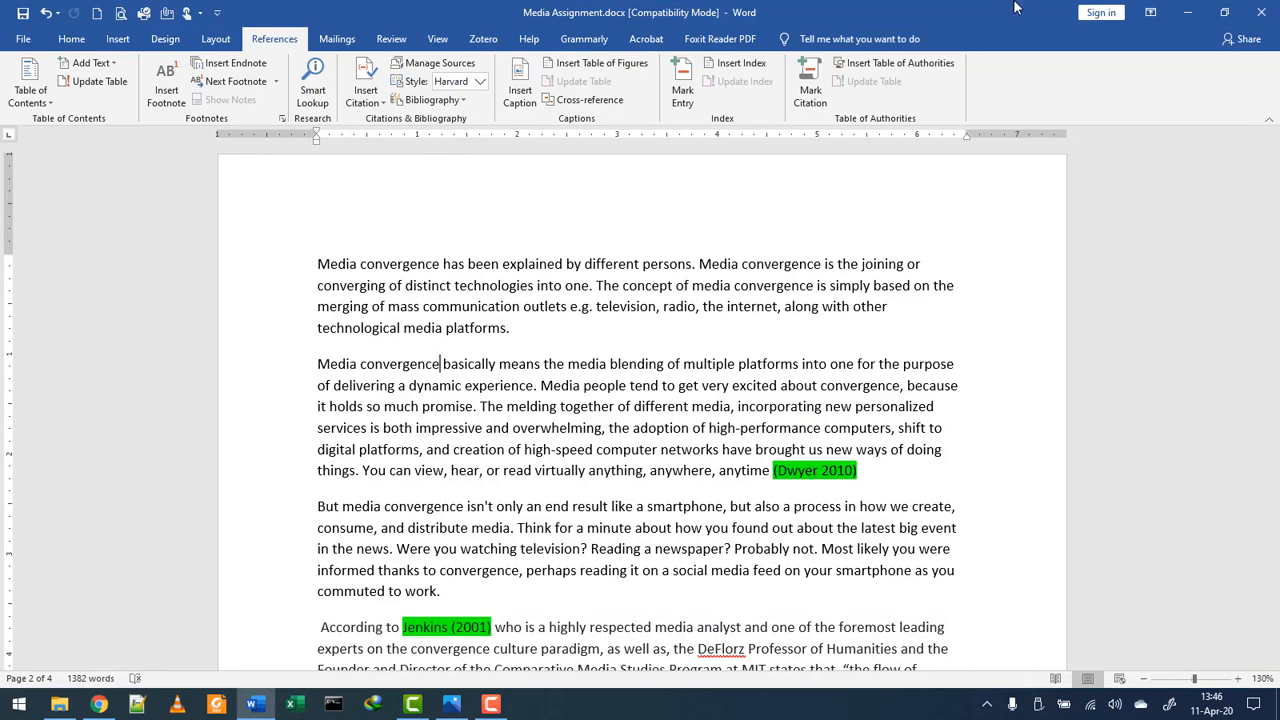
- Minimize the Media Assignment essay in Word to reveal Chrome's Zotero downloads page
click(1190, 12)
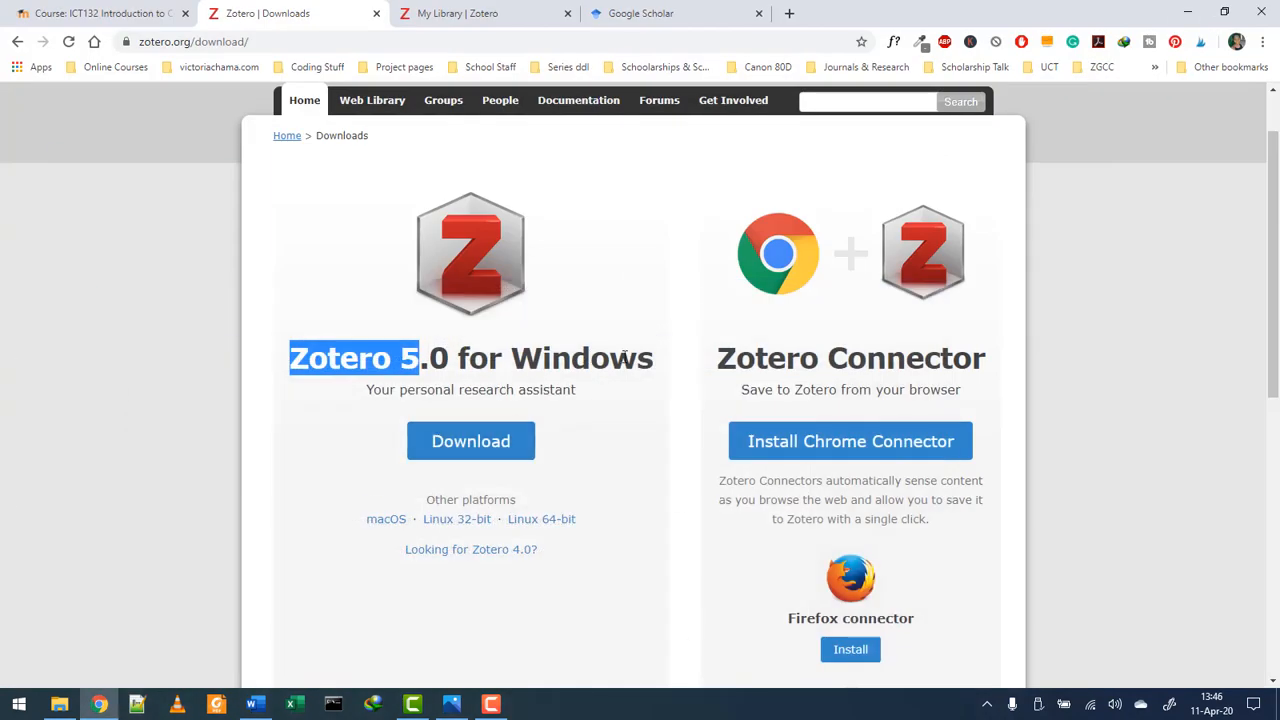
- Check the Zotero Software link on the Moodle ICT132 course page, then minimize Chrome
click(655, 418)
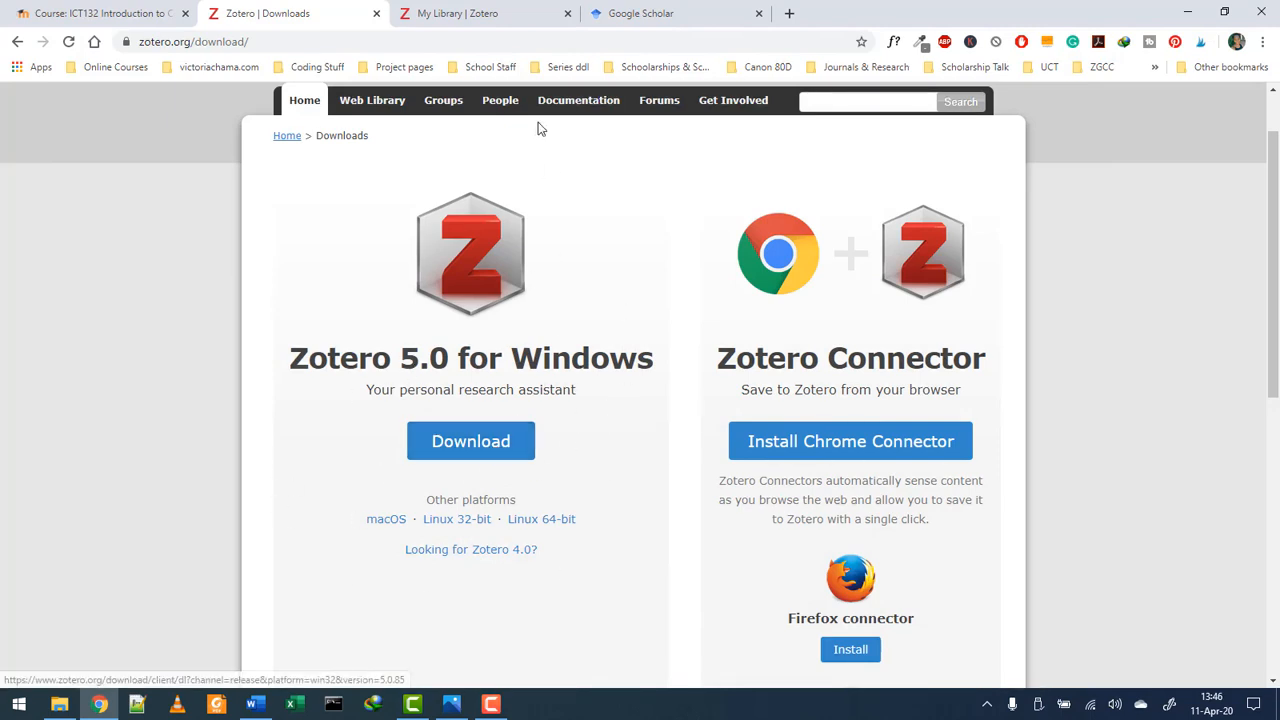
click(80, 12)
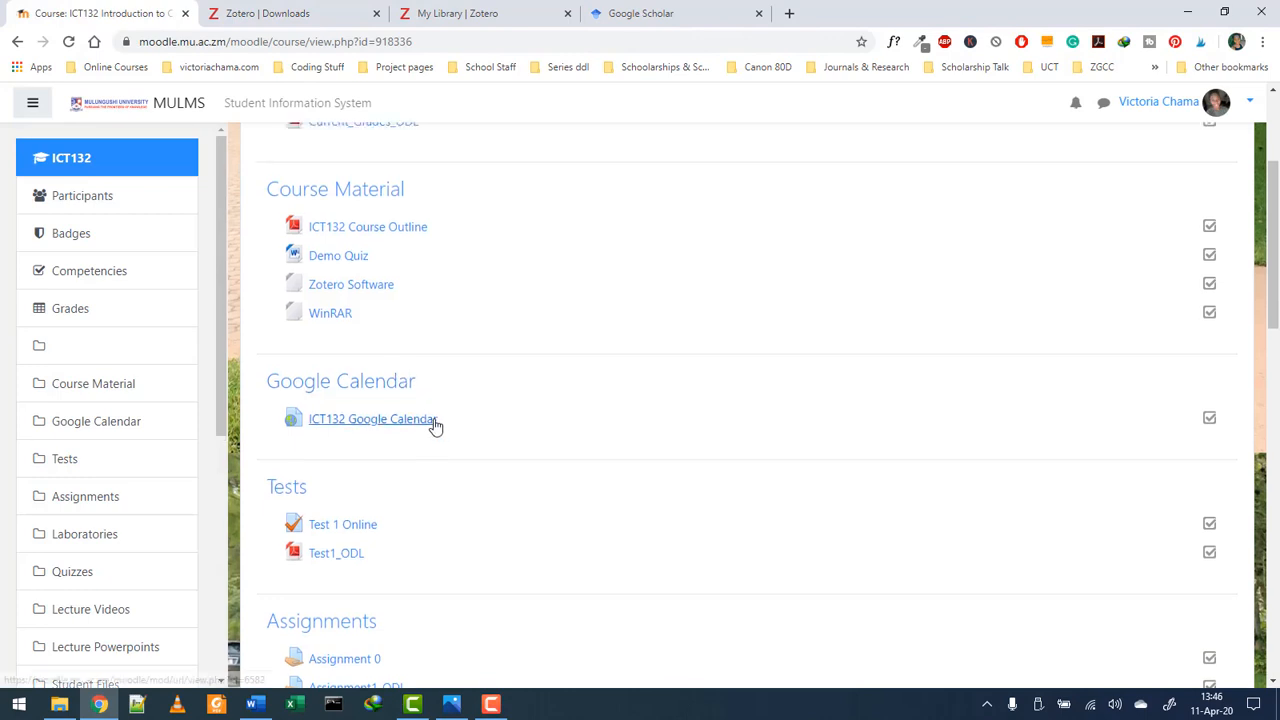
scroll(434, 423, up, 3)
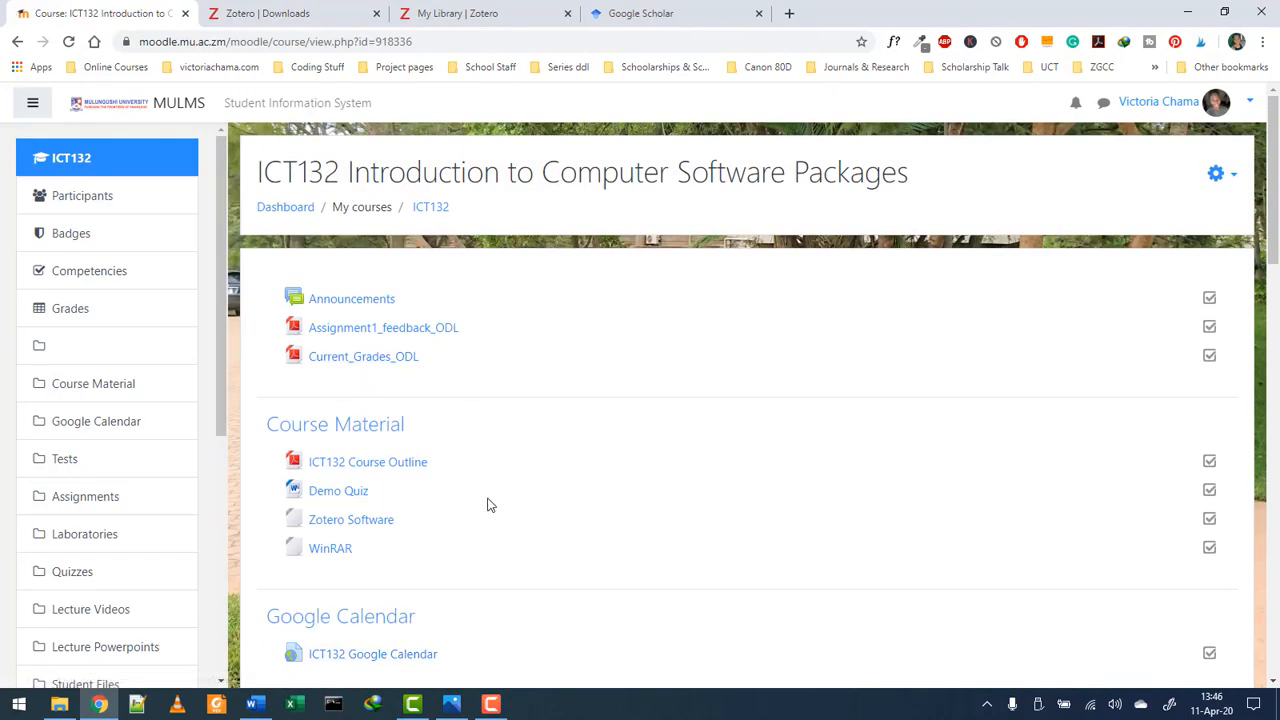
scroll(489, 505, down, 1)
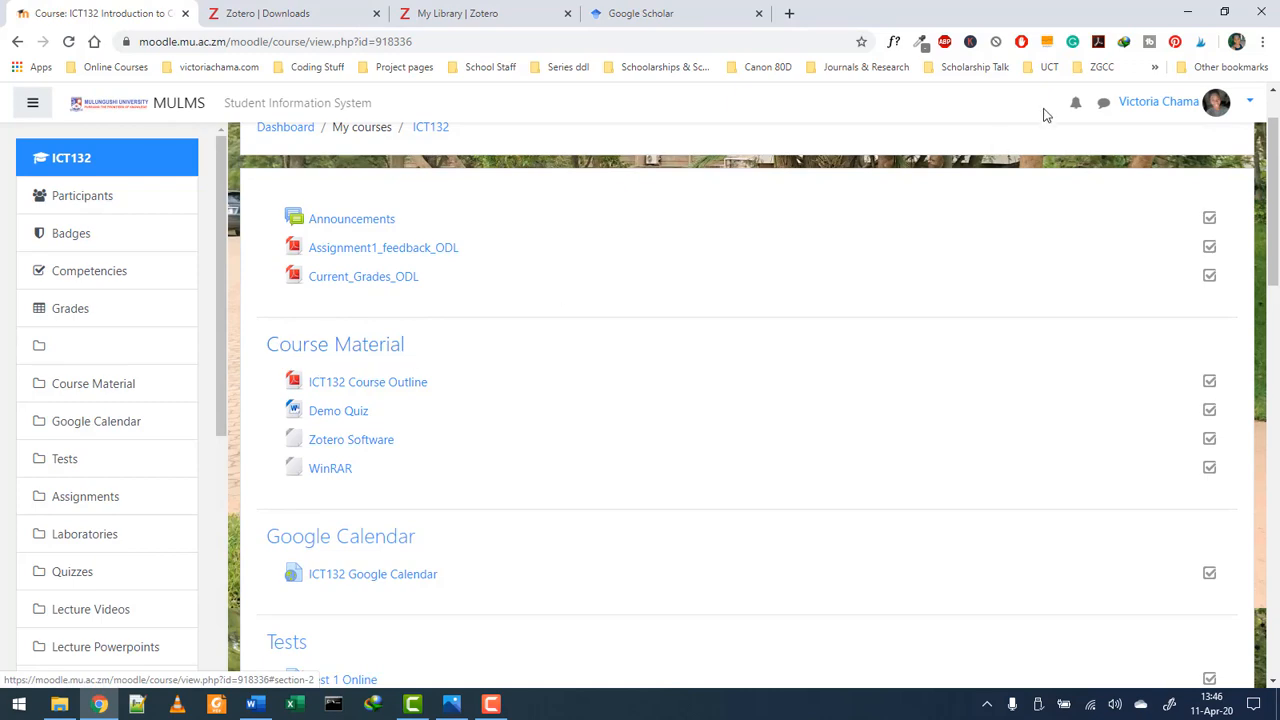
click(1188, 13)
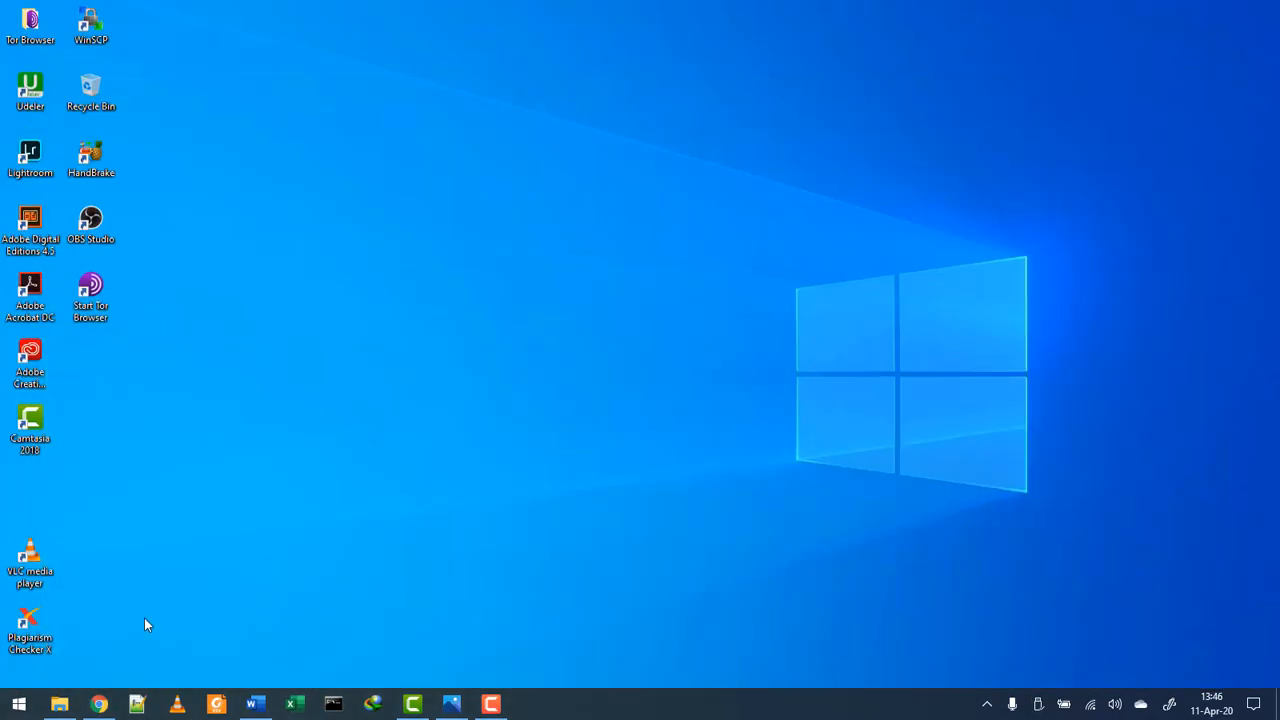
- Run Zotero-5.0.85_setup.exe from the Downloads > Programs folder in File Explorer
click(58, 704)
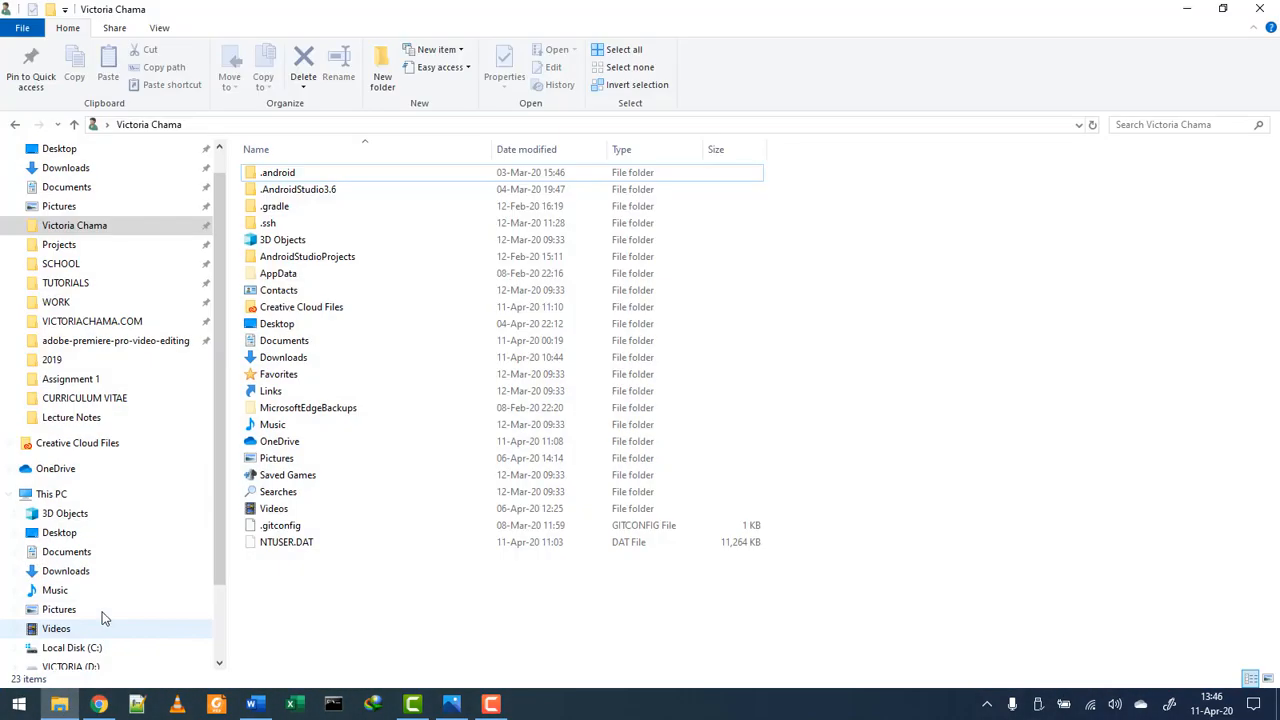
click(143, 170)
double_click(337, 243)
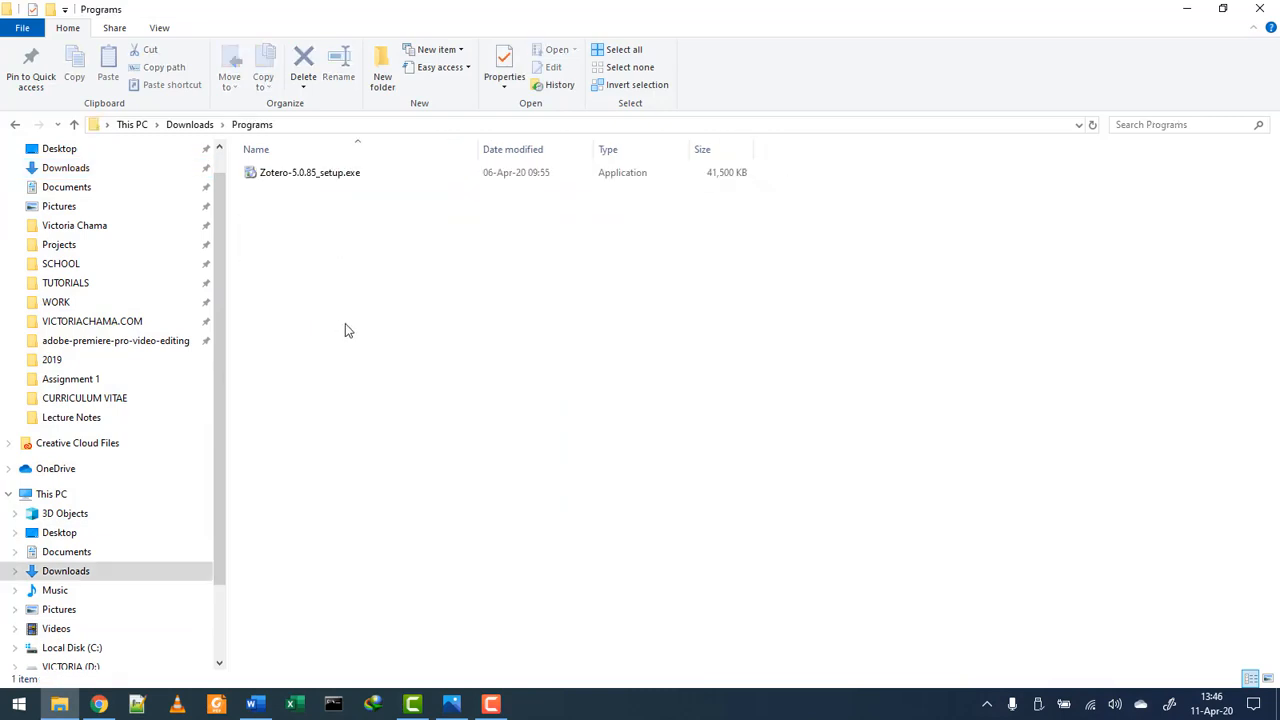
double_click(287, 174)
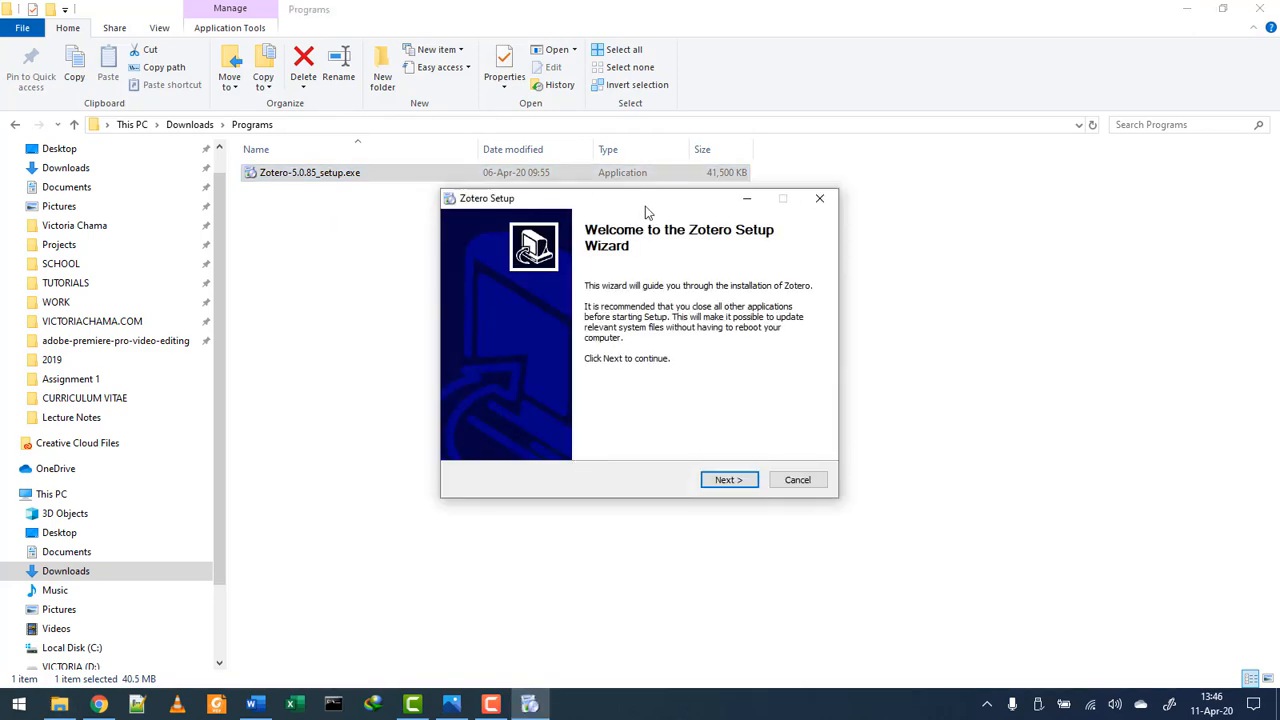
- Install Zotero with the Standard setup type and finish the wizard
click(729, 482)
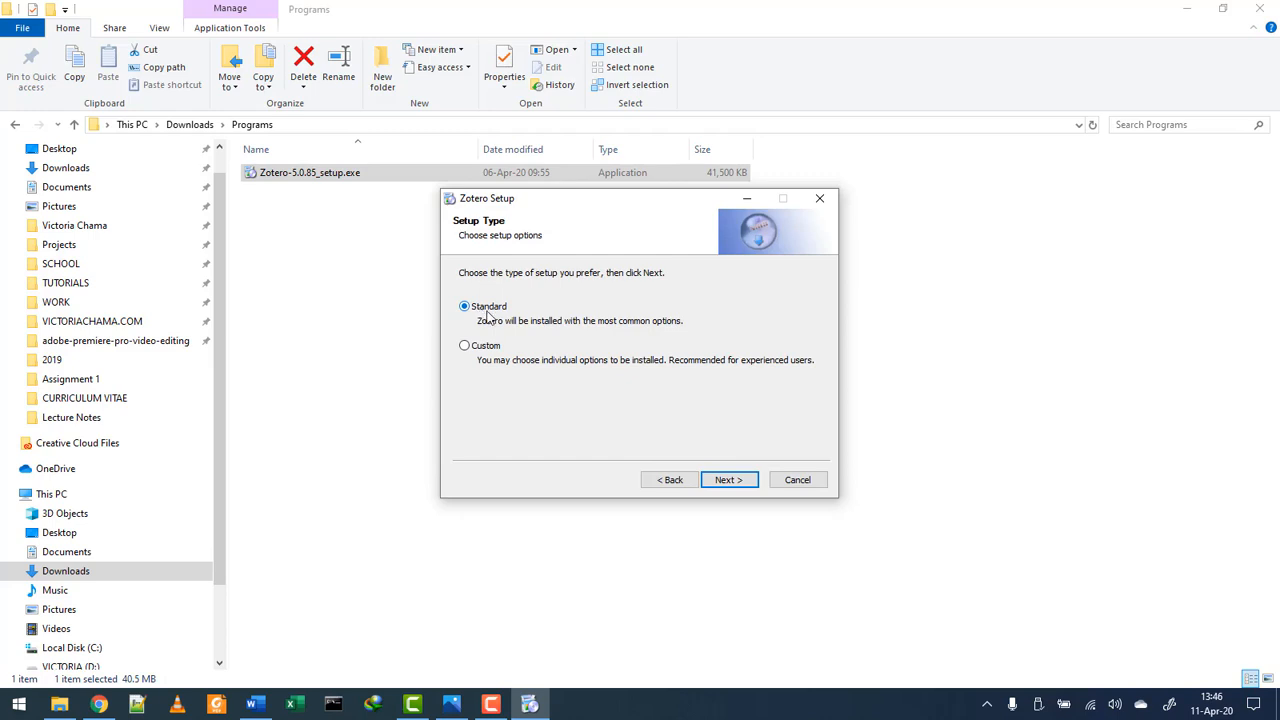
click(729, 482)
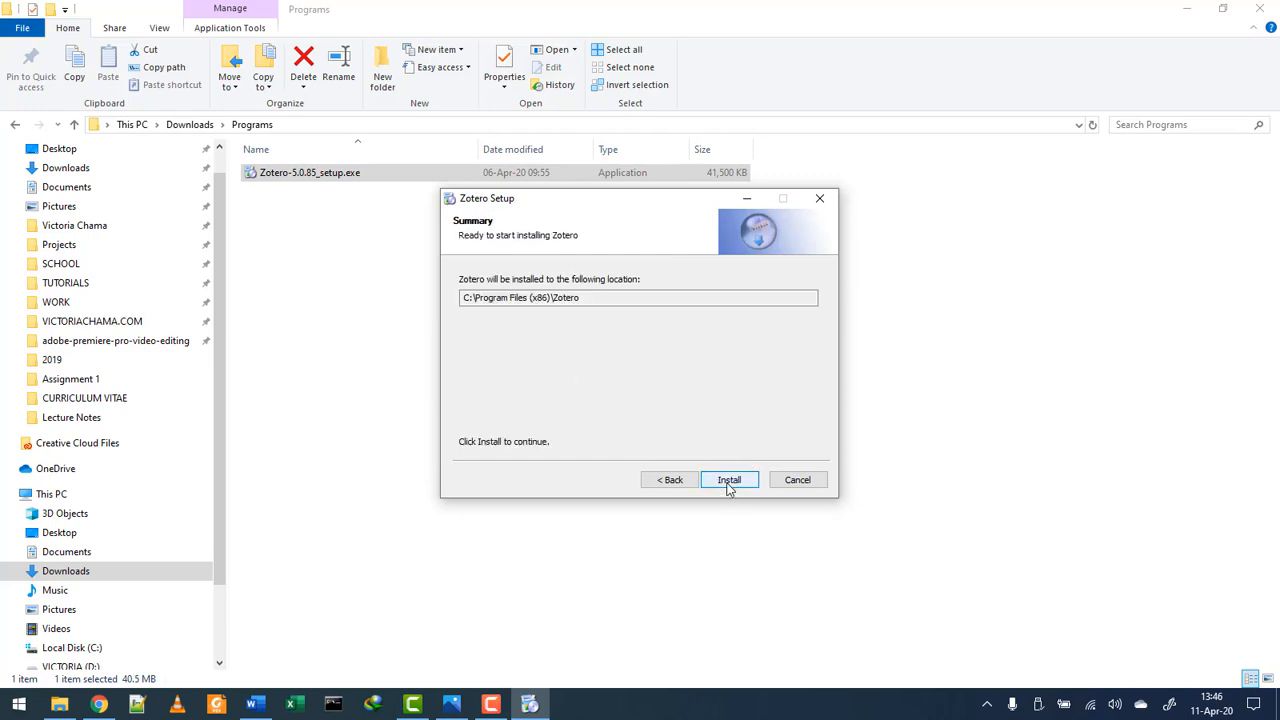
click(729, 480)
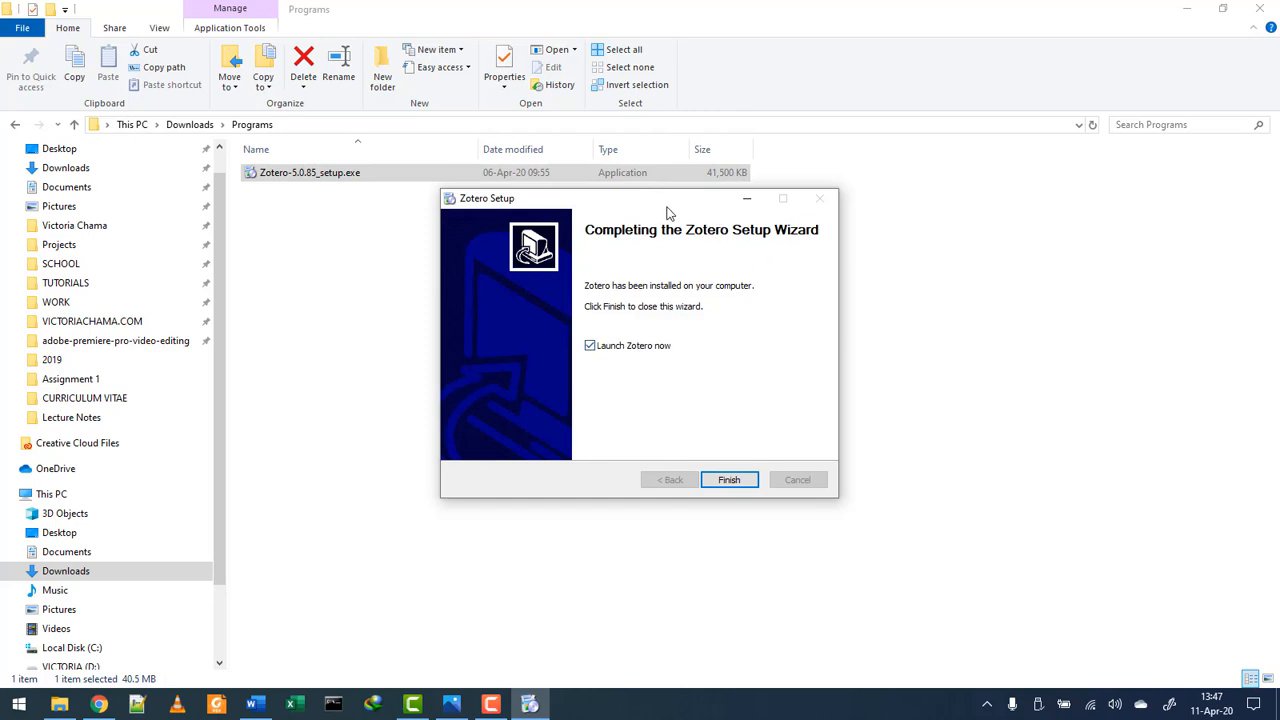
drag(668, 211, 722, 231)
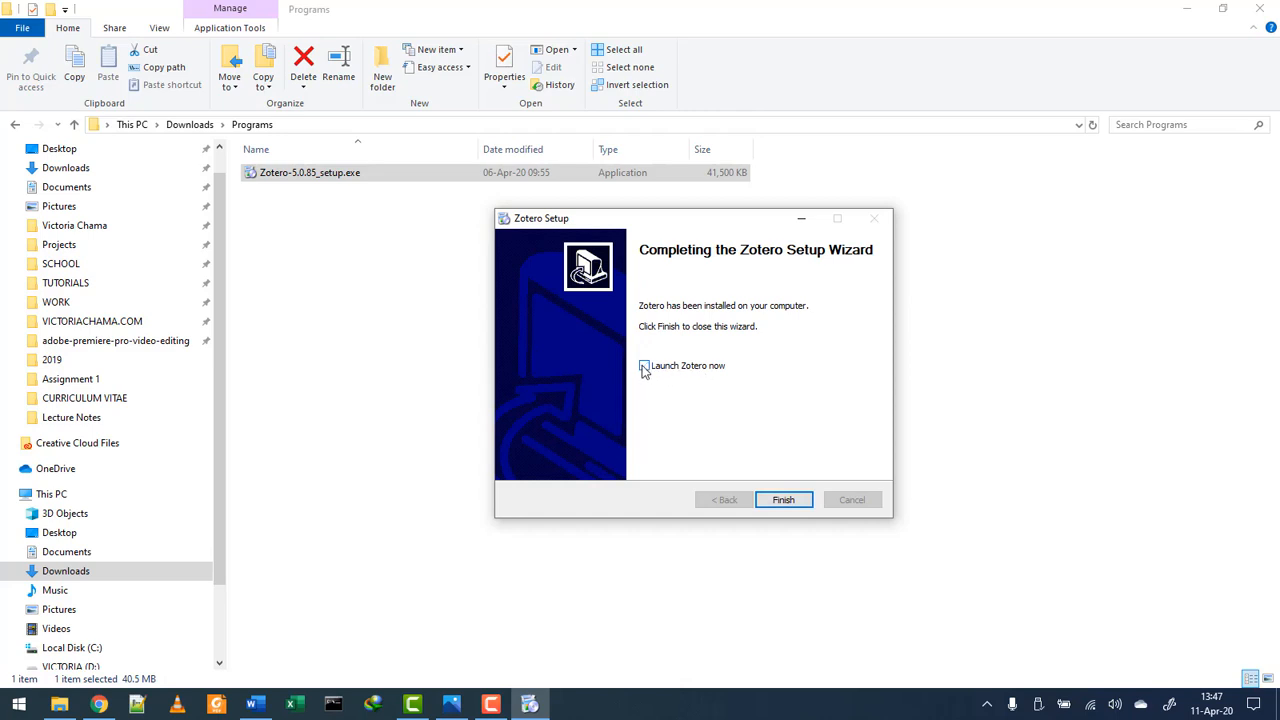
click(777, 505)
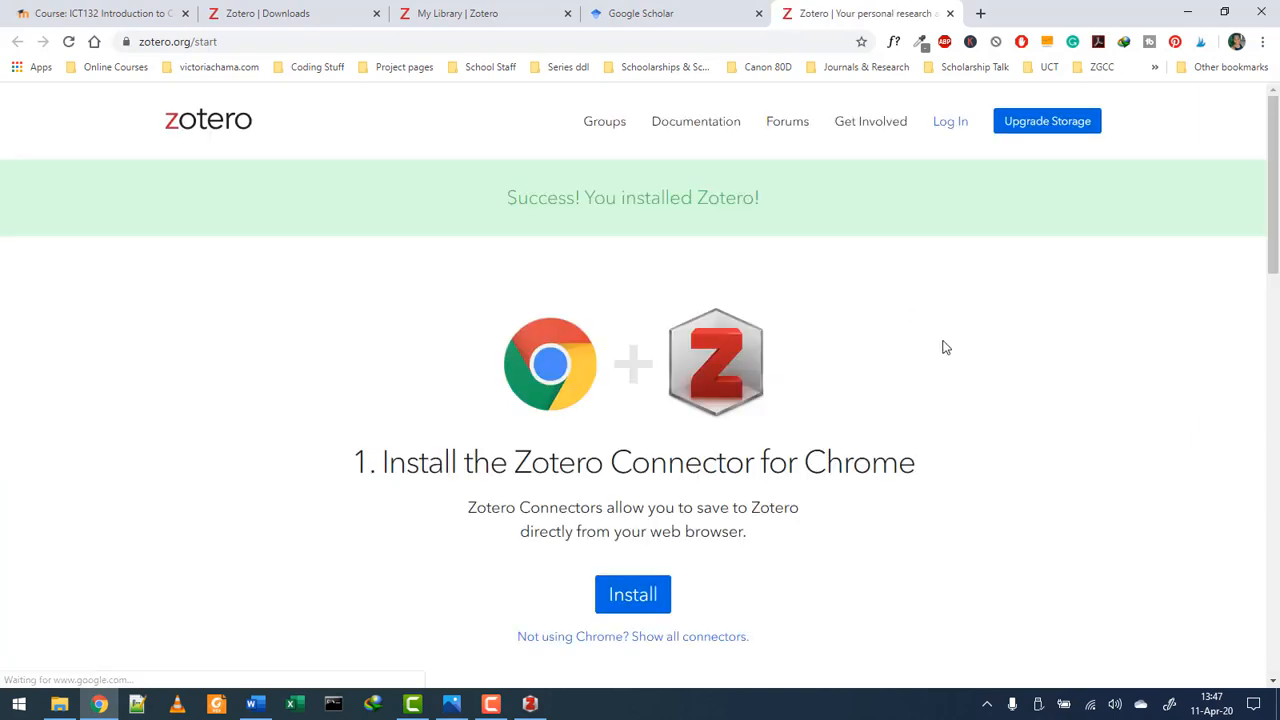
- Go from zotero.org/start to the Zotero Connector for Chrome install page
scroll(946, 347, down, 1)
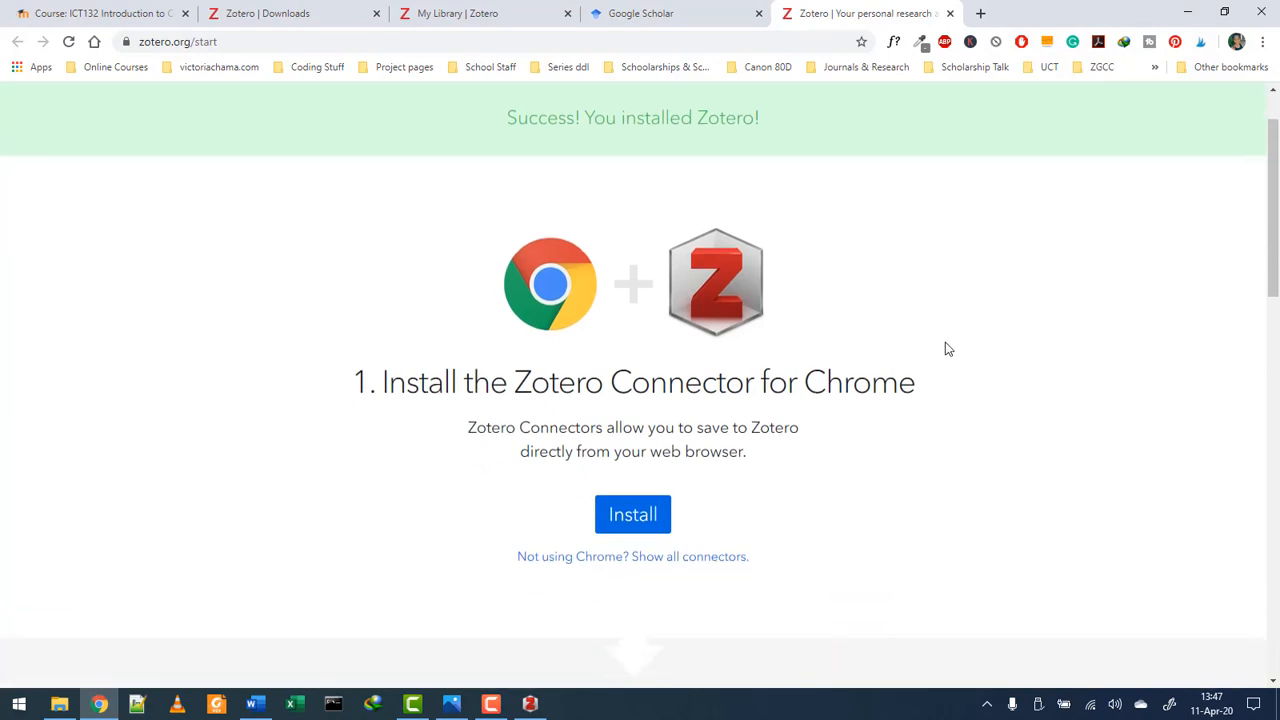
scroll(950, 349, down, 1)
click(630, 440)
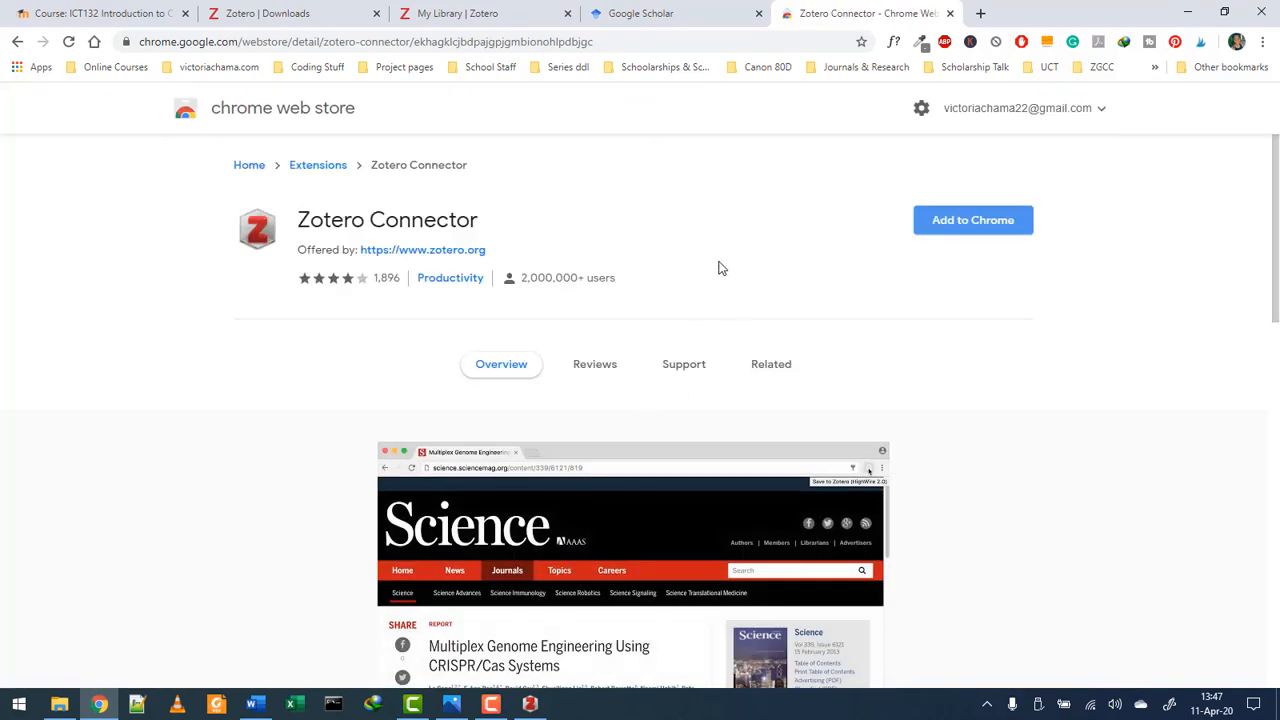
- Add the Zotero Connector extension to Chrome, close its store tab, and return to Zotero Downloads
click(977, 227)
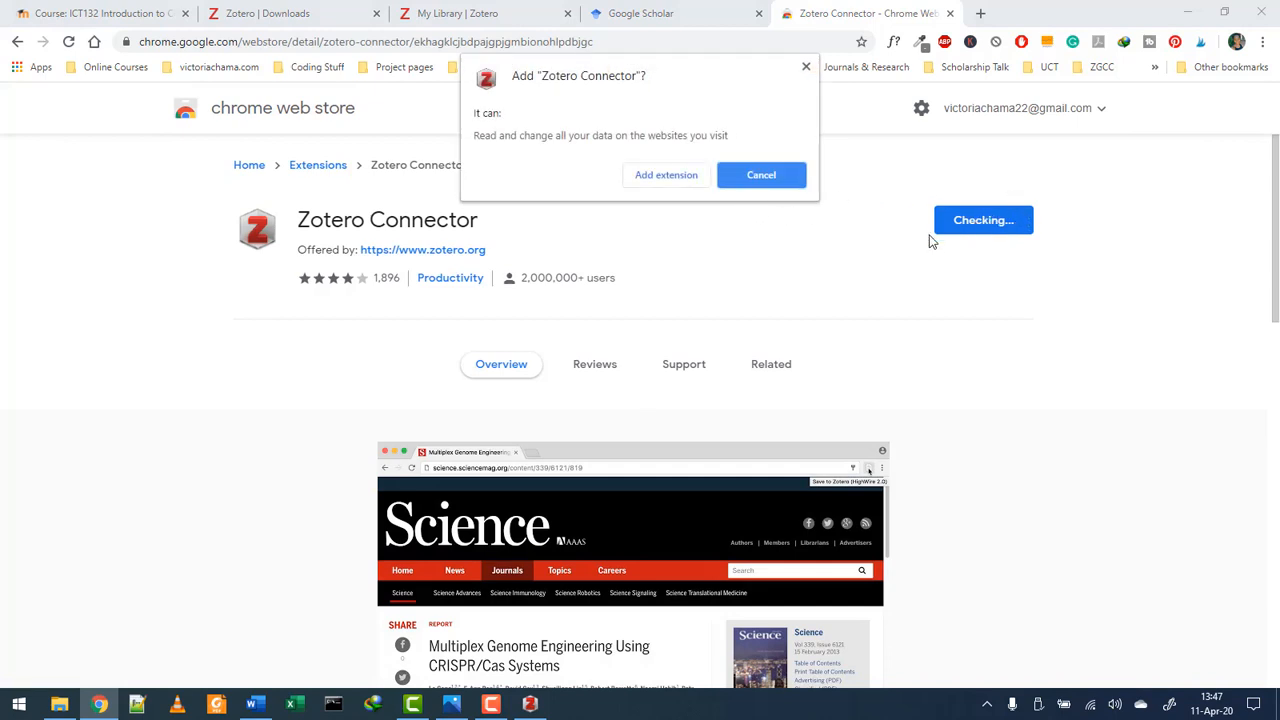
click(667, 178)
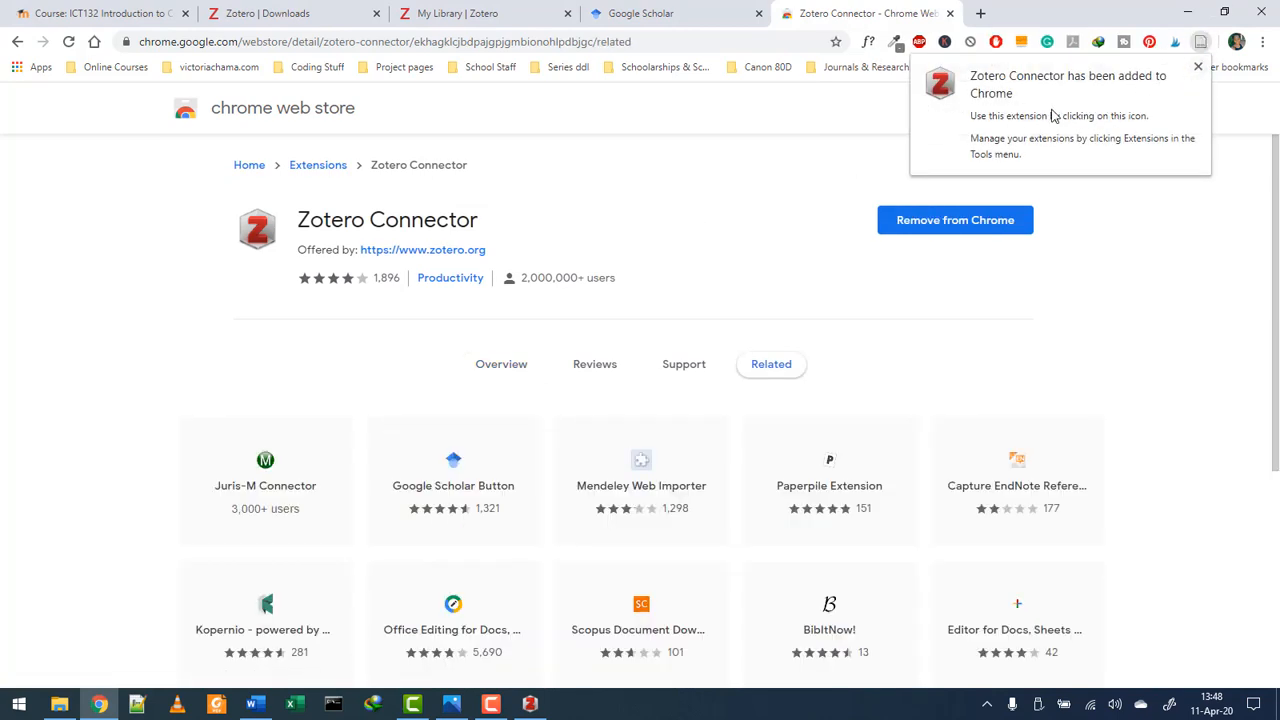
click(1198, 68)
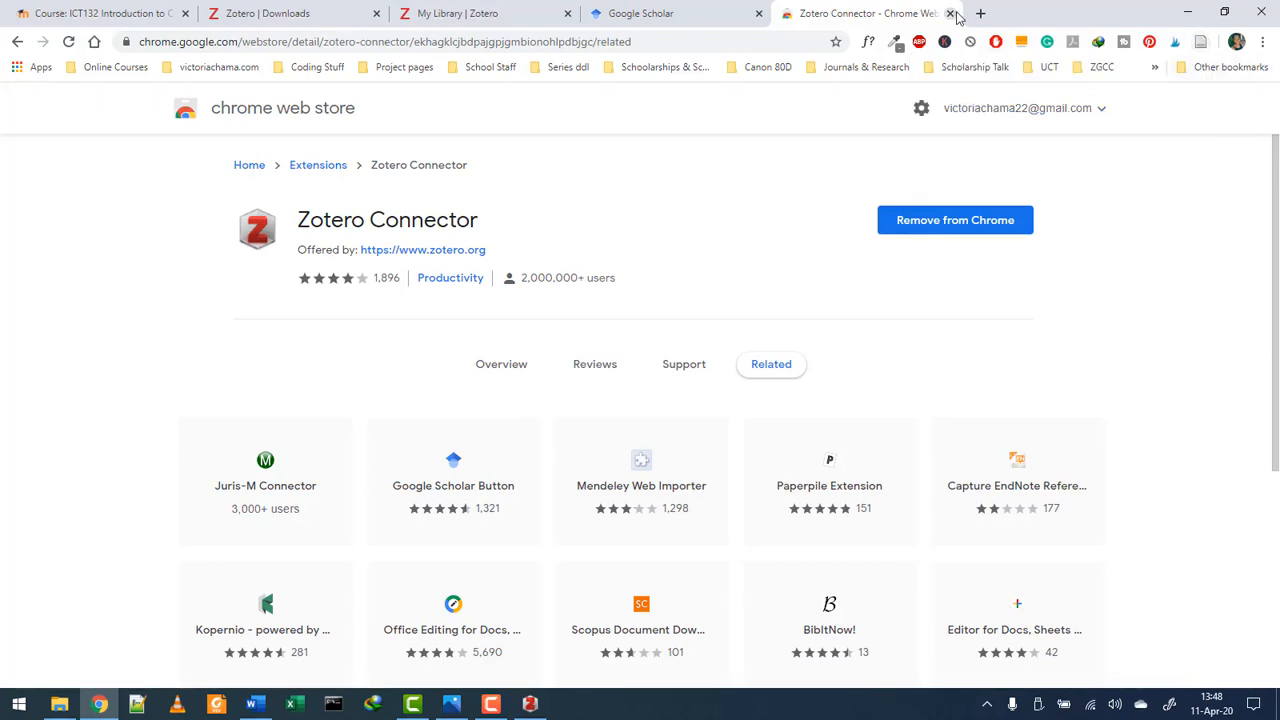
click(950, 13)
click(300, 12)
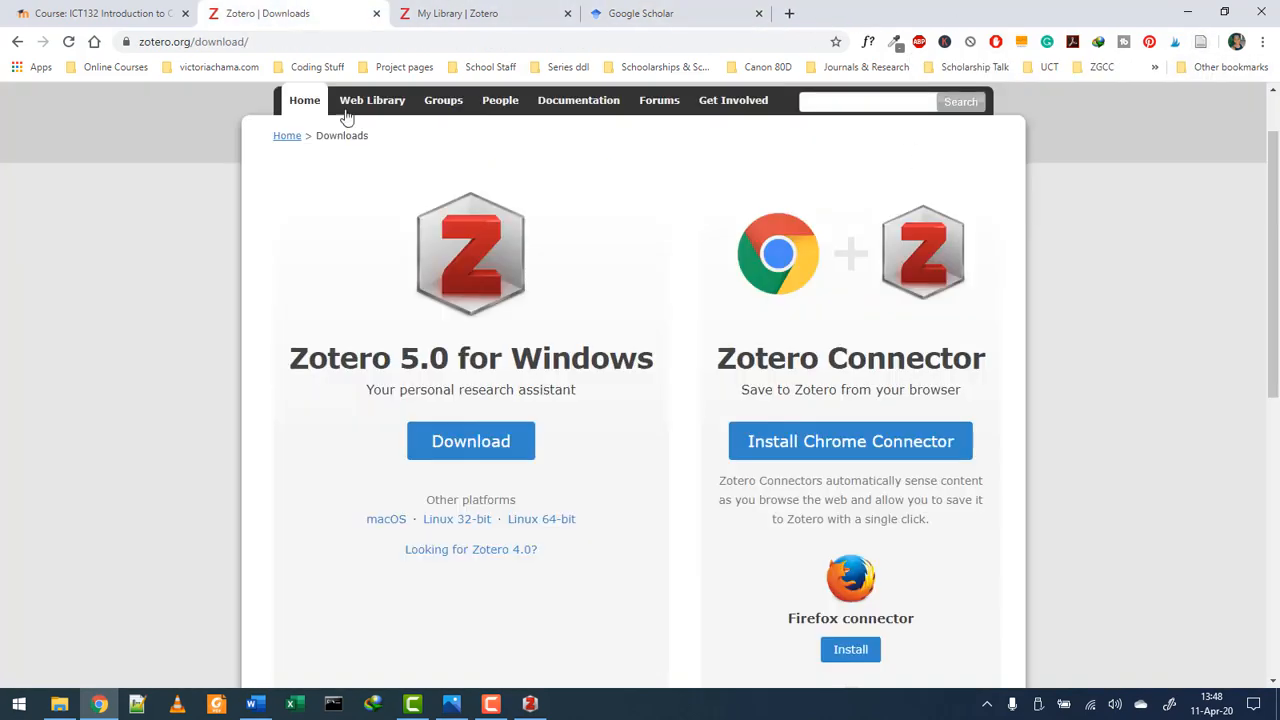
- Maximize the Zotero app, check its empty My Library, and bring the Word essay back
click(1185, 12)
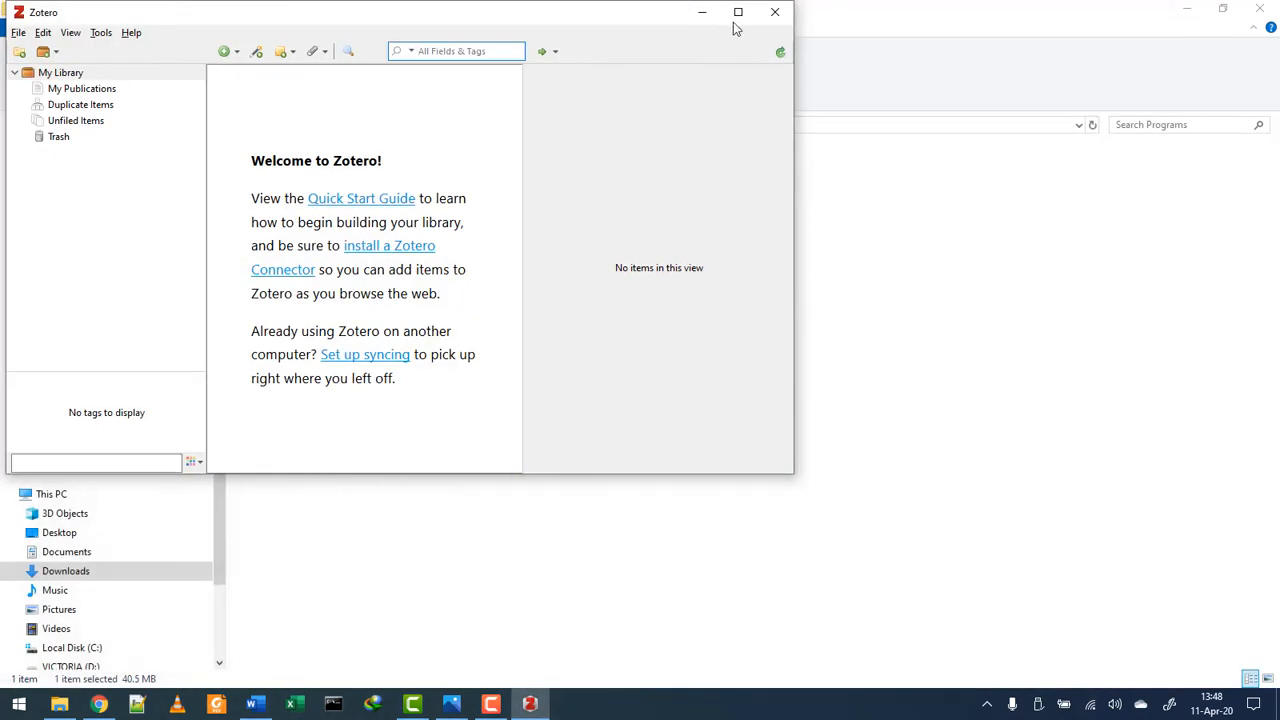
double_click(735, 18)
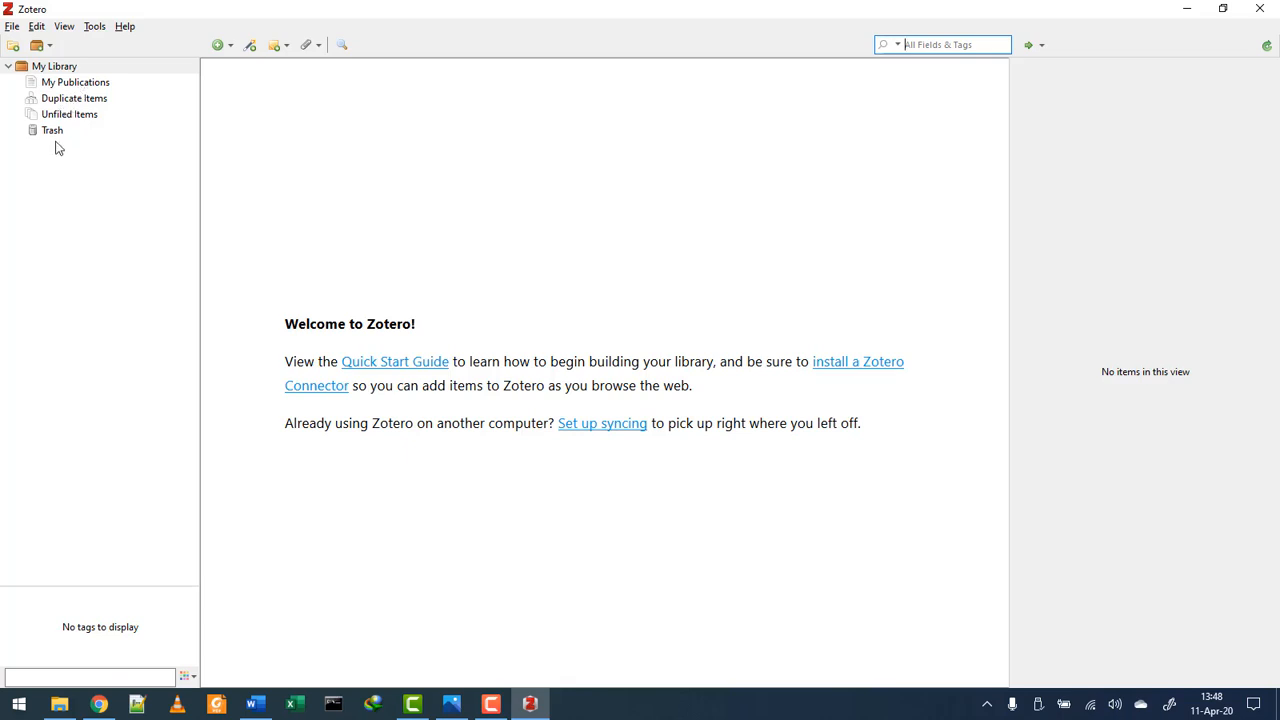
double_click(16, 70)
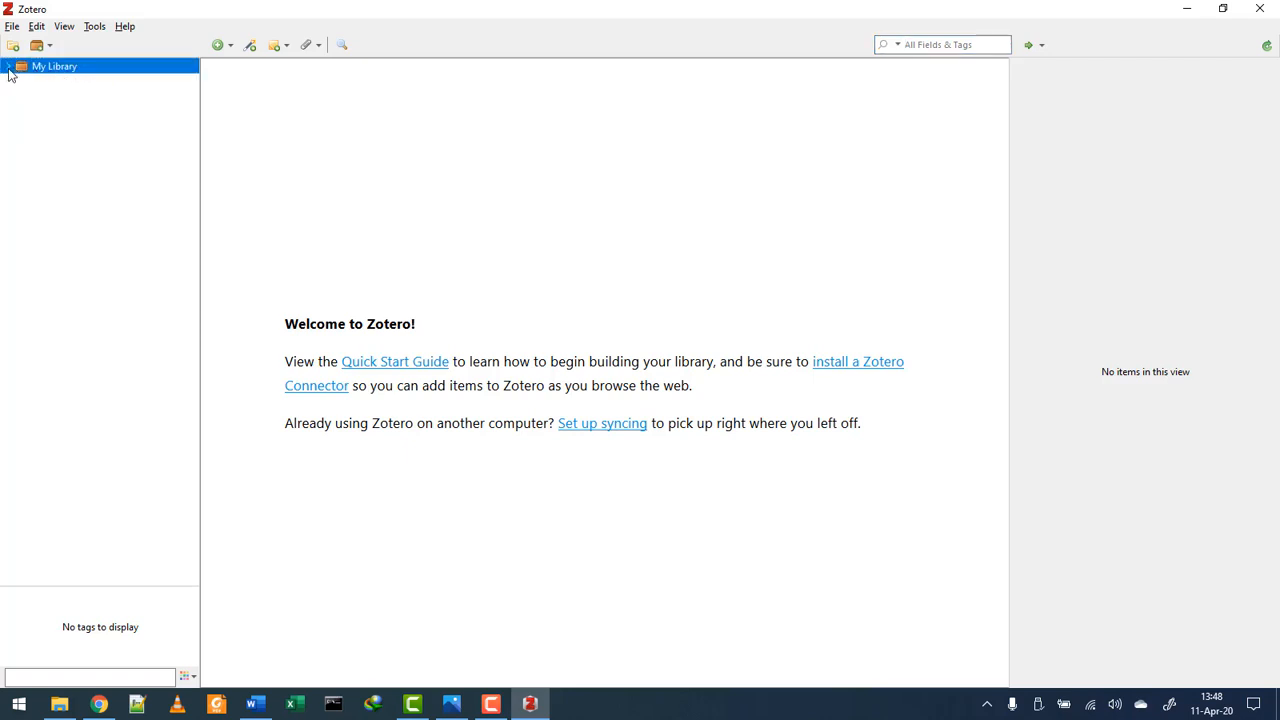
click(8, 67)
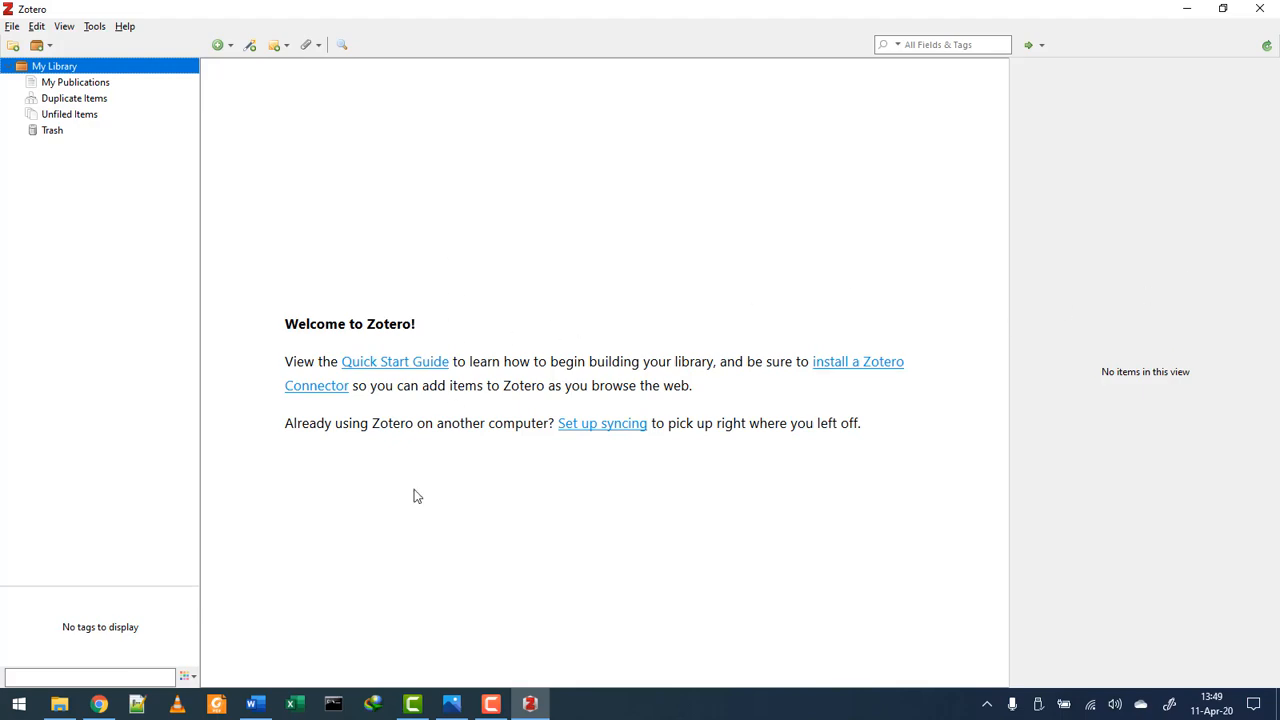
click(256, 705)
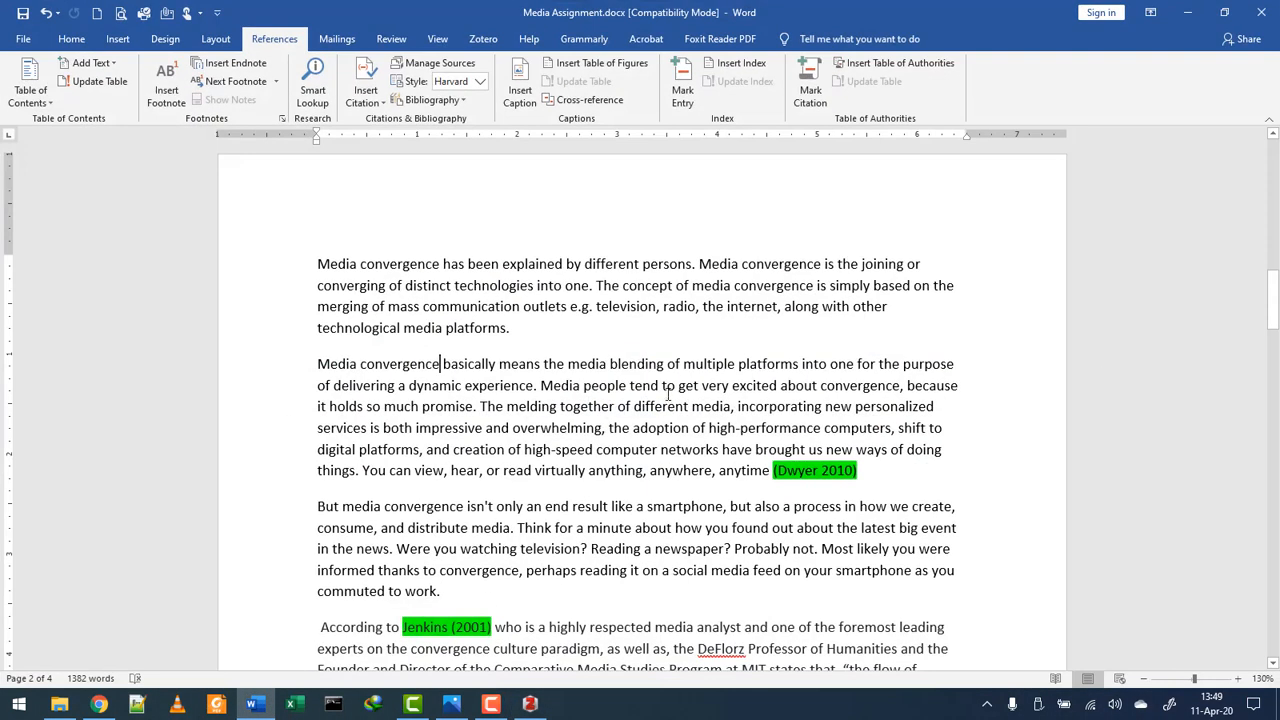
- Review the essay's cover page question, then open the Media Assignment.jpeg screenshot in Photos
scroll(668, 393, up, 8)
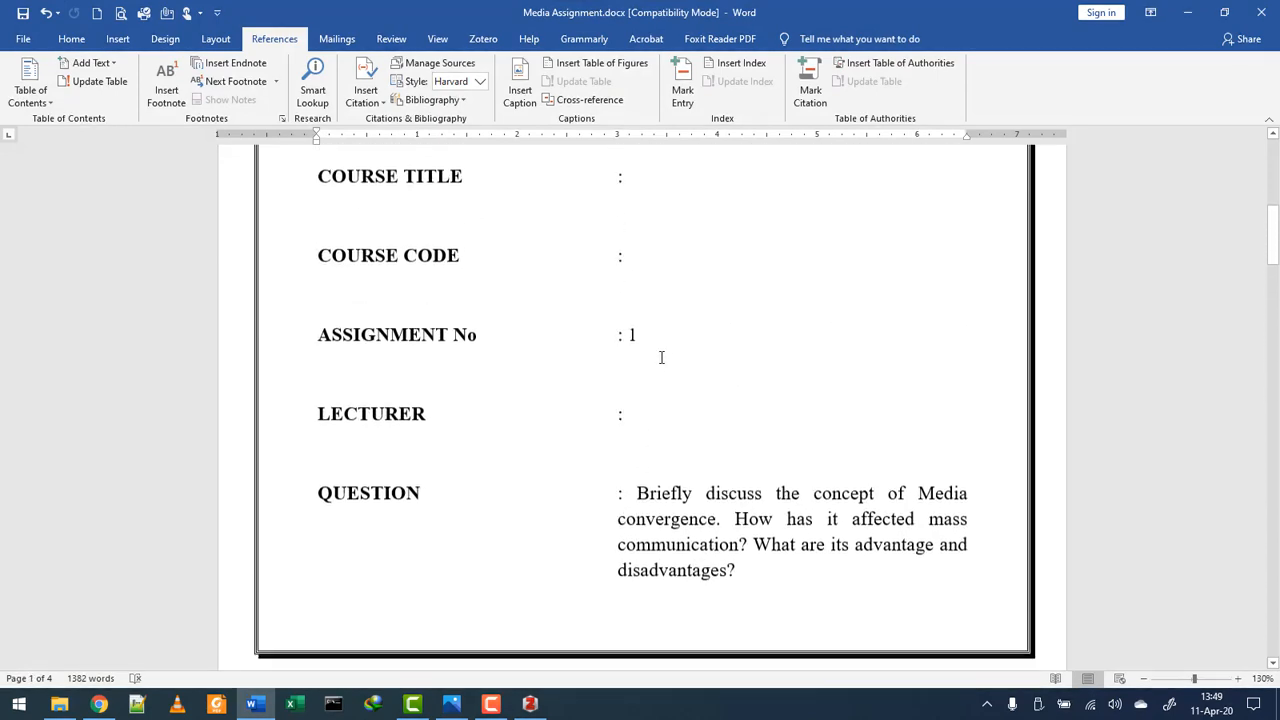
scroll(661, 357, down, 1)
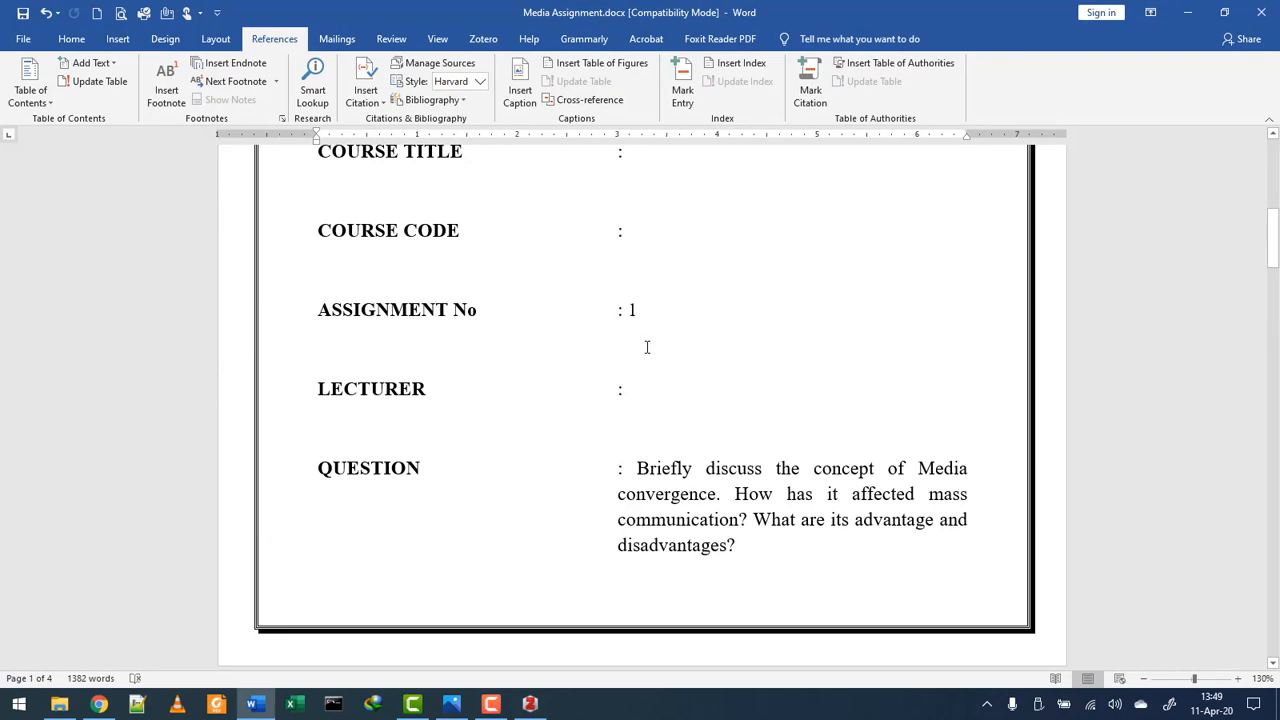
scroll(647, 347, down, 5)
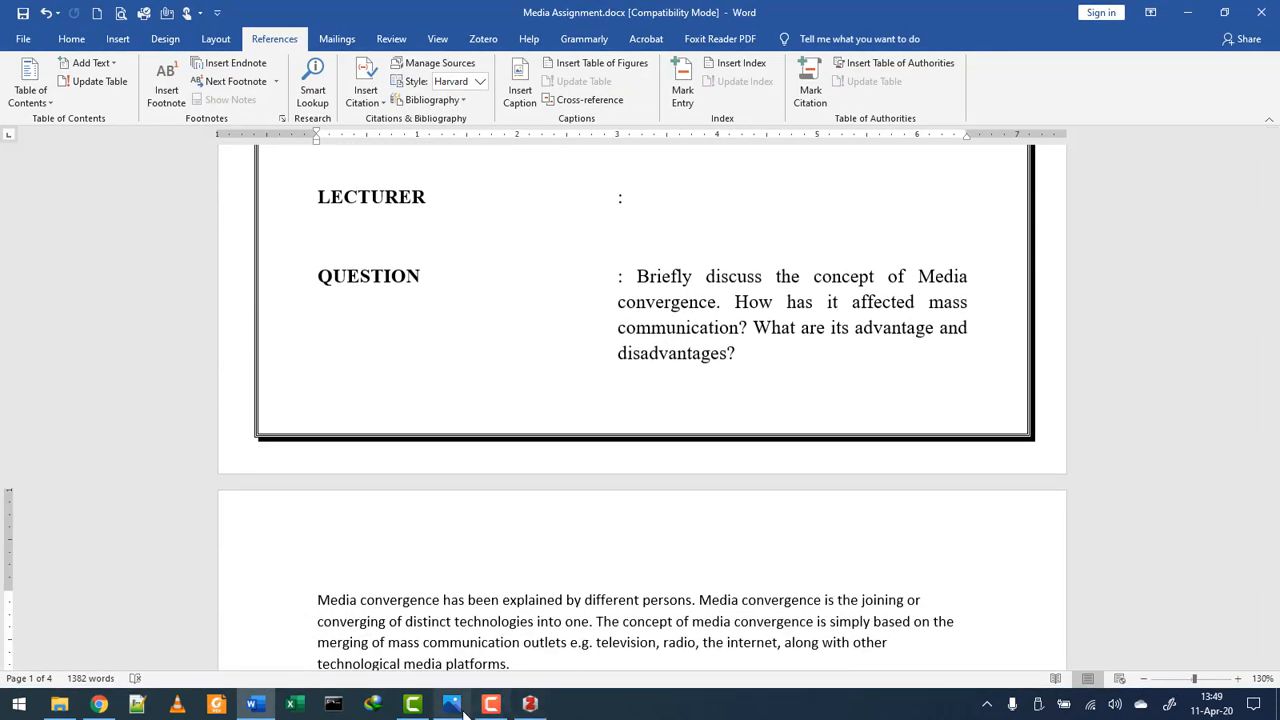
click(462, 709)
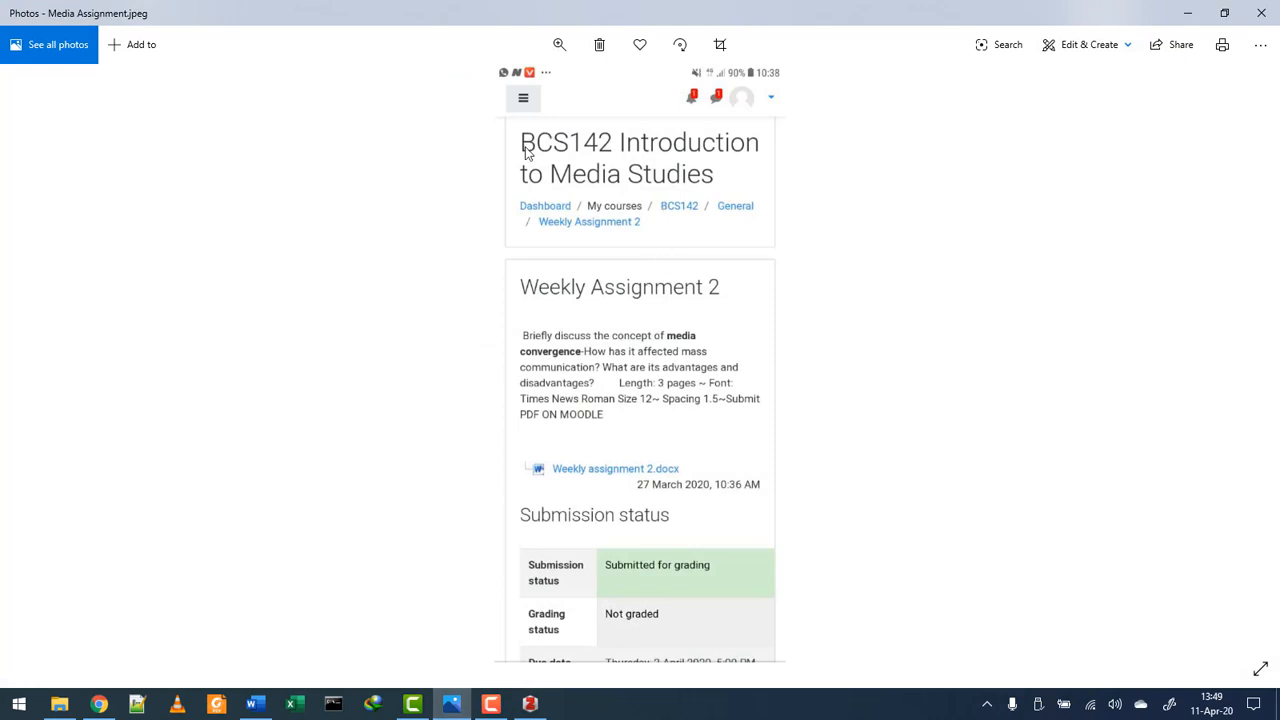
- Zoom into the screenshot to read the assignment brief, then minimize Photos
click(558, 45)
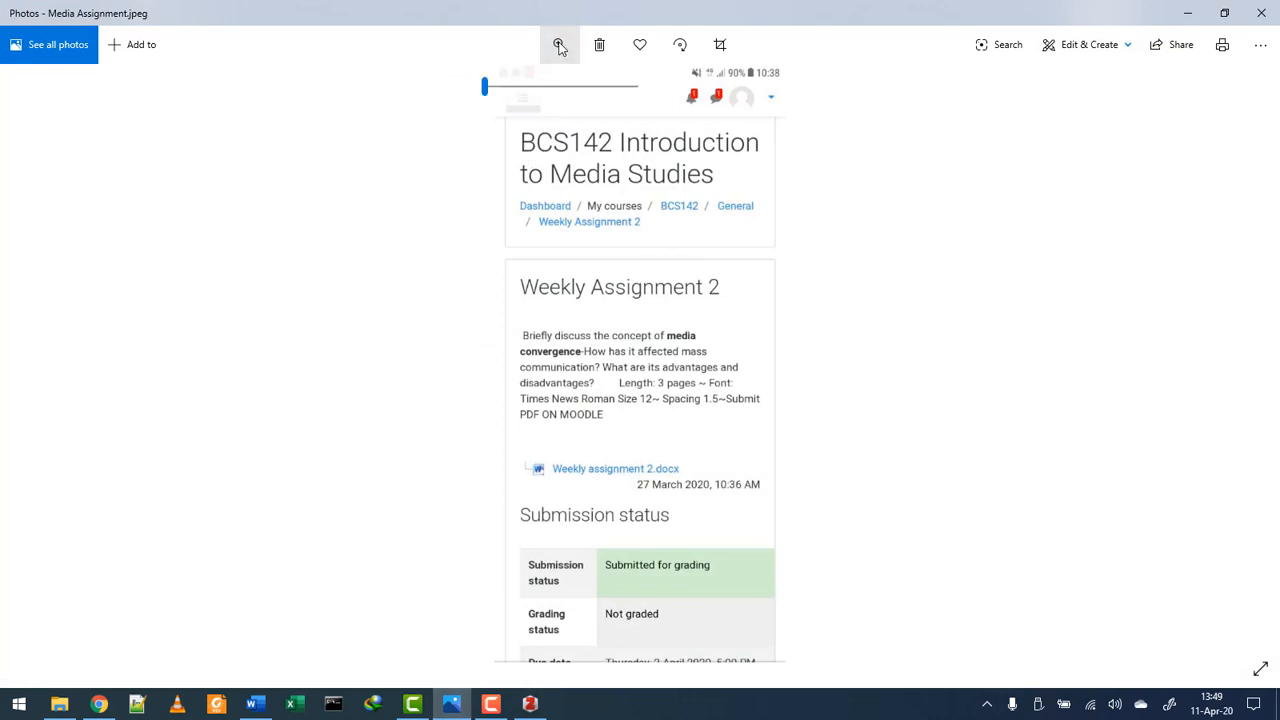
click(507, 87)
drag(618, 217, 620, 374)
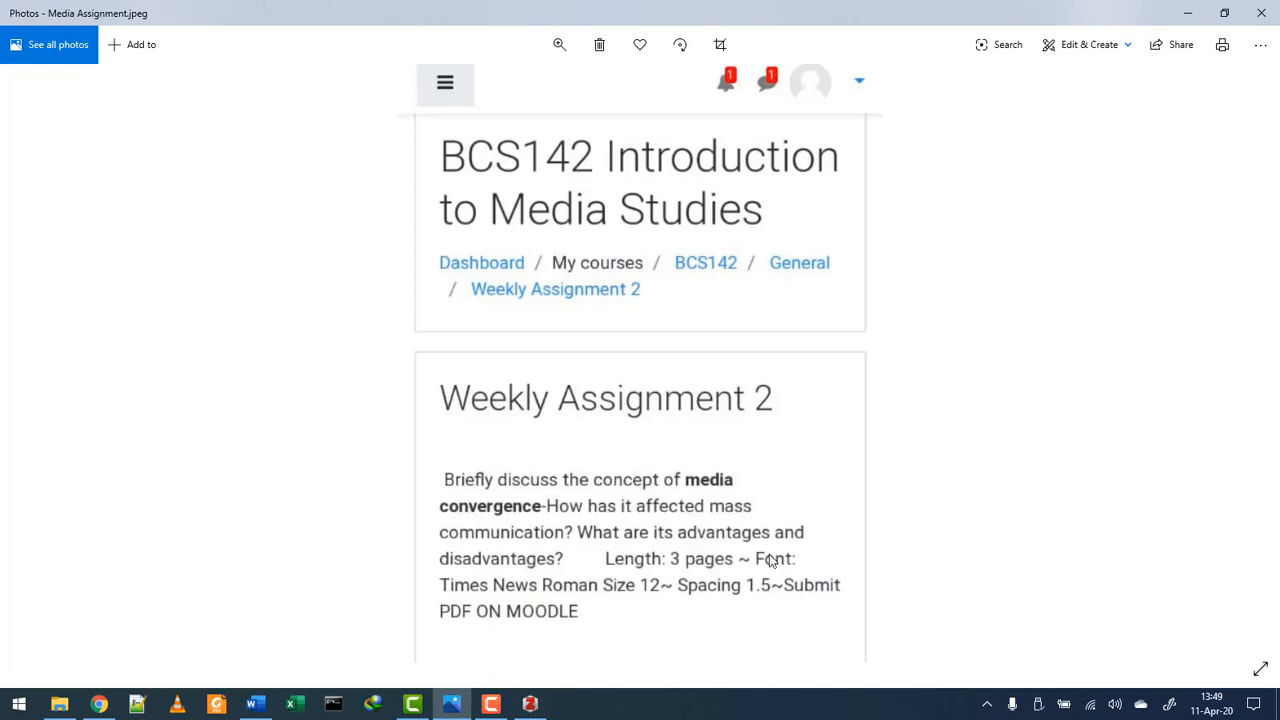
click(1190, 13)
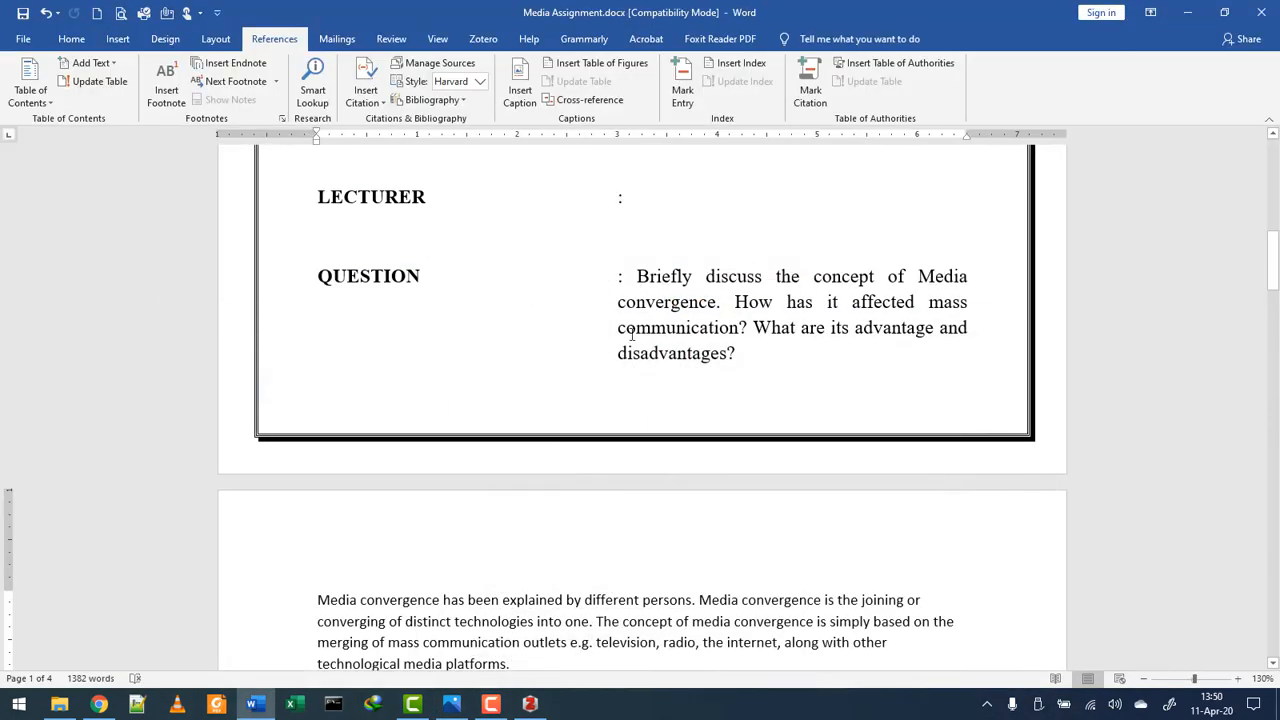
scroll(631, 333, down, 10)
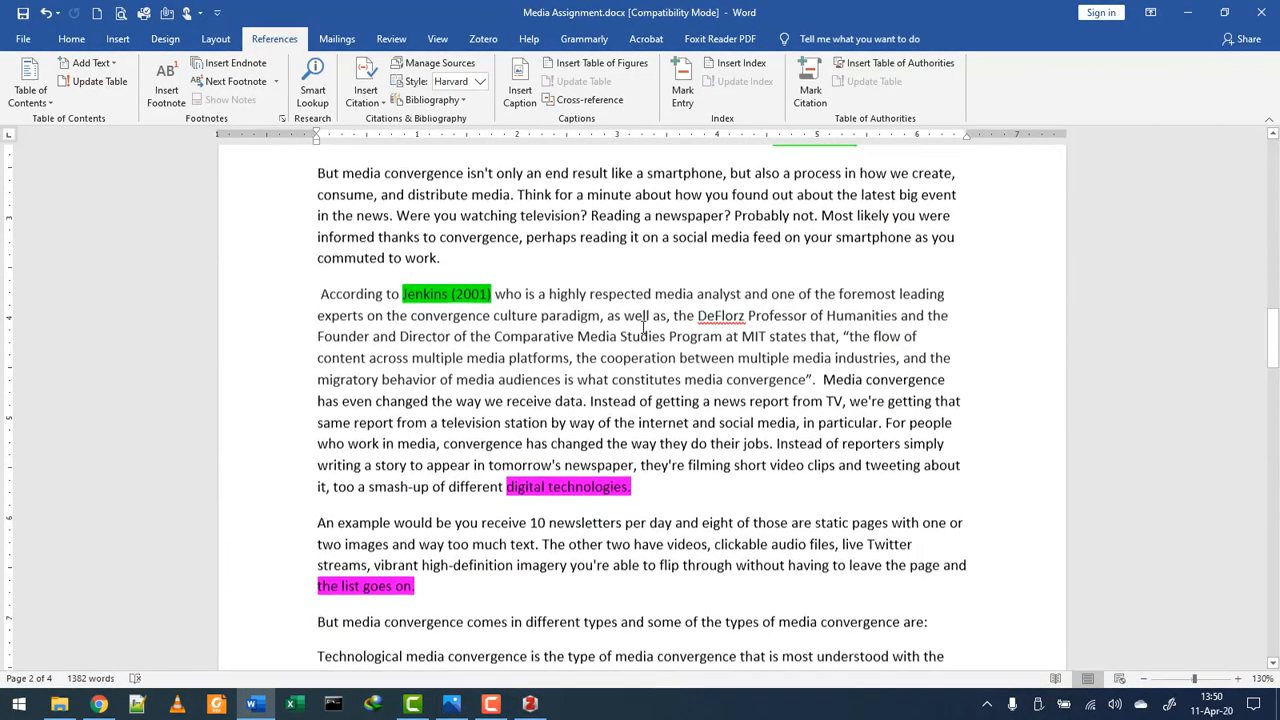
scroll(643, 328, down, 12)
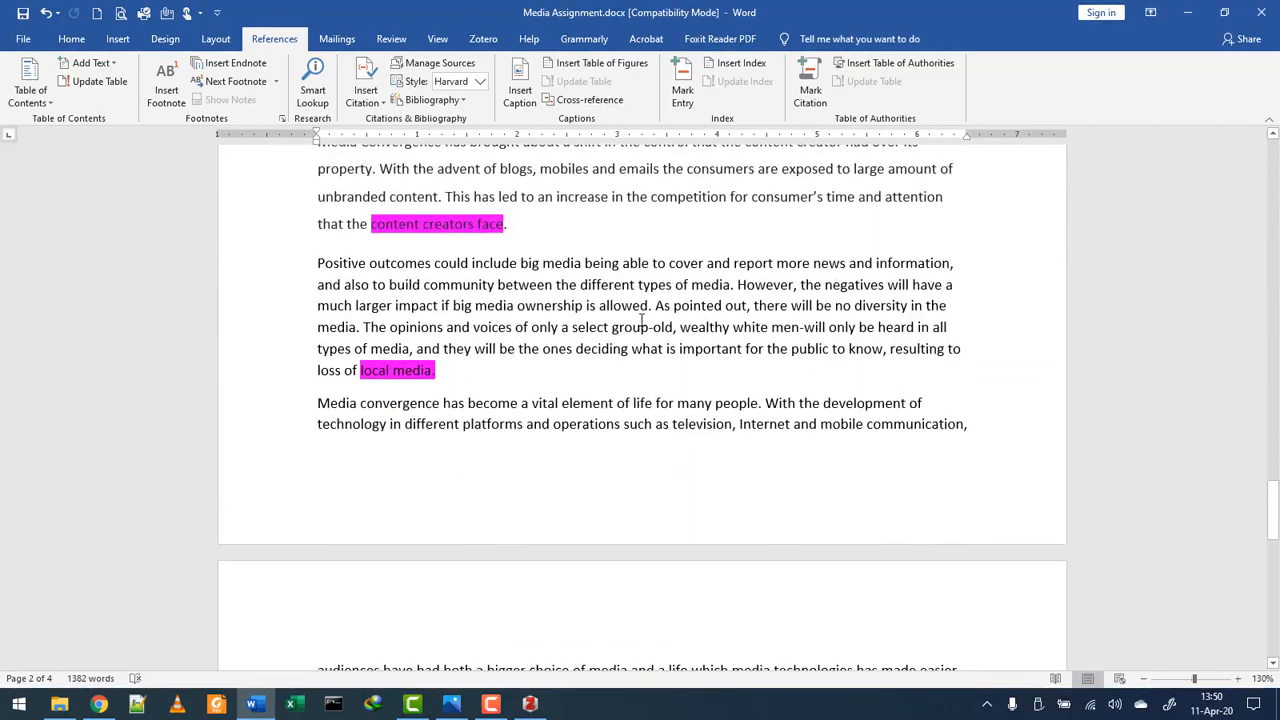
scroll(642, 318, down, 10)
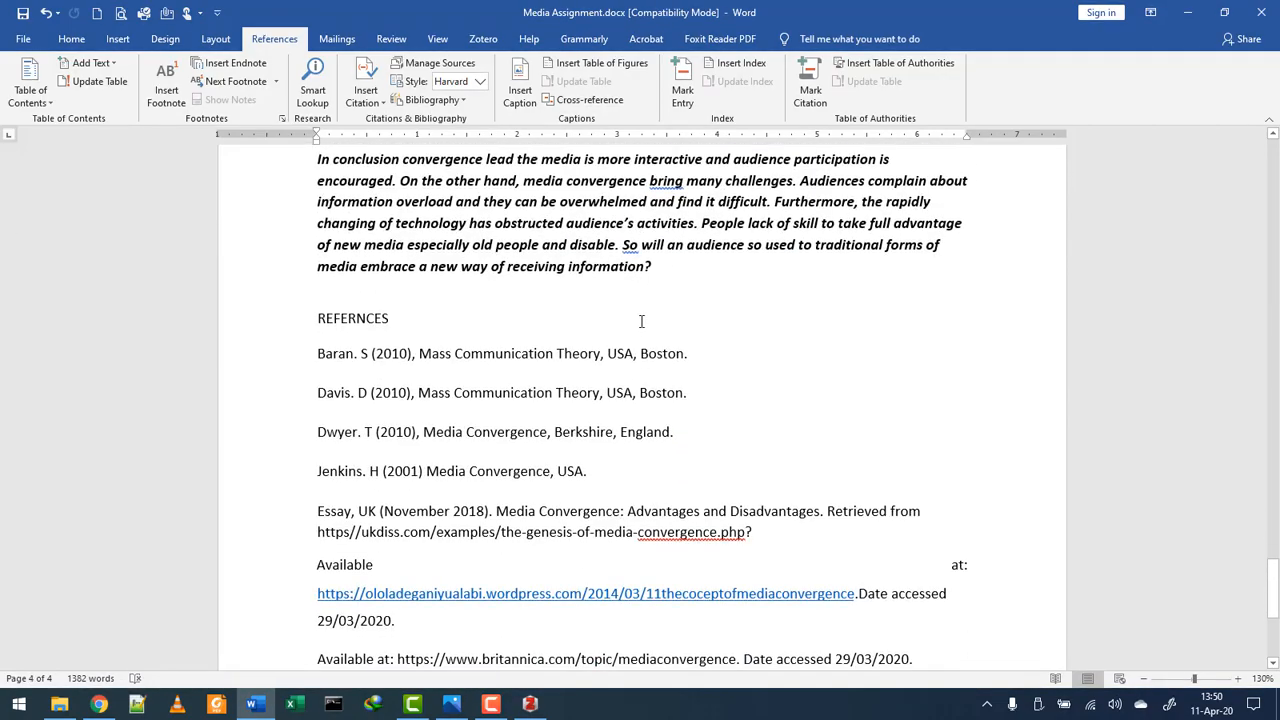
scroll(642, 321, up, 4)
scroll(640, 318, down, 6)
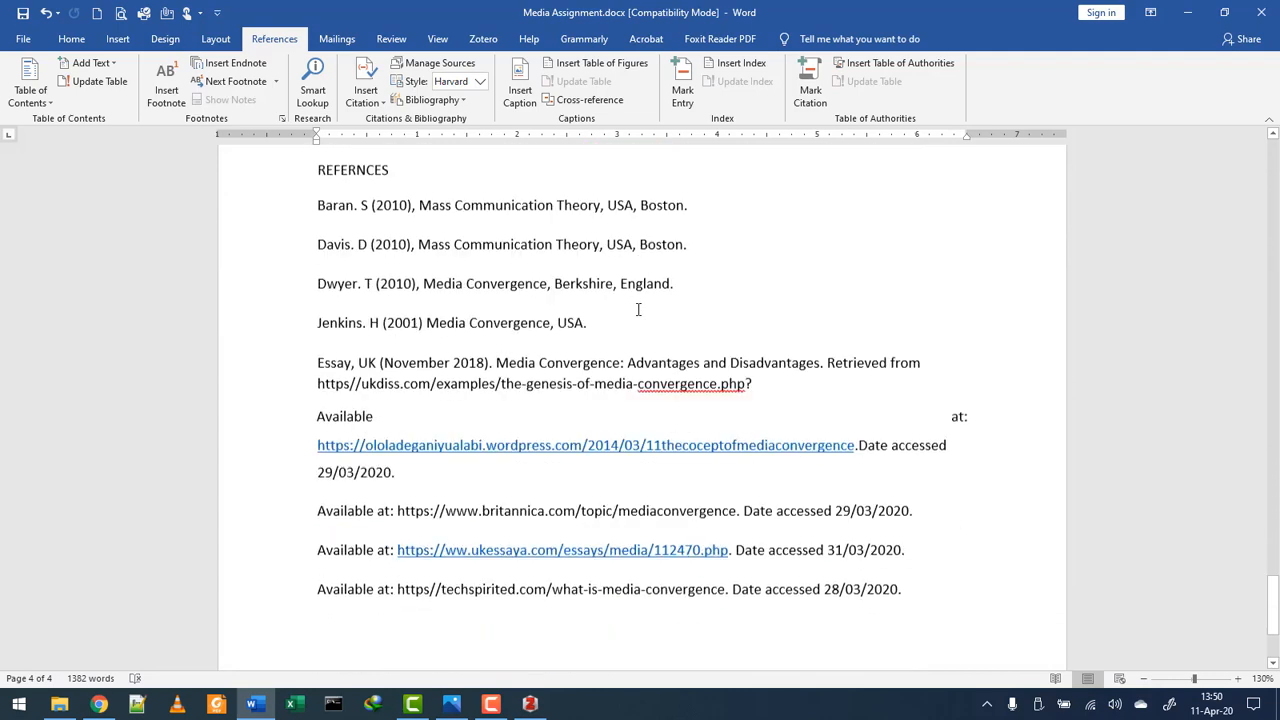
scroll(638, 310, down, 1)
drag(918, 548, 372, 140)
click(403, 368)
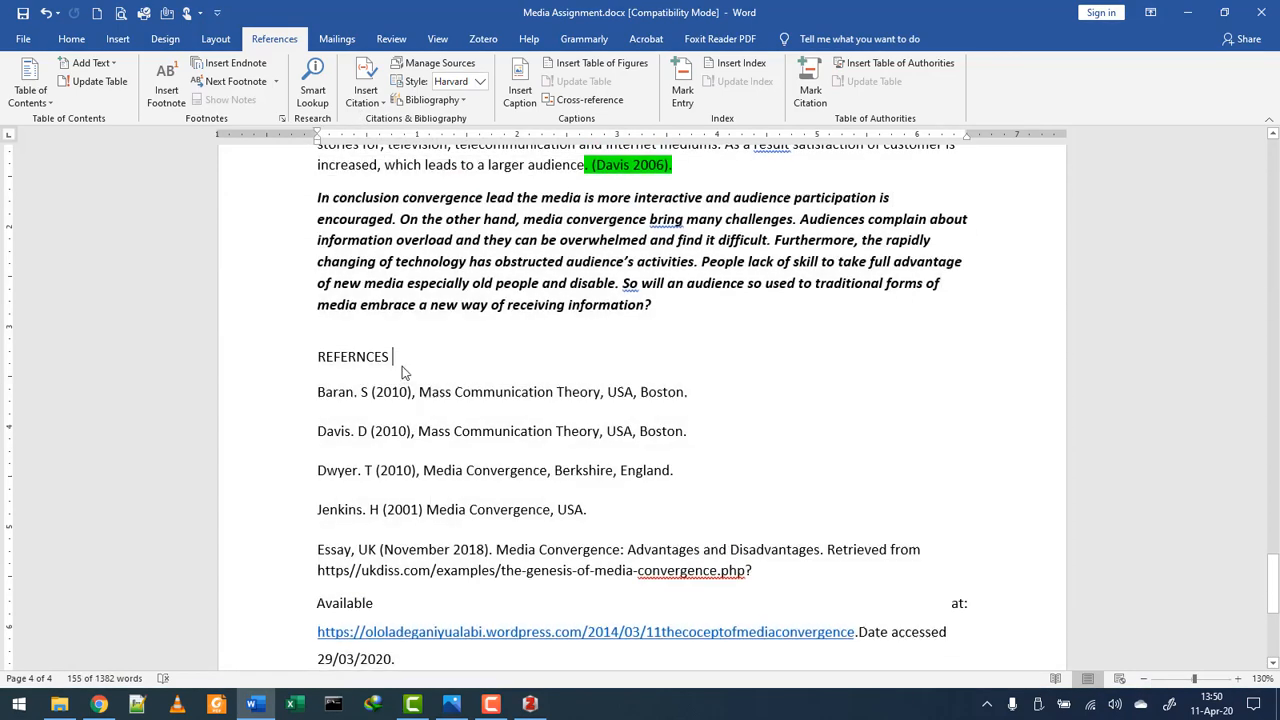
scroll(580, 451, up, 3)
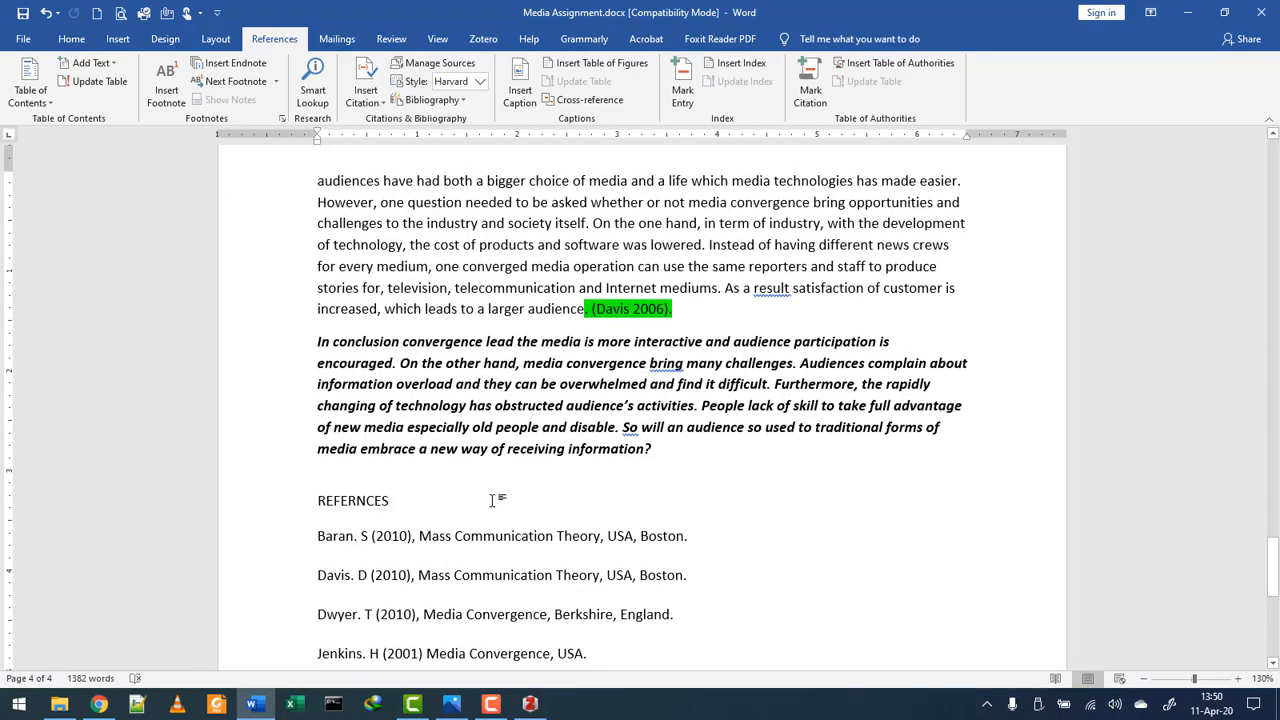
scroll(497, 503, up, 15)
scroll(492, 503, up, 15)
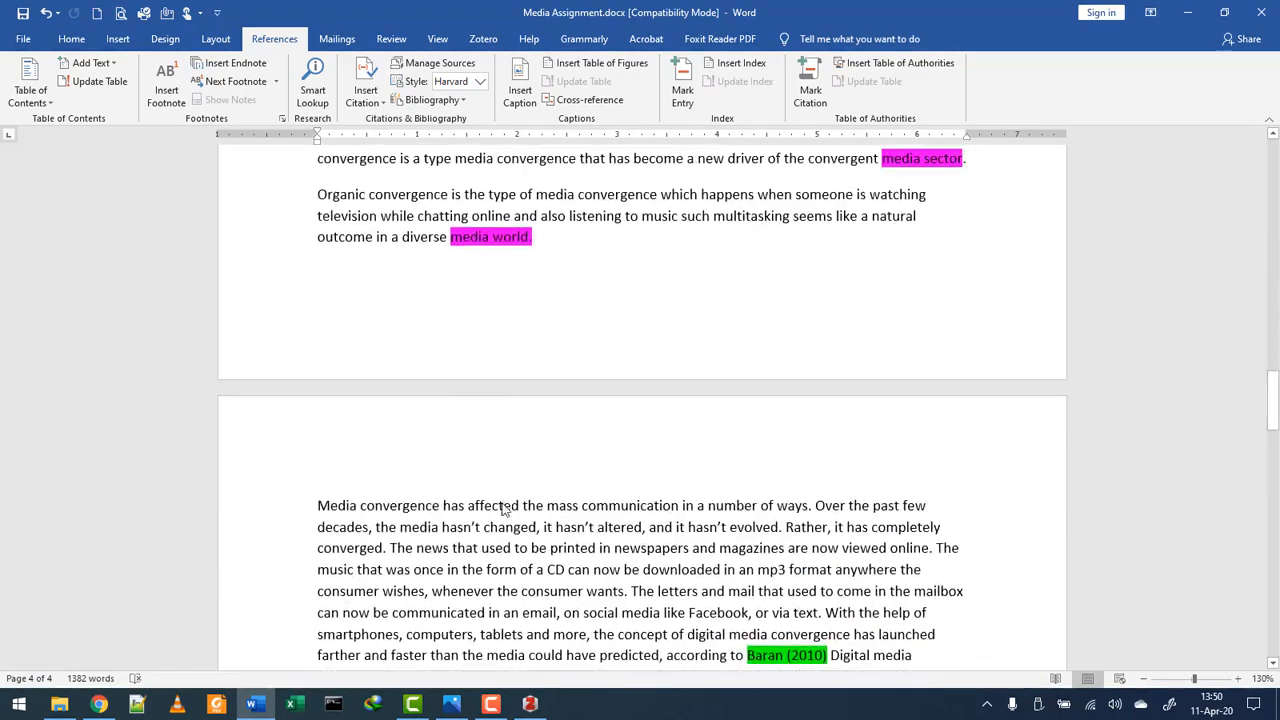
scroll(505, 484, up, 6)
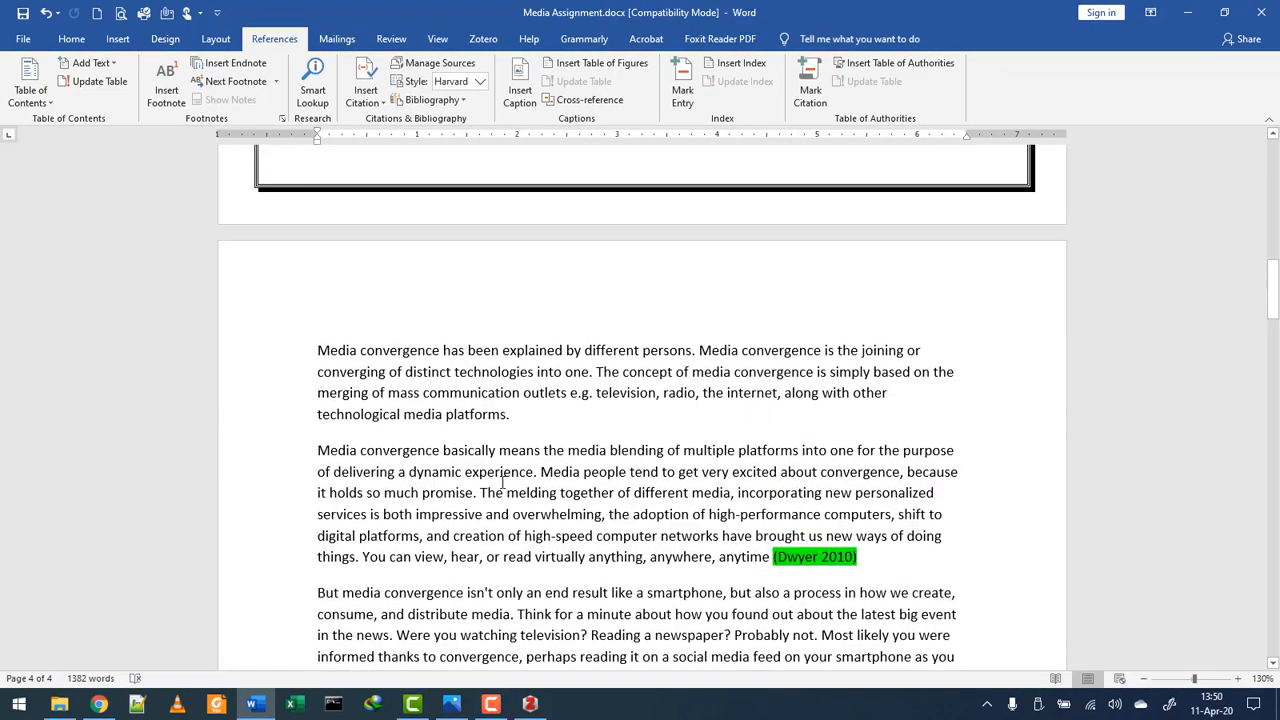
scroll(650, 440, down, 8)
scroll(790, 395, up, 1)
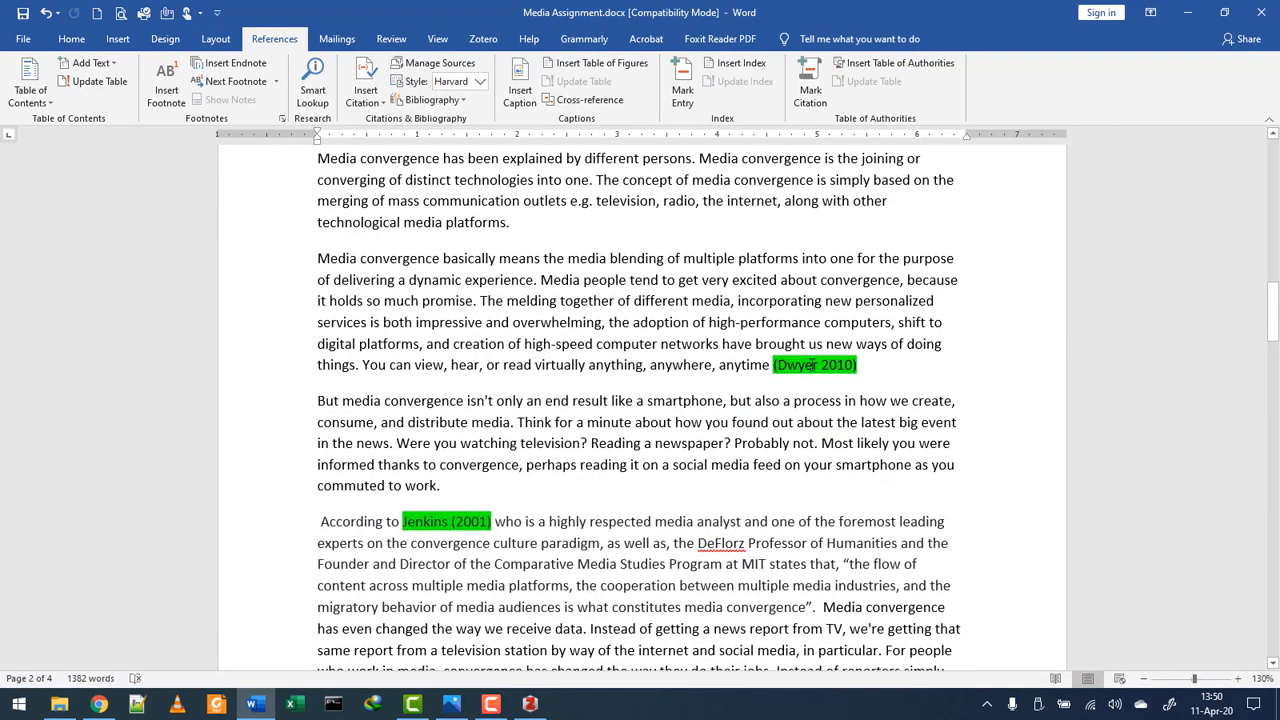
scroll(812, 365, up, 4)
scroll(828, 300, down, 4)
drag(773, 365, 857, 365)
scroll(530, 365, down, 12)
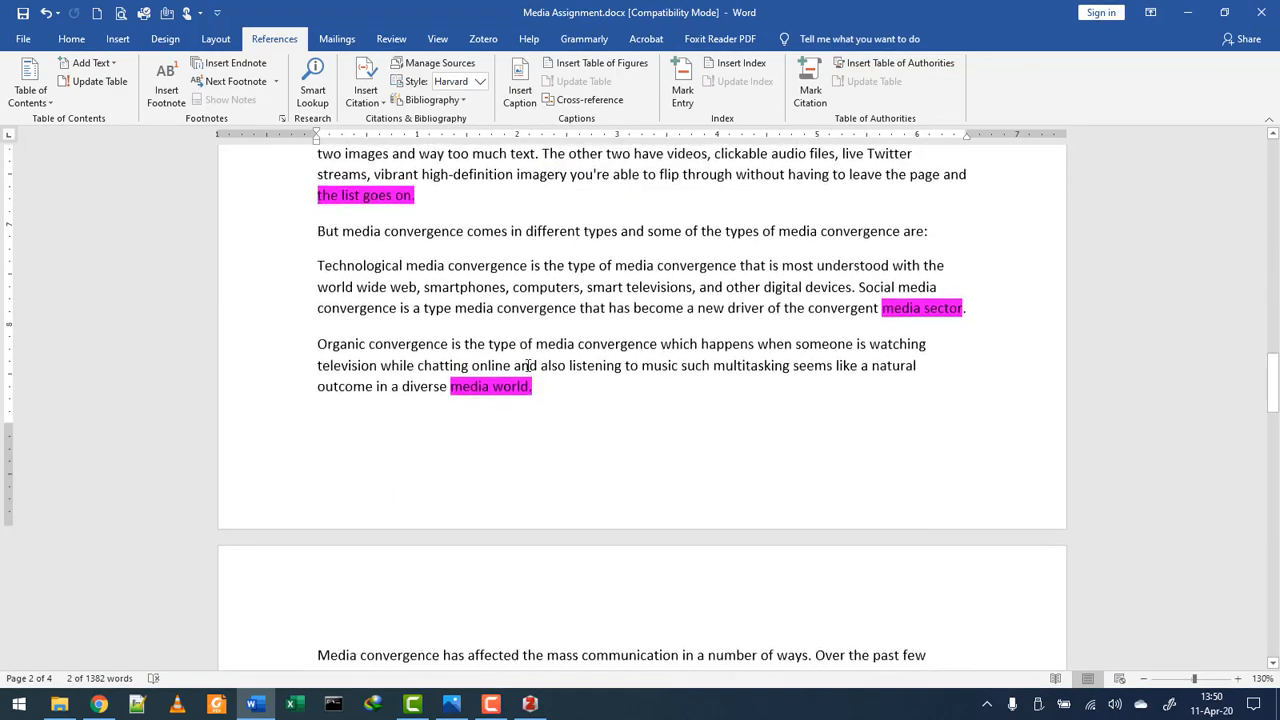
scroll(528, 365, down, 15)
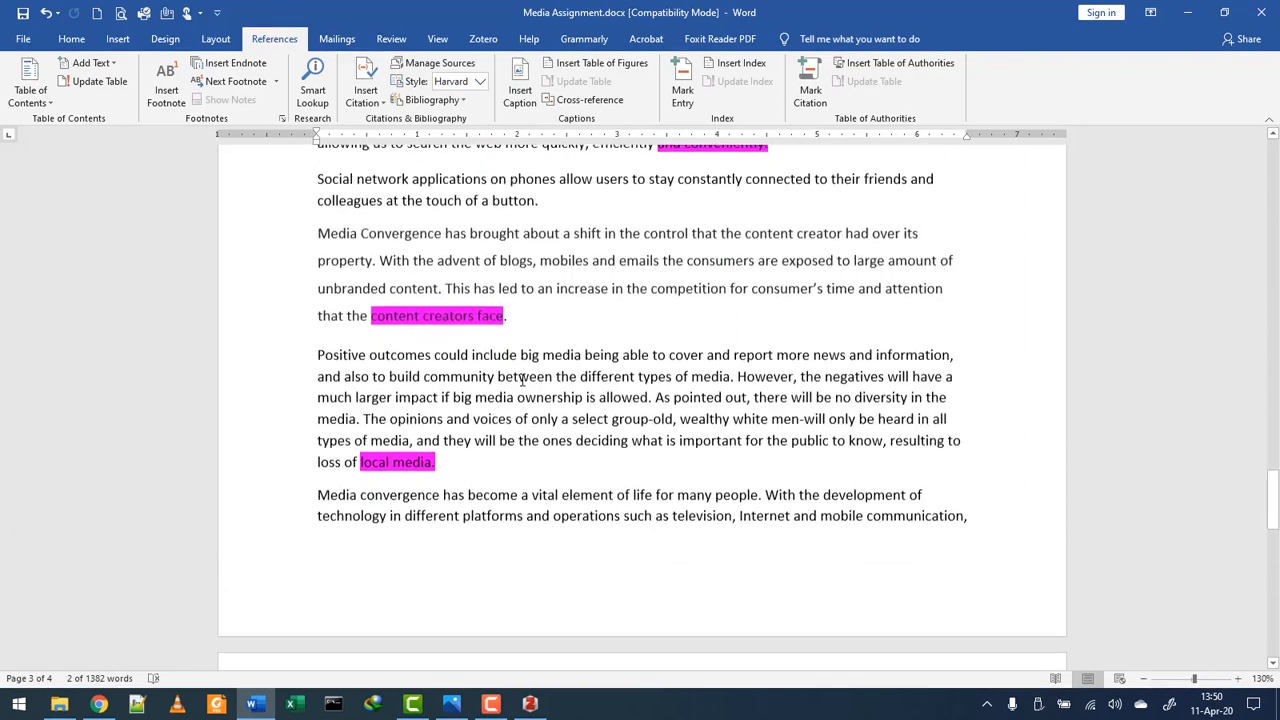
scroll(521, 380, down, 1)
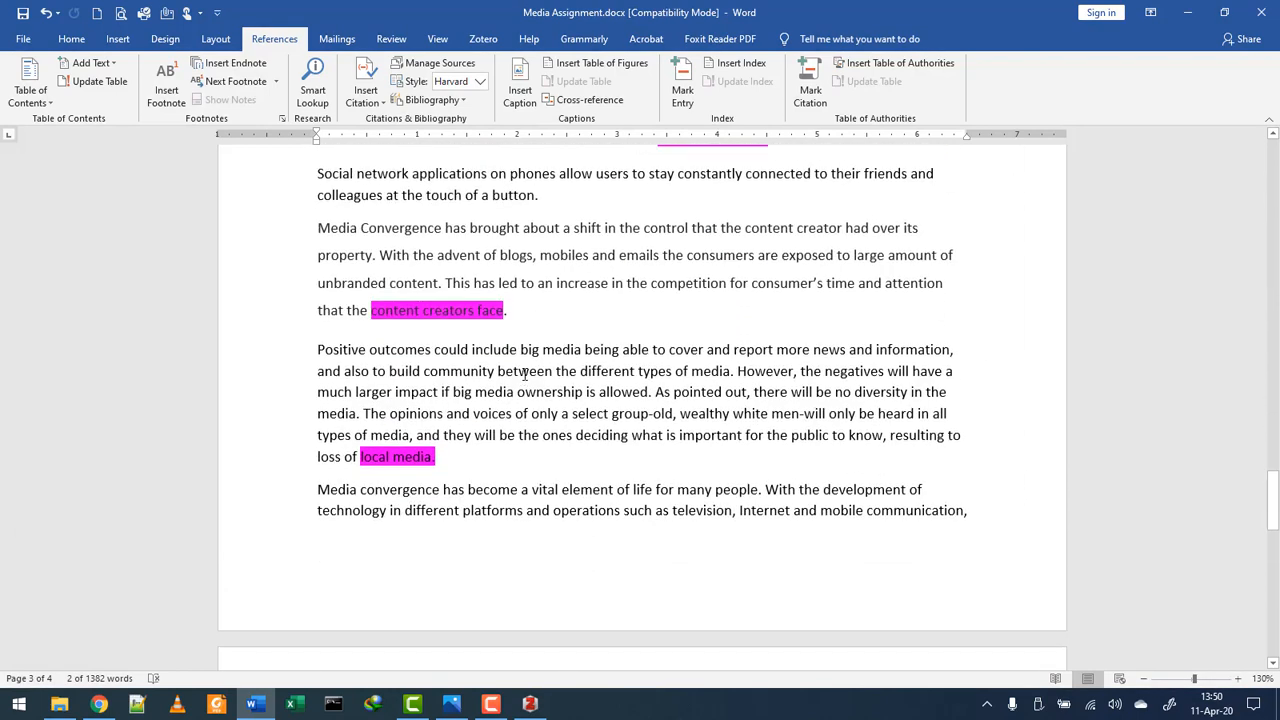
click(372, 104)
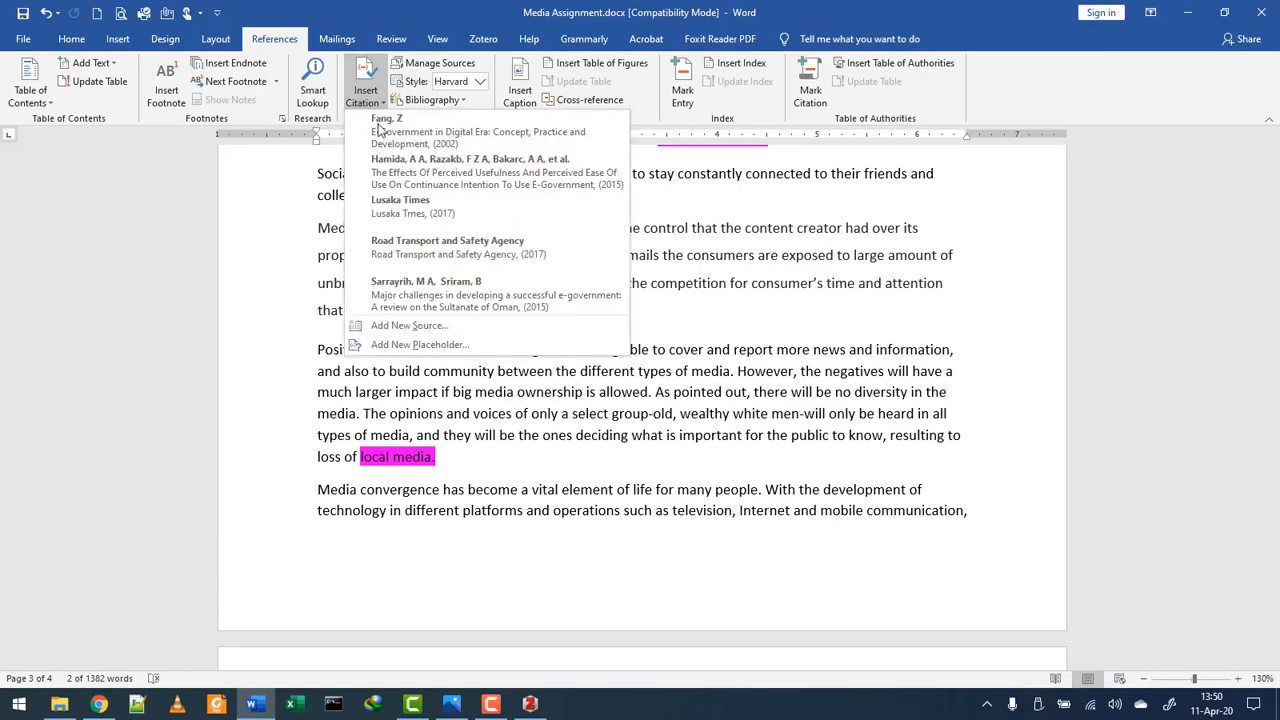
click(408, 327)
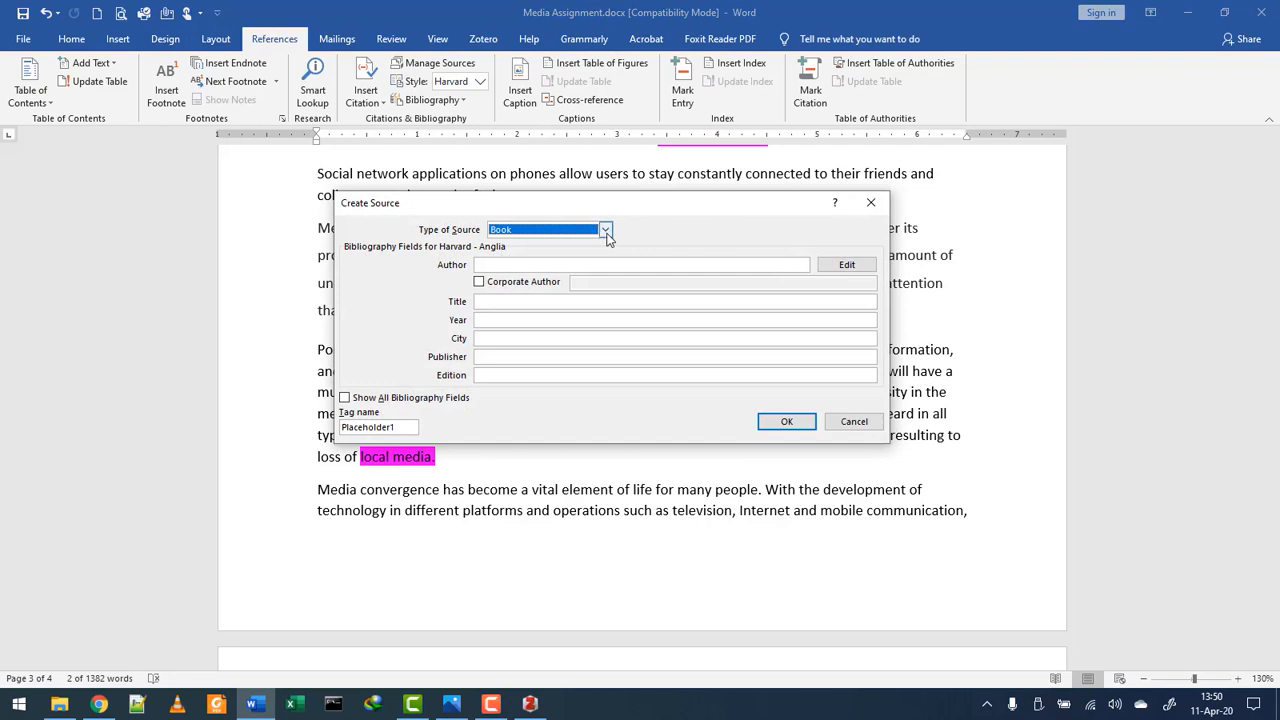
click(605, 231)
click(605, 231)
click(870, 202)
- Copy the Dwyer 2010 reference line from the essay
scroll(720, 395, down, 1)
scroll(720, 395, down, 15)
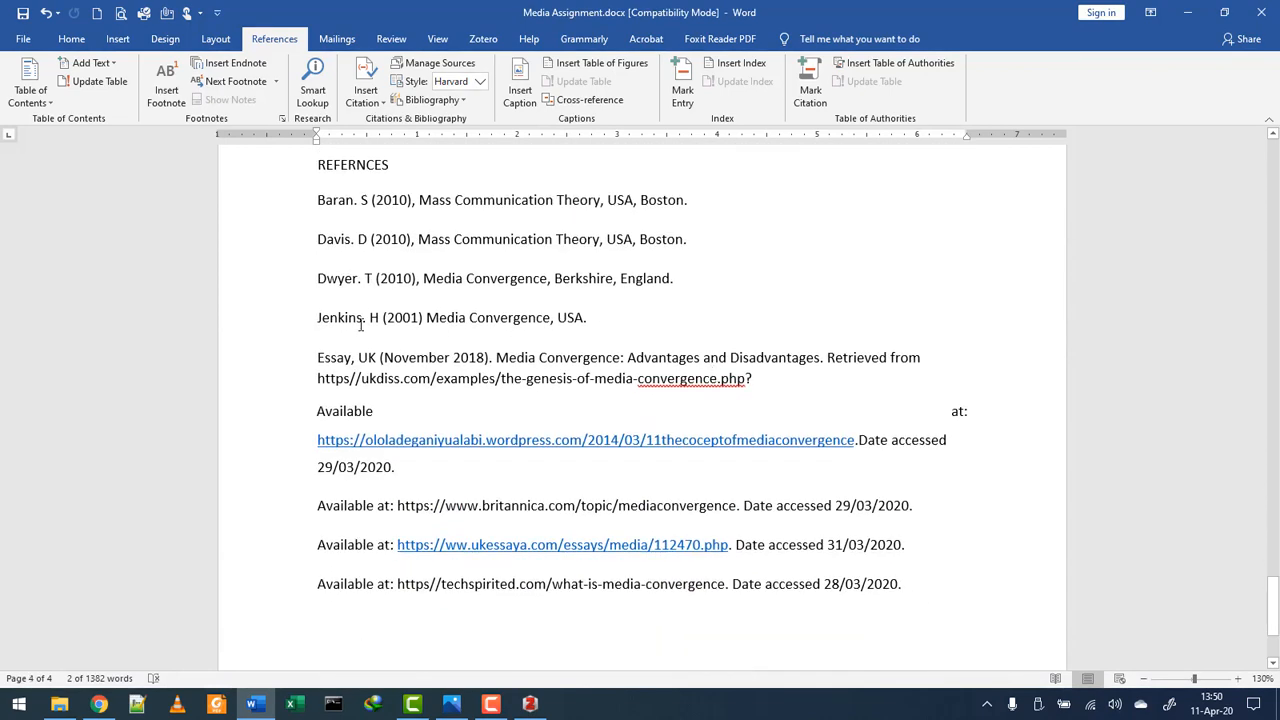
drag(337, 278, 652, 274)
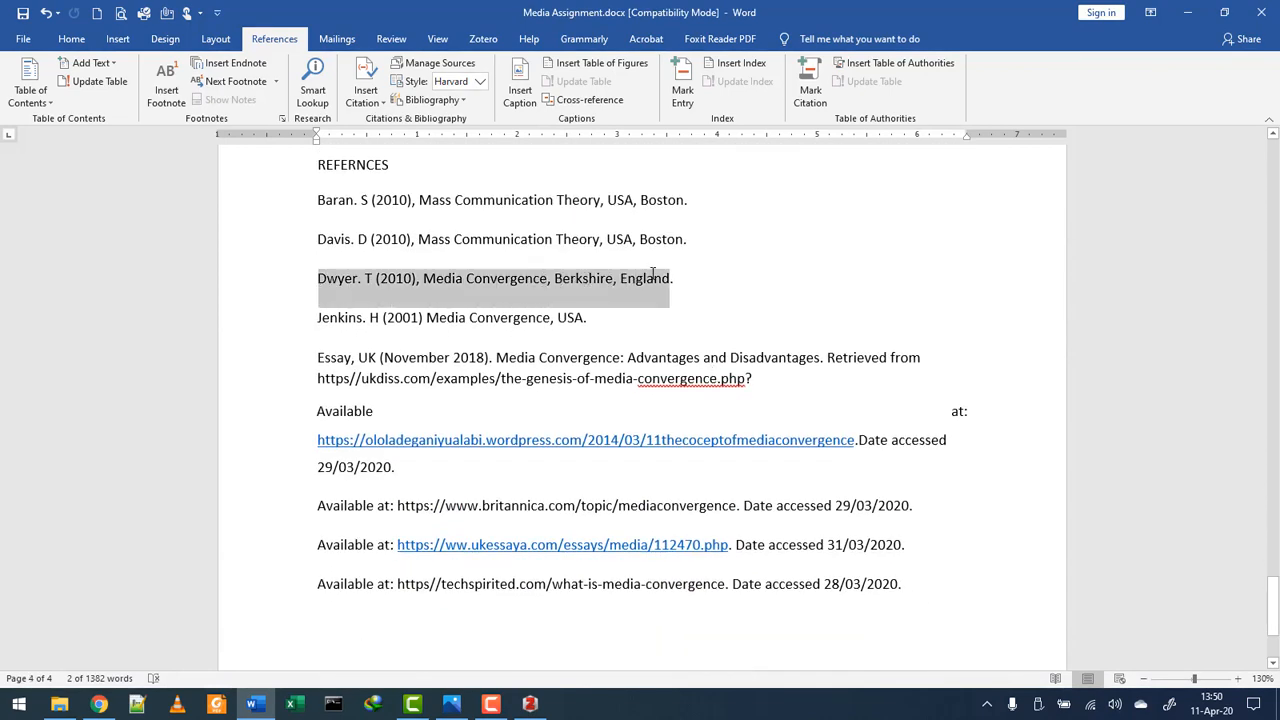
right_click(525, 281)
click(572, 304)
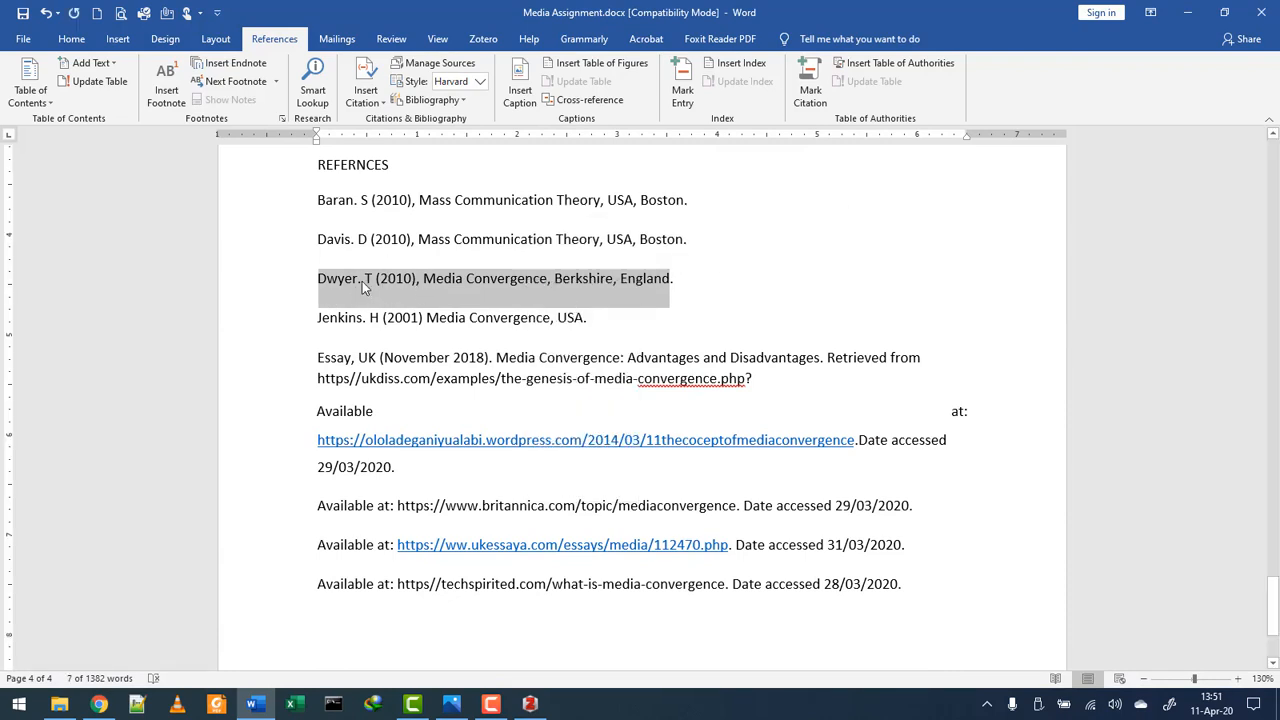
- Scroll back up the essay and bring Chrome's Zotero downloads page to the front
scroll(641, 385, up, 15)
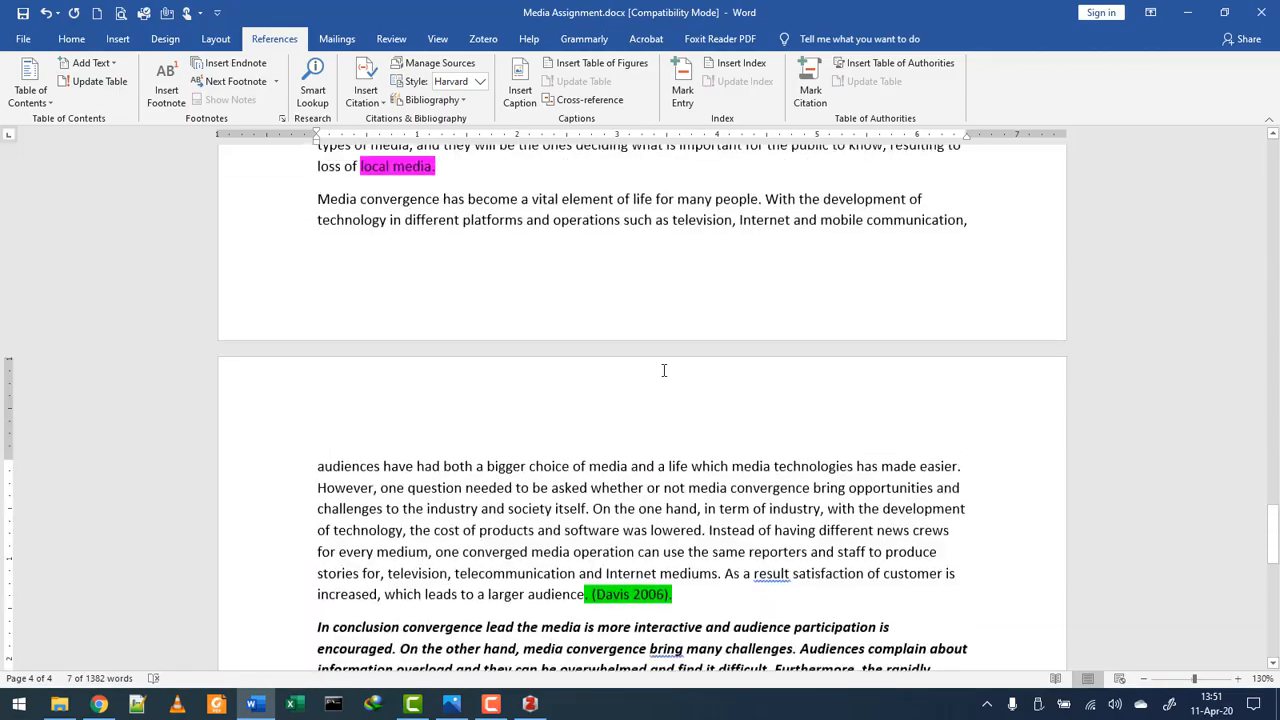
scroll(912, 341, up, 15)
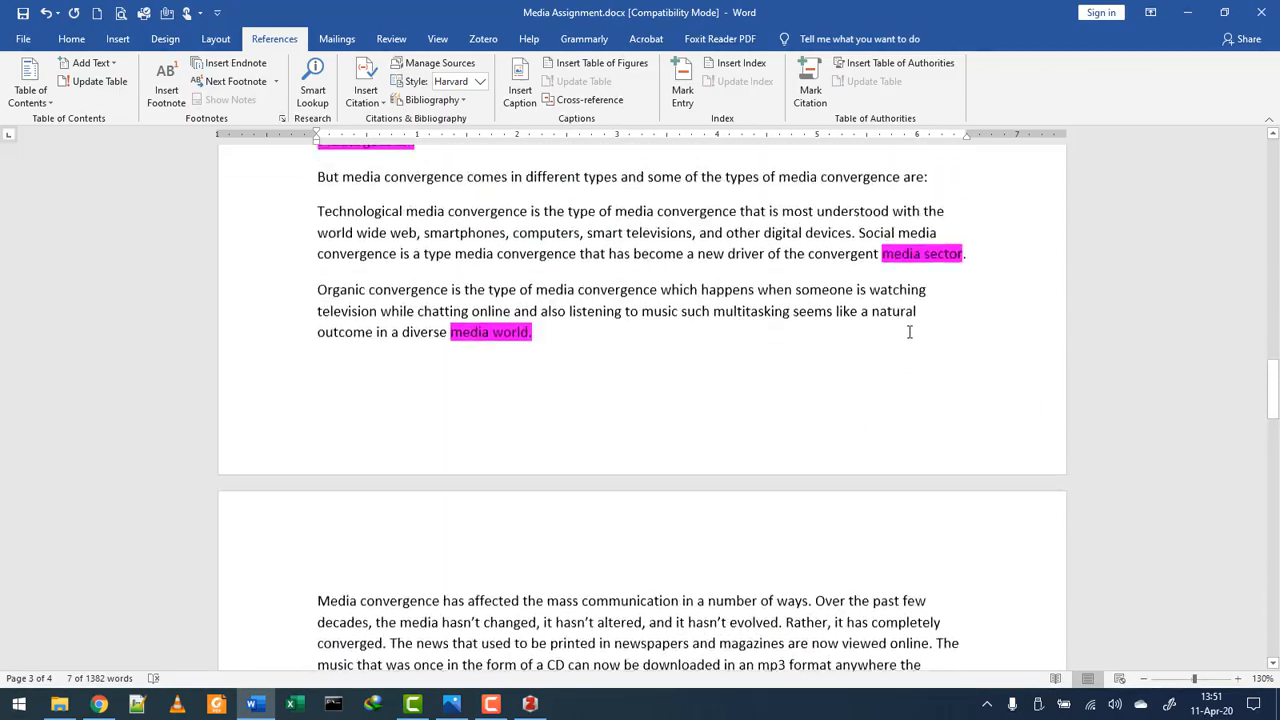
scroll(891, 318, up, 5)
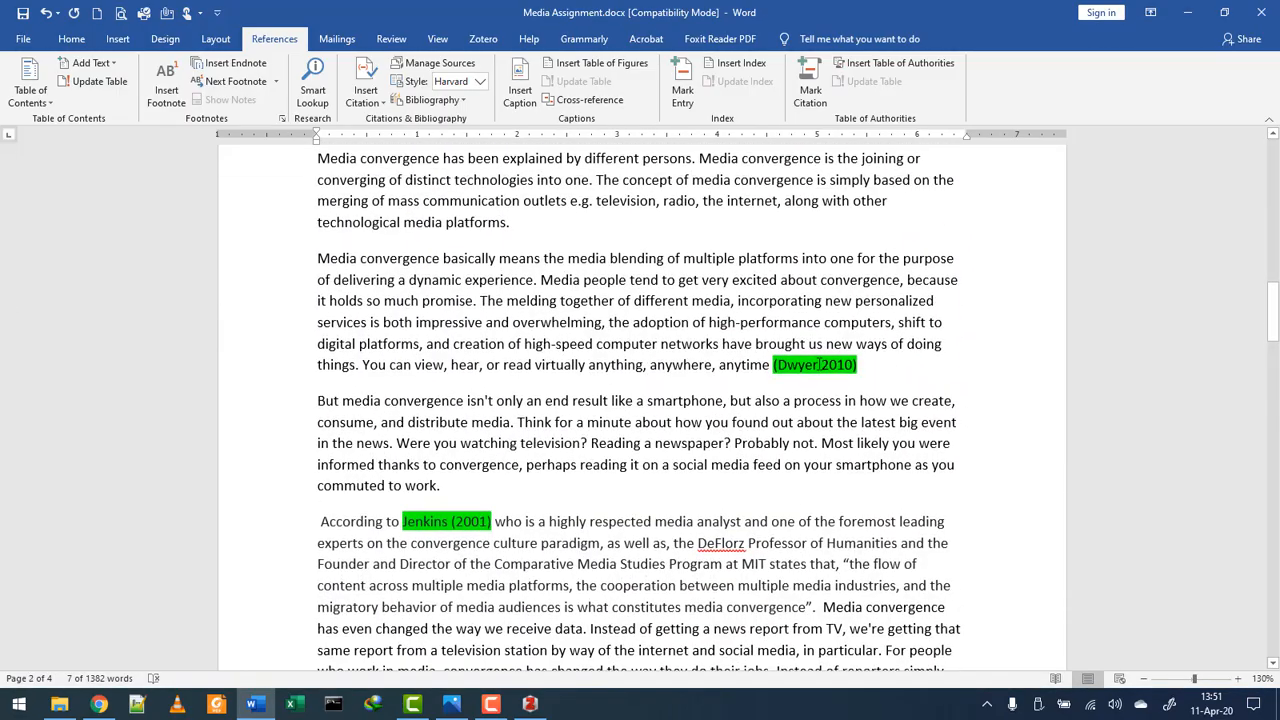
click(112, 705)
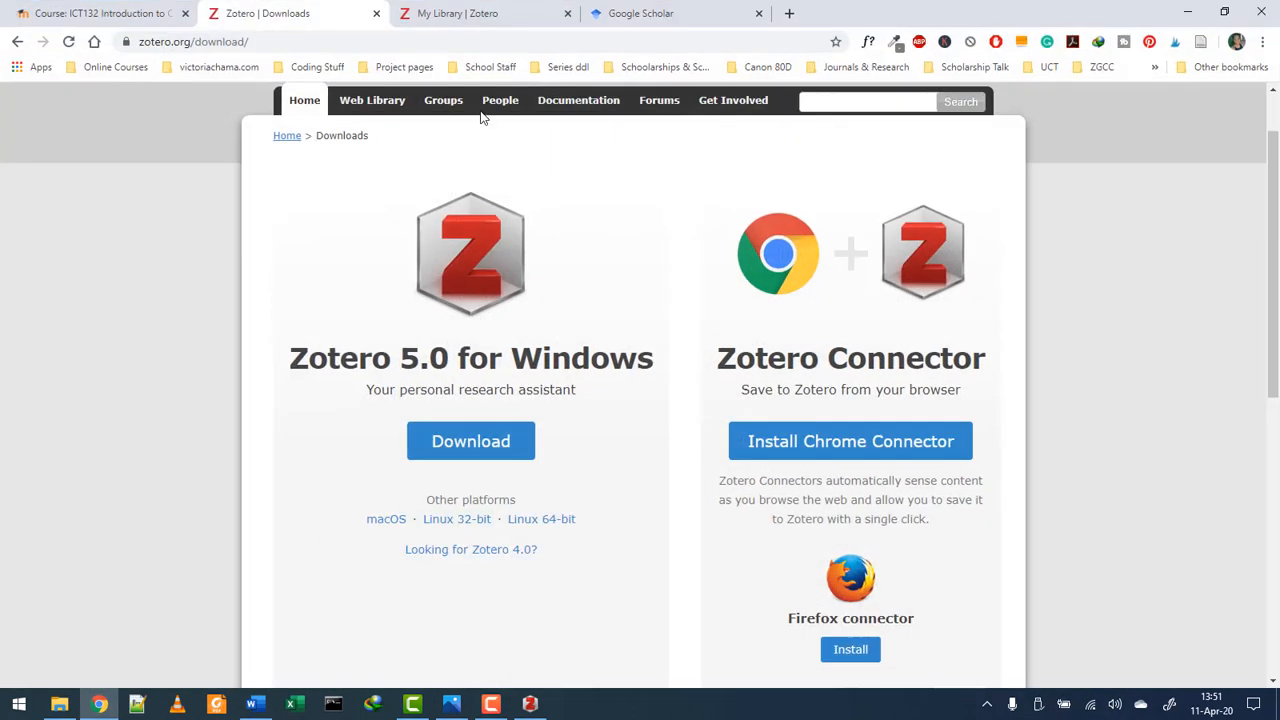
- Search Google Scholar for the pasted Dwyer 2010 reference, show the first result's citation formats, and restore down Chrome
click(650, 13)
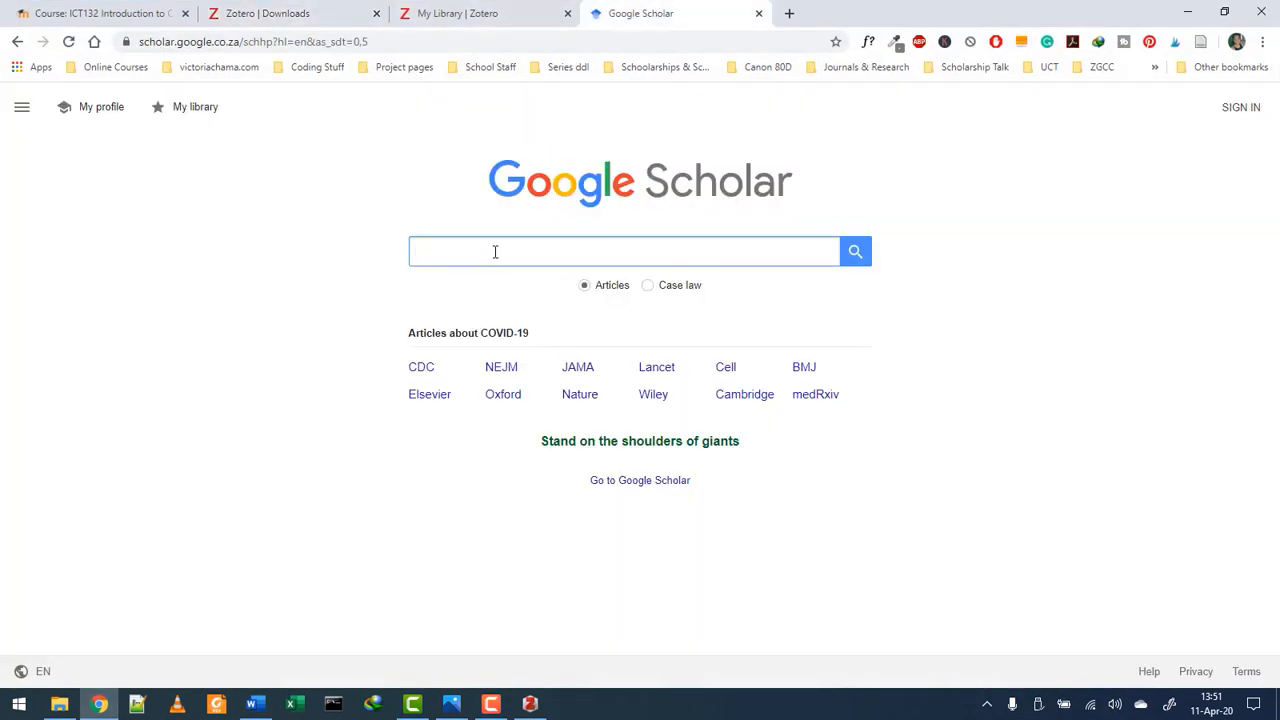
key(ctrl+v)
key(Return)
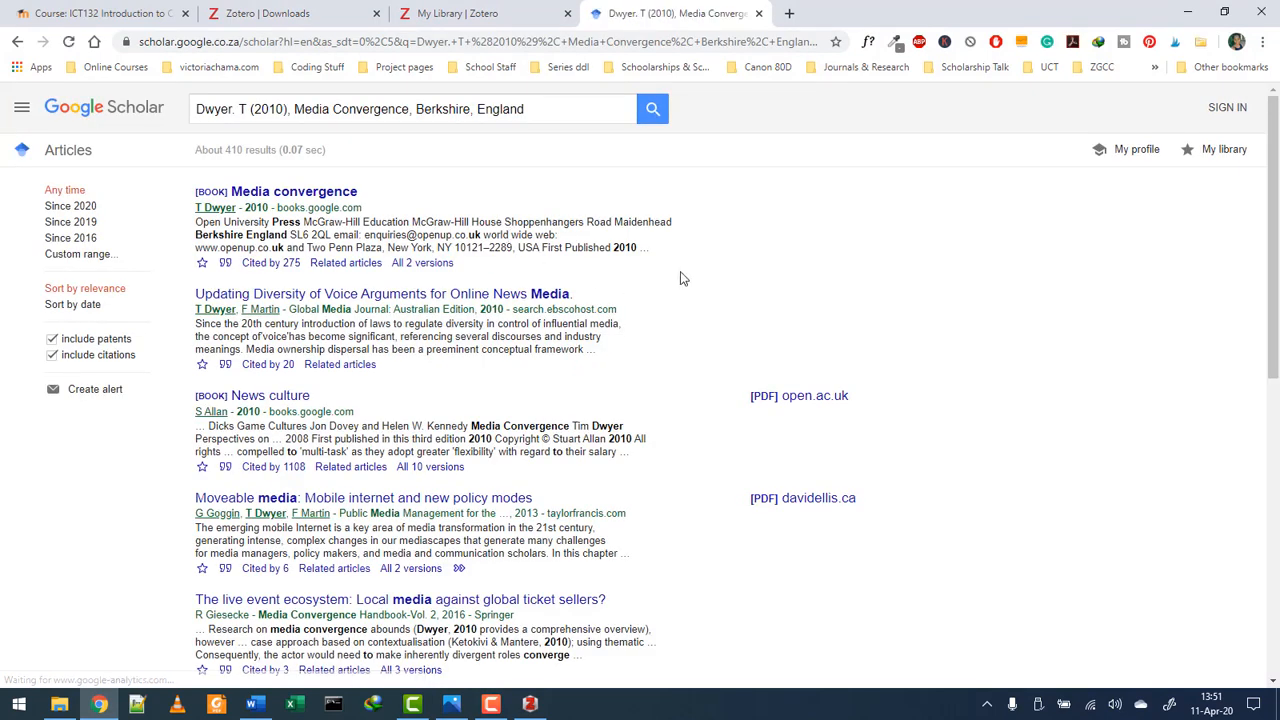
click(196, 108)
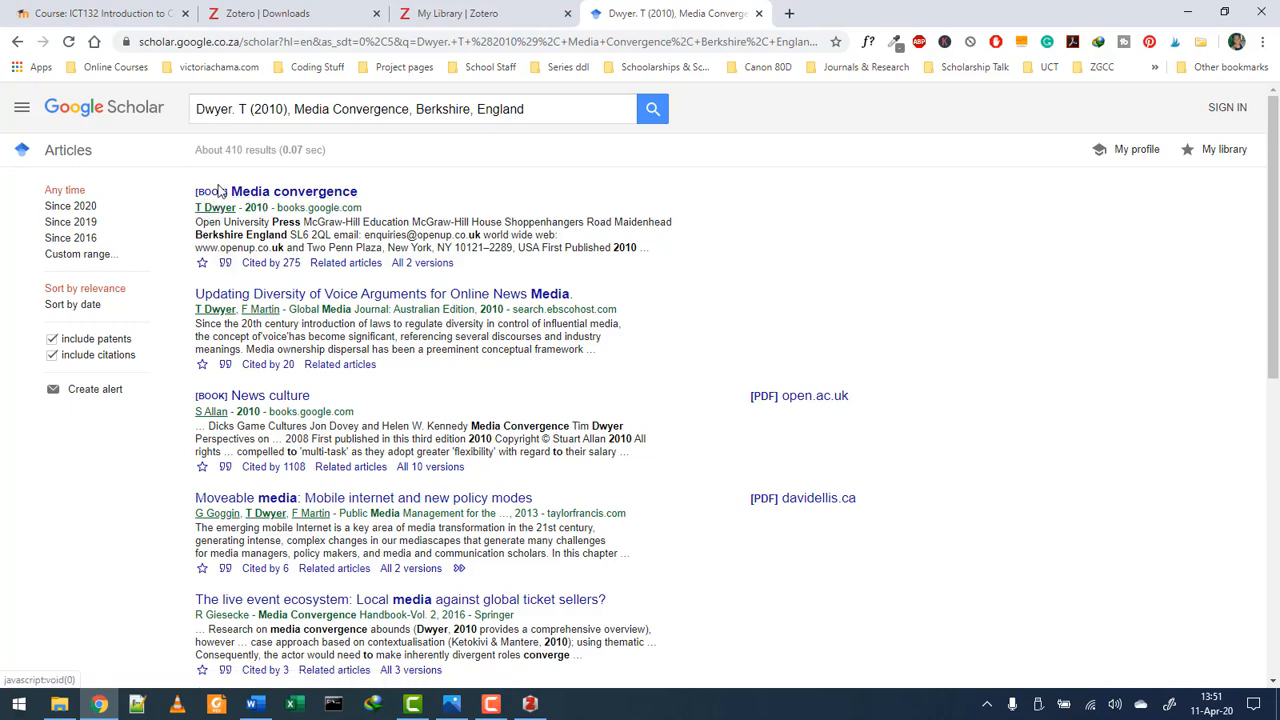
click(226, 265)
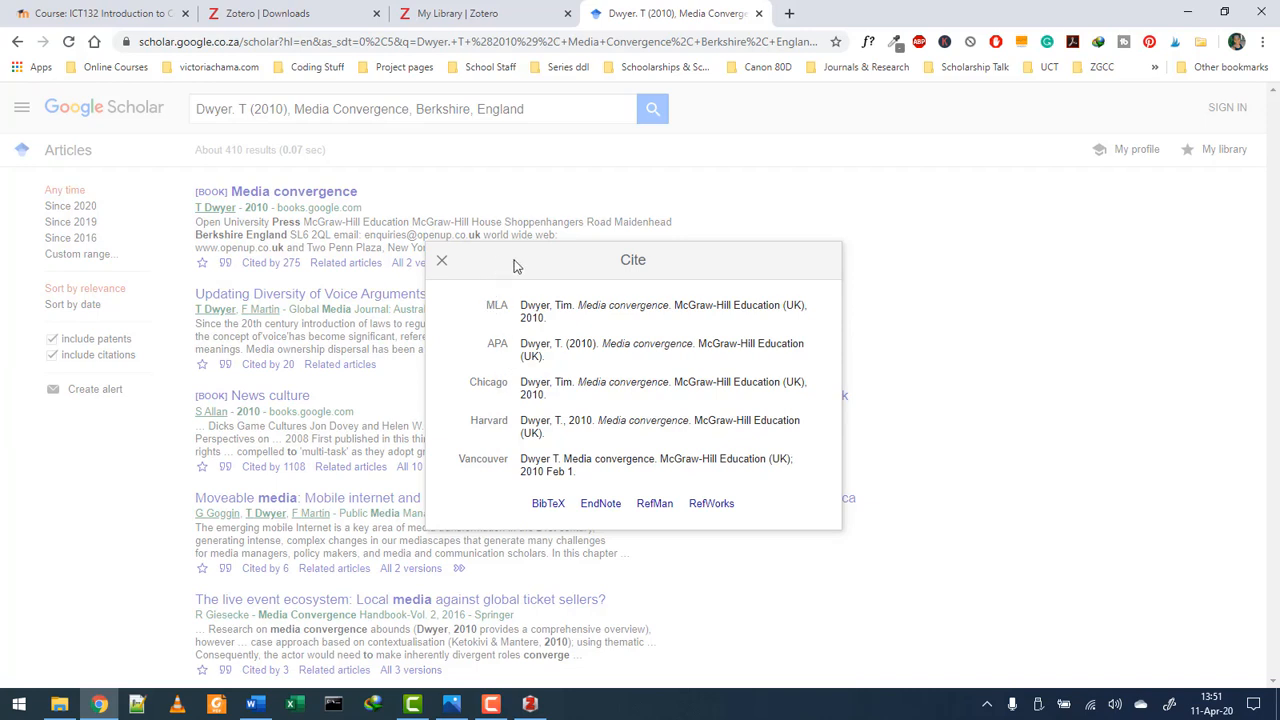
click(1224, 12)
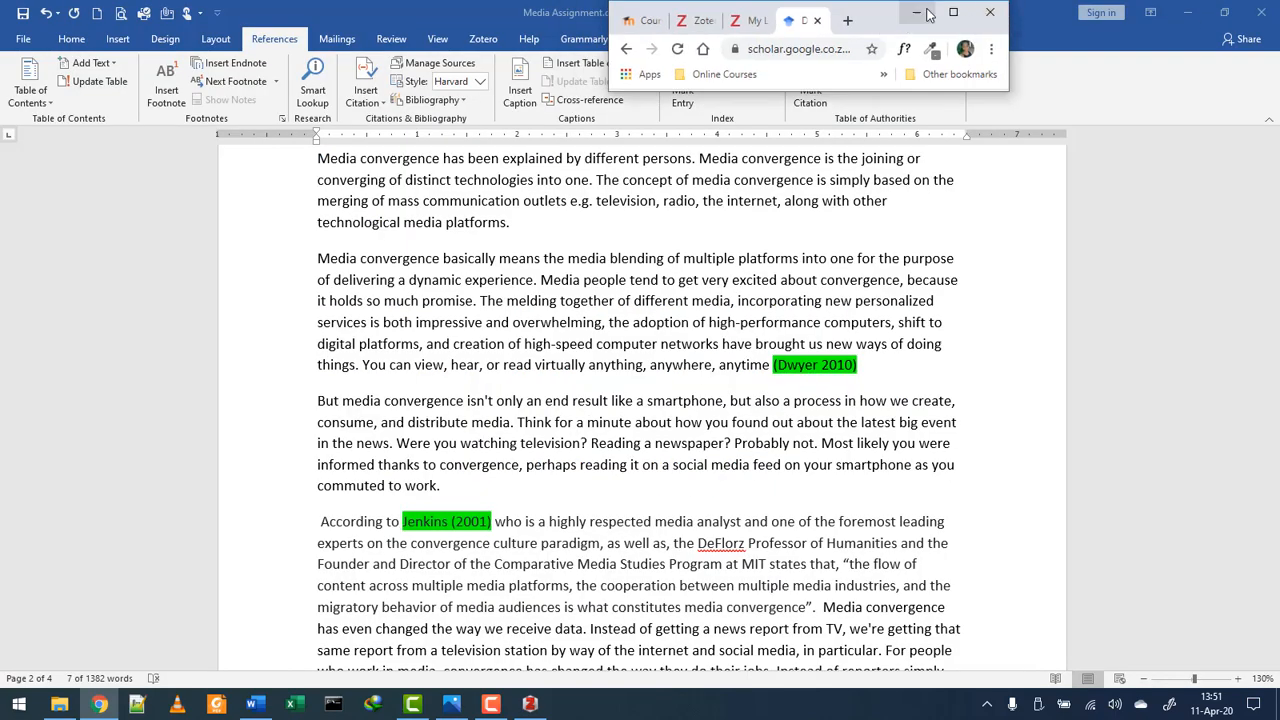
- Snap Chrome to the left and Zotero to the right, then create a new Book item in Zotero
drag(885, 20, 3, 217)
click(728, 302)
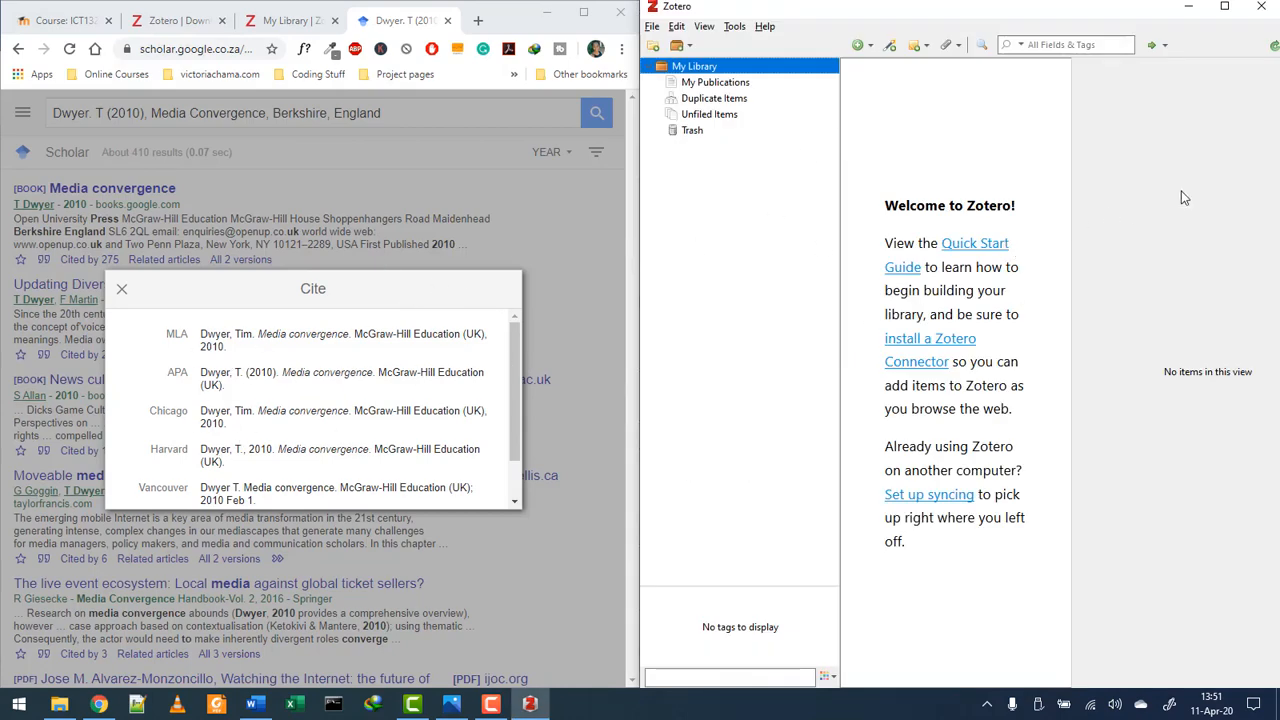
click(866, 47)
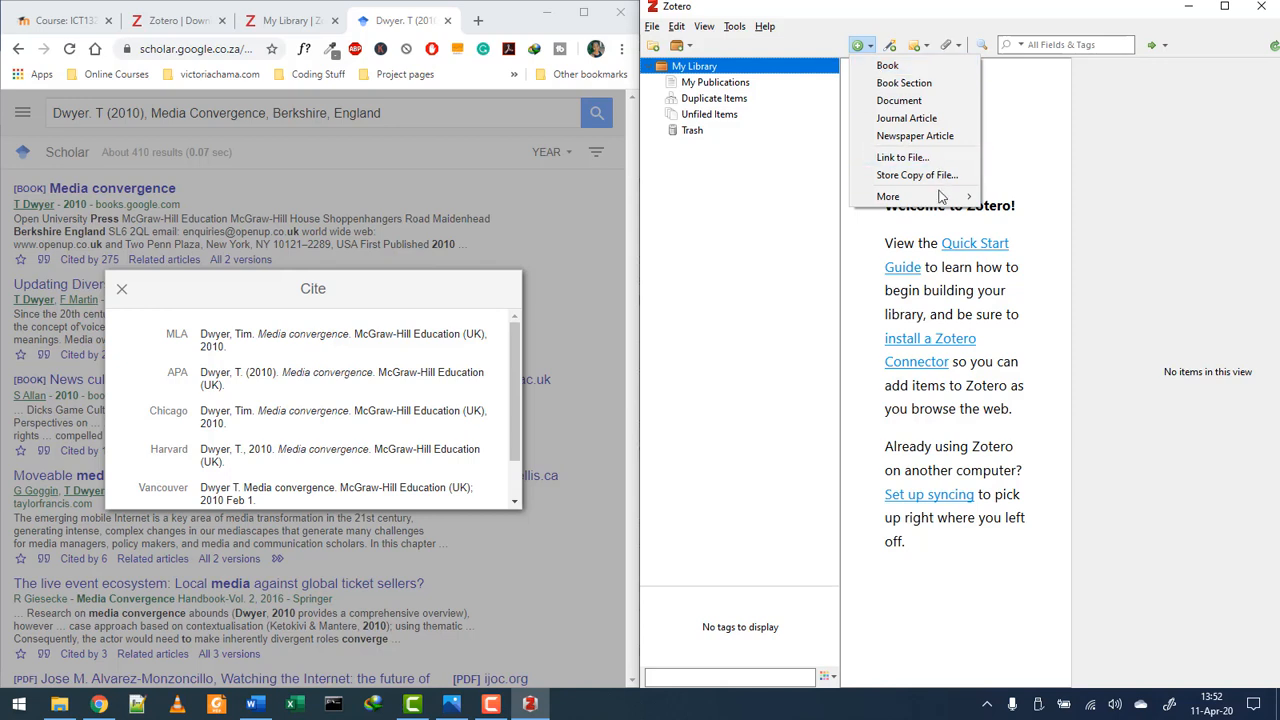
mouse_move(966, 196)
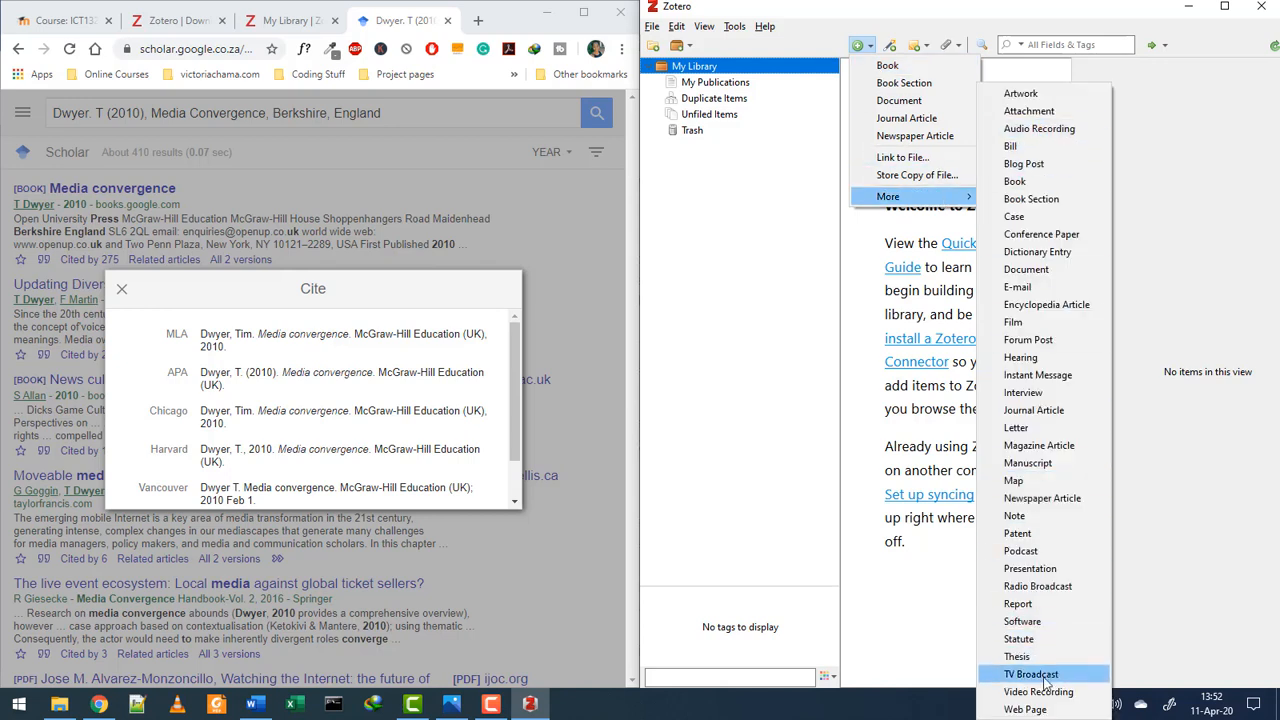
click(890, 66)
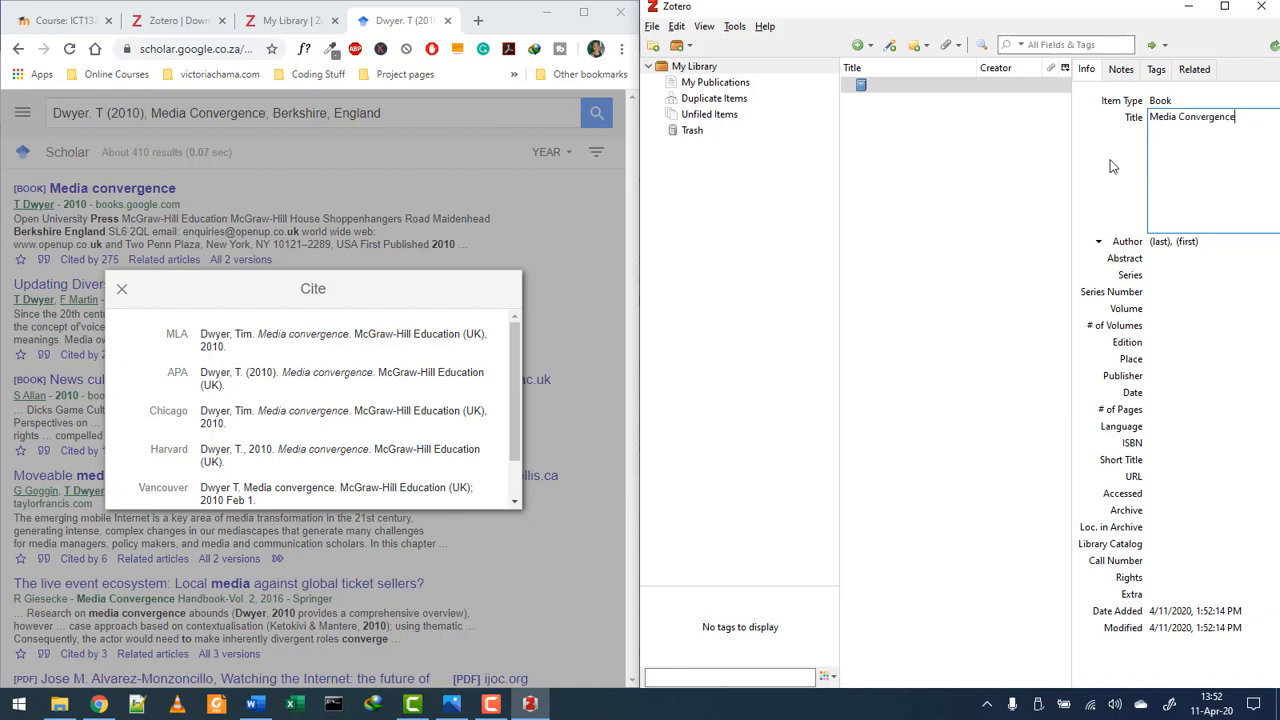
- Enter author Dwyer, T, publisher McGraw-Hill Education, date 2010 and place UK for the book
click(1163, 242)
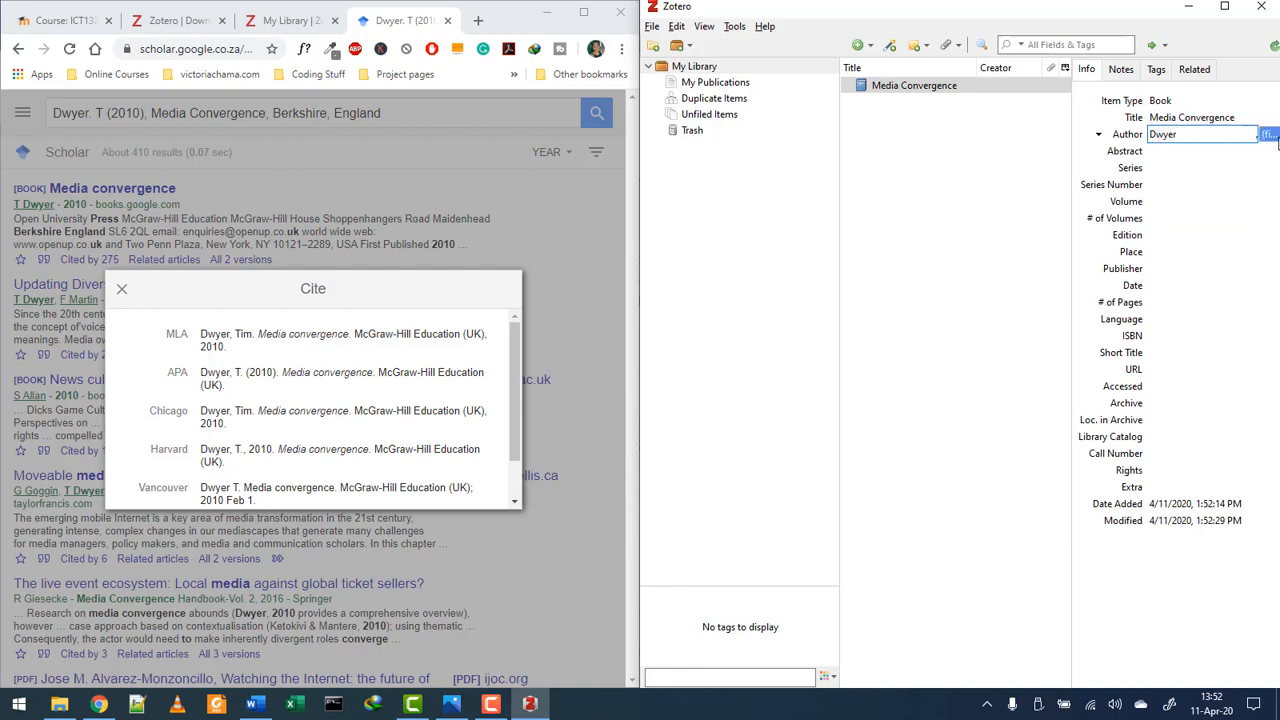
key(Tab)
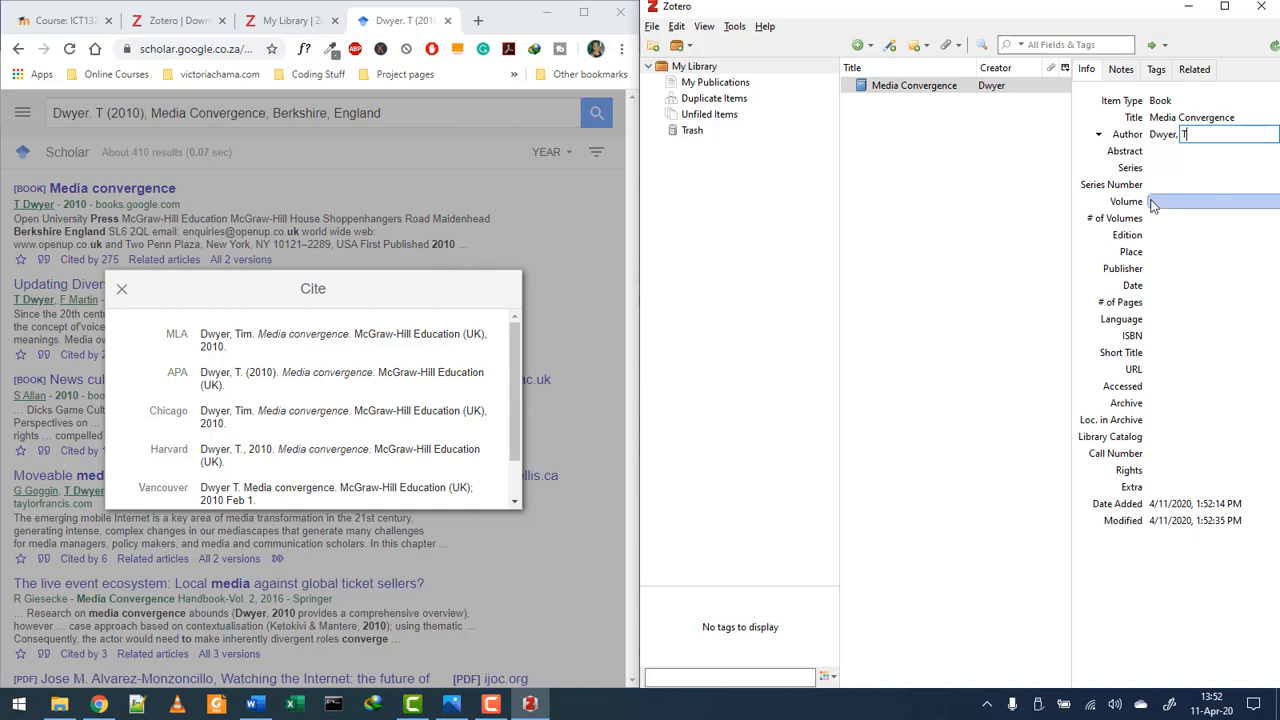
click(1153, 271)
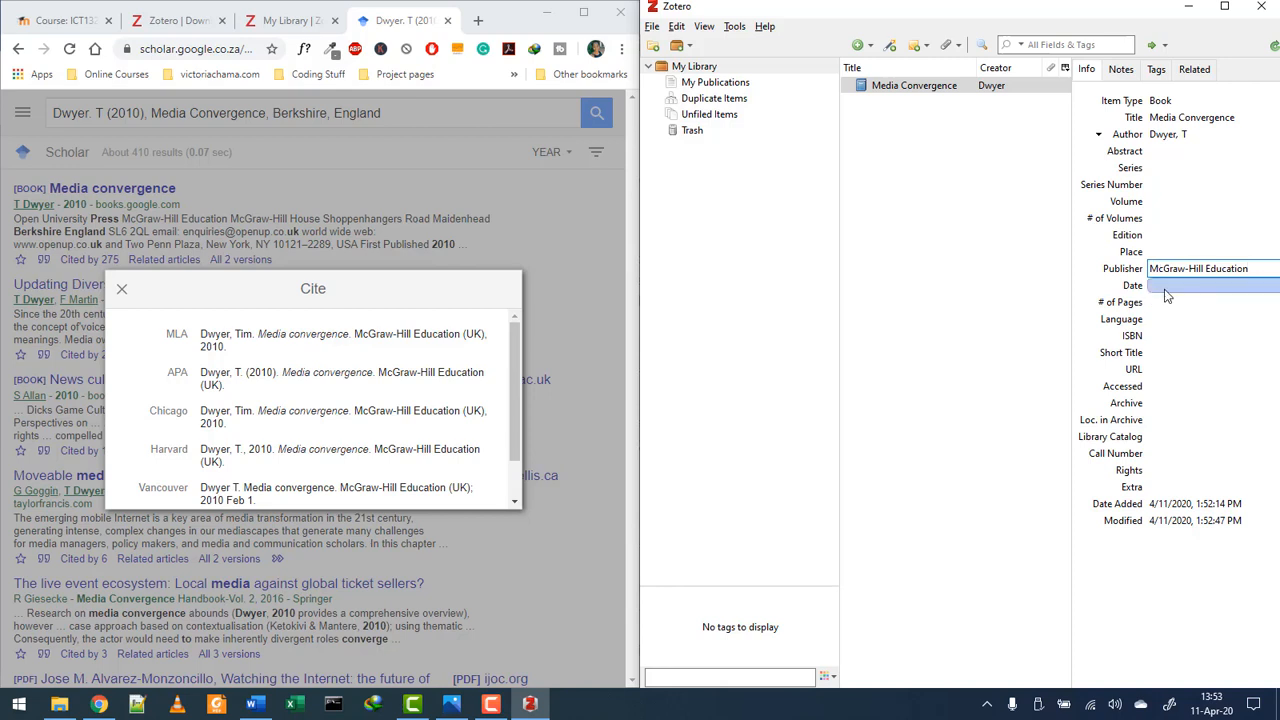
click(1164, 288)
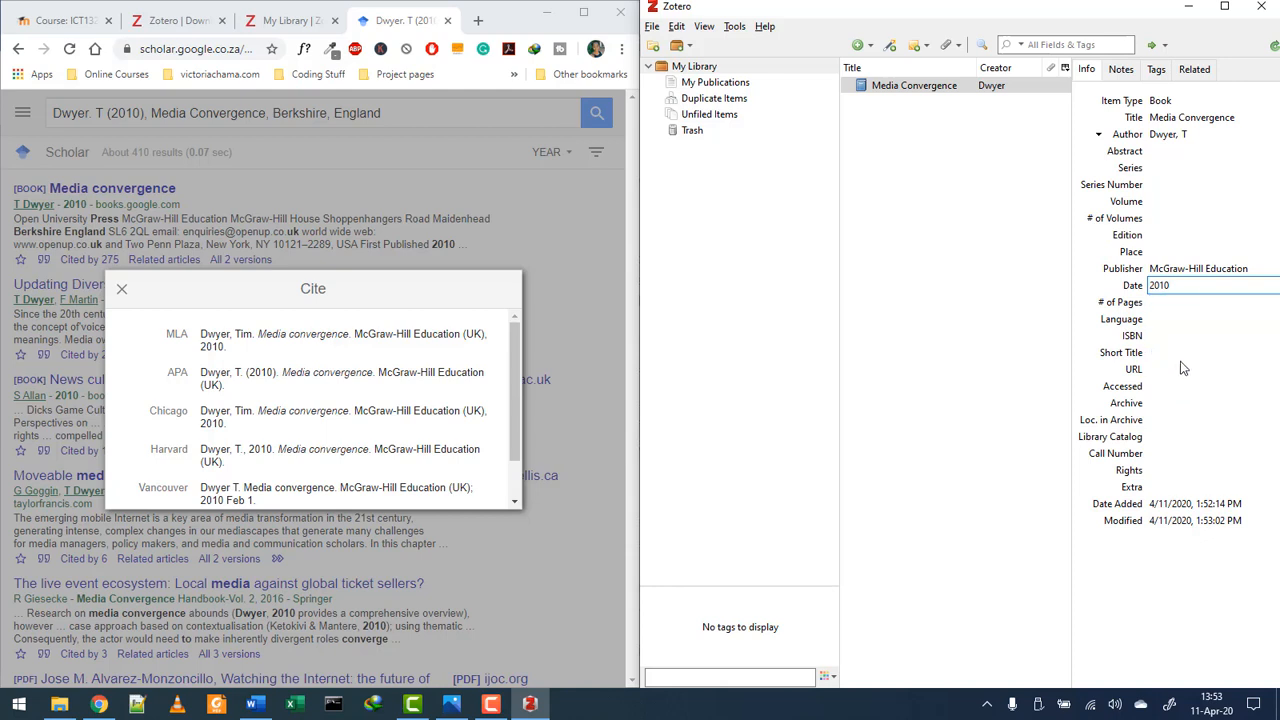
click(1175, 252)
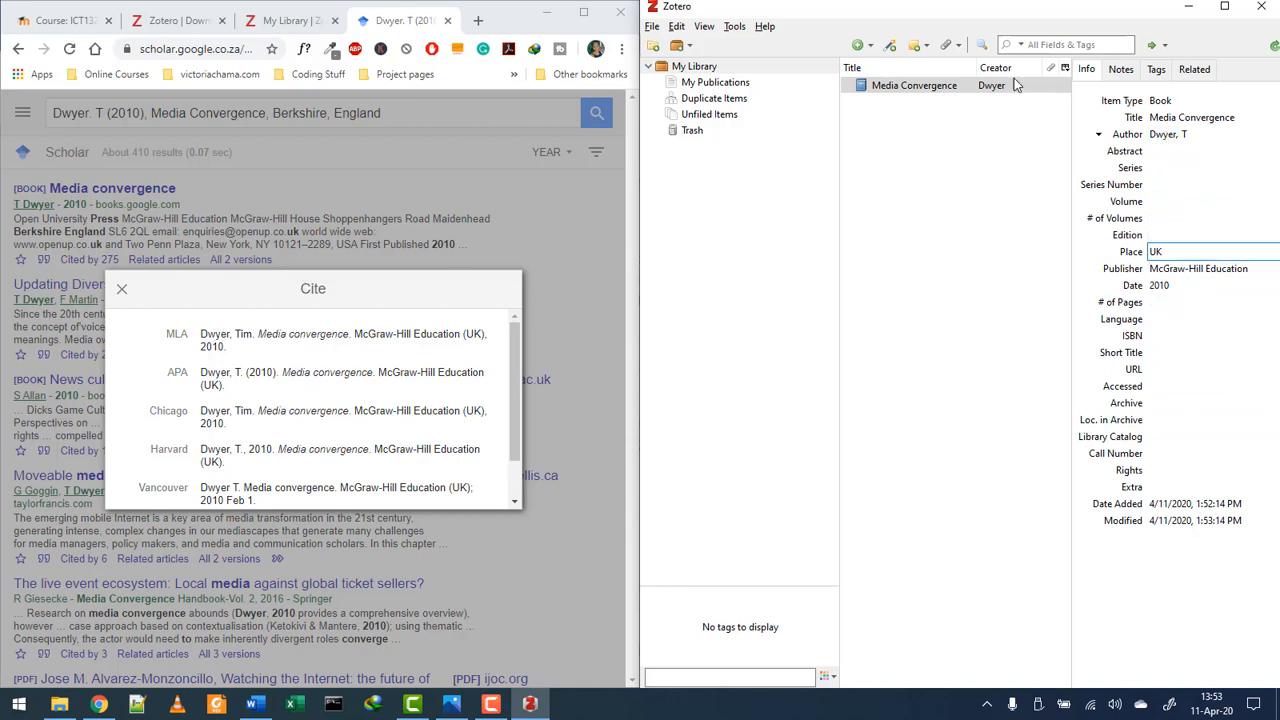
- Maximize Zotero, select the Media Convergence item to commit the edit, and return to the Word essay
click(1225, 8)
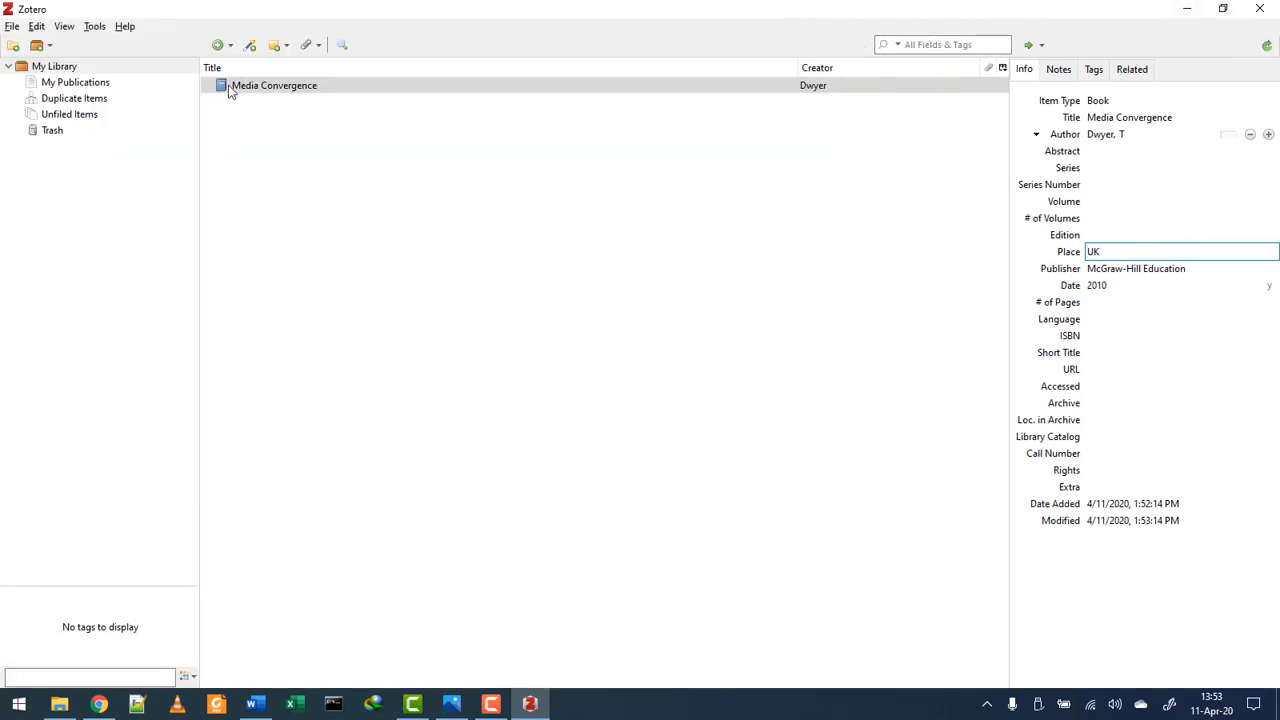
click(360, 88)
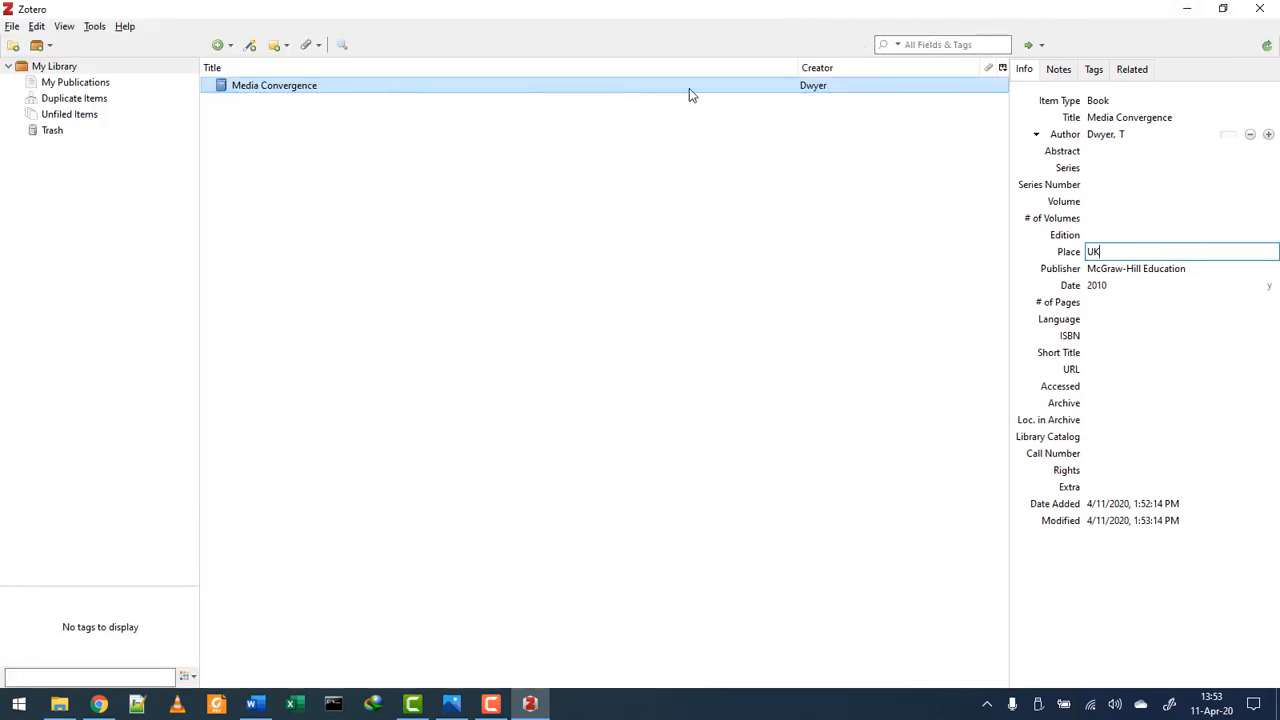
click(9, 67)
click(9, 67)
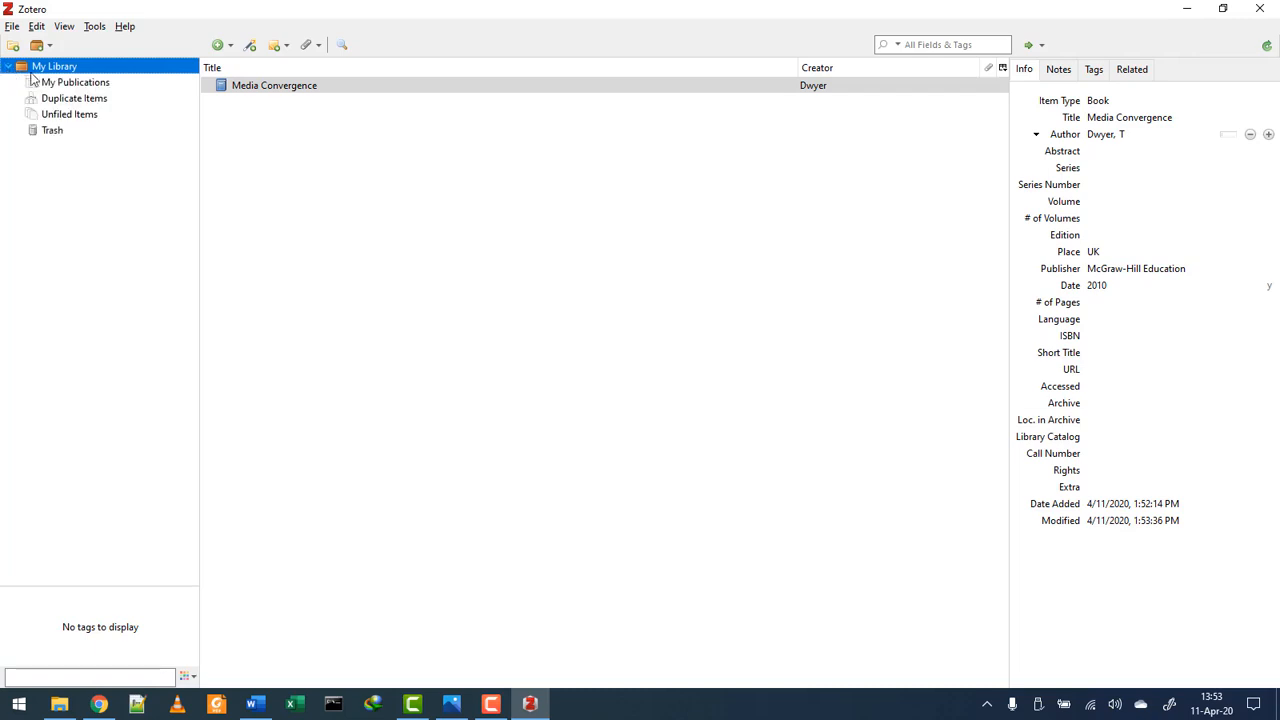
click(813, 420)
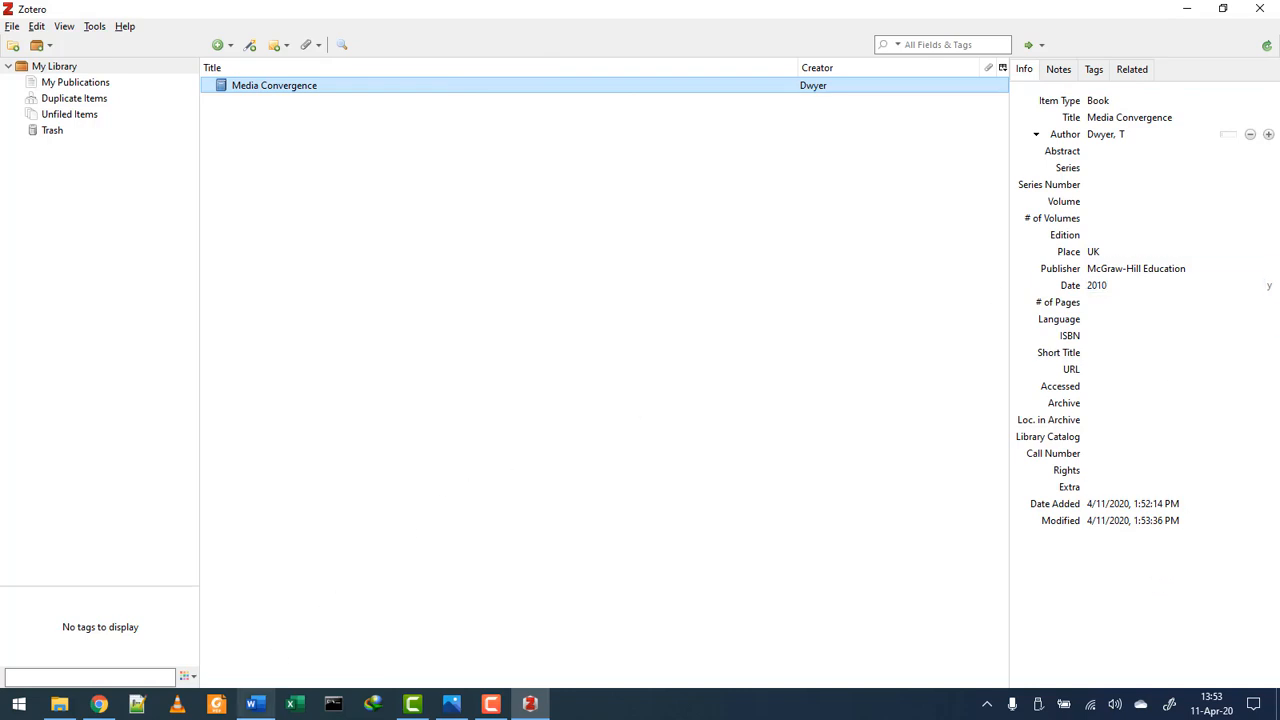
click(255, 704)
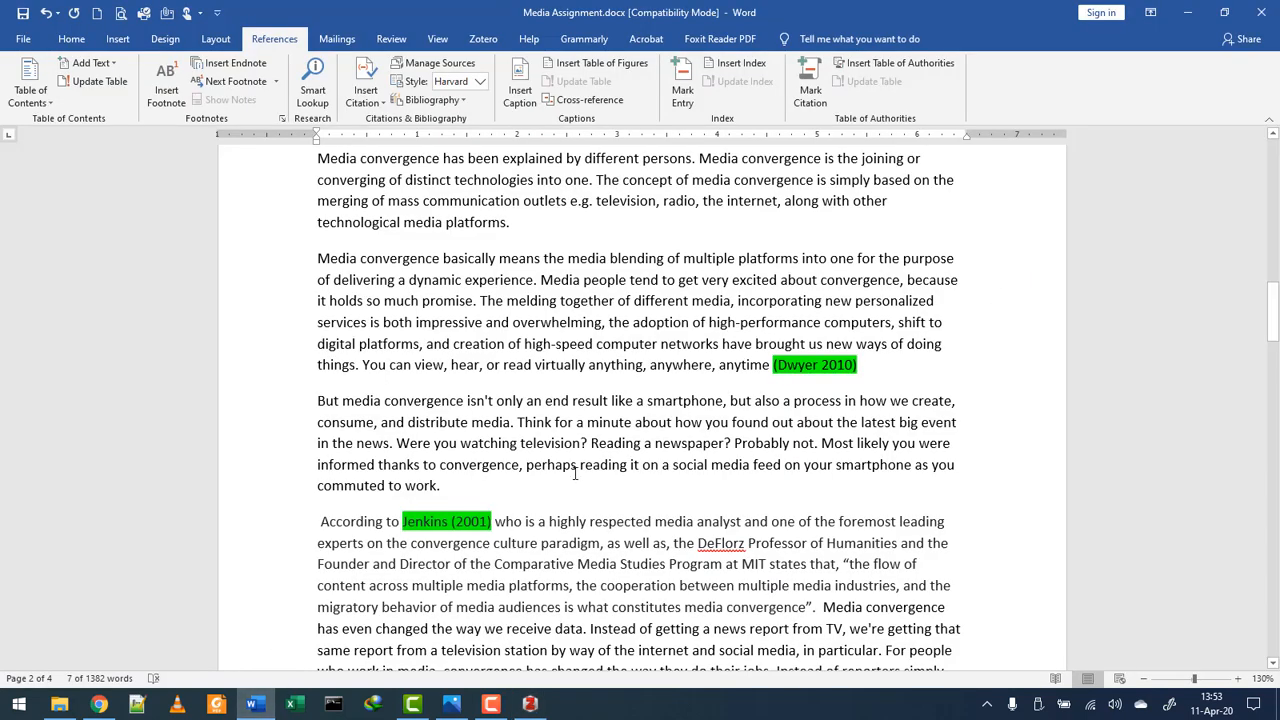
- Insert a Zotero citation for Dwyer's Media Convergence right after the typed (Dwyer 2010)
click(483, 38)
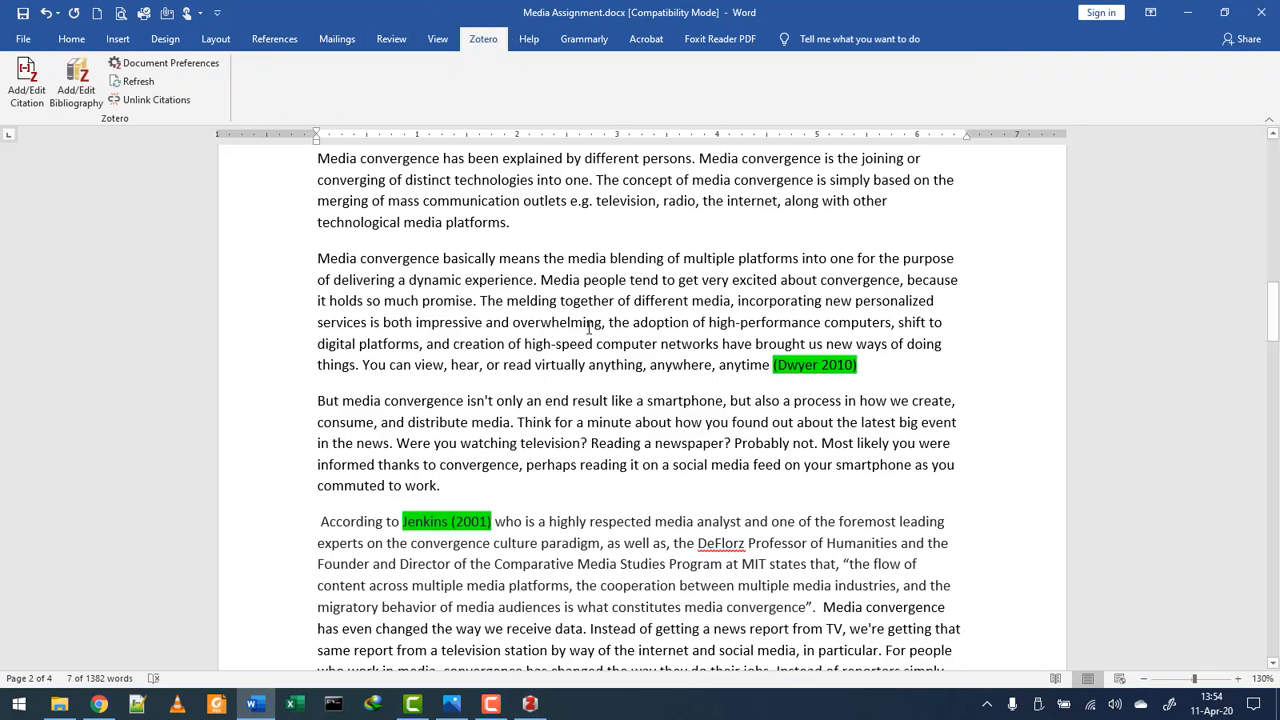
click(867, 366)
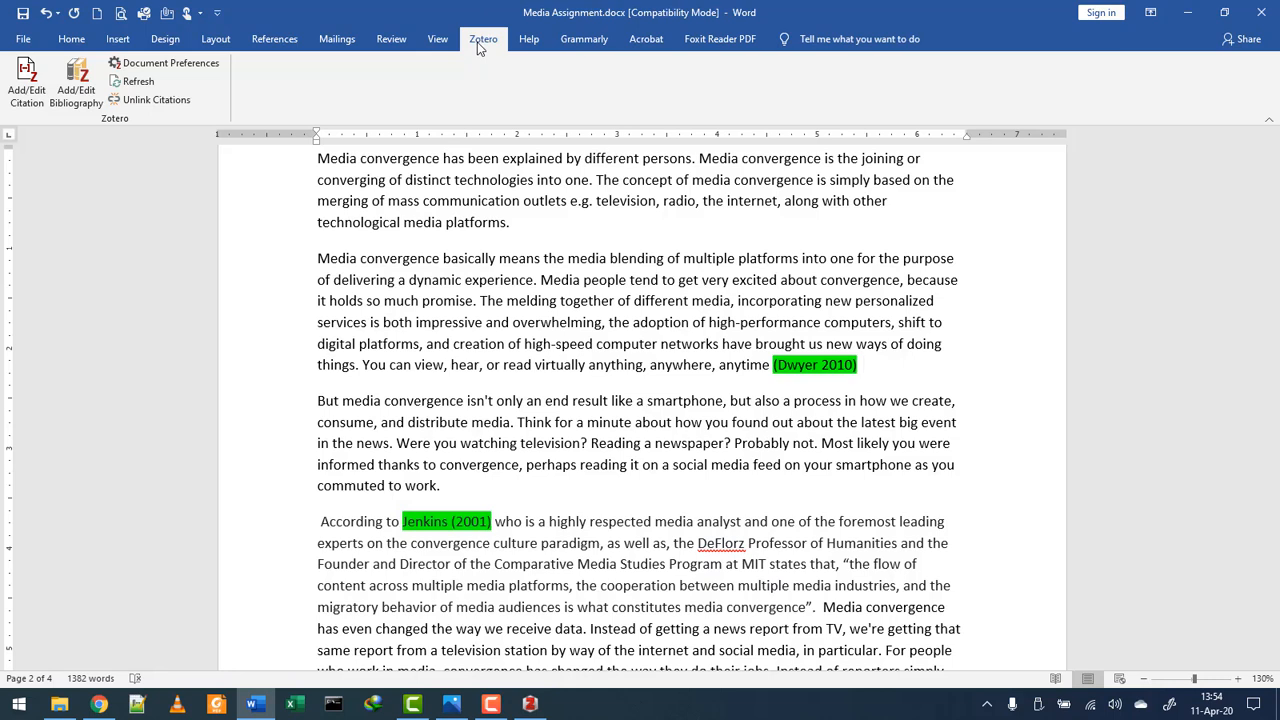
click(28, 95)
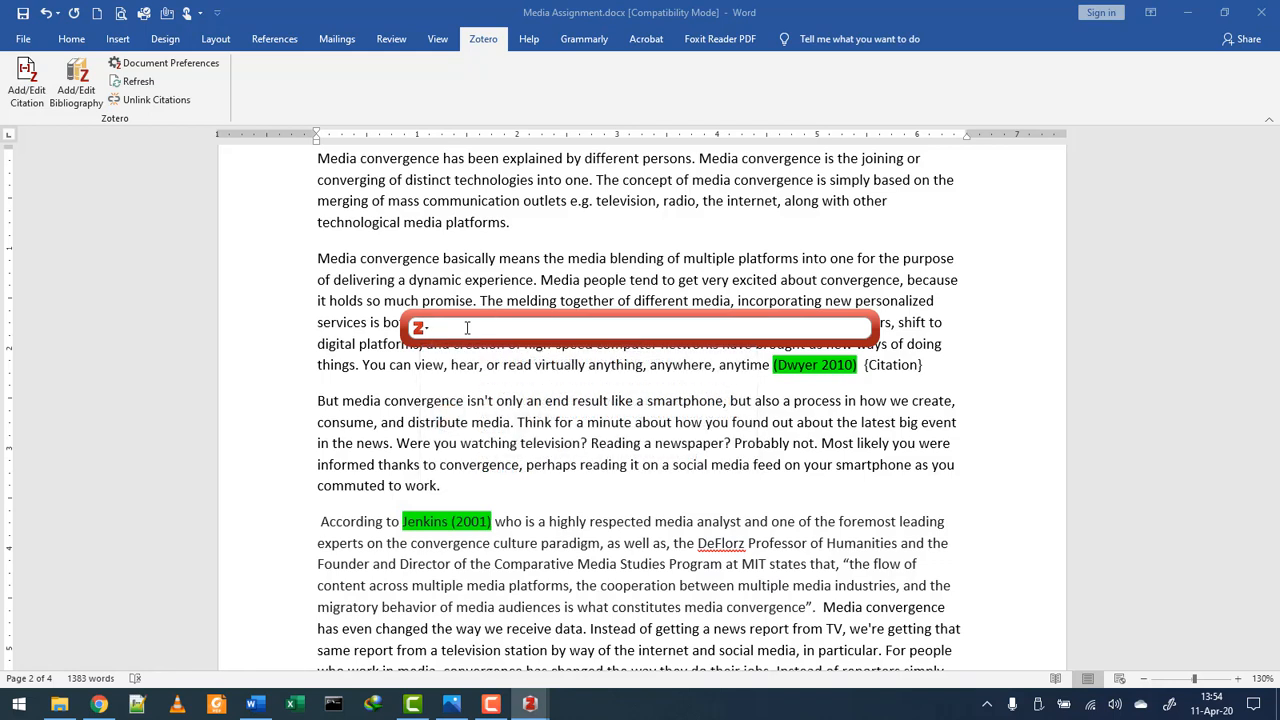
text(Dw)
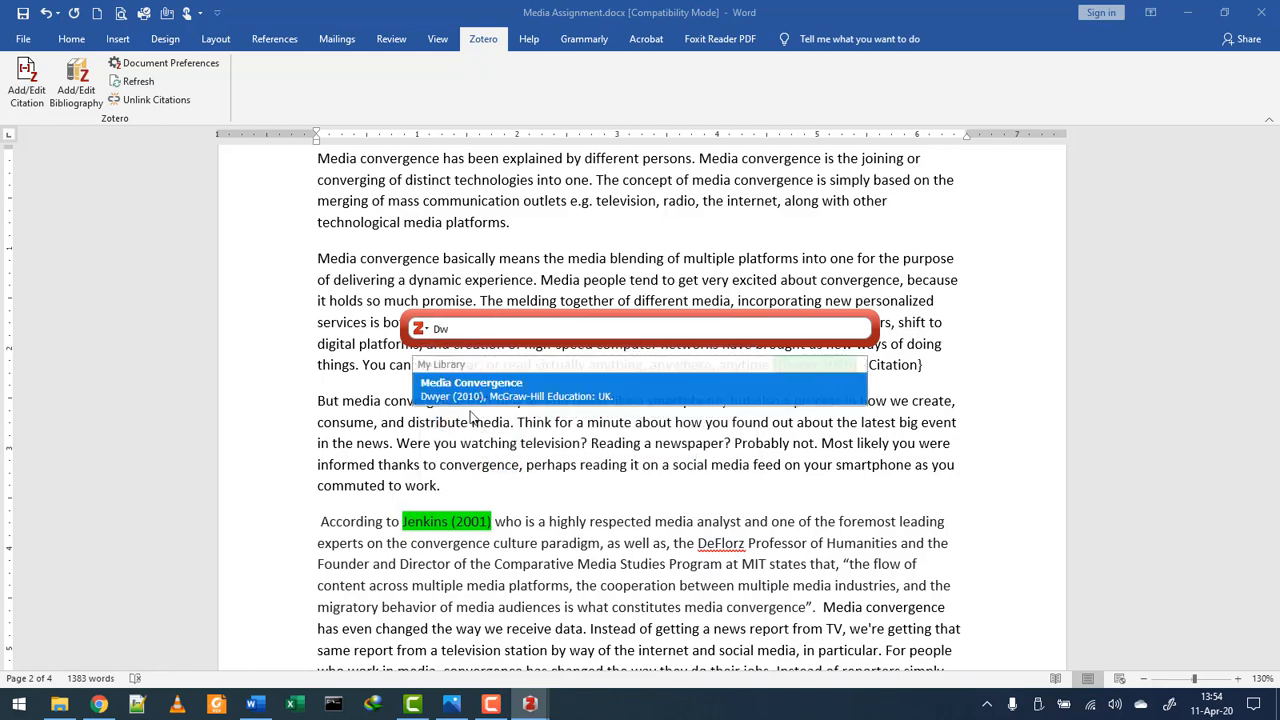
click(503, 382)
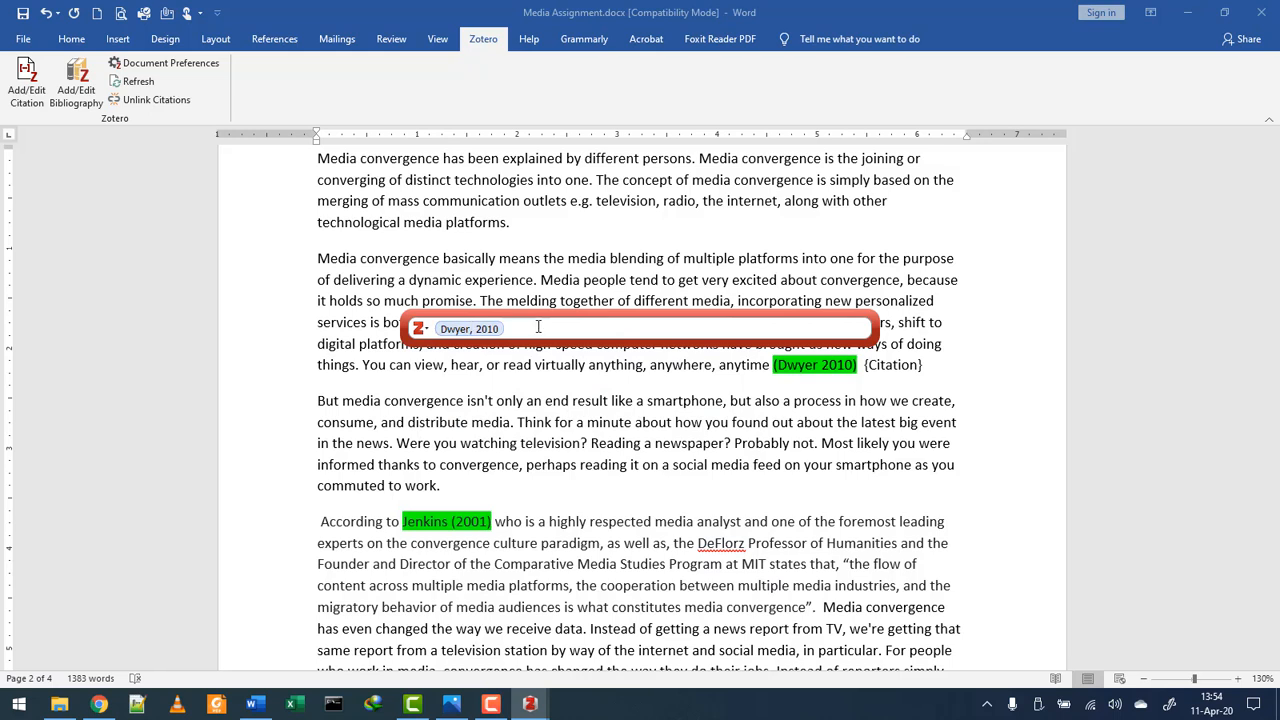
key(Return)
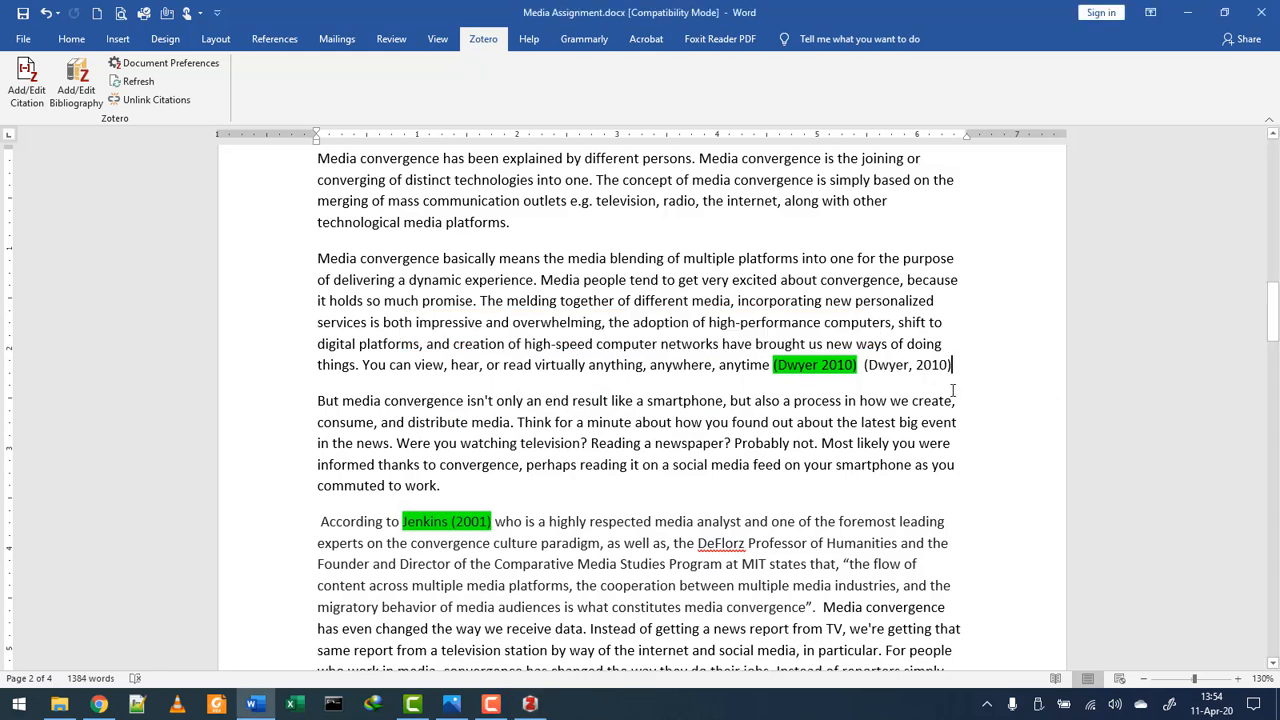
- Delete the old typed (Dwyer 2010) and the extra space, keeping the Zotero citation (Dwyer, 2010)
double_click(934, 366)
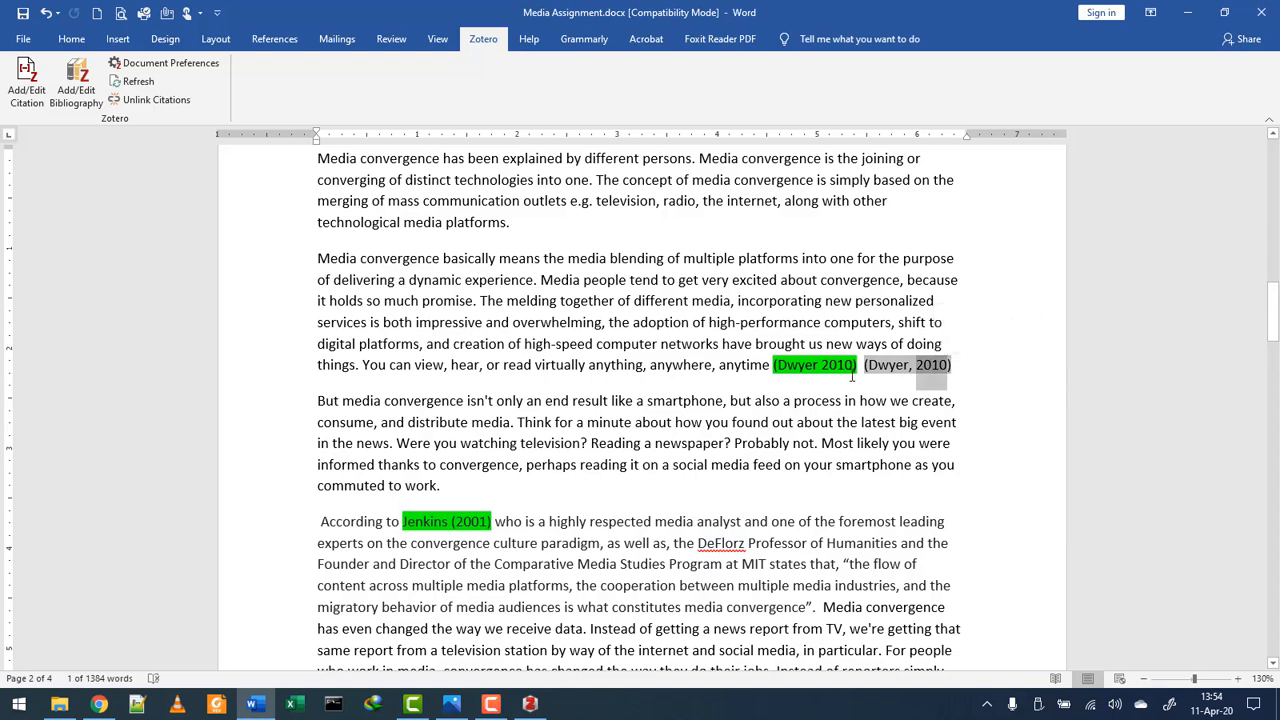
double_click(897, 365)
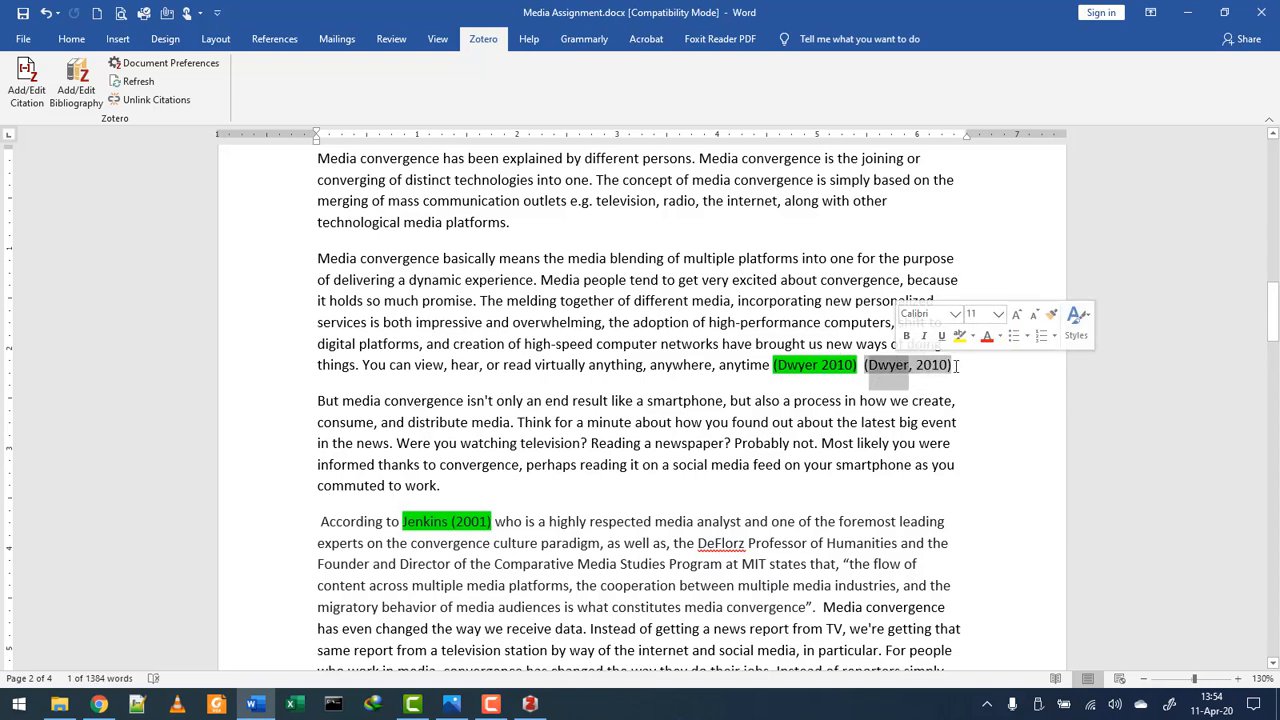
click(955, 366)
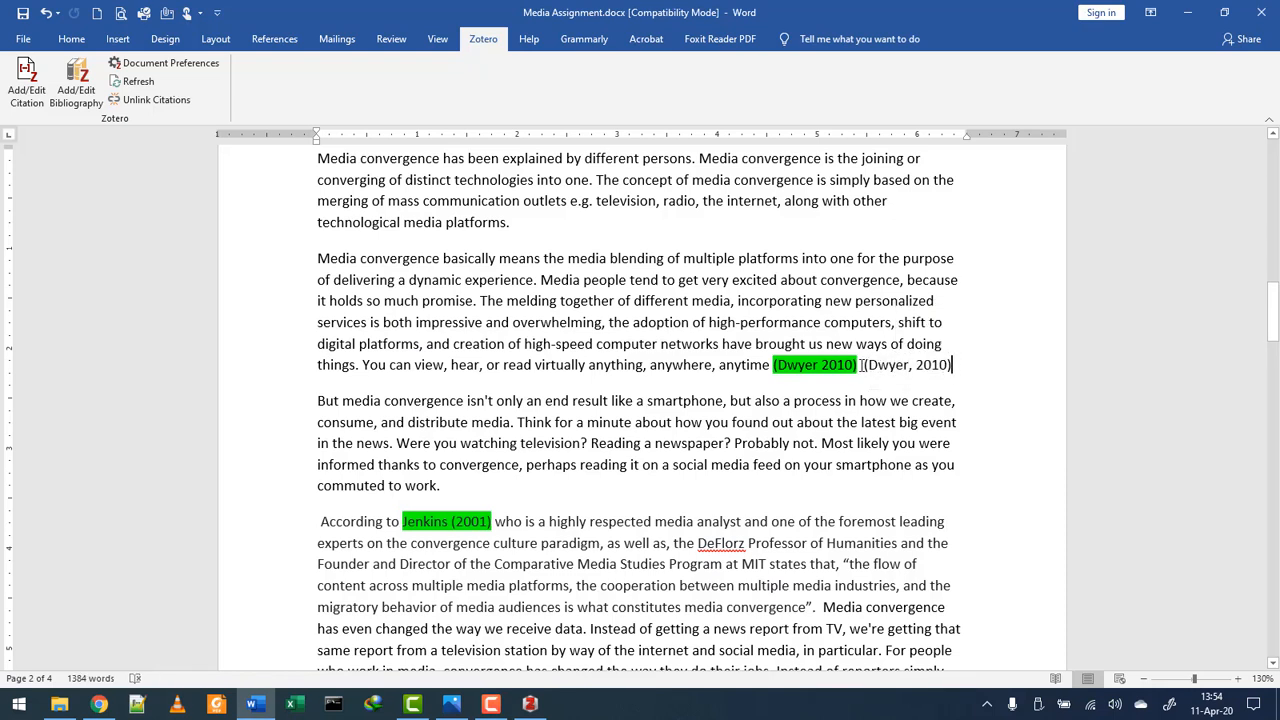
drag(862, 366, 721, 369)
click(770, 373)
click(860, 366)
key(BackSpace)
key(BackSpace)
key(BackSpace)
key(BackSpace)
key(BackSpace)
key(BackSpace)
key(BackSpace)
key(BackSpace)
key(BackSpace)
key(BackSpace)
key(BackSpace)
key(BackSpace)
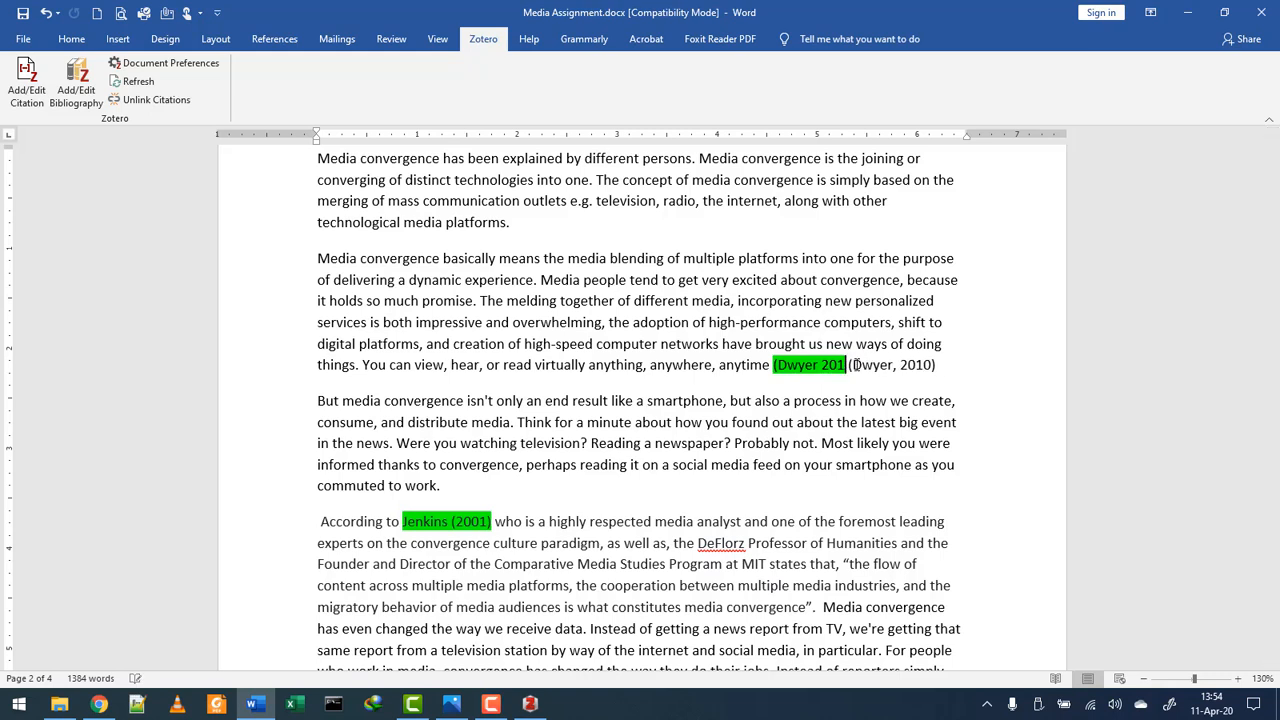
key(BackSpace)
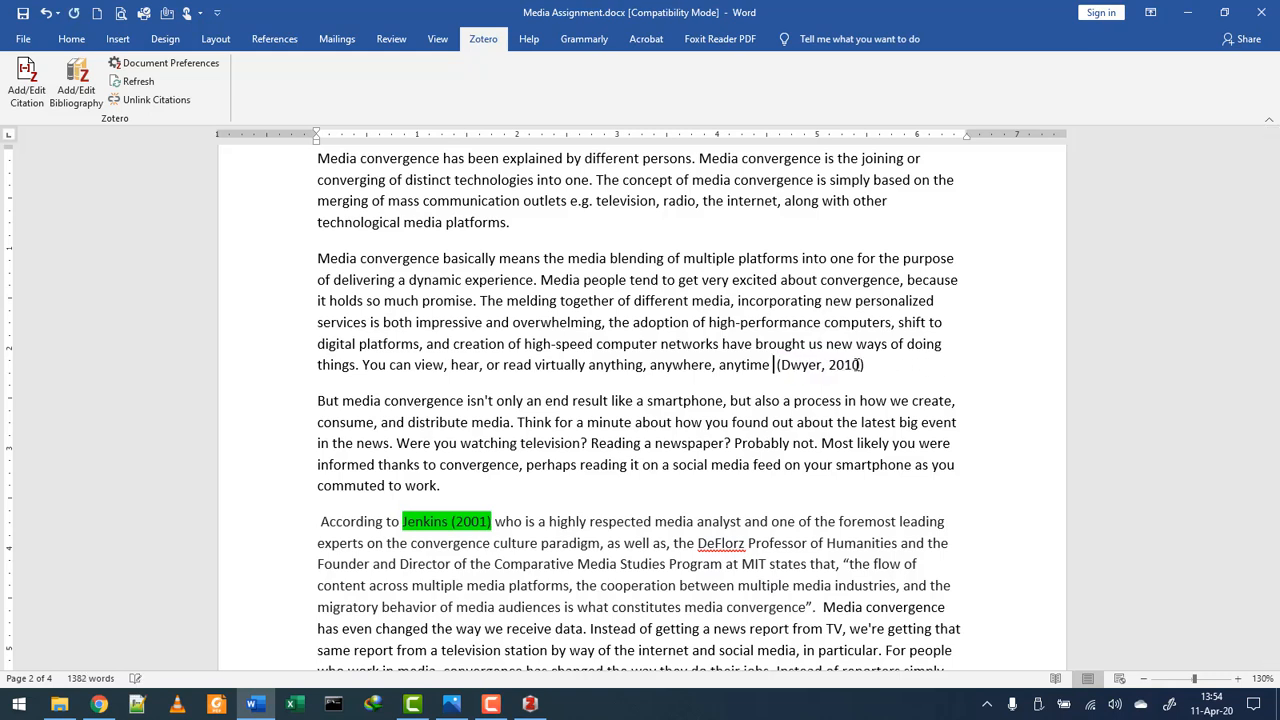
key(BackSpace)
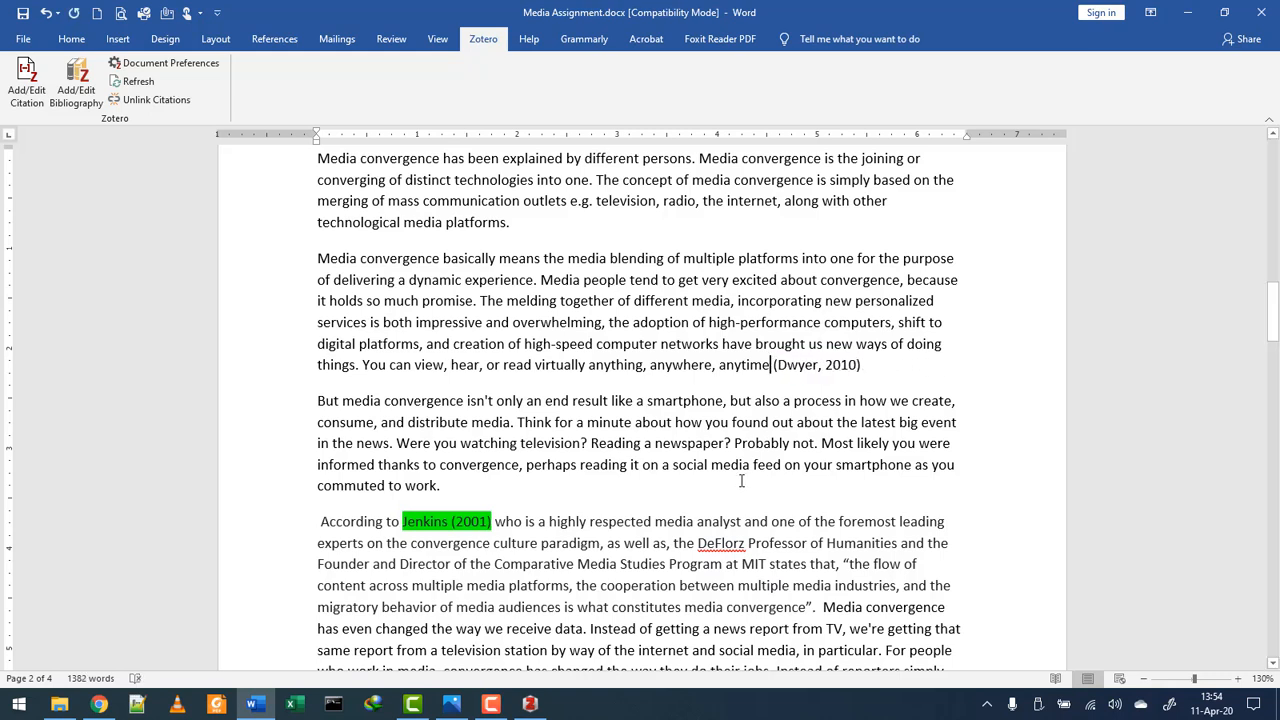
- Scroll down to the references list and select the Jenkins 2001 reference line
scroll(443, 385, down, 3)
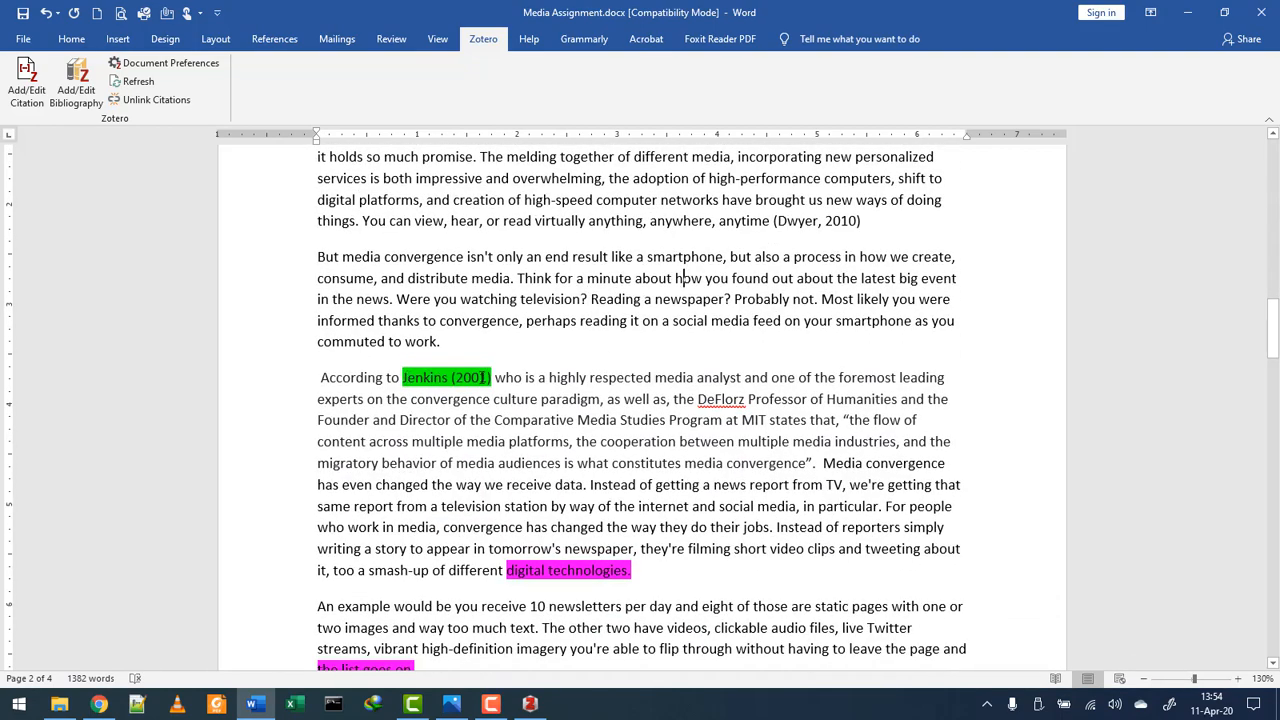
scroll(481, 380, down, 10)
scroll(481, 397, down, 20)
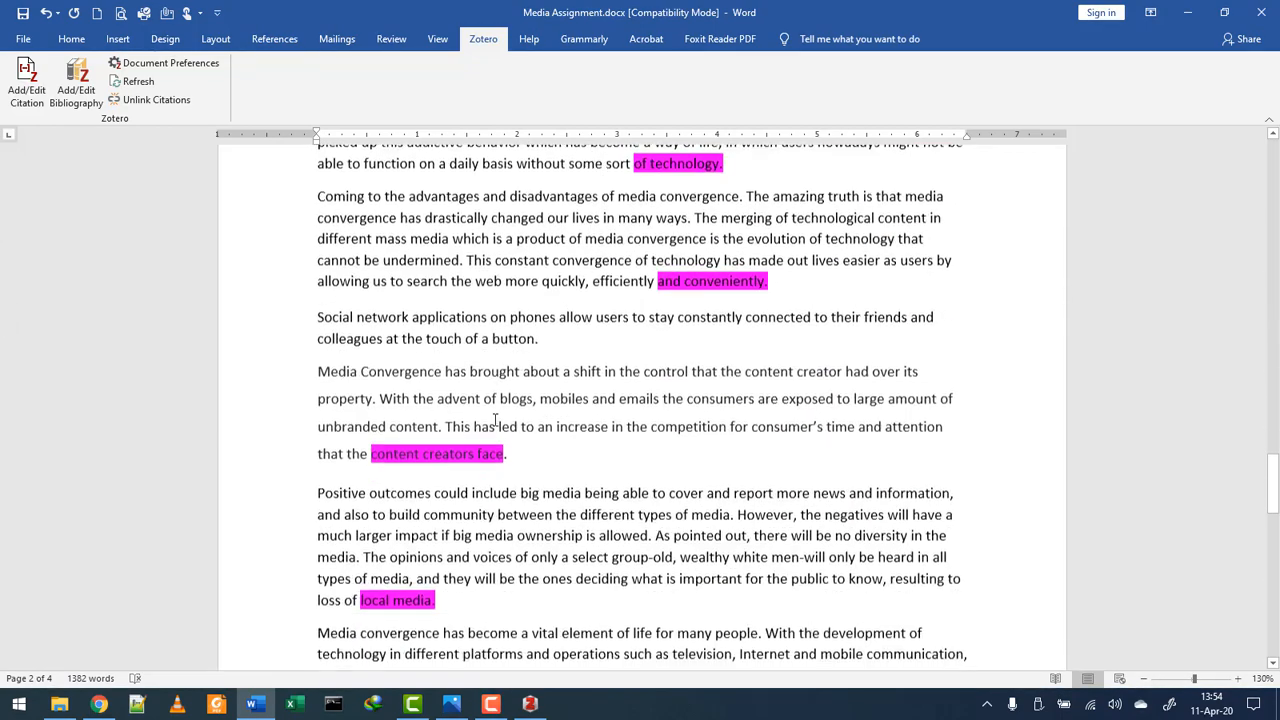
scroll(496, 410, down, 4)
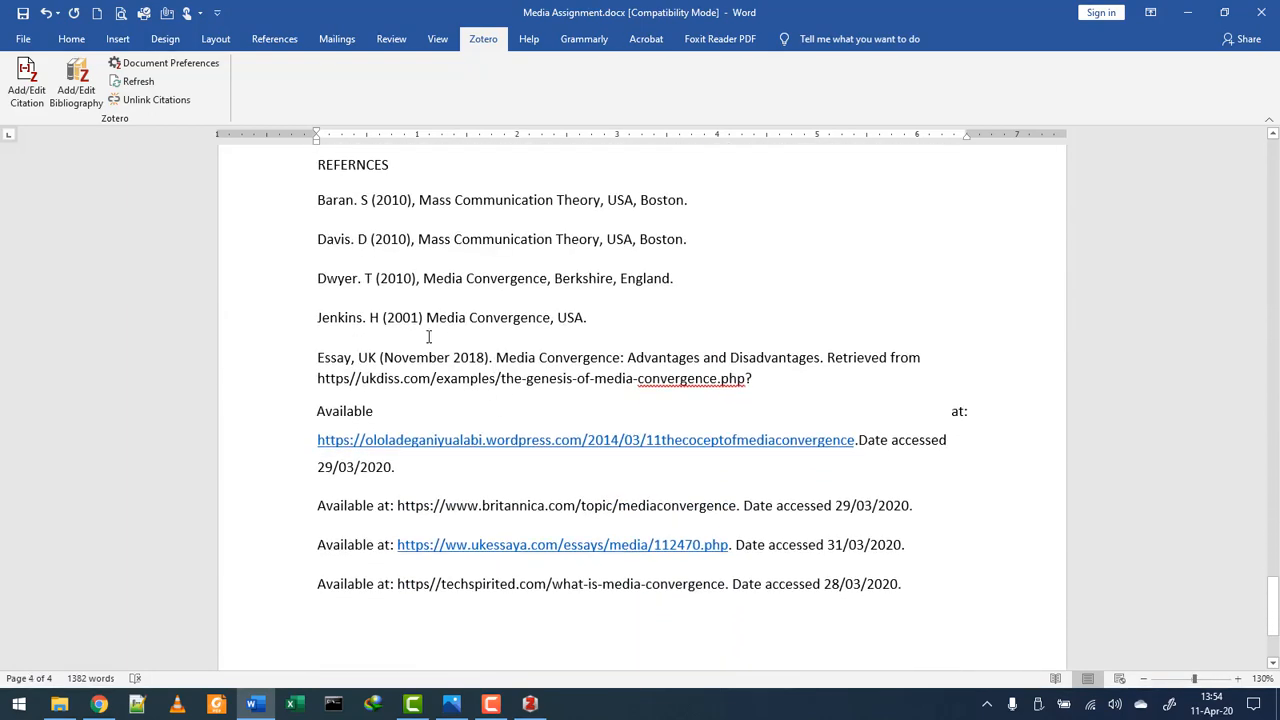
drag(597, 321, 297, 326)
- Copy the Jenkins reference, bring Chrome back maximized, and close the Dwyer citation formats
right_click(348, 328)
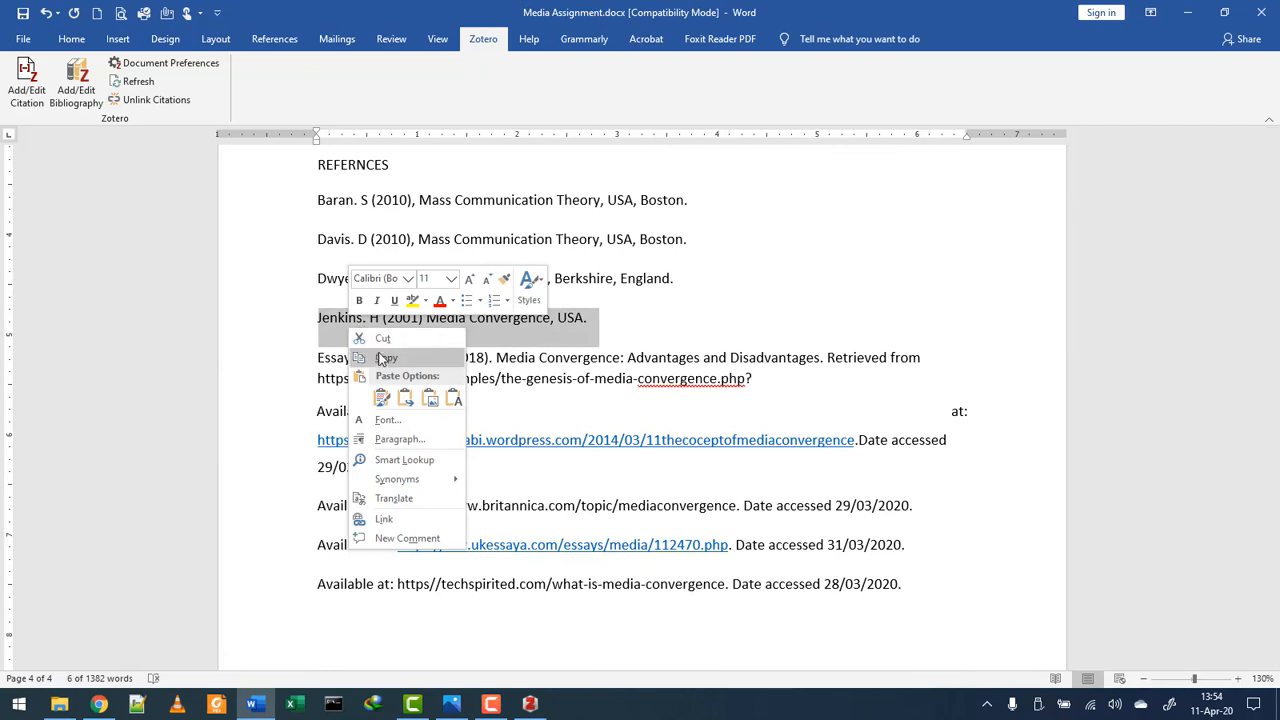
click(385, 357)
click(100, 704)
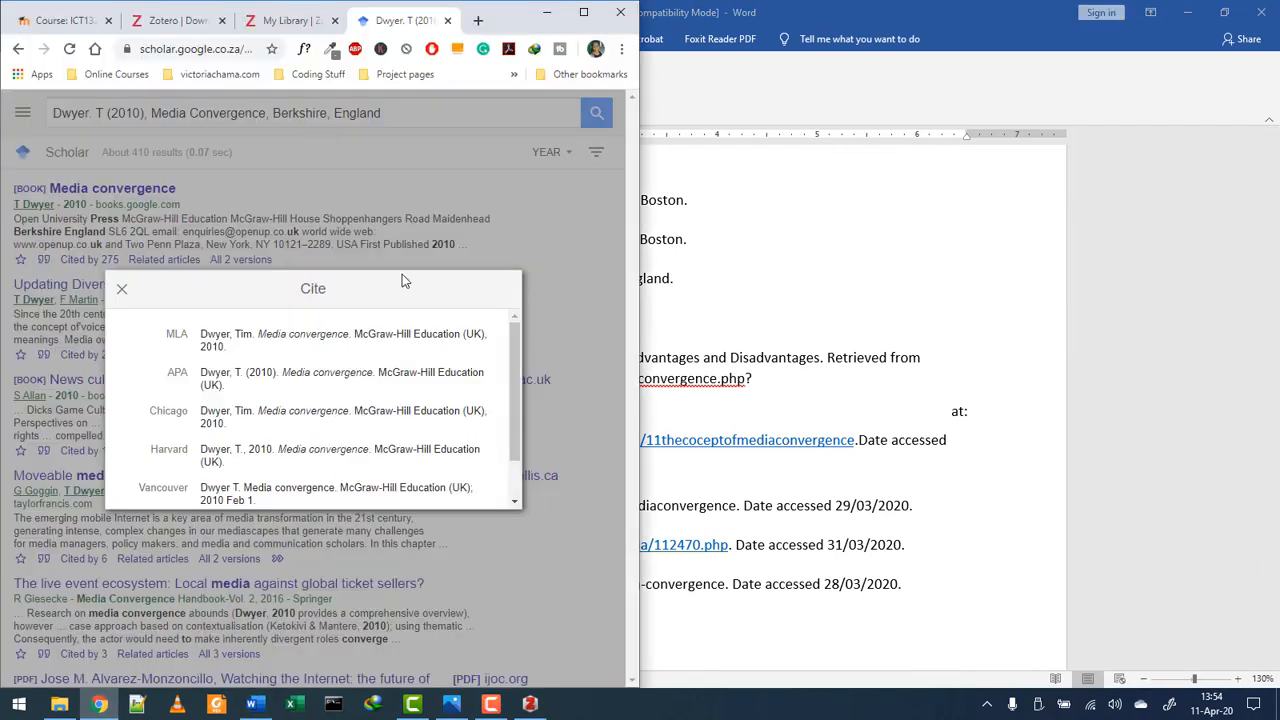
key(super+Up)
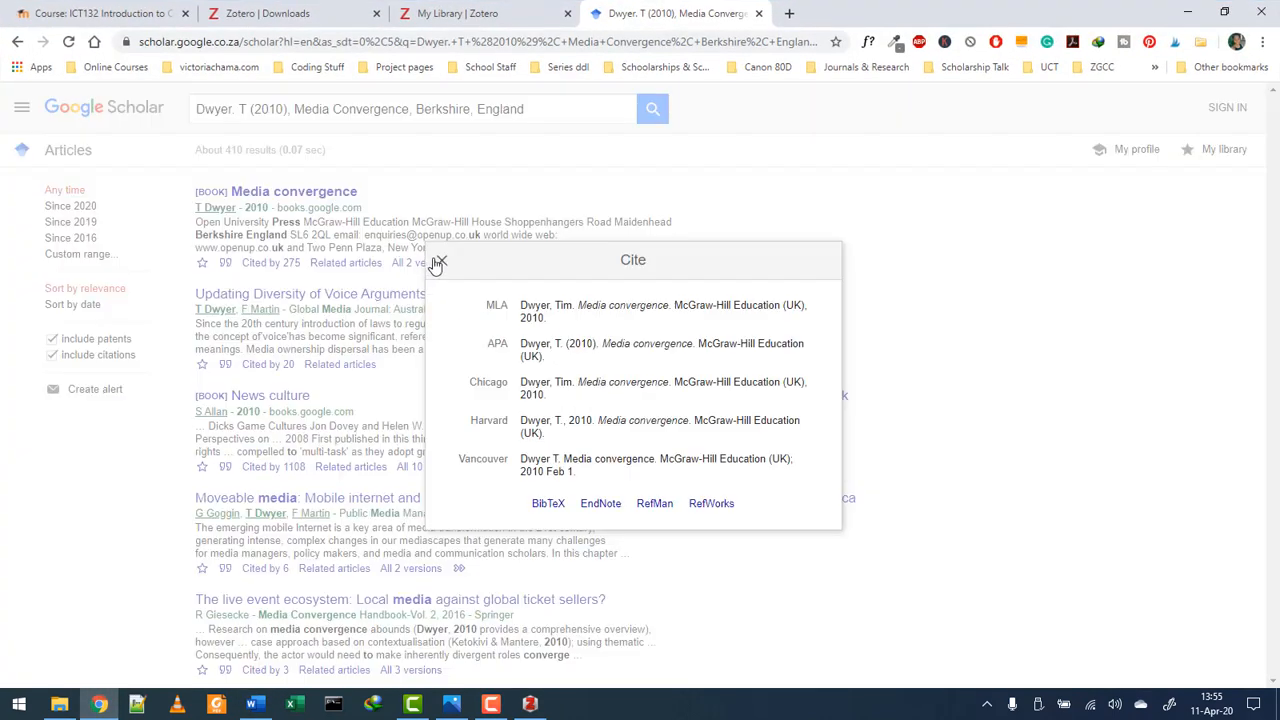
click(441, 260)
- Search Google Scholar for the Jenkins reference and show citation formats for Convergence? I diverge
click(530, 108)
drag(530, 108, 184, 124)
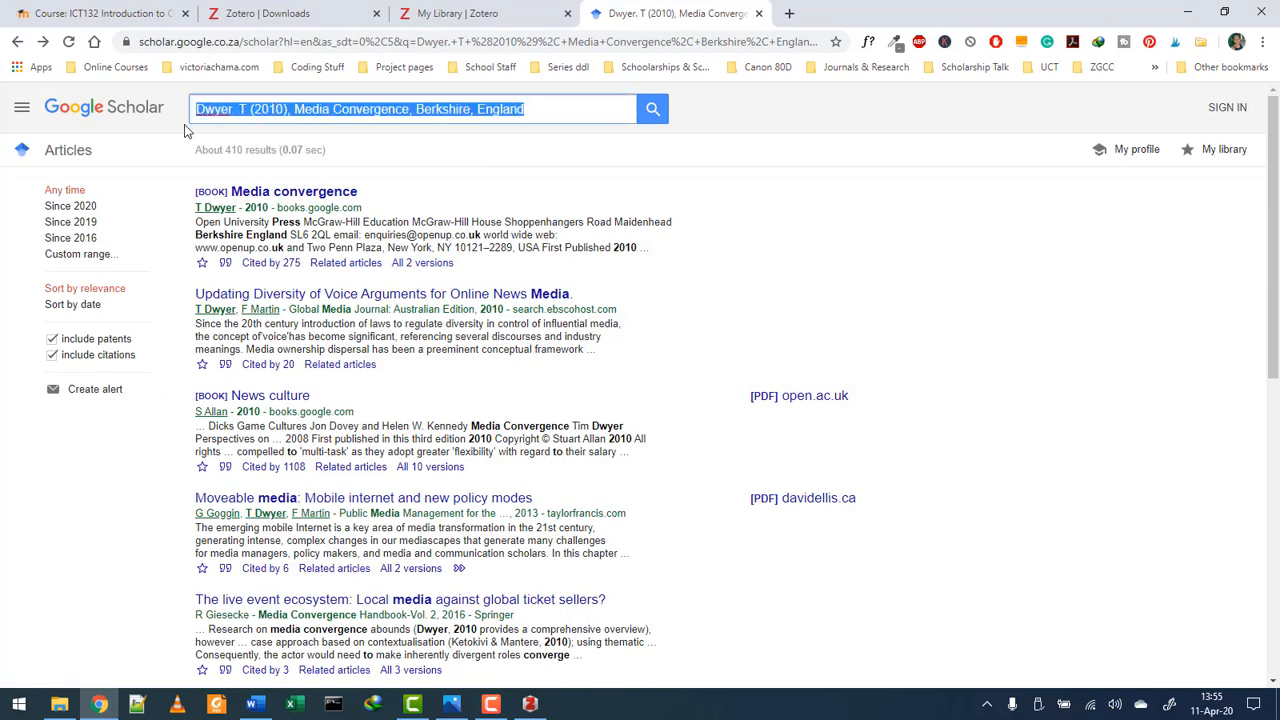
key(BackSpace)
key(ctrl+v)
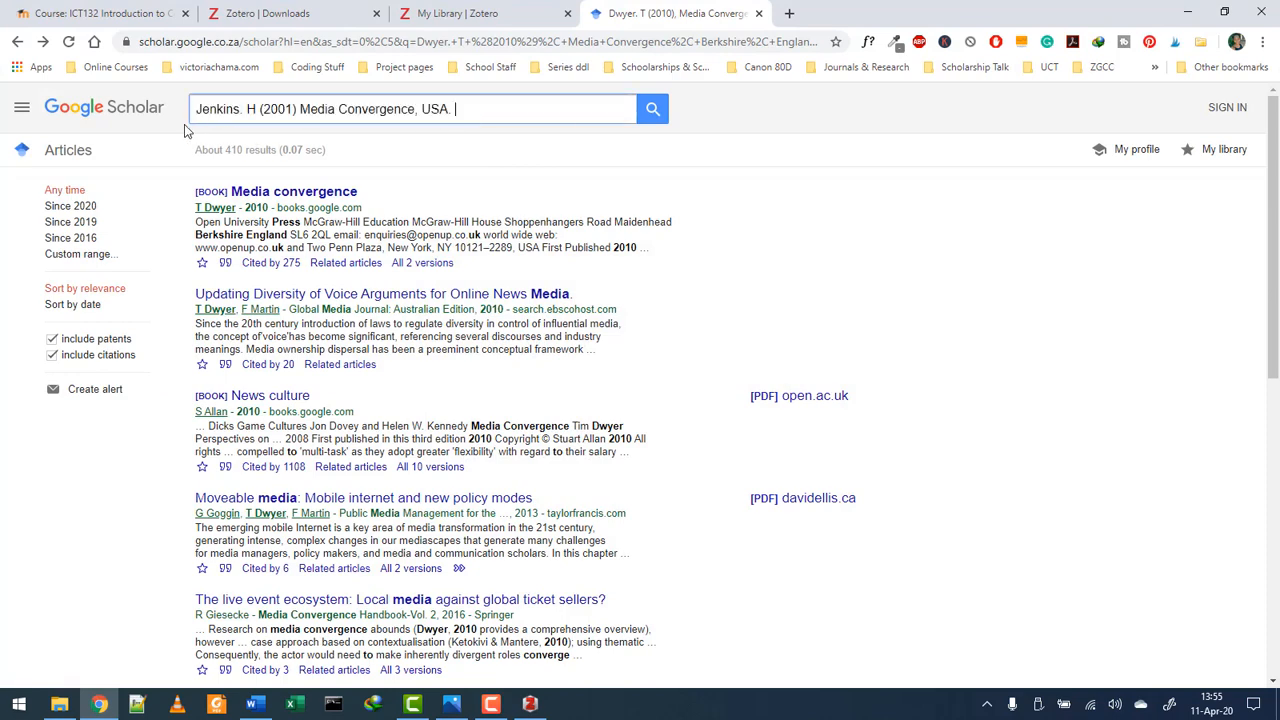
key(Return)
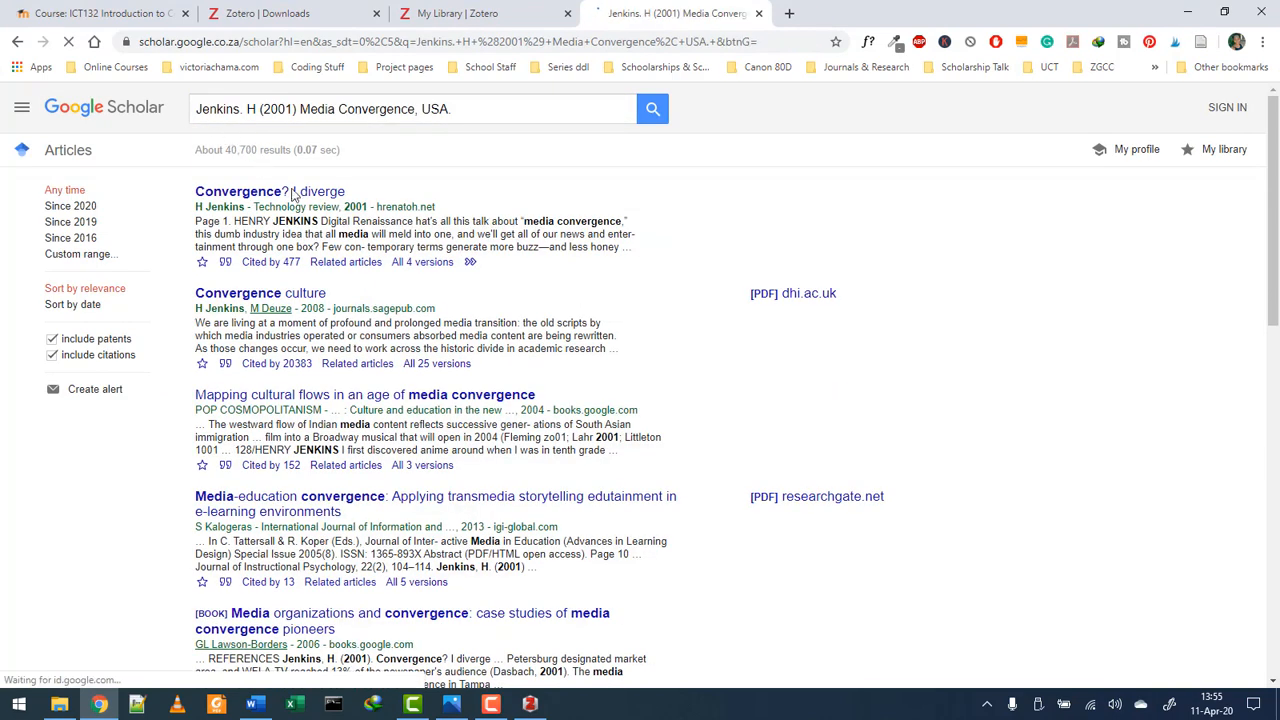
click(226, 263)
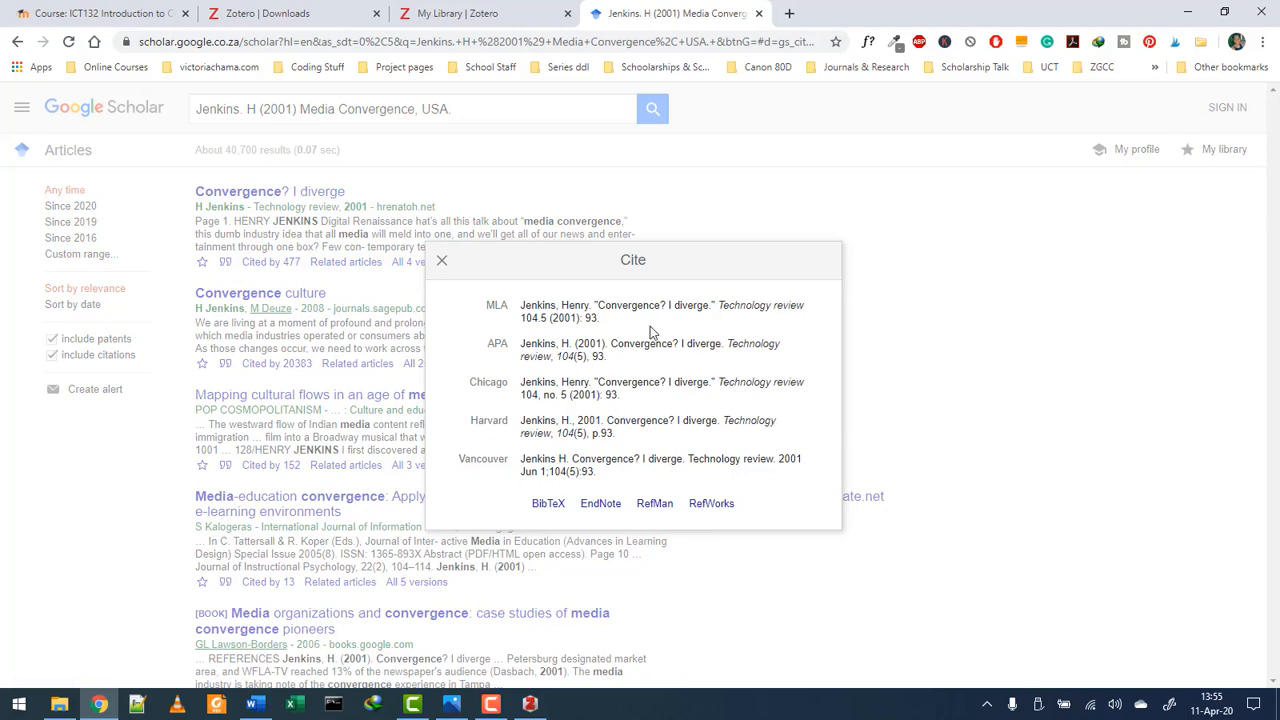
- Open the BibTeX record for Convergence? I diverge and copy its text
click(546, 505)
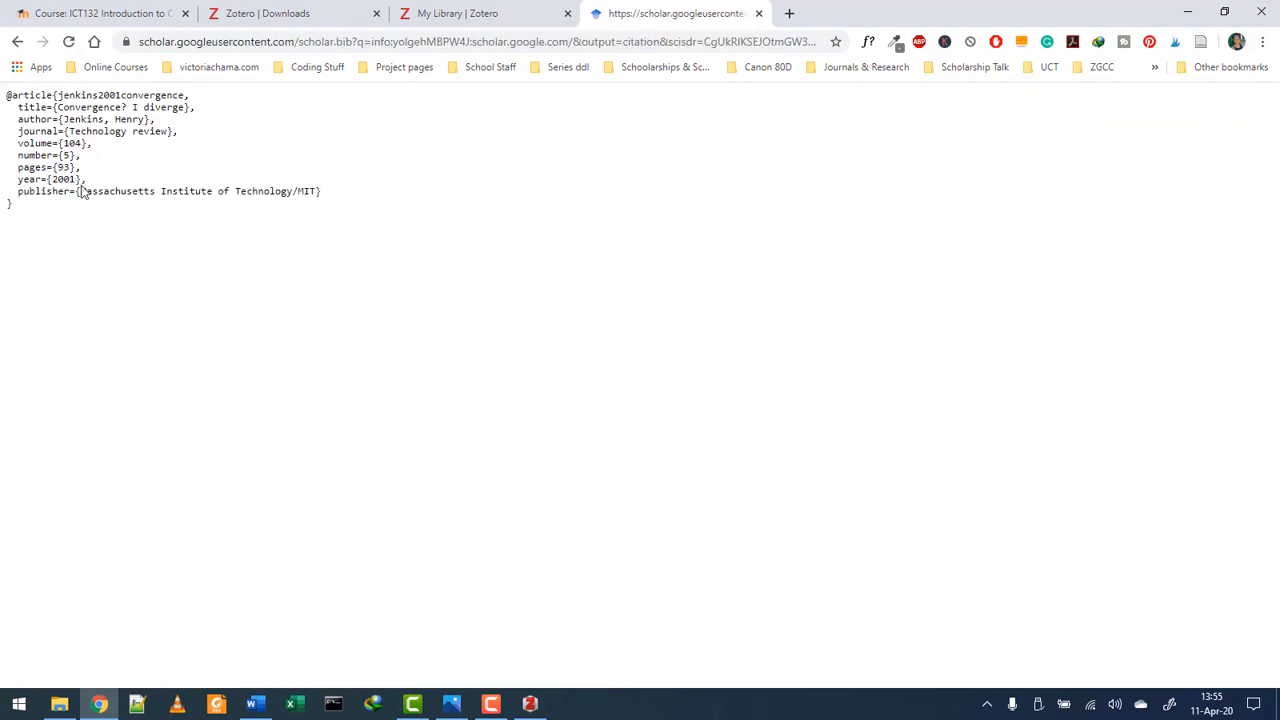
drag(31, 220, 4, 90)
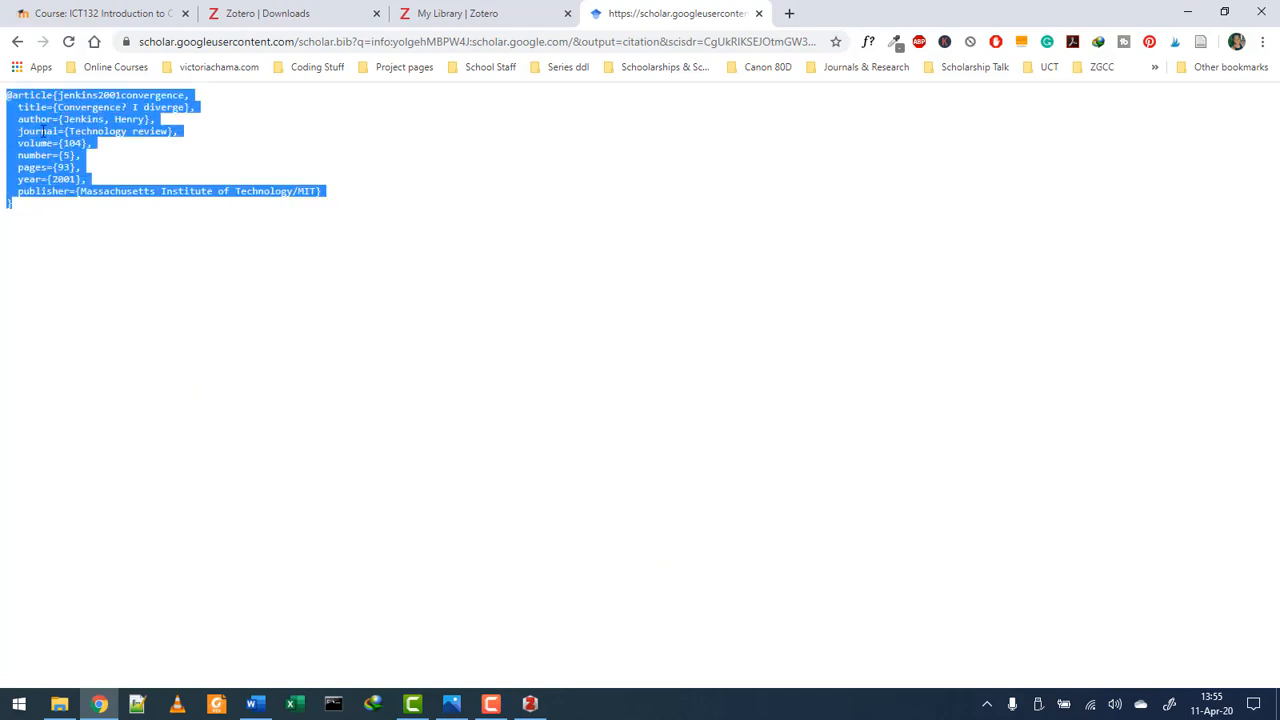
right_click(43, 131)
click(67, 140)
click(16, 42)
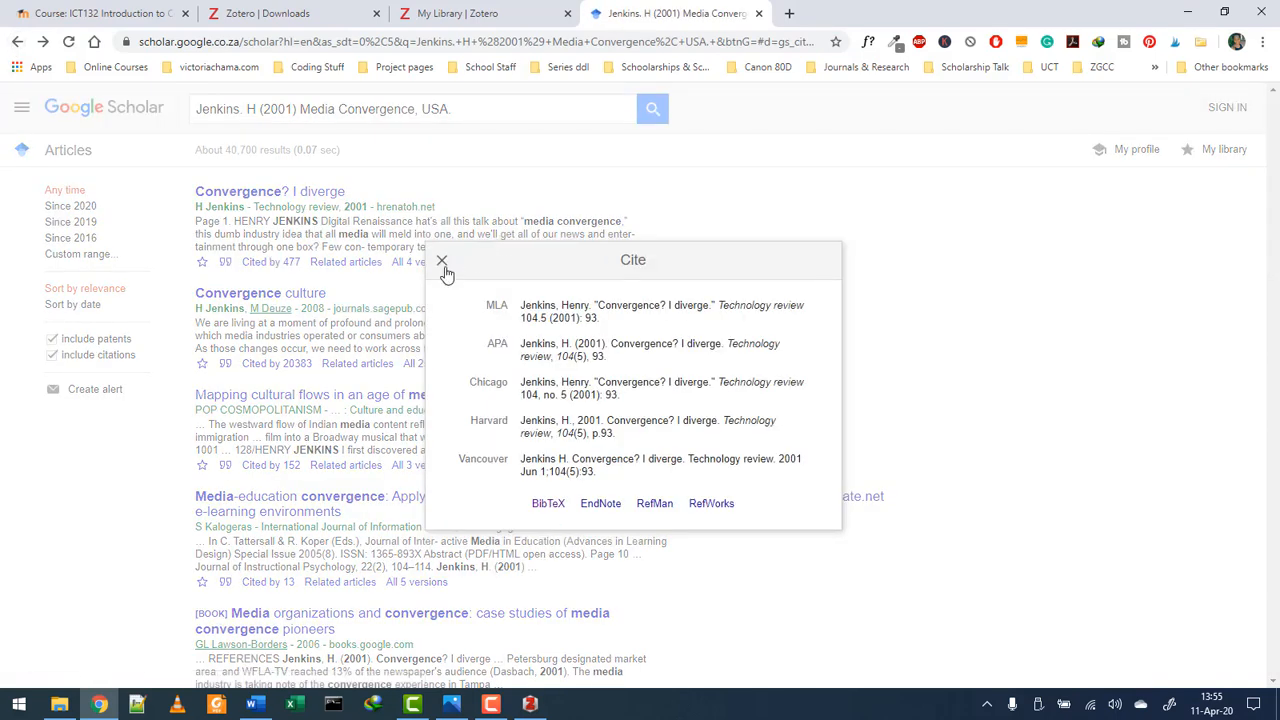
- Reopen the Jenkins BibTeX entry, copy the whole entry again, and switch to Zotero
click(442, 264)
click(226, 264)
click(551, 503)
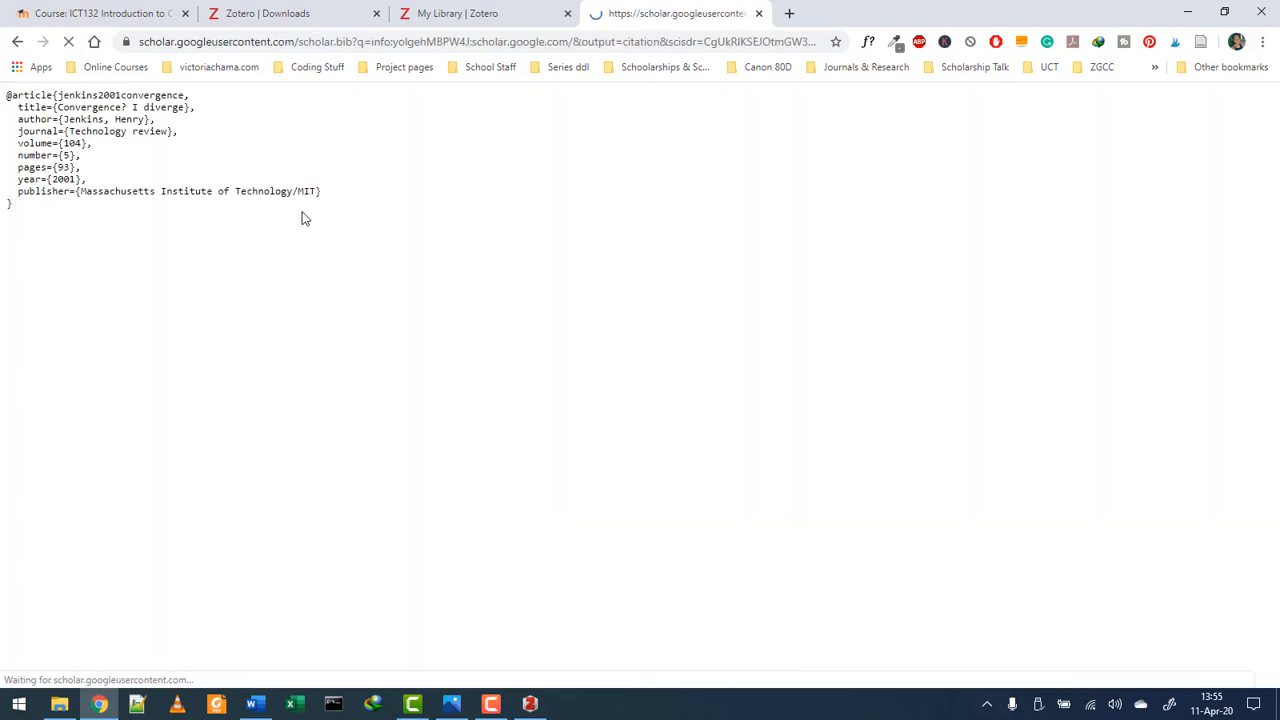
drag(29, 212, 5, 85)
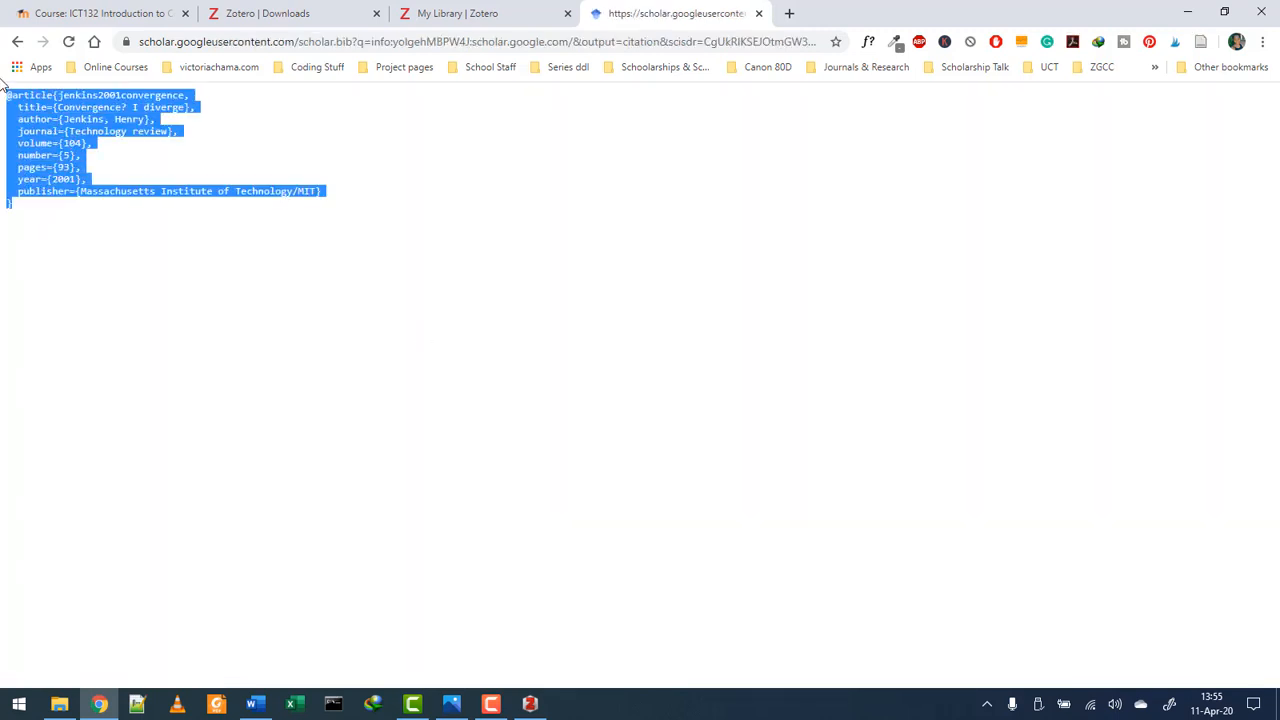
right_click(34, 113)
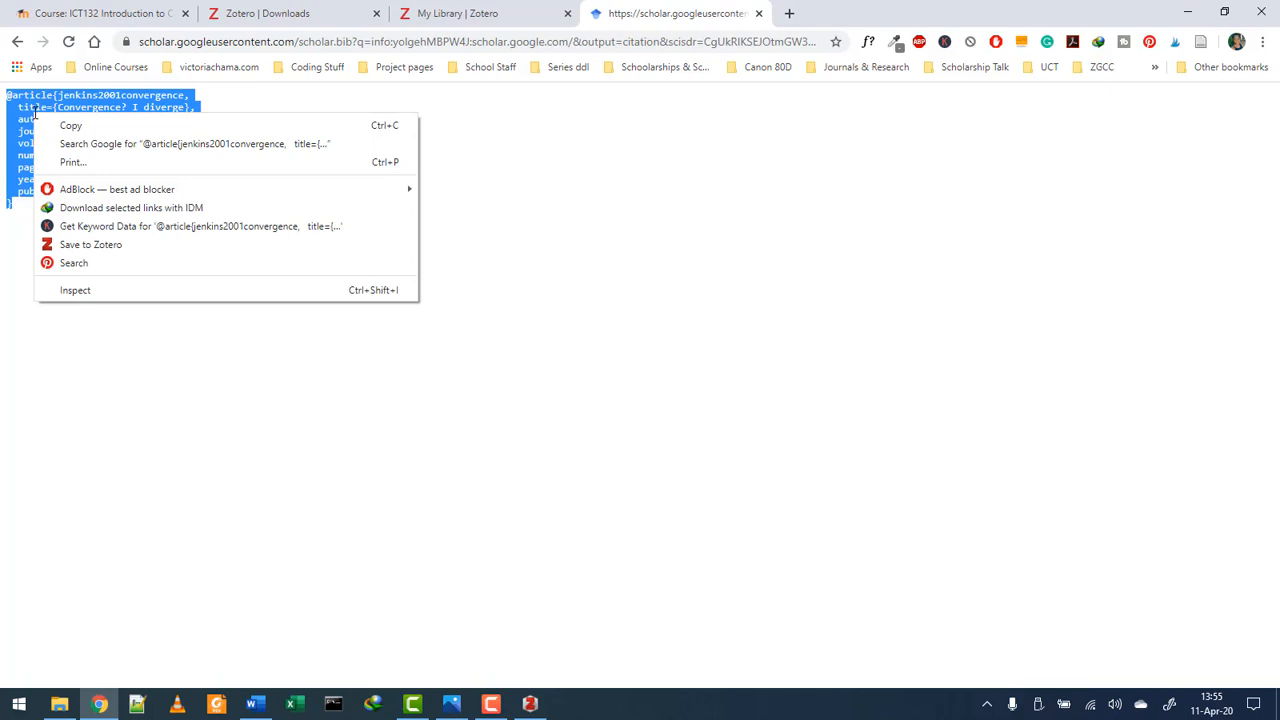
click(61, 122)
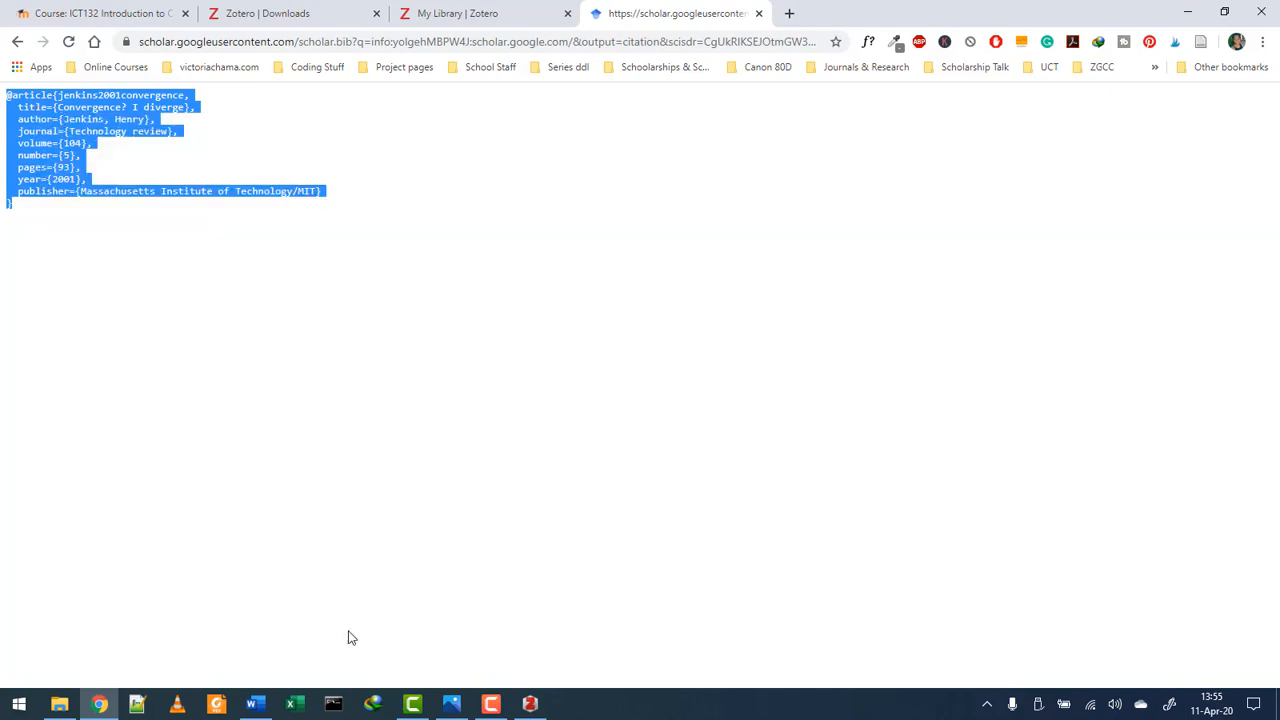
click(530, 703)
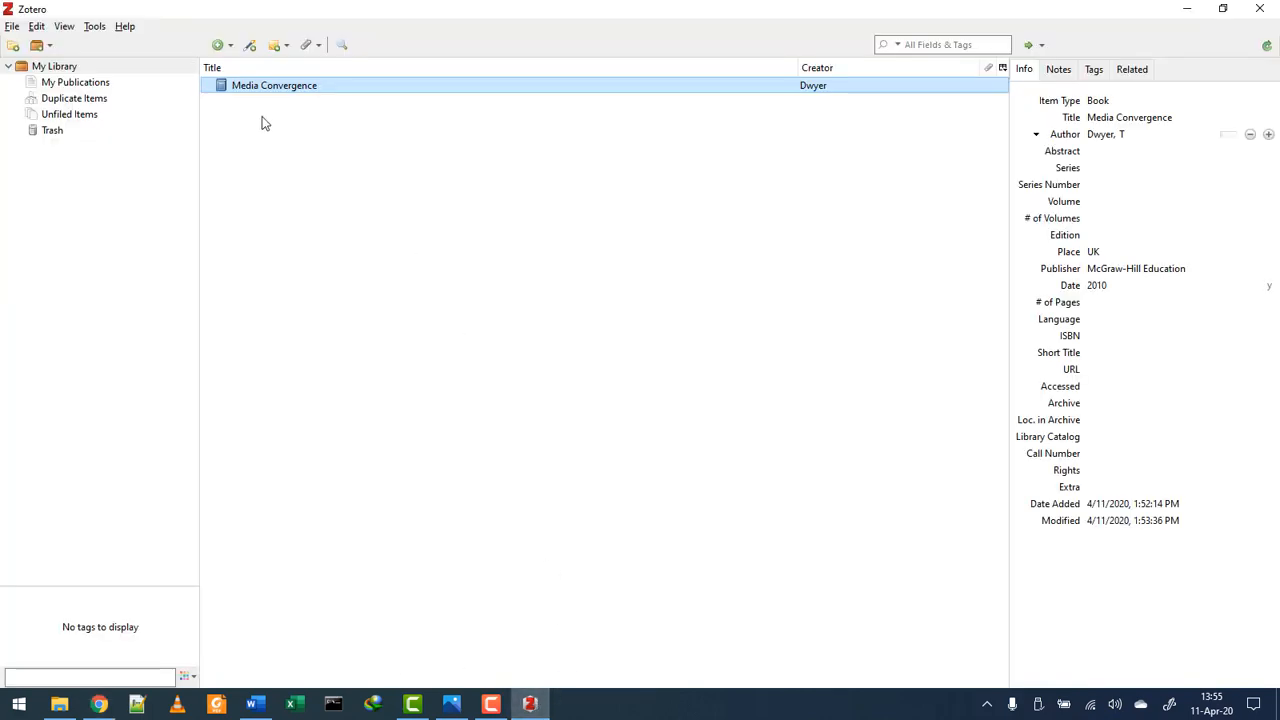
- Import the copied Jenkins BibTeX entry with File > Import from Clipboard
click(12, 27)
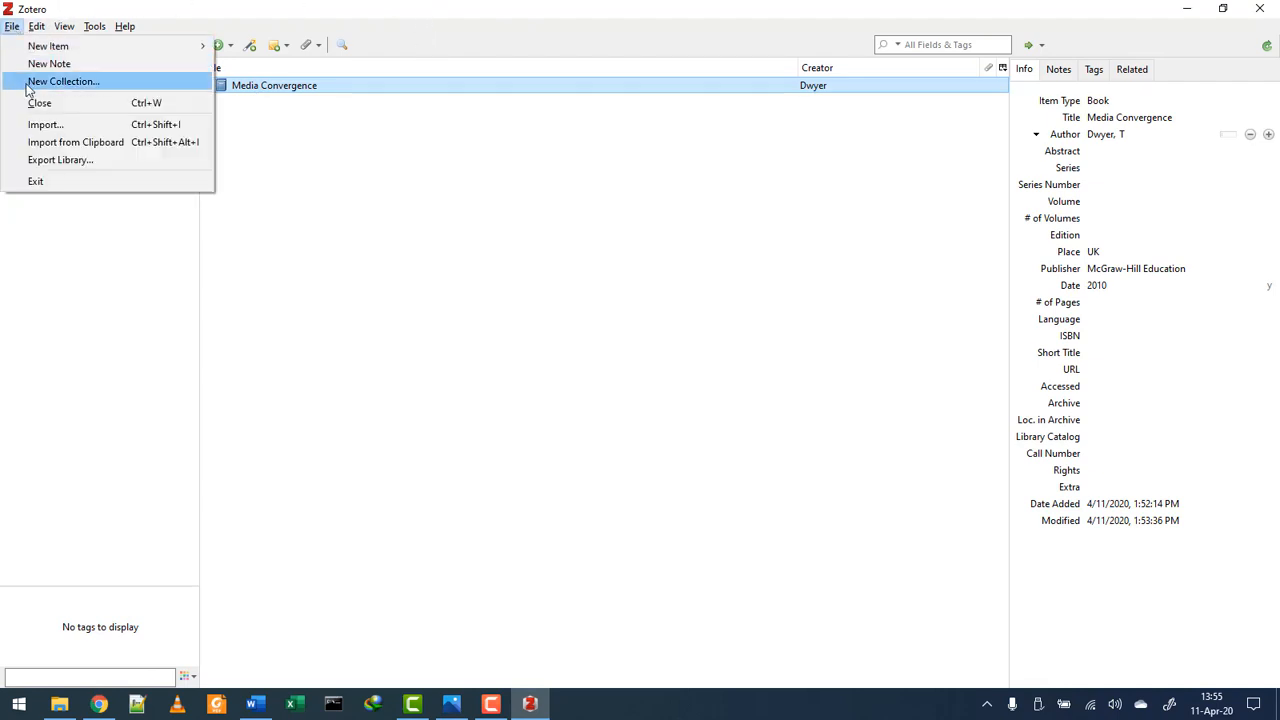
click(47, 143)
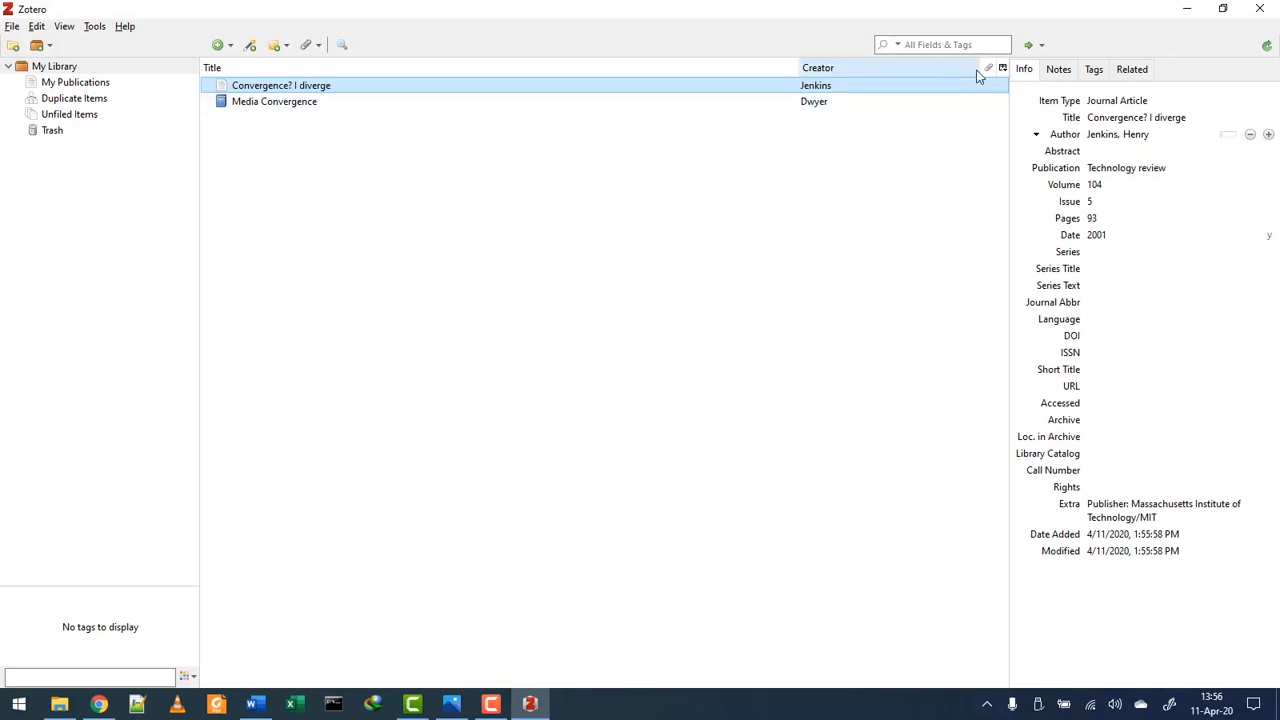
- Add Date and Year columns to the item list and sort the items by date
click(1002, 68)
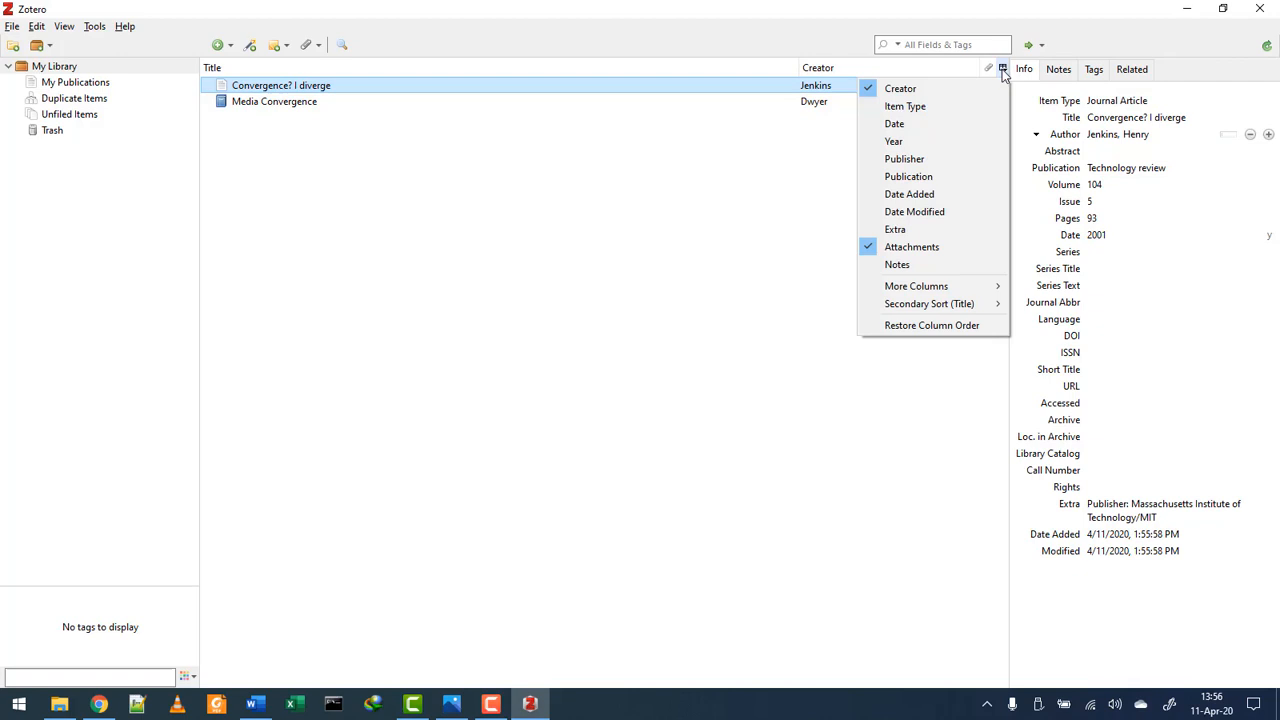
click(929, 126)
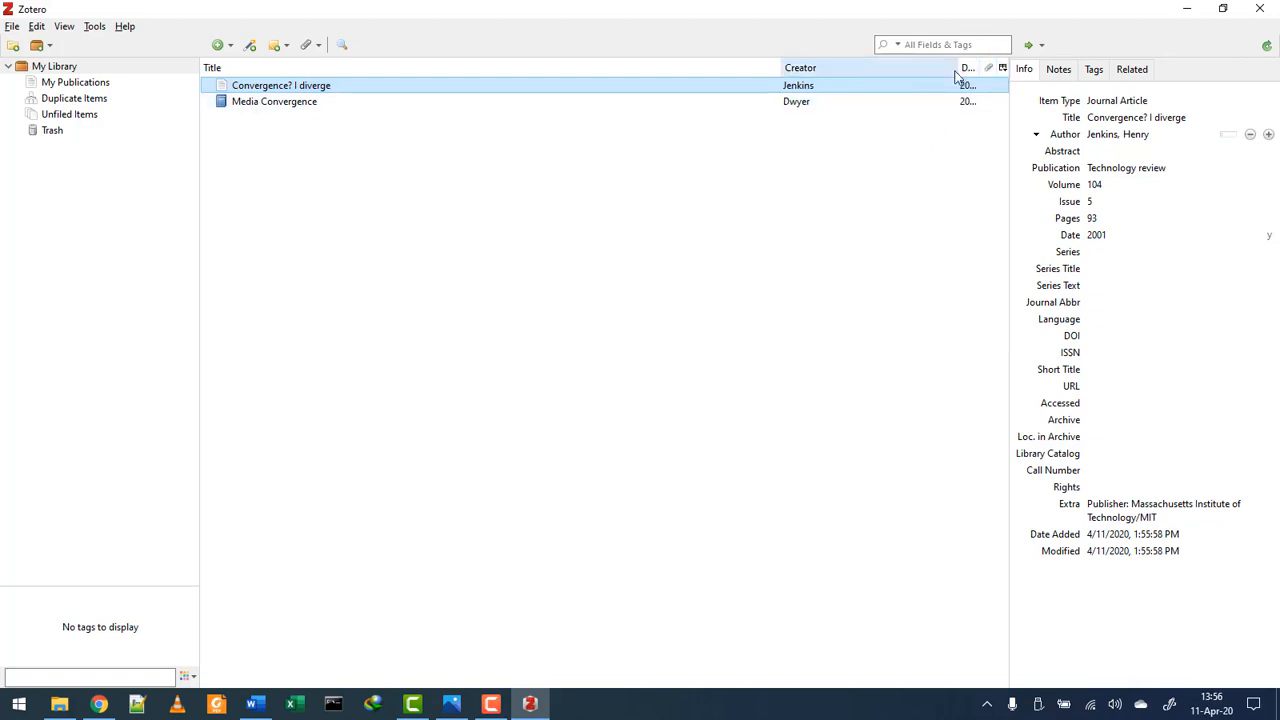
drag(933, 67, 900, 67)
click(1002, 68)
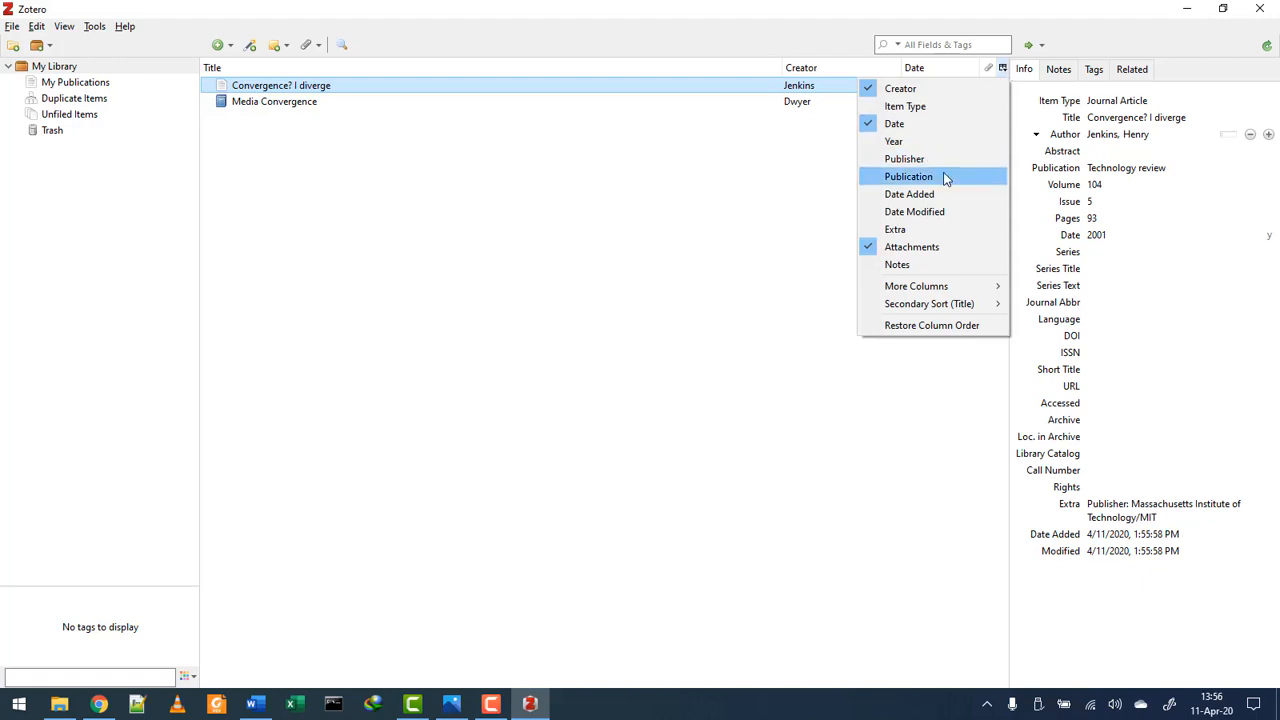
click(937, 141)
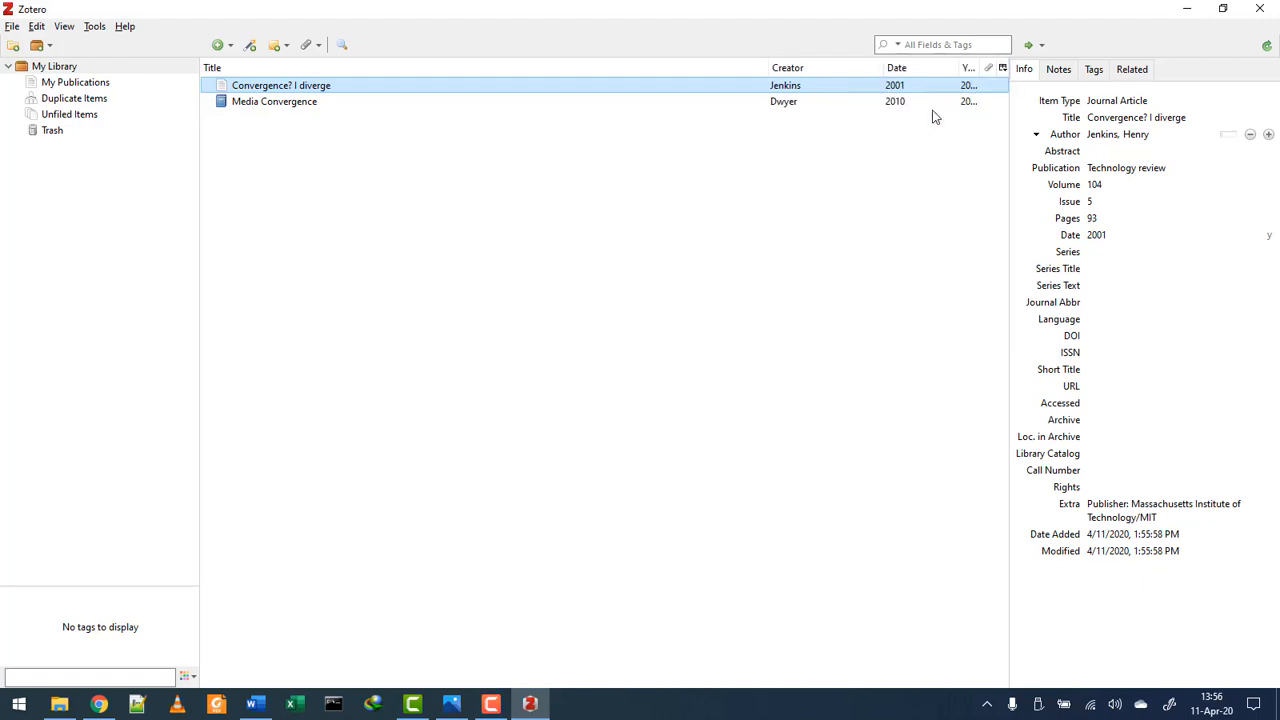
mouse_move(951, 67)
mouse_down()
mouse_move(911, 68)
mouse_move(933, 68)
mouse_up()
click(918, 70)
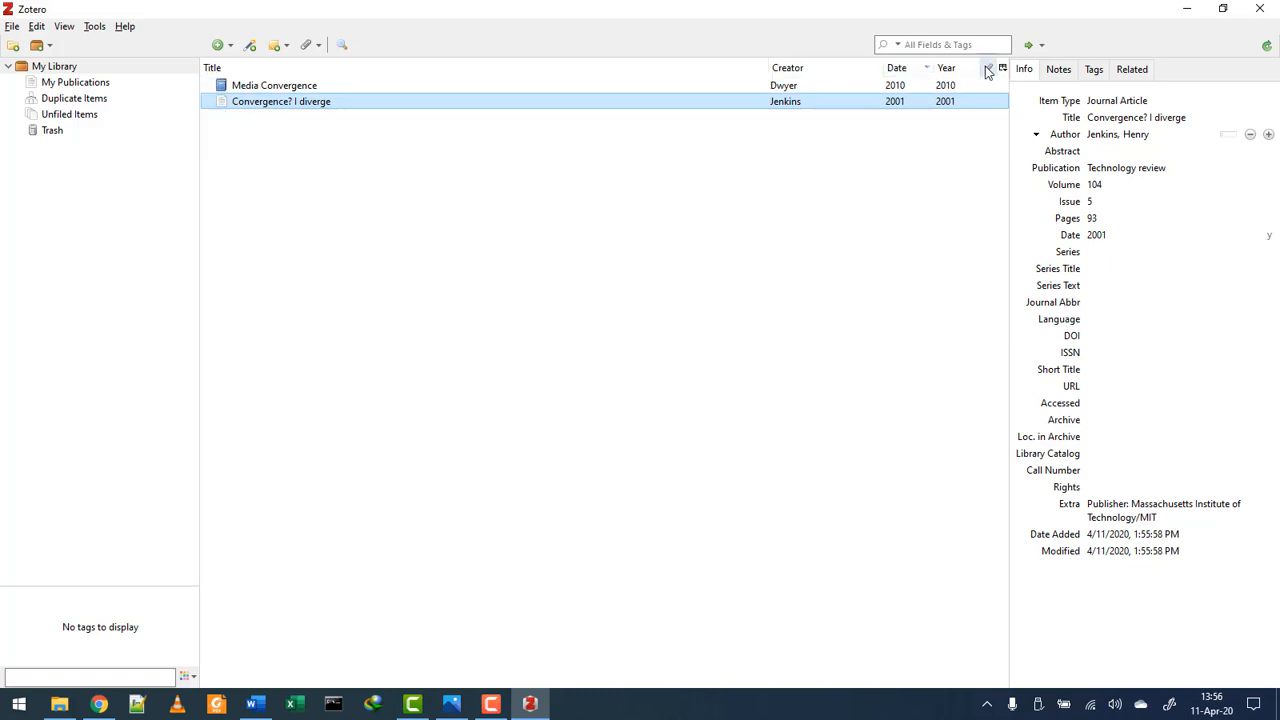
- Remove the Date column, add Publisher, resize the Creator, Title and Year columns, and minimize Zotero
click(1003, 68)
click(892, 123)
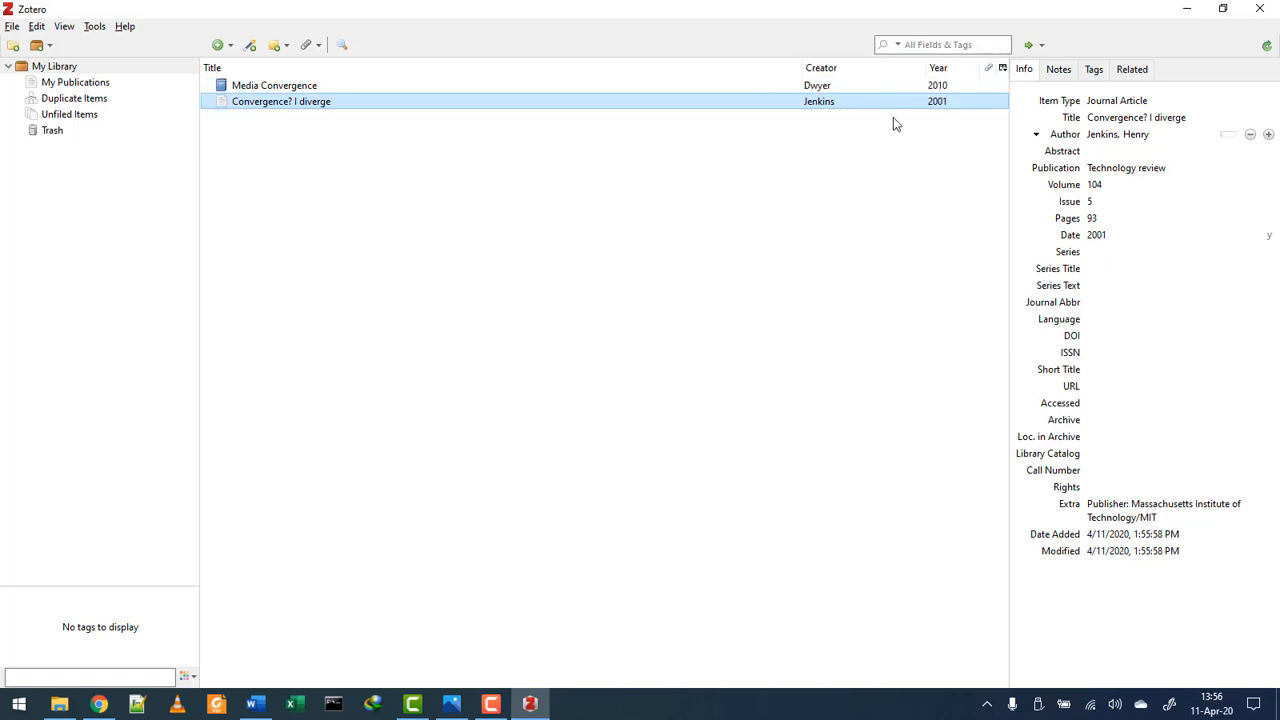
click(1003, 68)
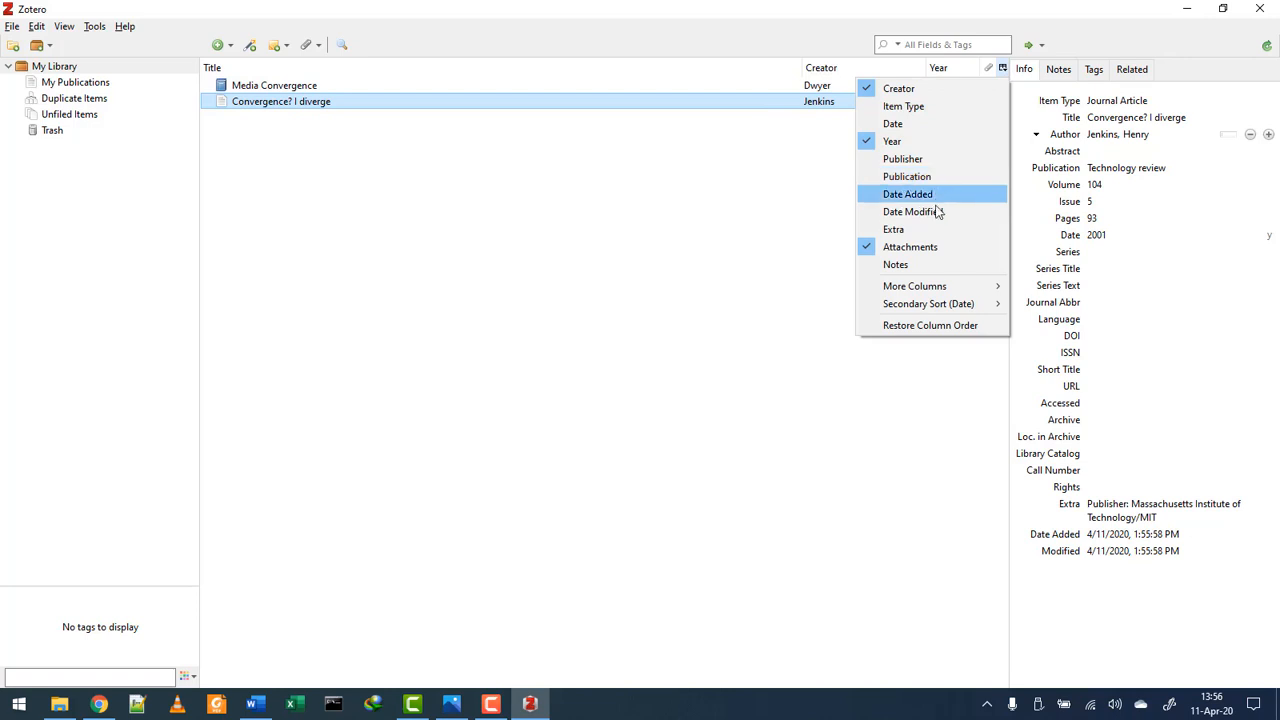
click(910, 160)
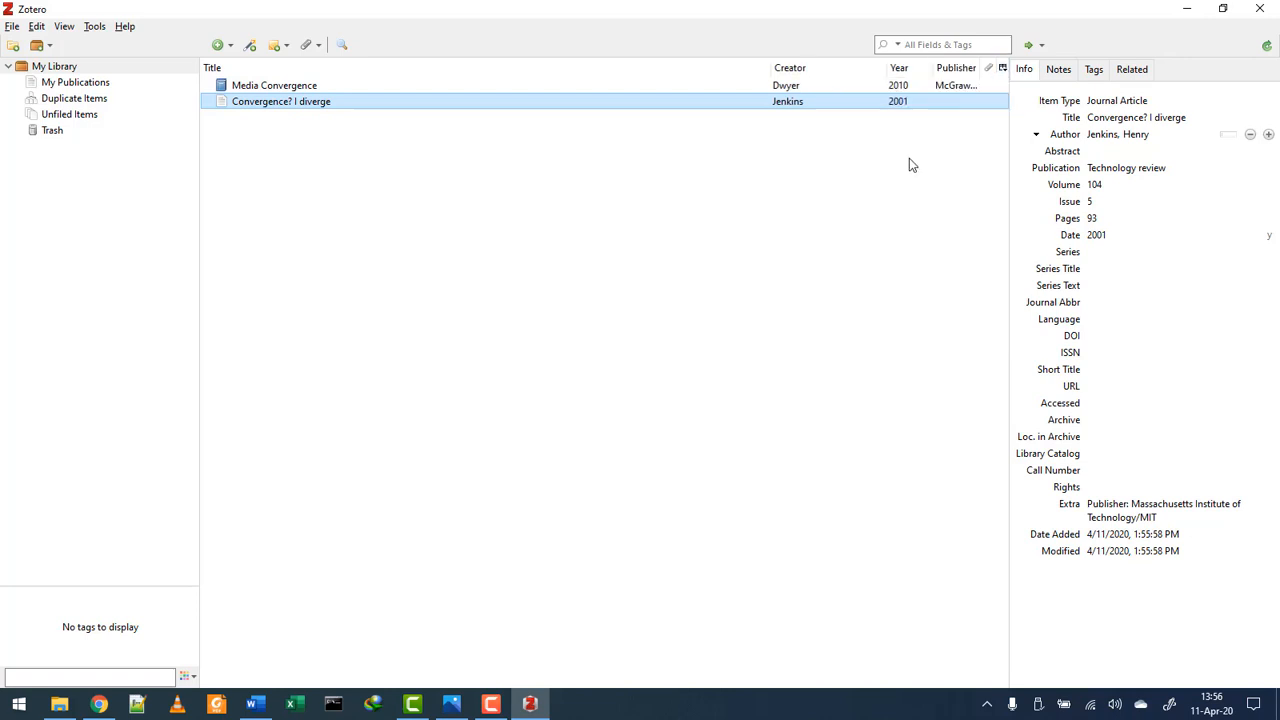
drag(887, 68, 853, 68)
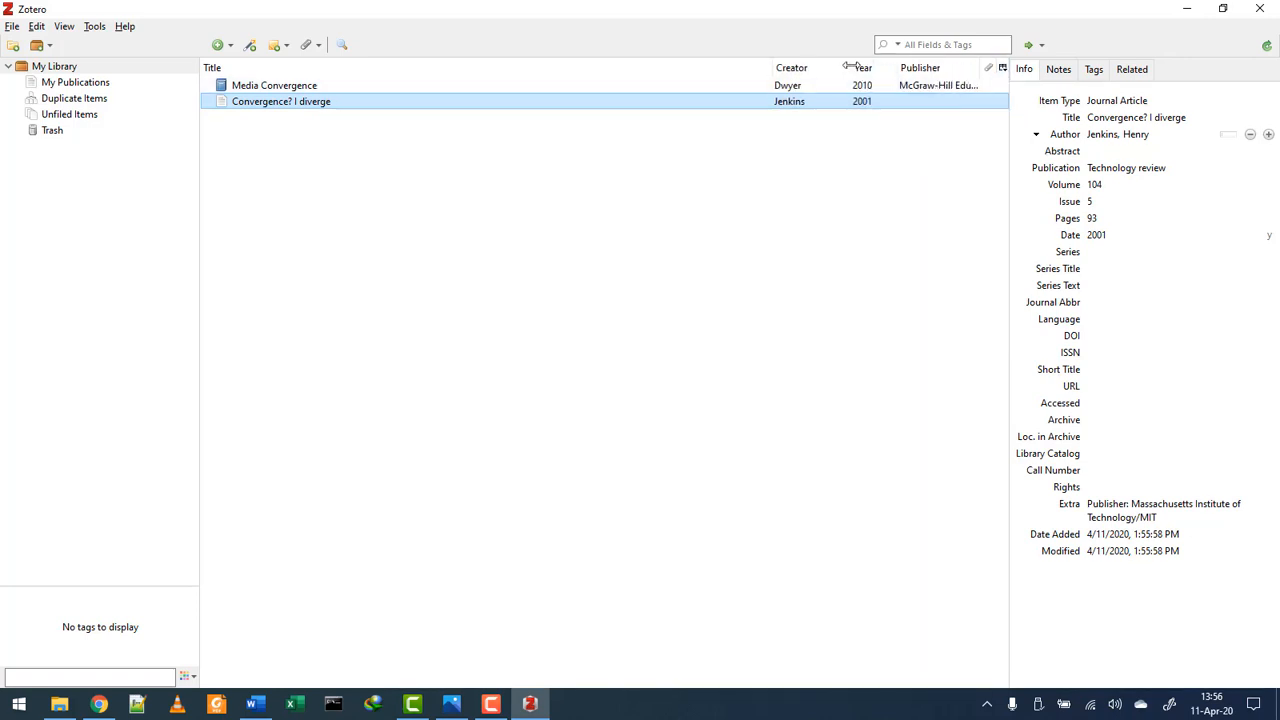
drag(767, 68, 686, 68)
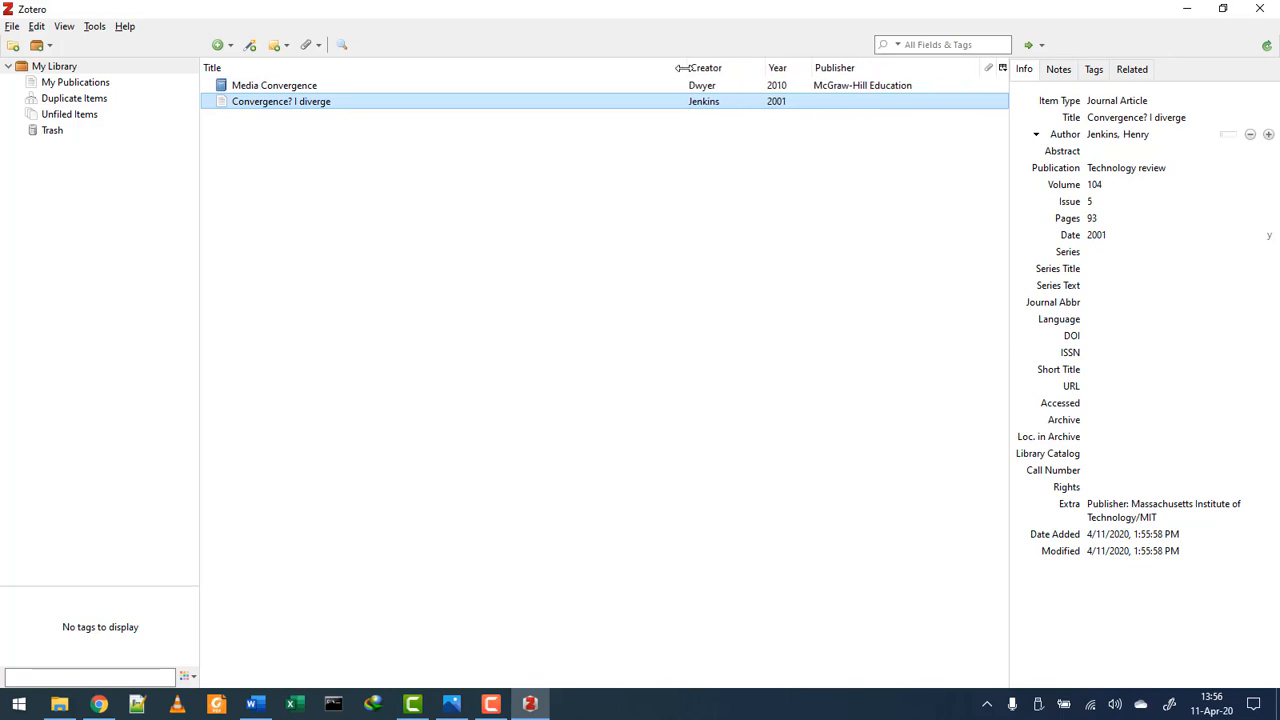
drag(810, 63, 782, 68)
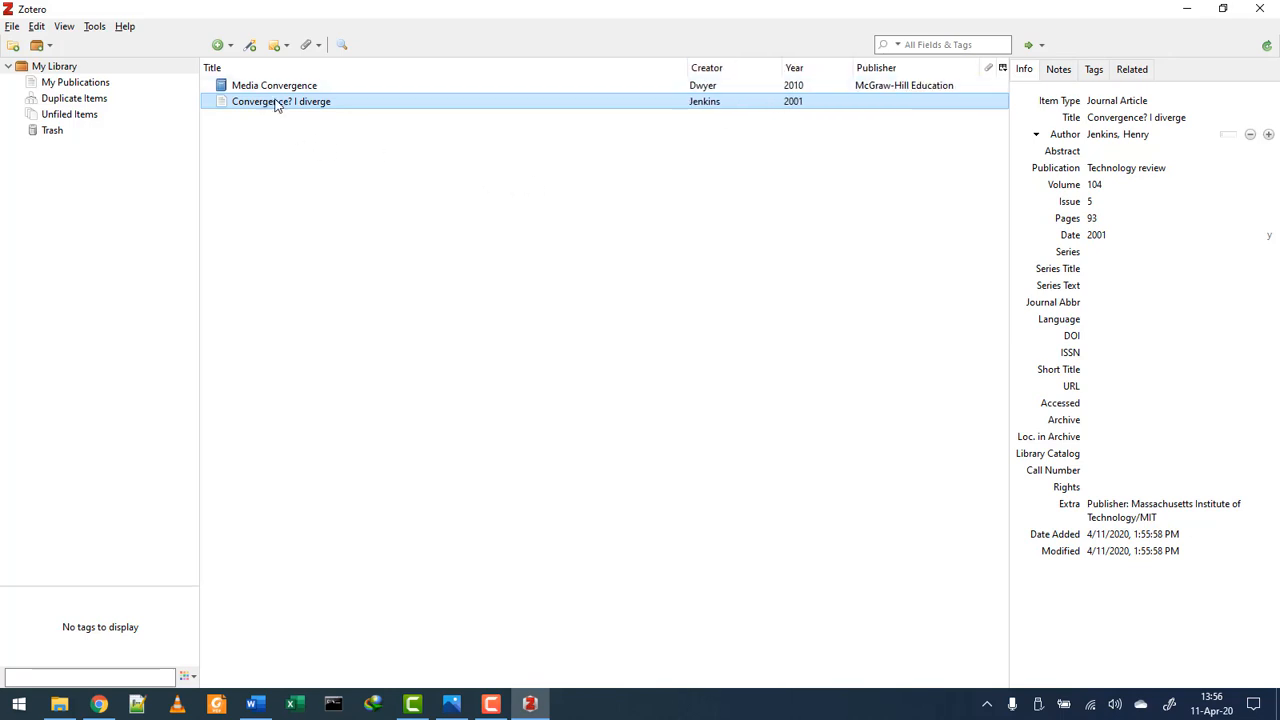
click(1186, 8)
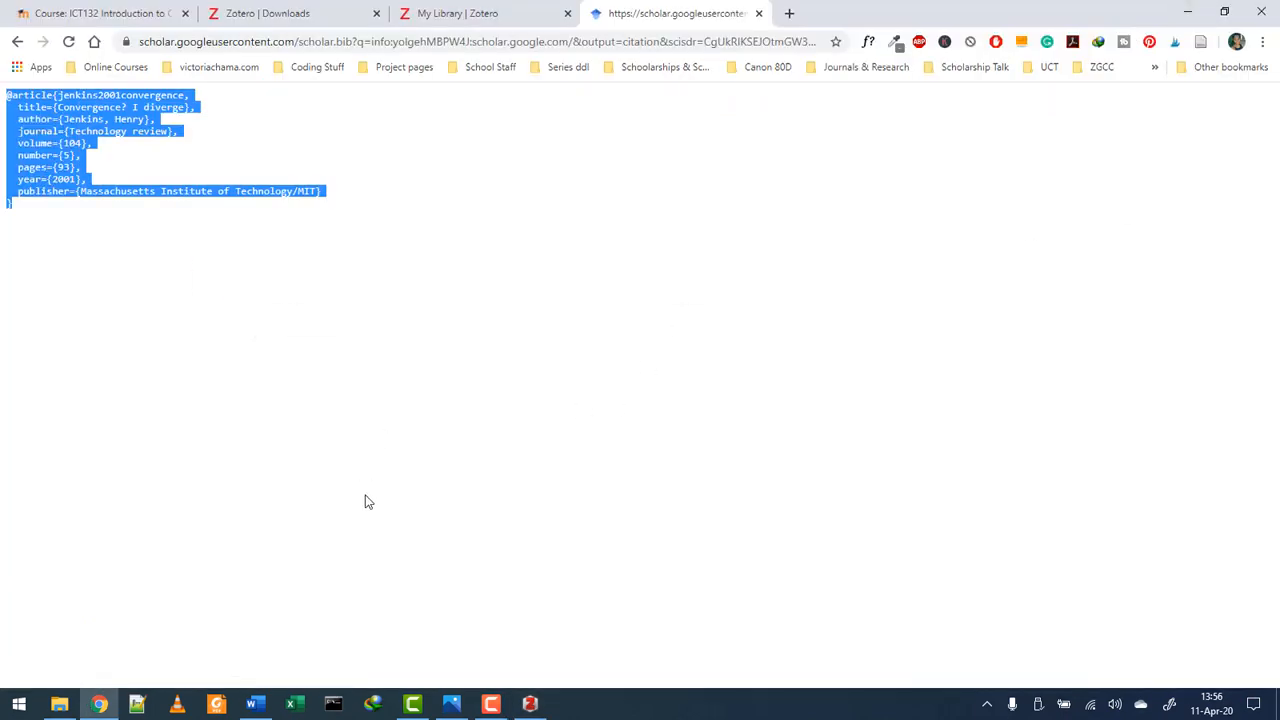
- Insert a Zotero (Jenkins, 2001) citation after 'According to' by searching 'jenk' in Word
click(17, 41)
click(254, 703)
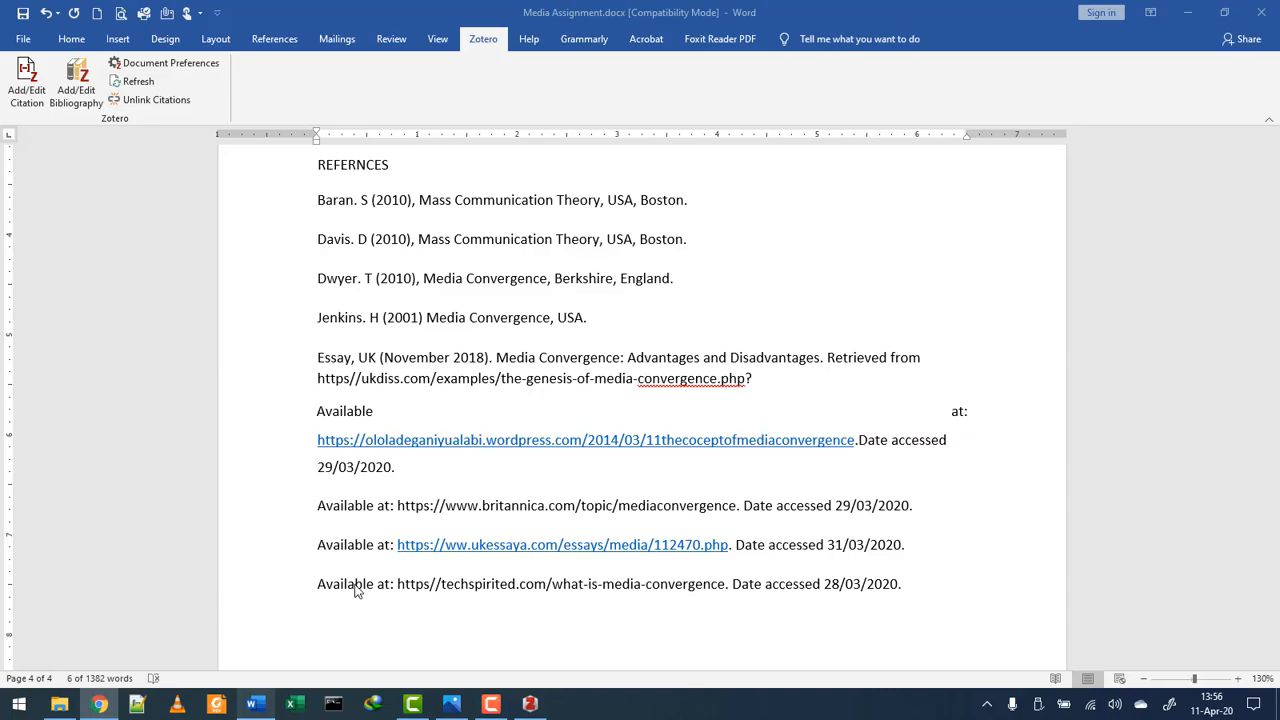
click(538, 385)
scroll(538, 385, up, 20)
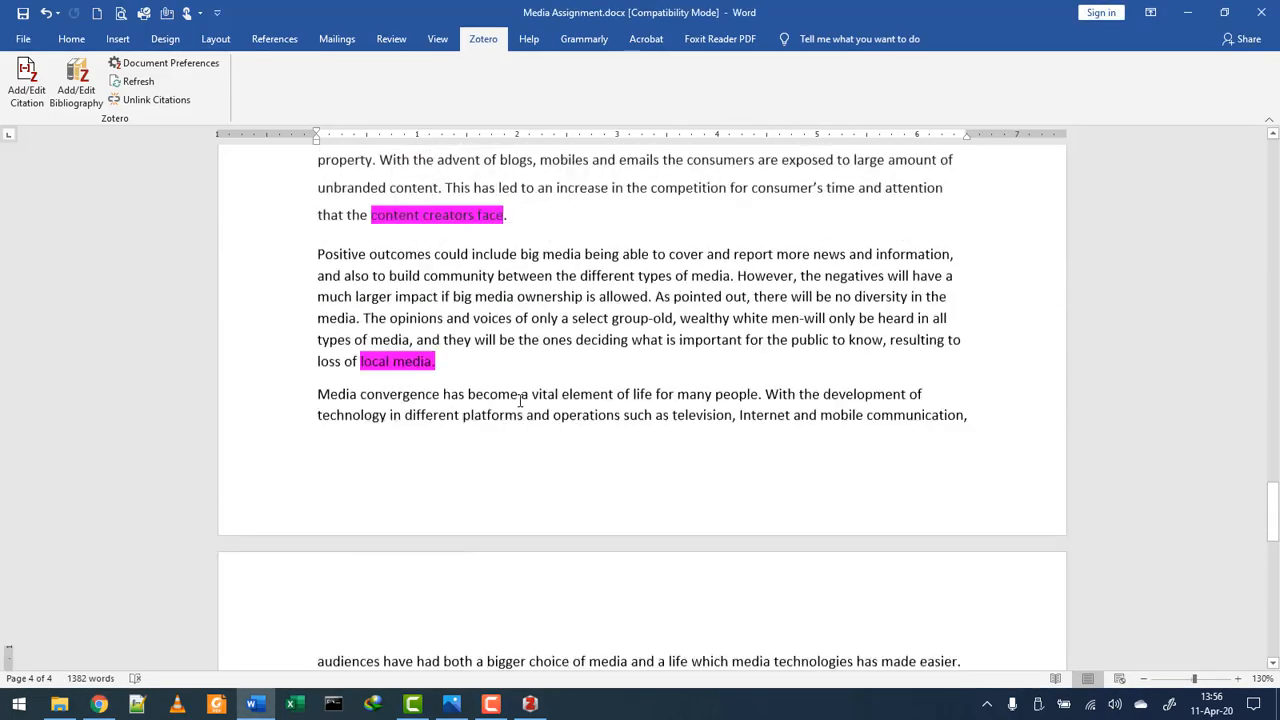
scroll(519, 399, up, 15)
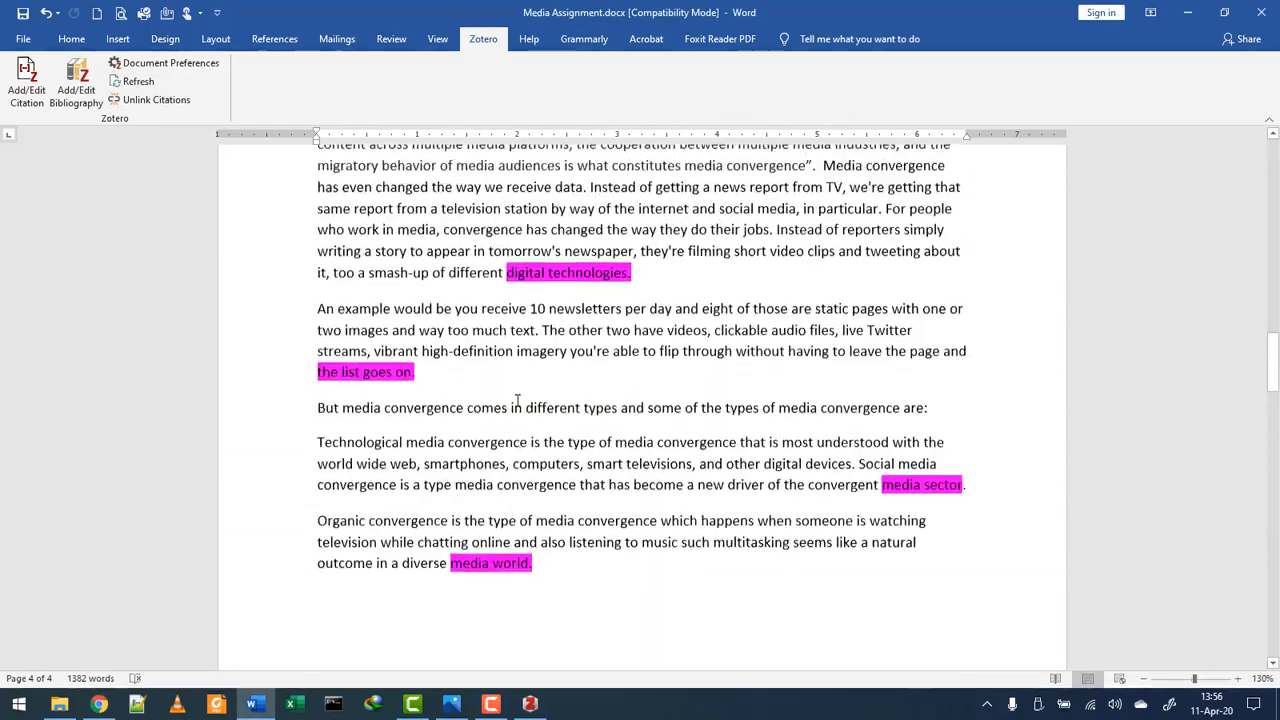
scroll(516, 400, up, 3)
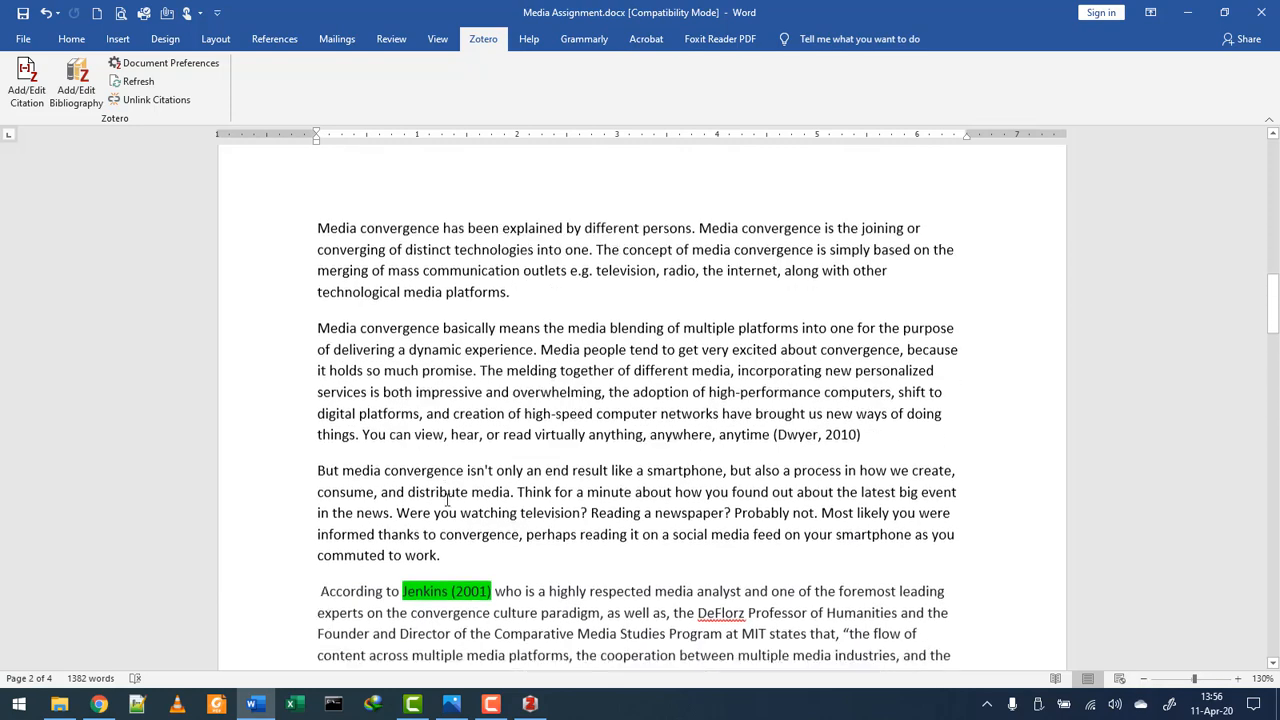
scroll(500, 385, down, 5)
click(495, 377)
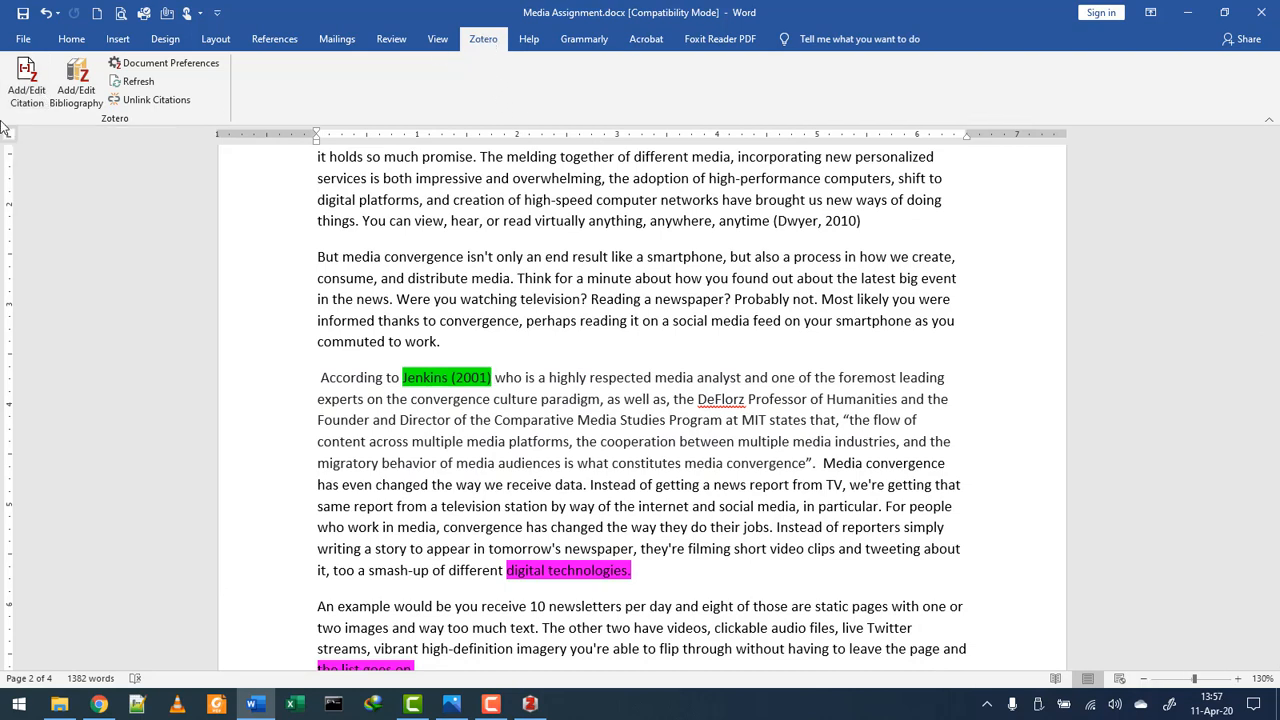
click(25, 92)
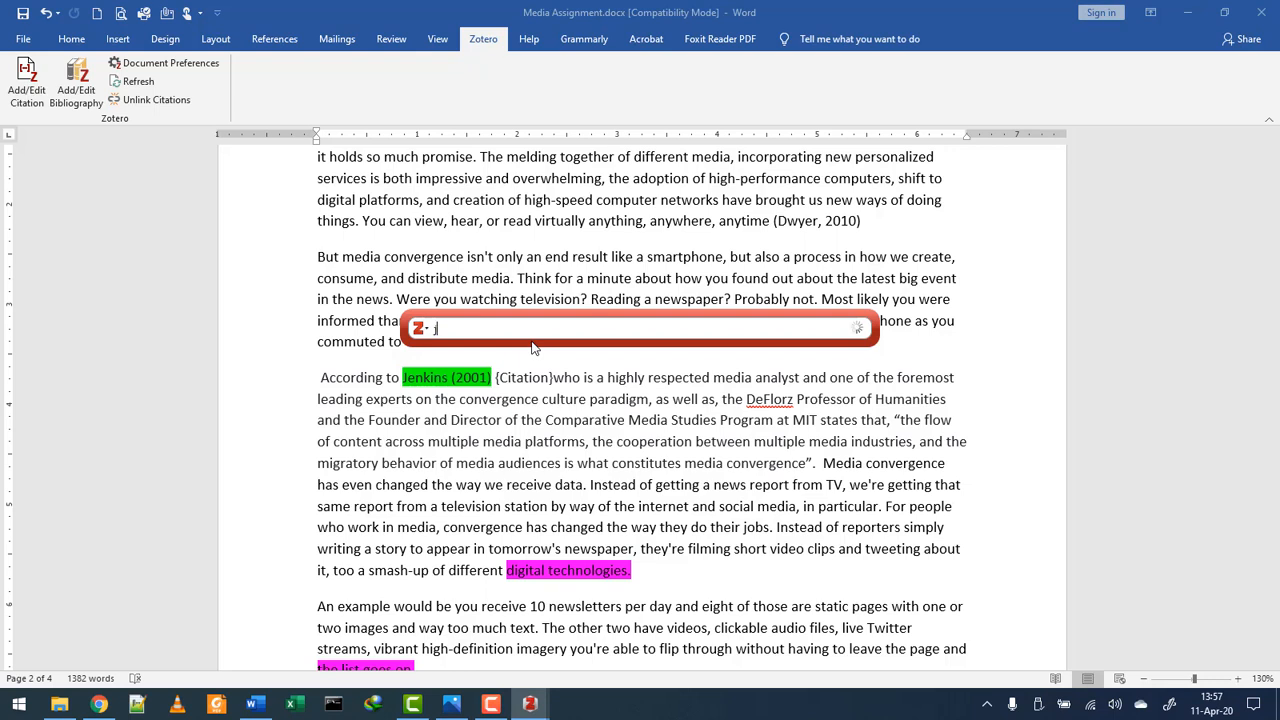
text(jenk)
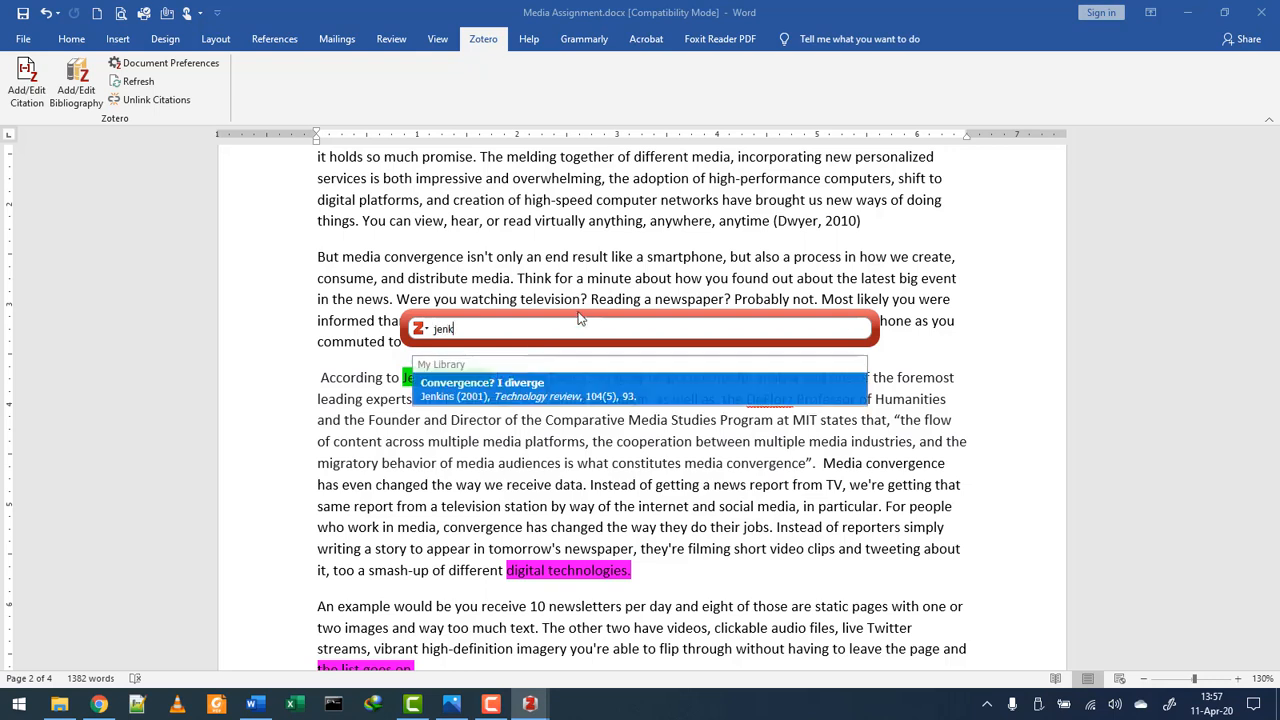
key(Return)
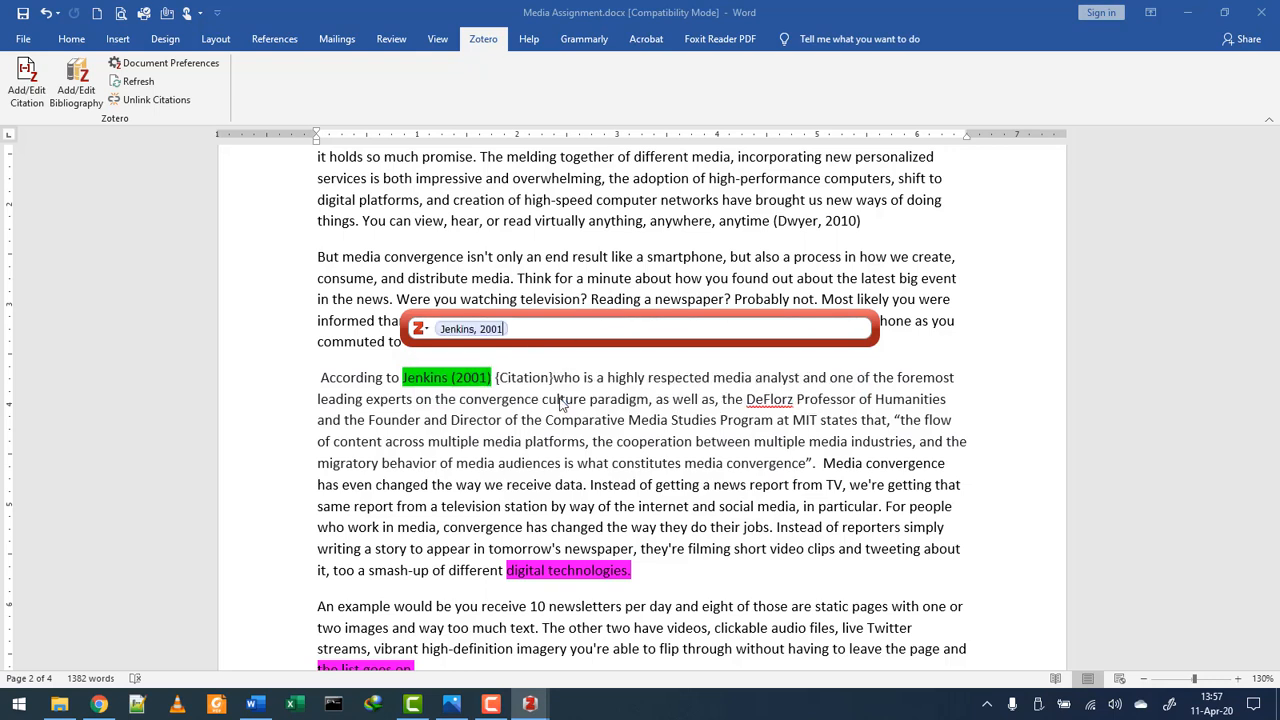
key(Return)
- Delete the old manually typed Jenkins (2001) text beside the new citation
click(541, 380)
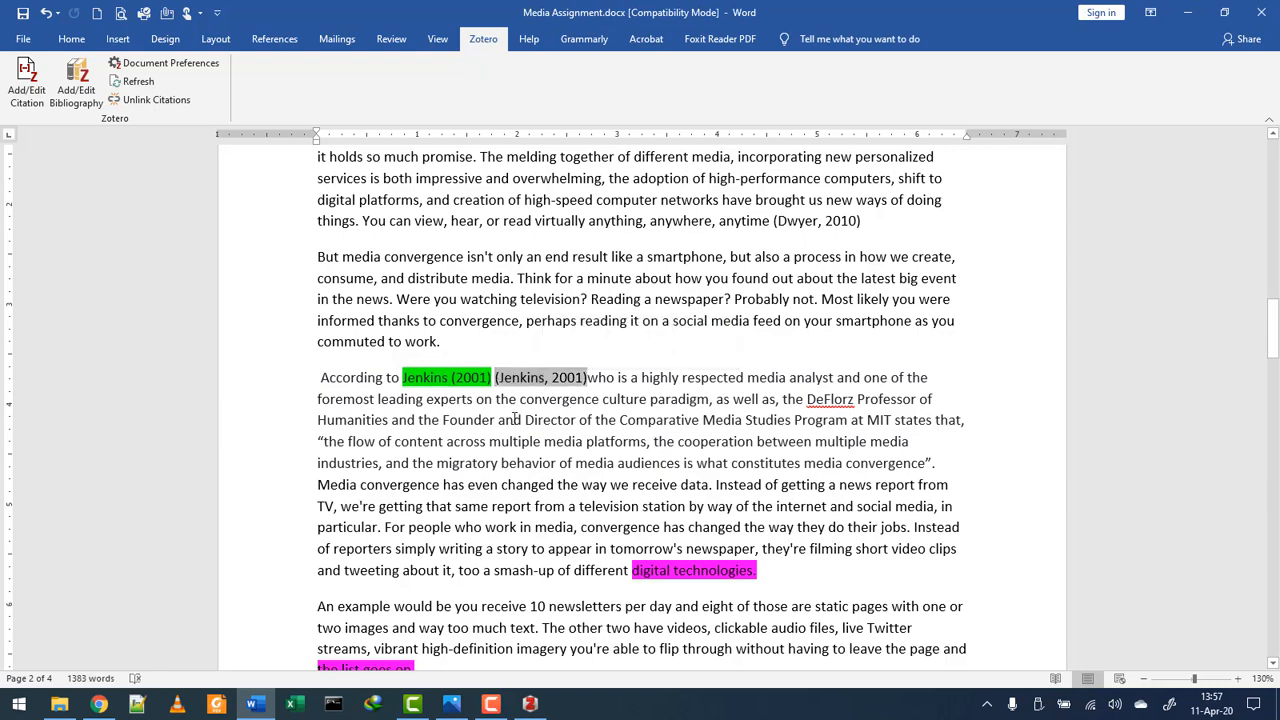
key(BackSpace)
key(BackSpace)
key(BackSpace)
key(BackSpace)
key(BackSpace)
key(BackSpace)
key(BackSpace)
key(BackSpace)
key(BackSpace)
key(BackSpace)
key(BackSpace)
key(BackSpace)
key(BackSpace)
key(BackSpace)
key(BackSpace)
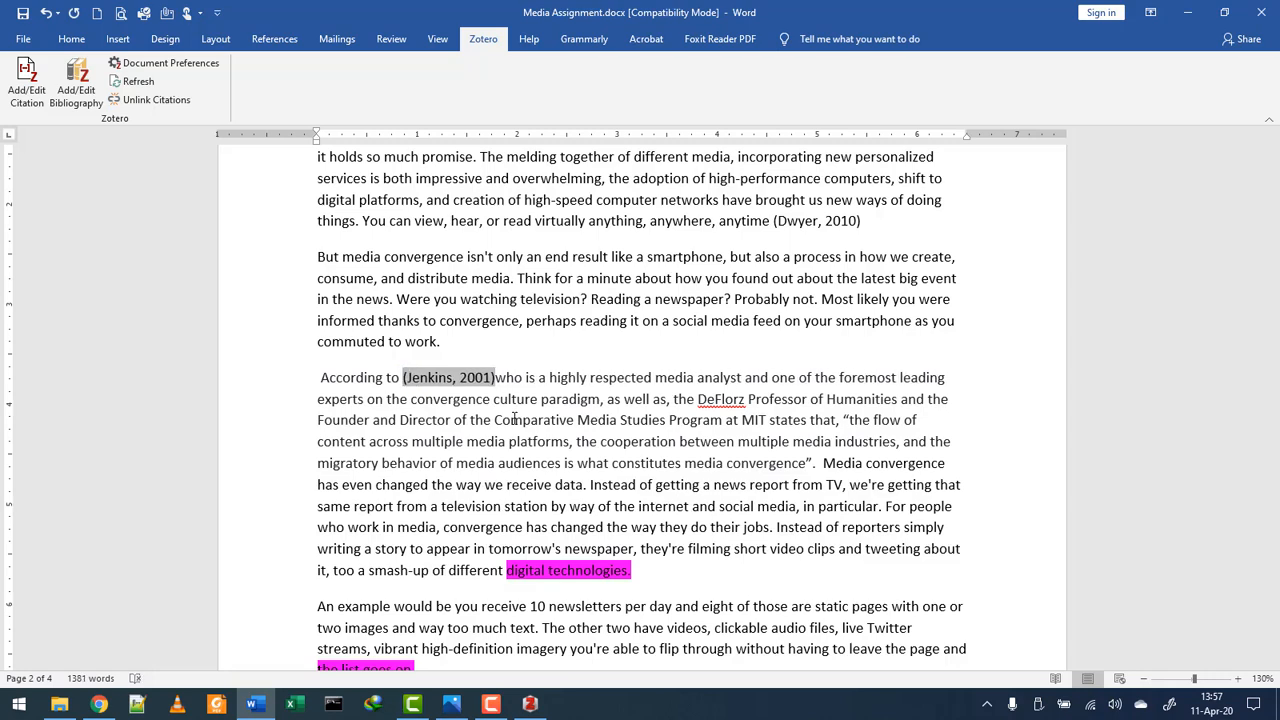
click(497, 378)
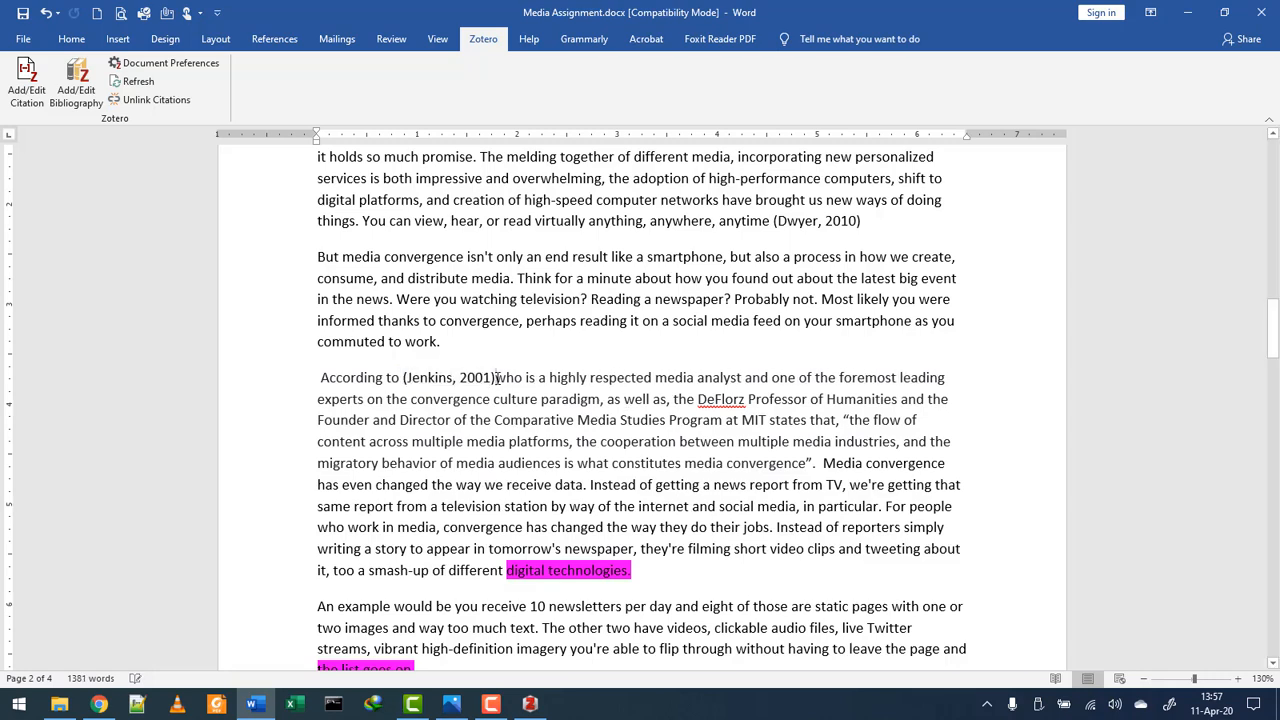
scroll(580, 320, down, 5)
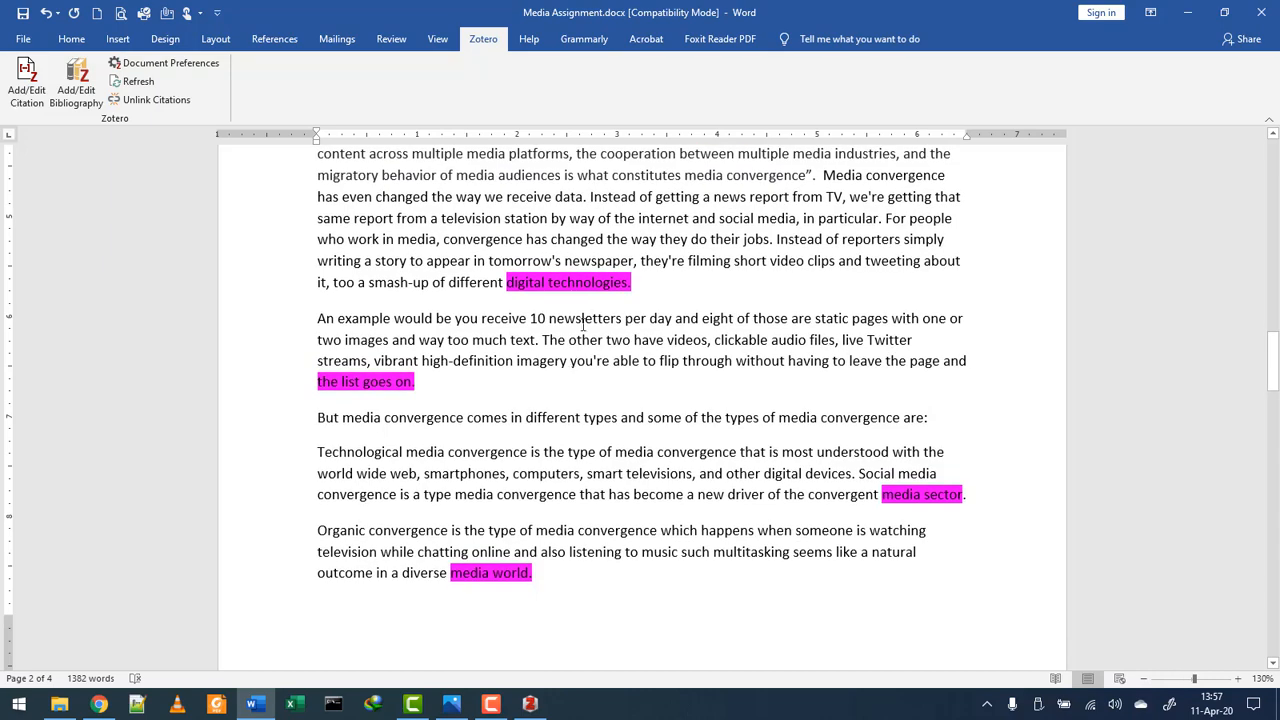
scroll(590, 318, up, 9)
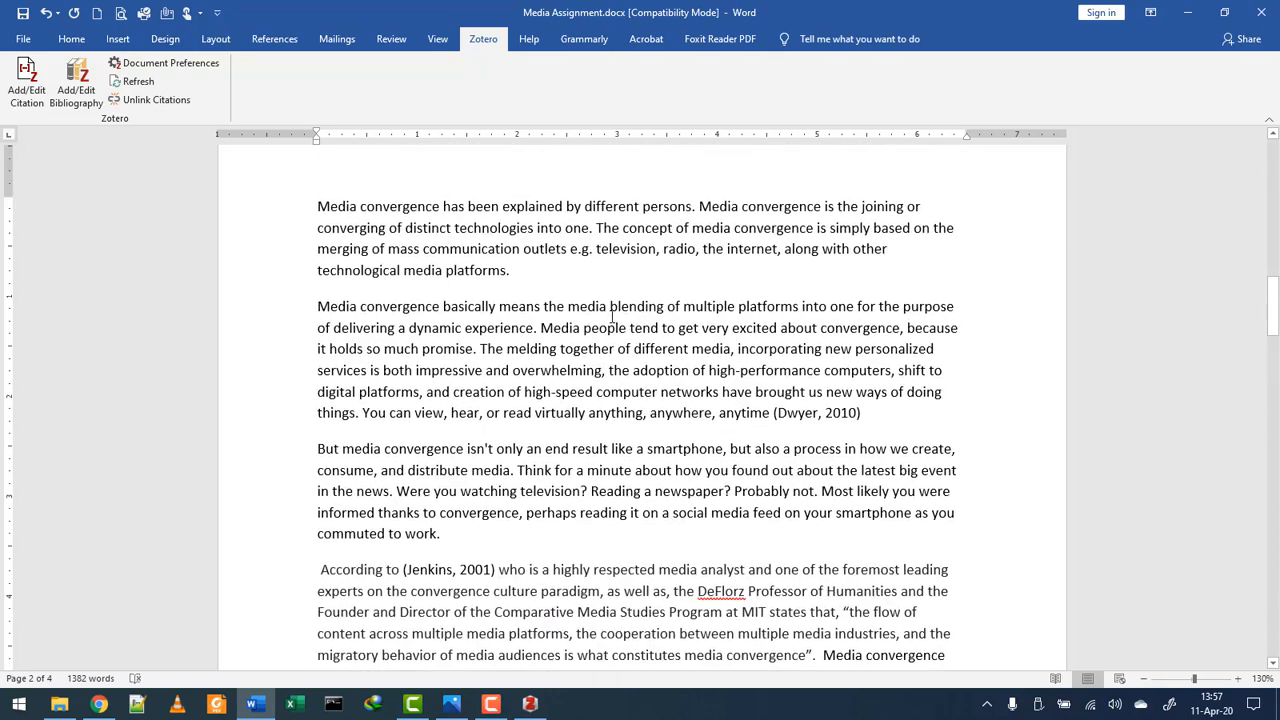
scroll(612, 317, down, 6)
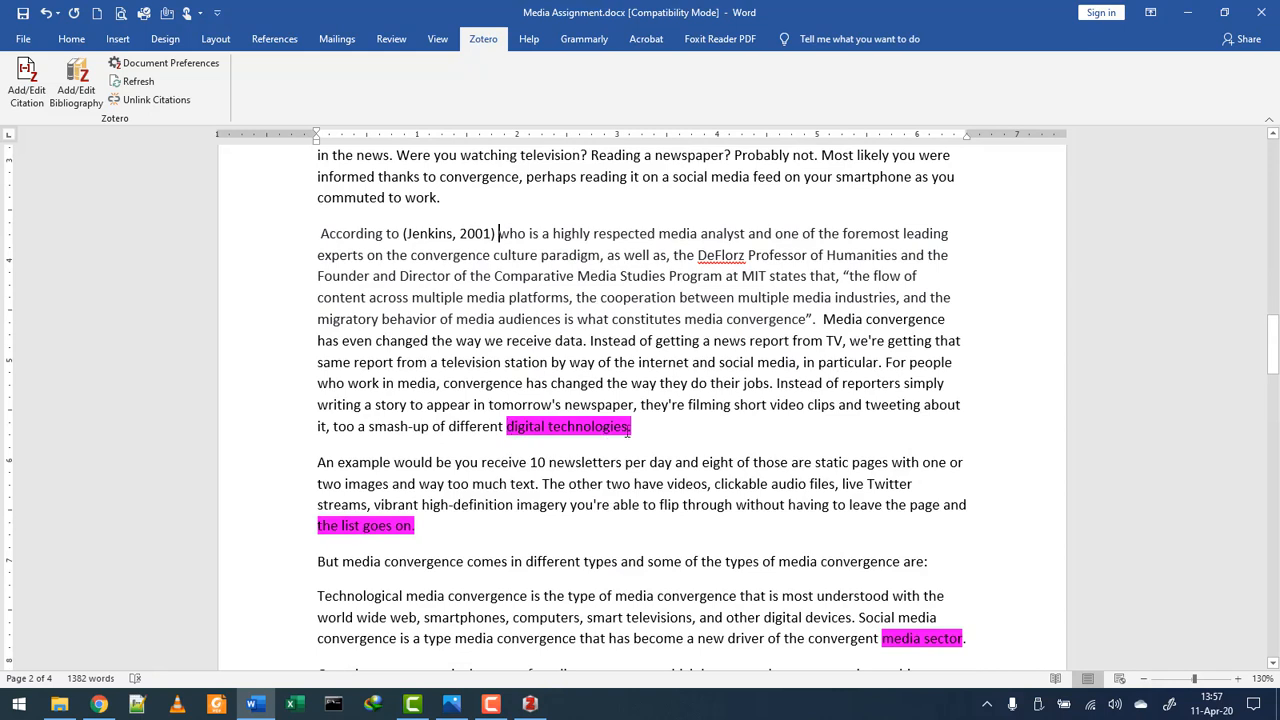
- Place the caret at the end of the 'the list goes on' sentence
drag(631, 426, 506, 428)
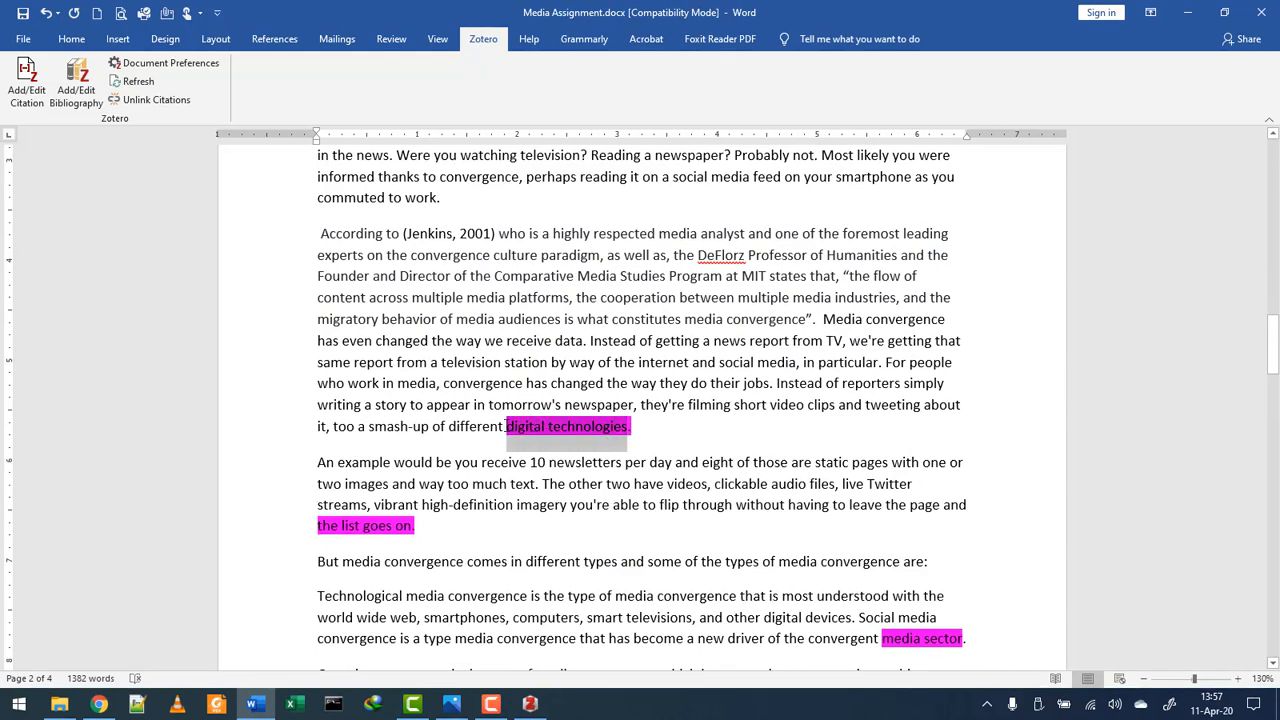
click(670, 431)
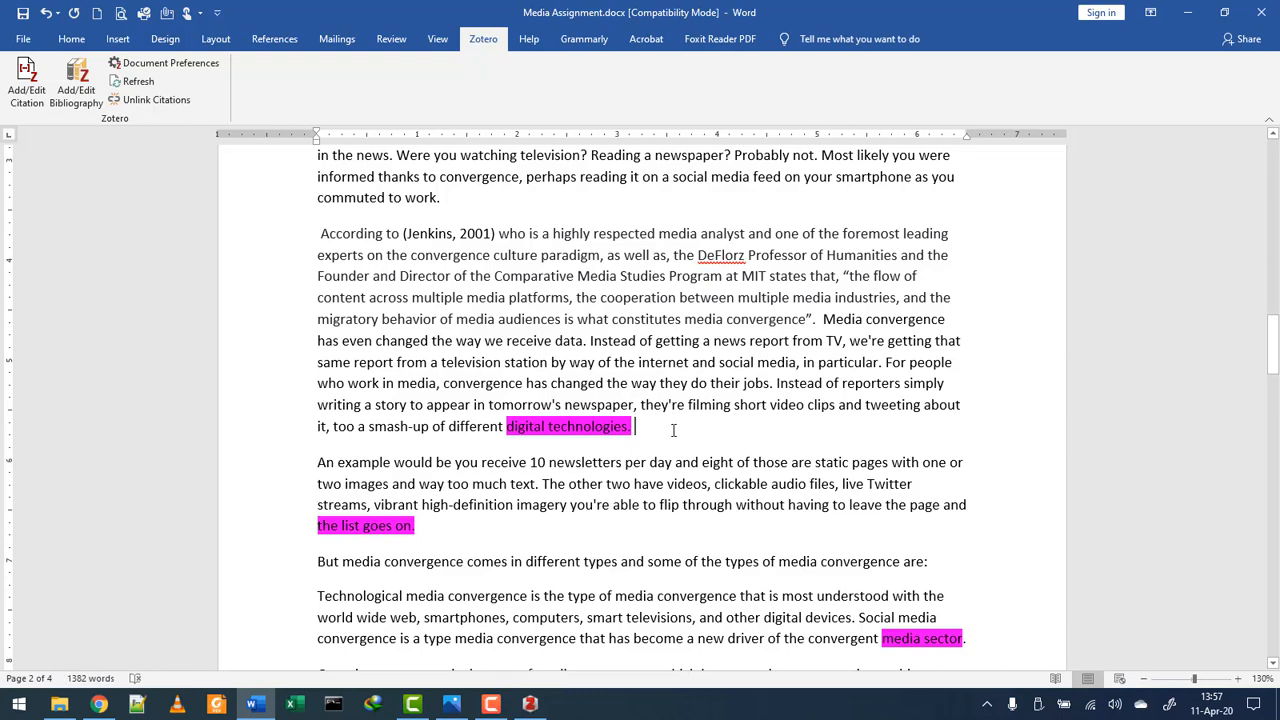
drag(501, 232, 634, 428)
click(469, 236)
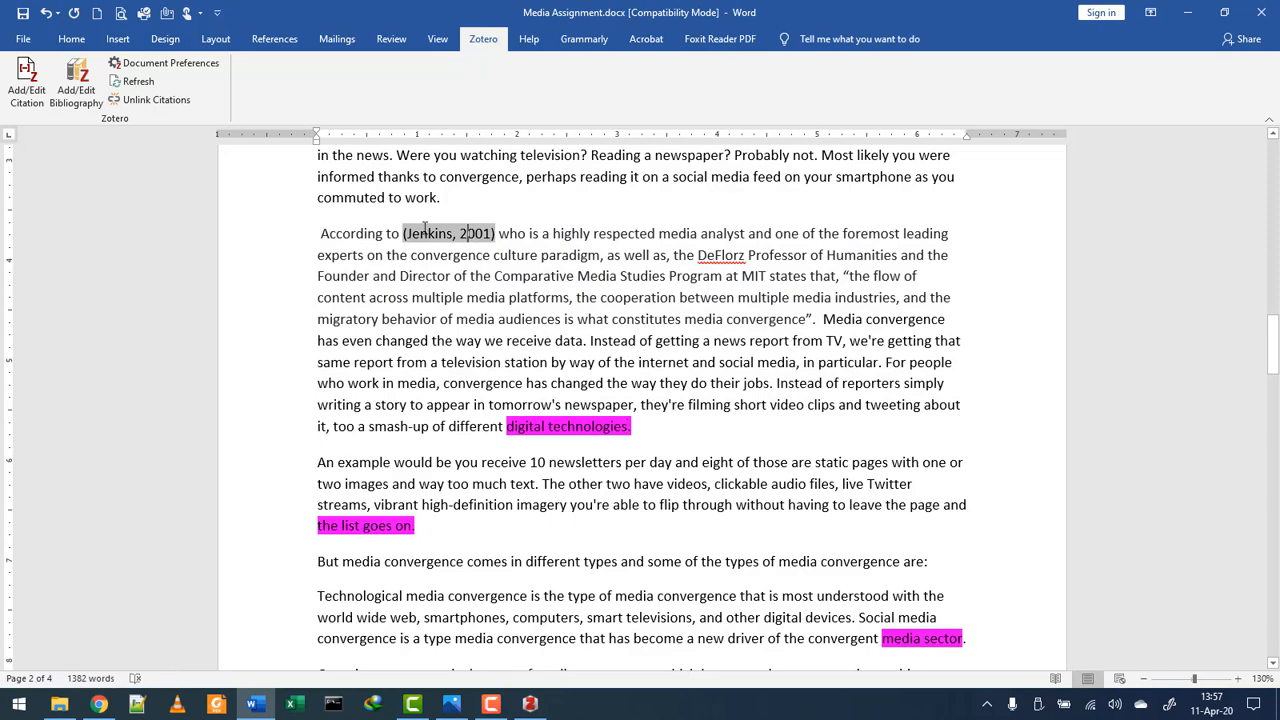
click(592, 379)
scroll(592, 377, down, 3)
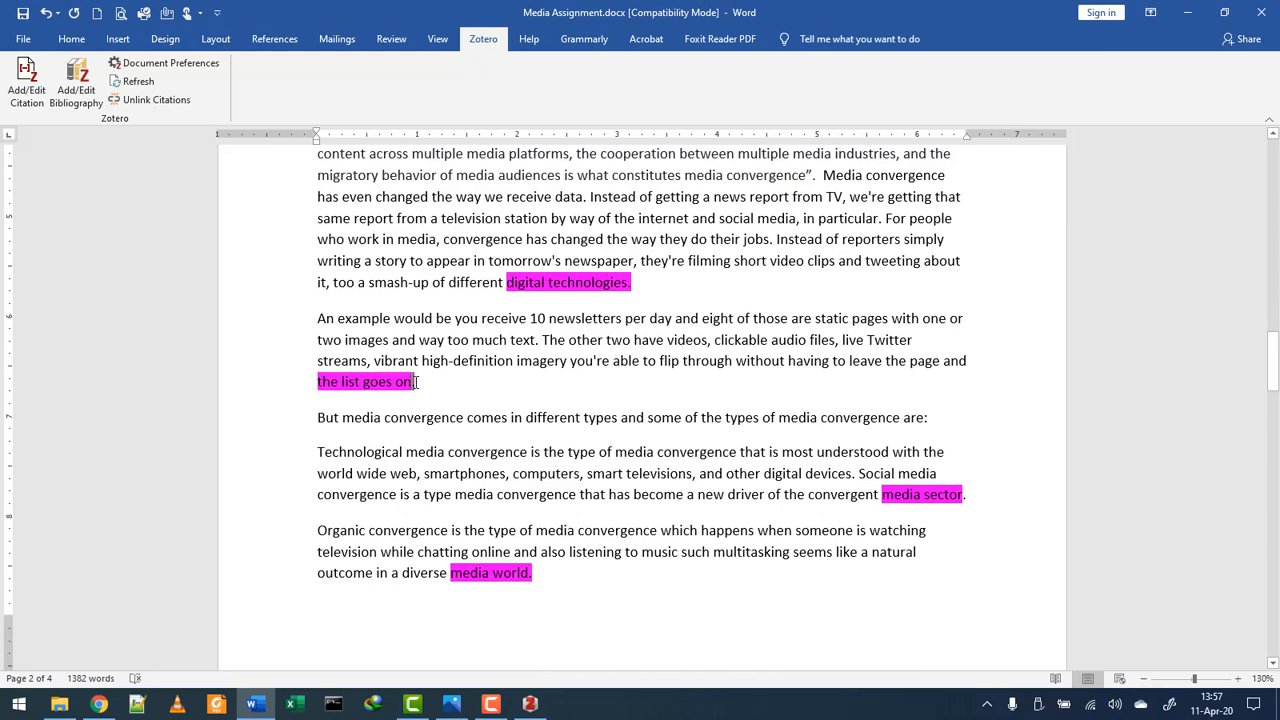
drag(417, 382, 320, 382)
click(422, 382)
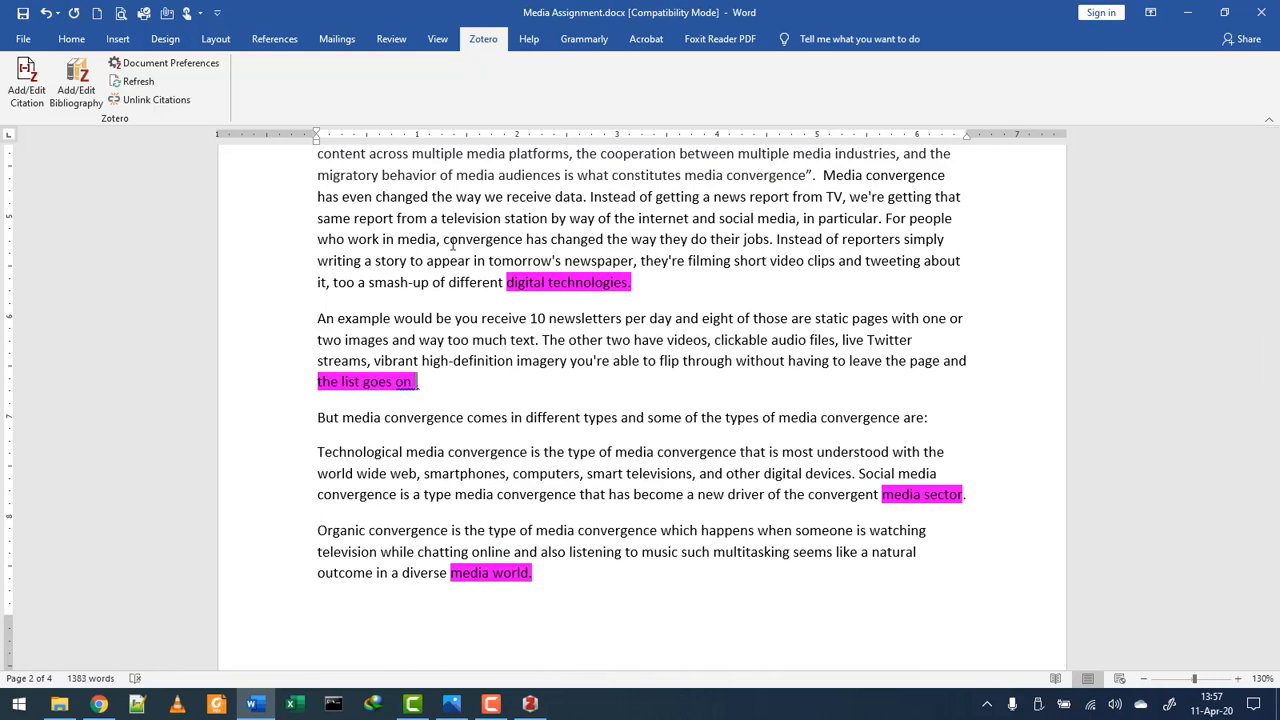
- Add a (Jenkins, 2001) citation before the period after 'the list goes on', searching 'jen'
key(BackSpace)
click(28, 85)
text(je)
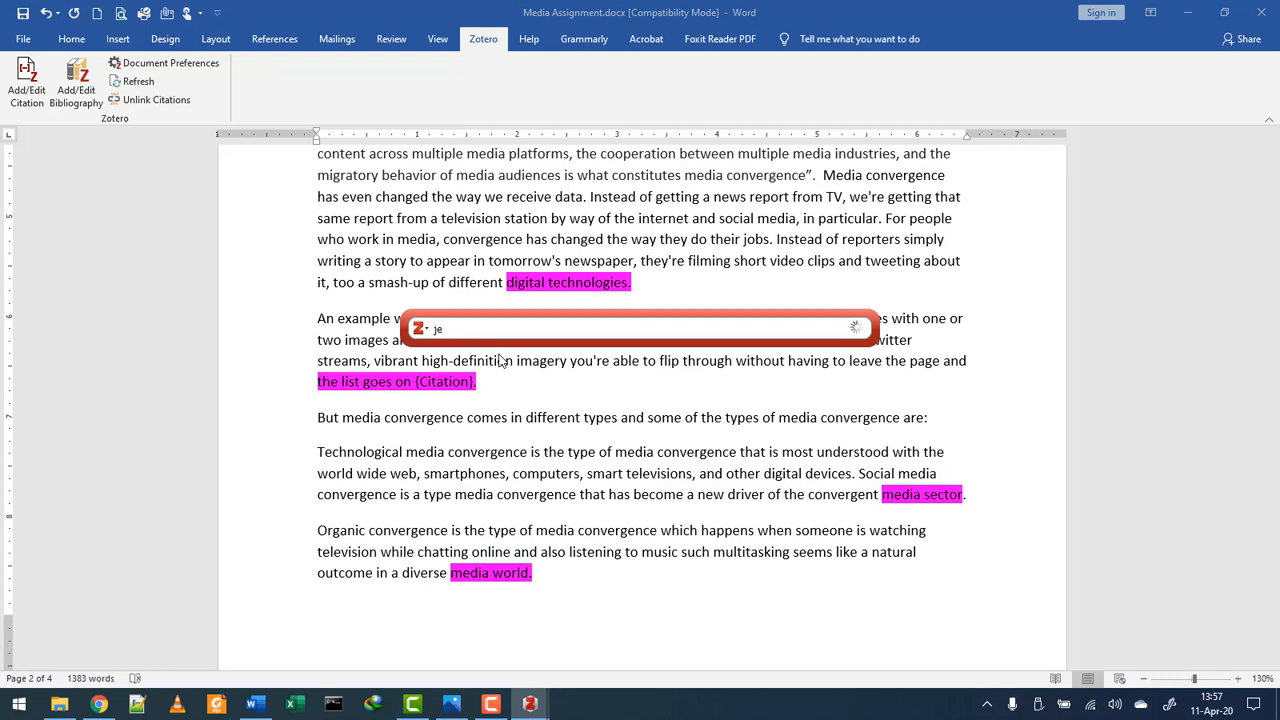
text(n)
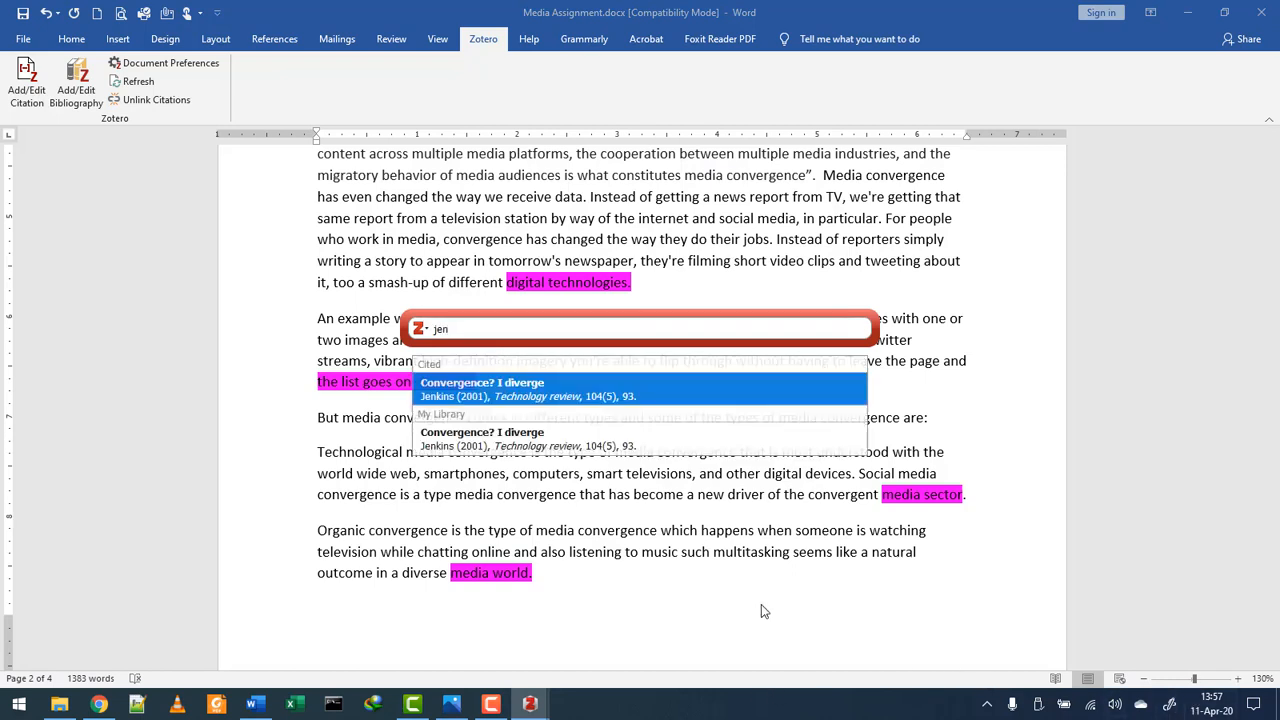
click(616, 400)
key(Return)
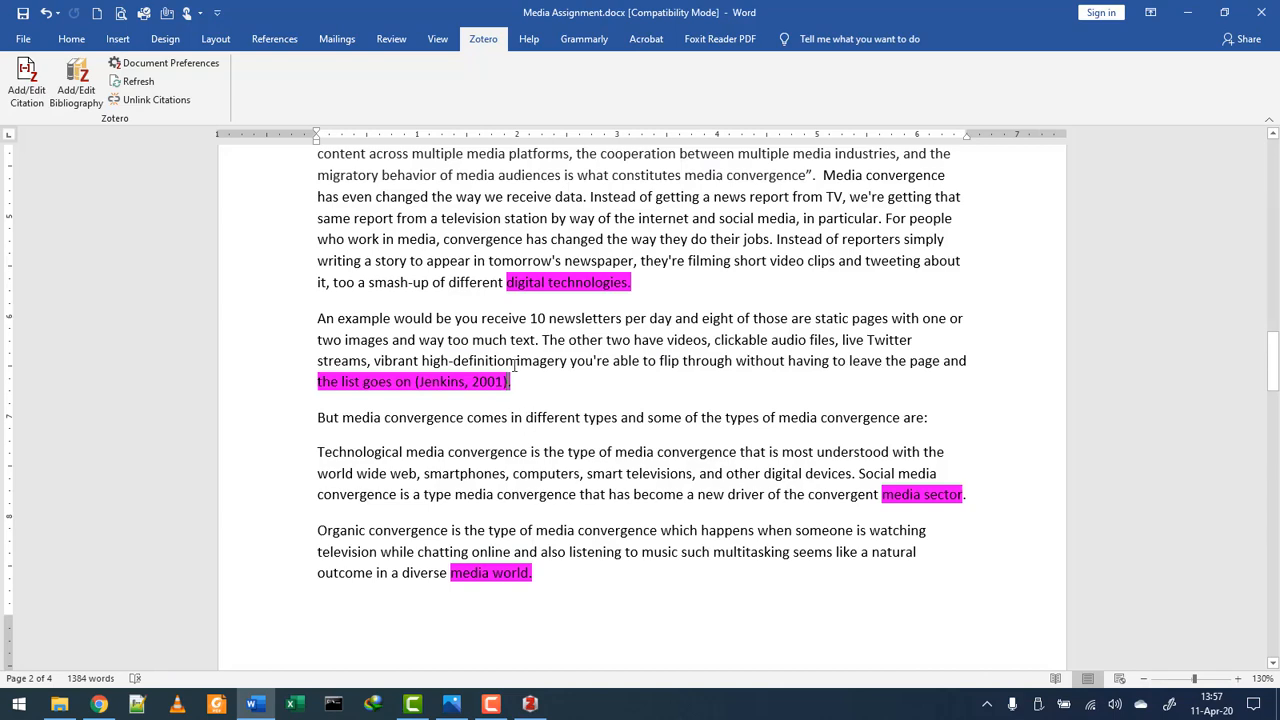
- Add another (Jenkins, 2001) citation after 'media sector', searching 'je'
scroll(514, 362, down, 4)
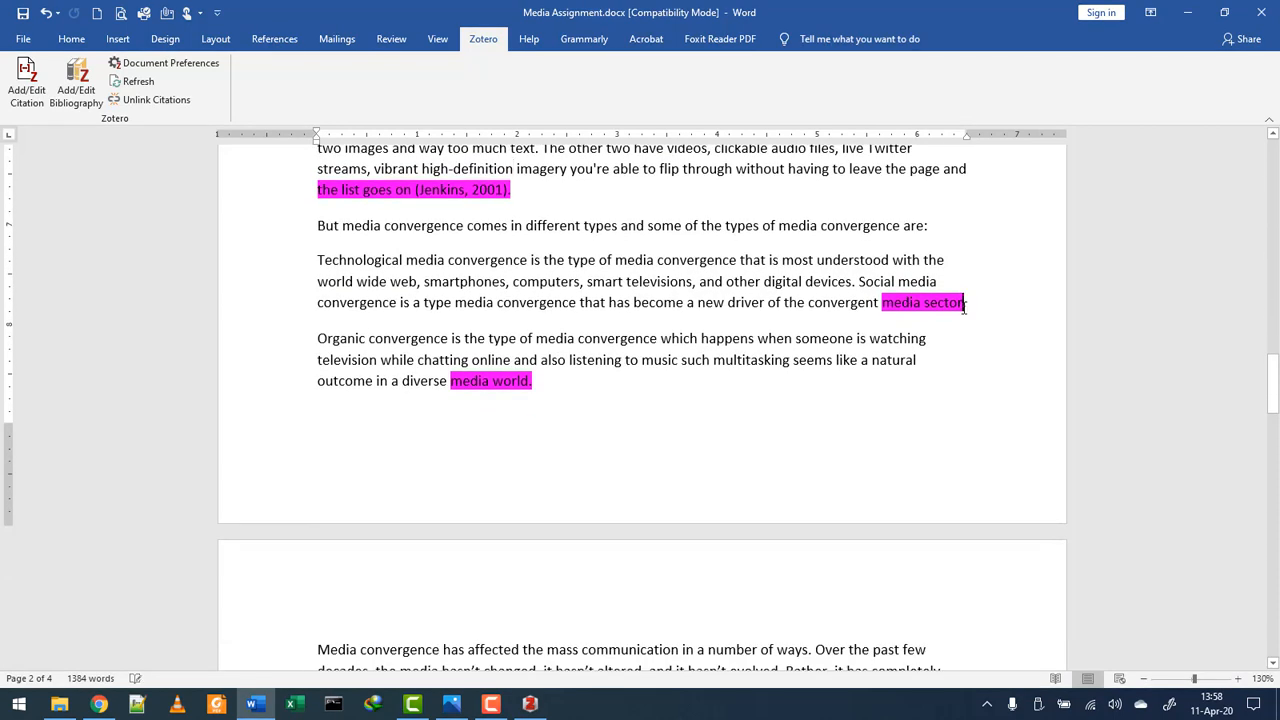
click(963, 304)
key(Return)
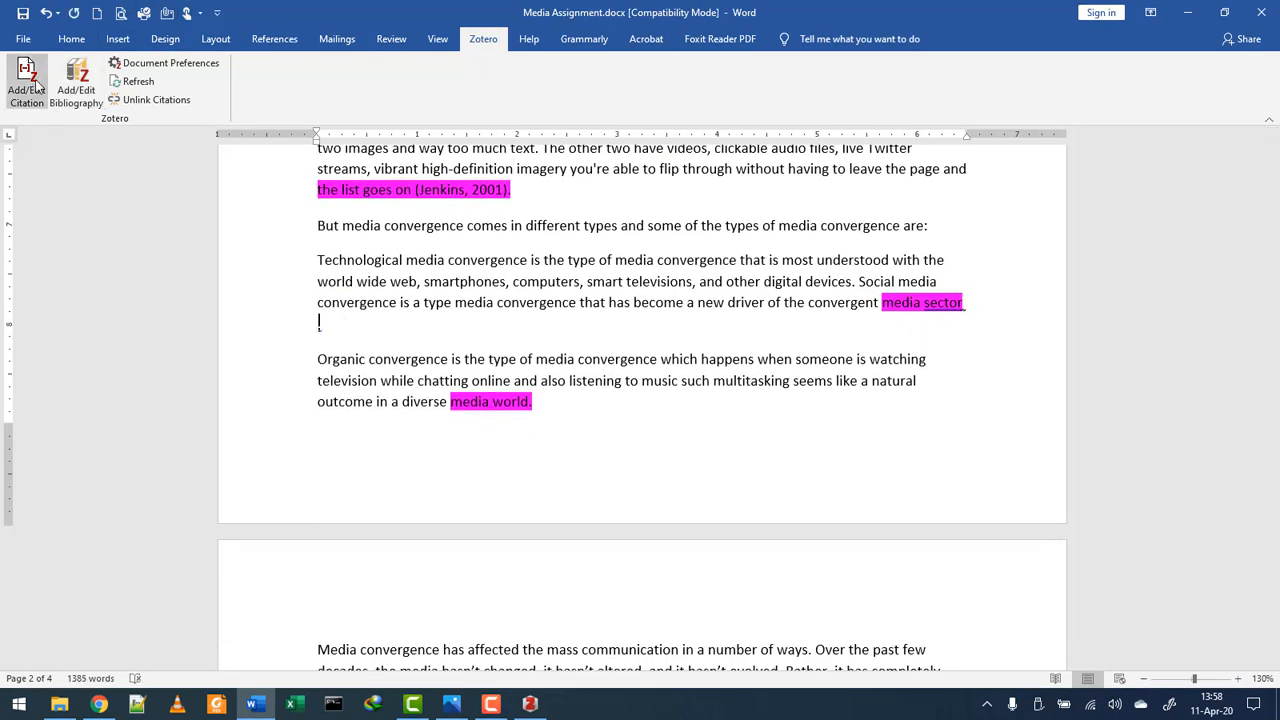
click(35, 88)
text(j)
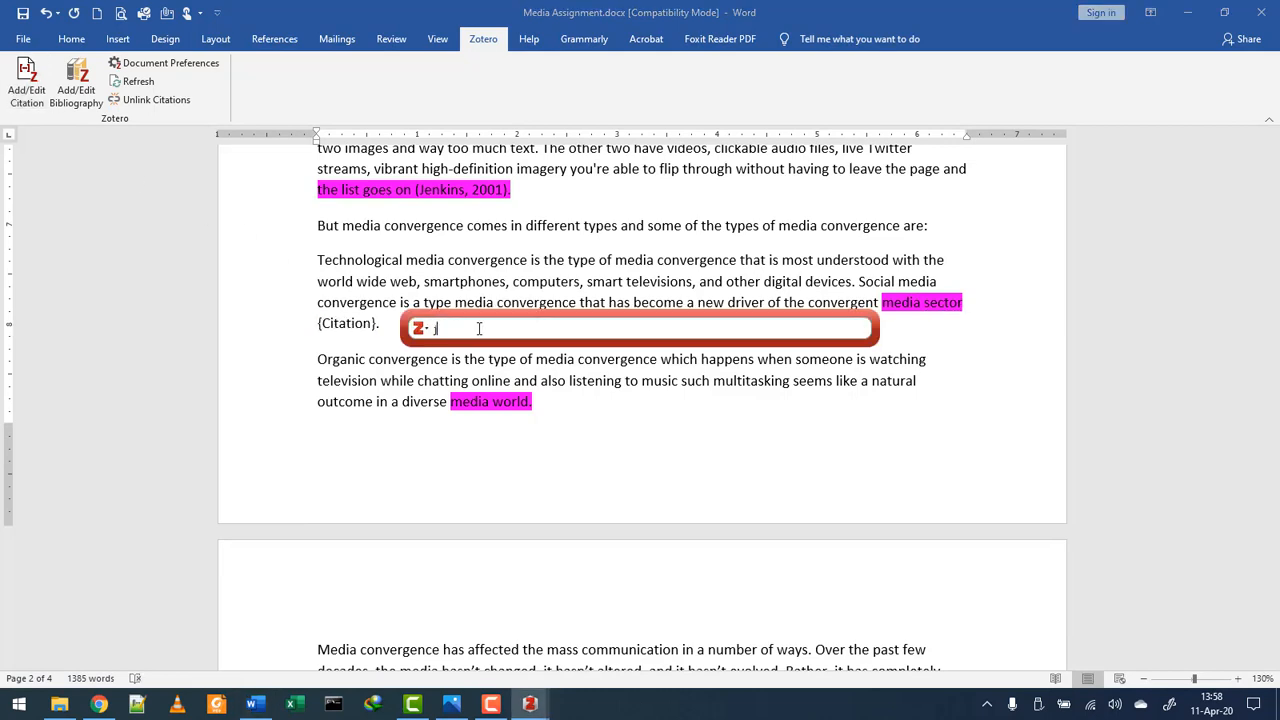
text(en)
key(Return)
key(Return)
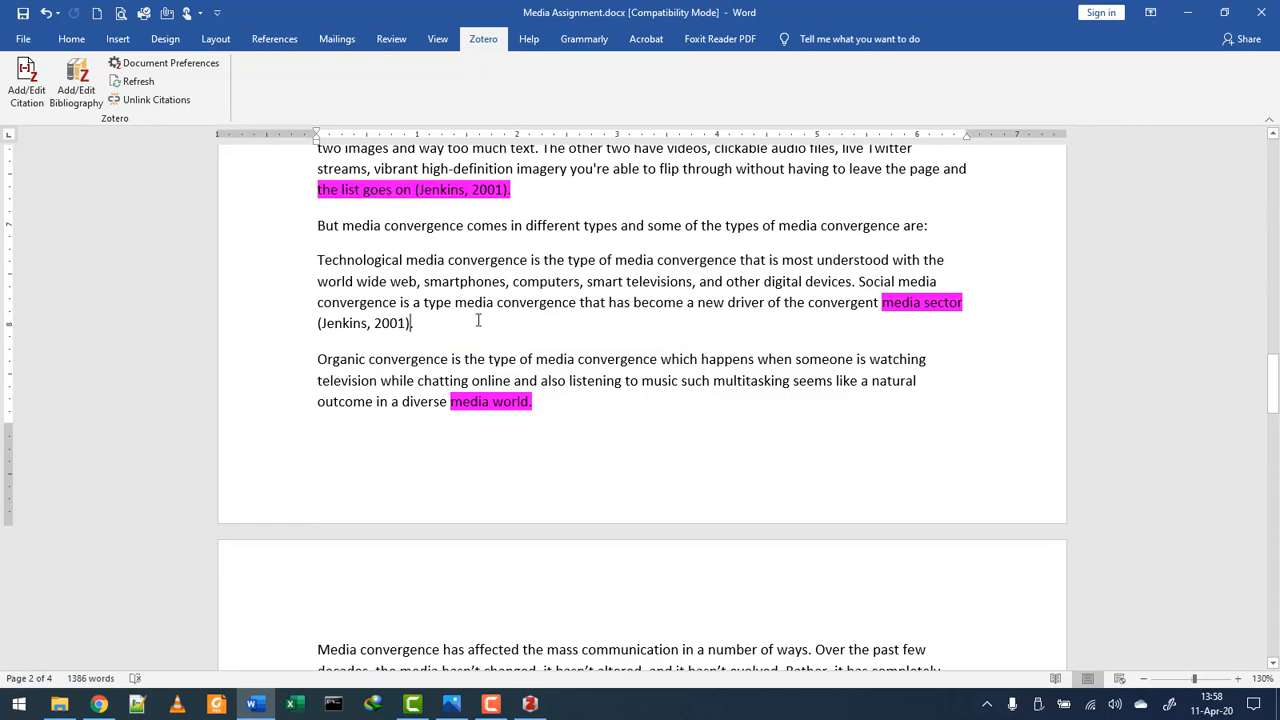
scroll(514, 314, down, 7)
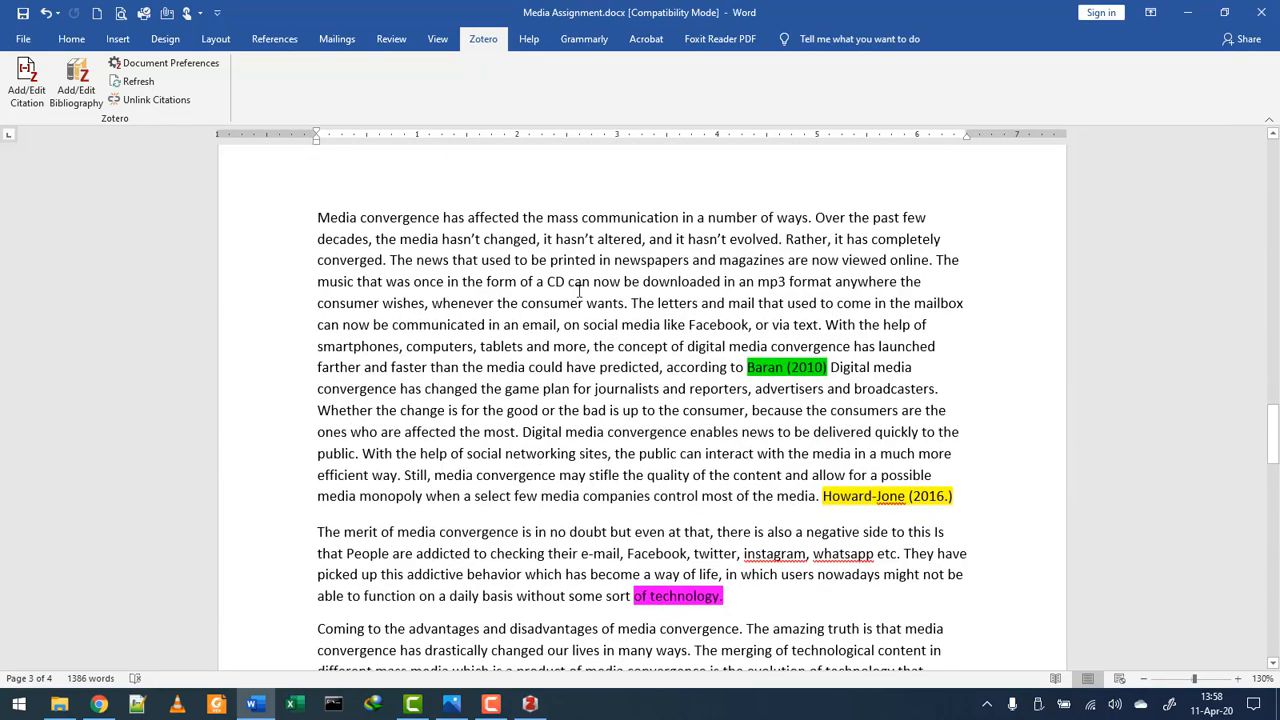
- Copy the Baran. S (2010) line from the REFERNCES list
scroll(578, 290, down, 2)
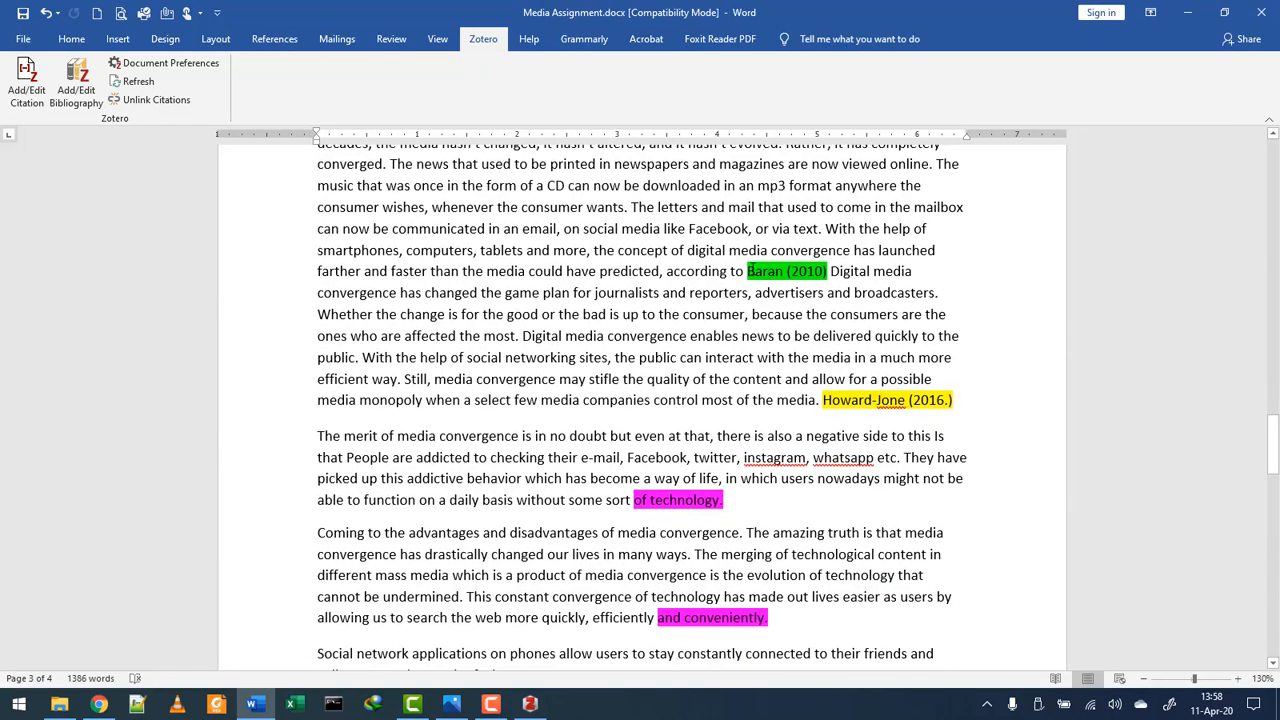
click(754, 271)
scroll(791, 271, down, 20)
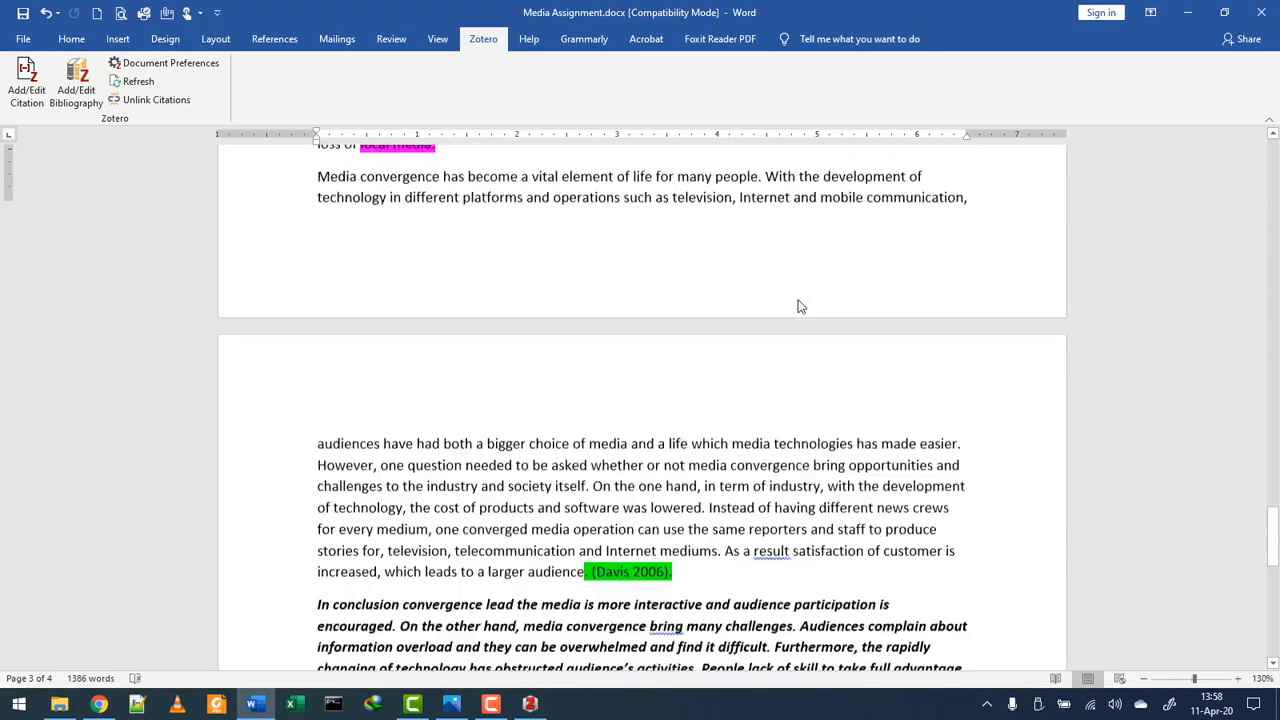
scroll(808, 302, up, 7)
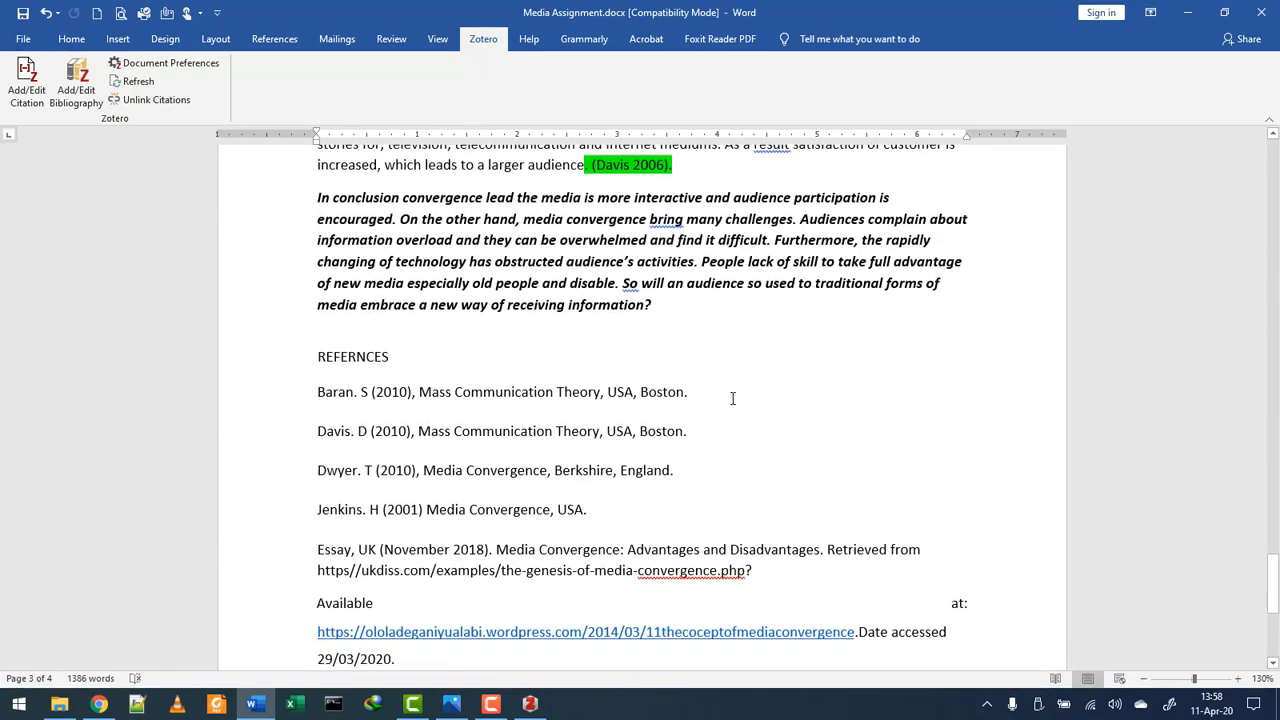
drag(706, 392, 307, 395)
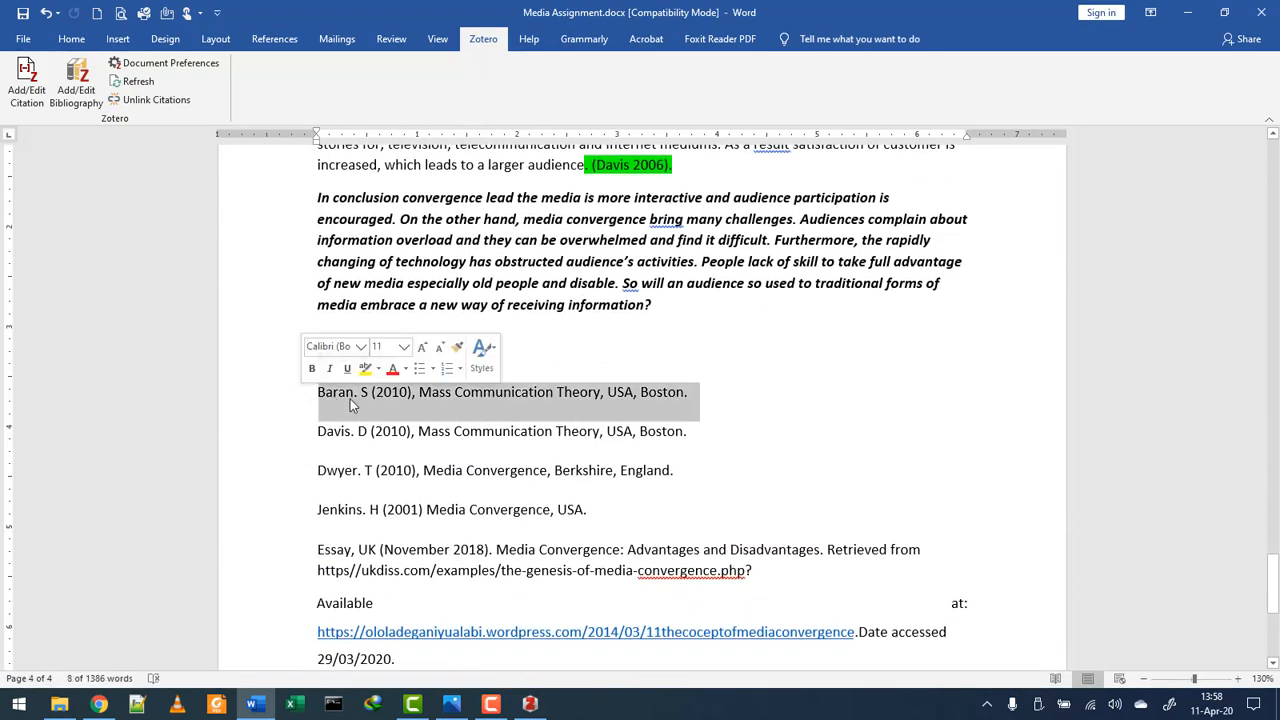
right_click(350, 399)
click(388, 429)
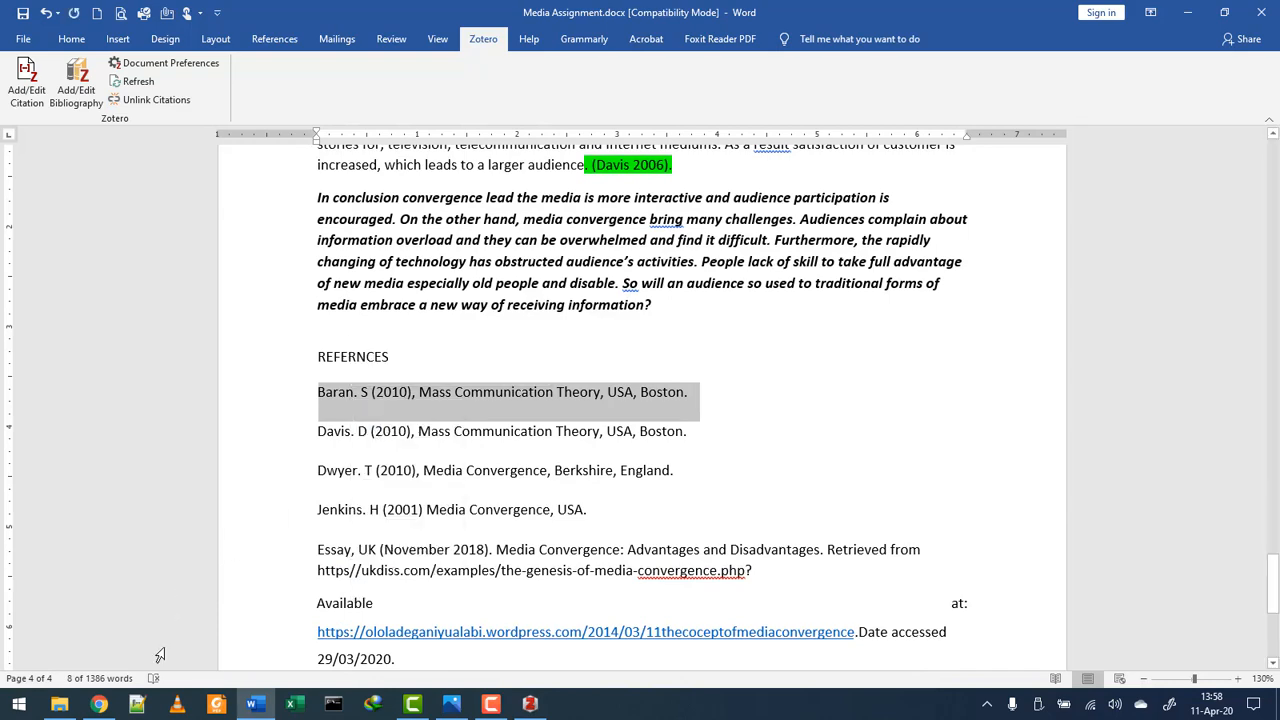
click(98, 704)
- Search Google Scholar using the pasted Baran reference as the query
click(441, 260)
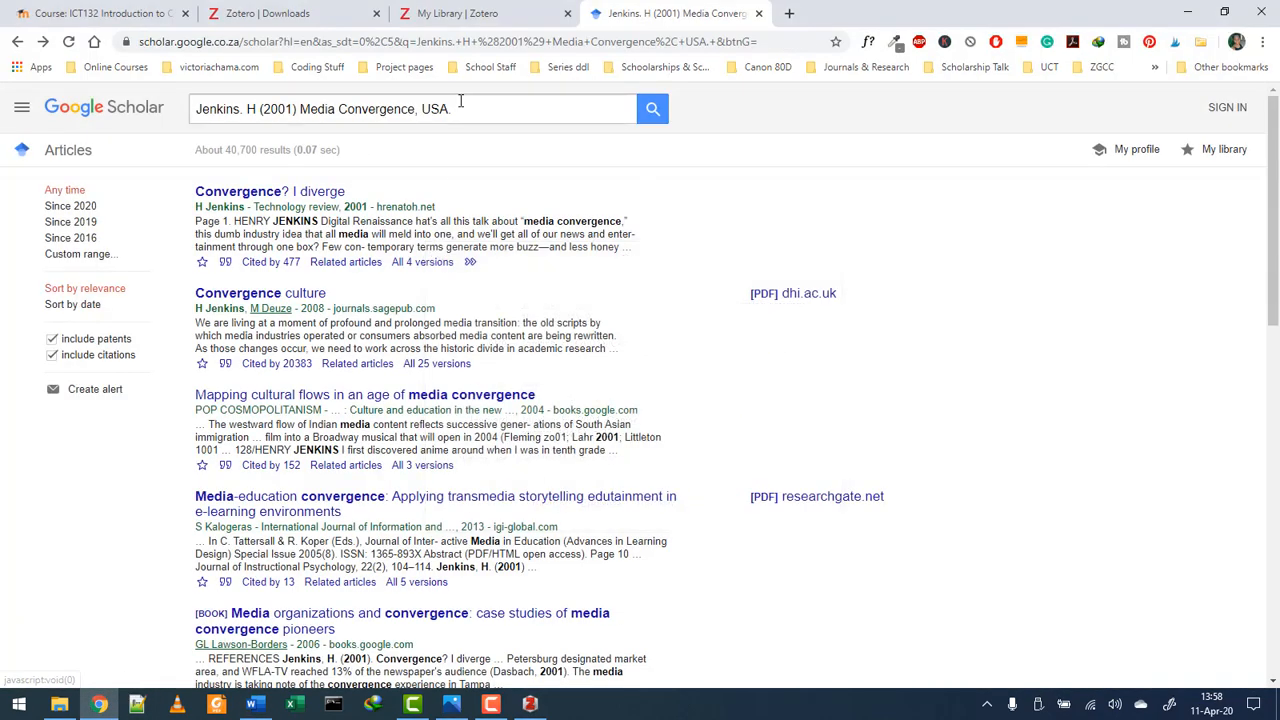
drag(455, 109, 185, 108)
key(BackSpace)
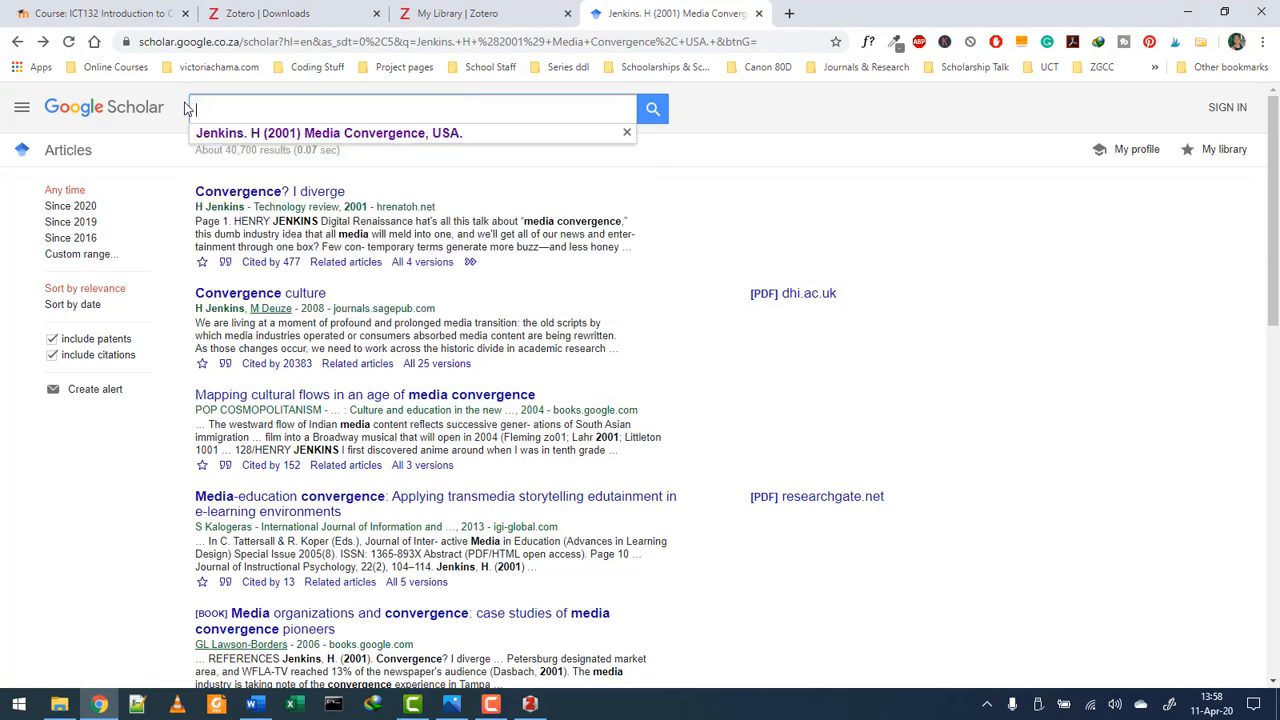
key(ctrl+v)
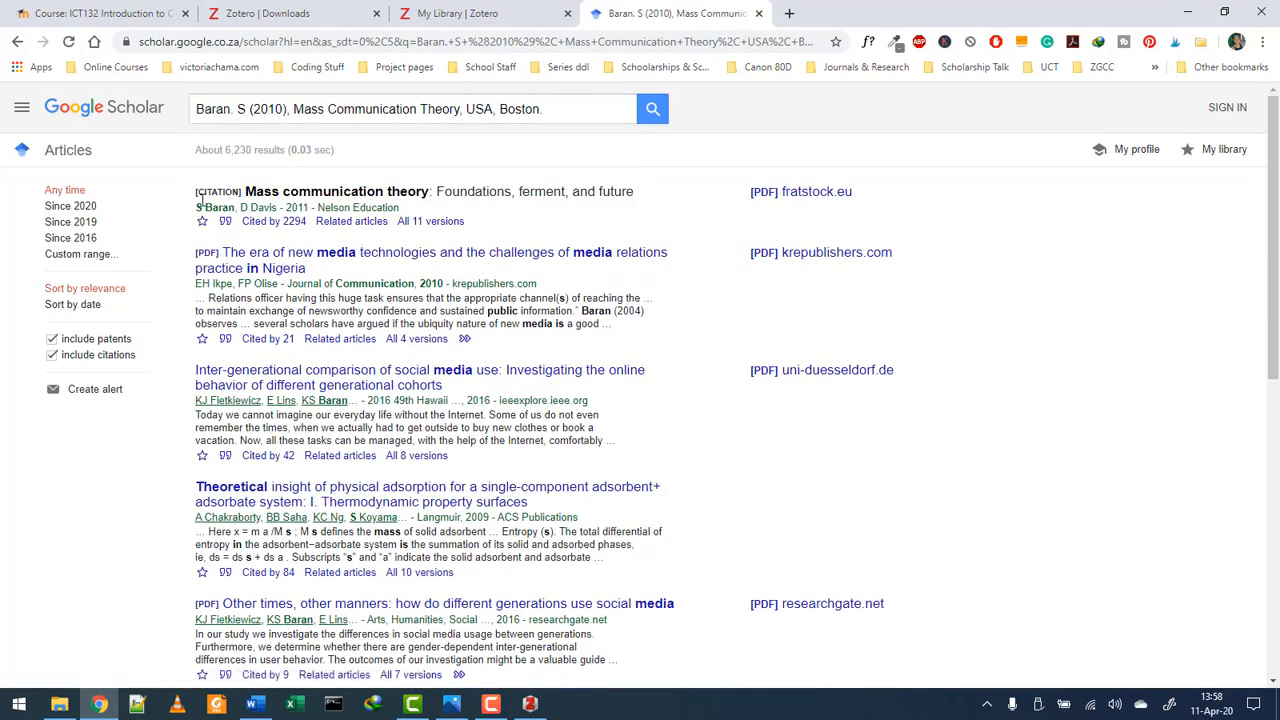
- Copy the BibTeX entry for Mass communication theory (2011) and return to the results
click(225, 221)
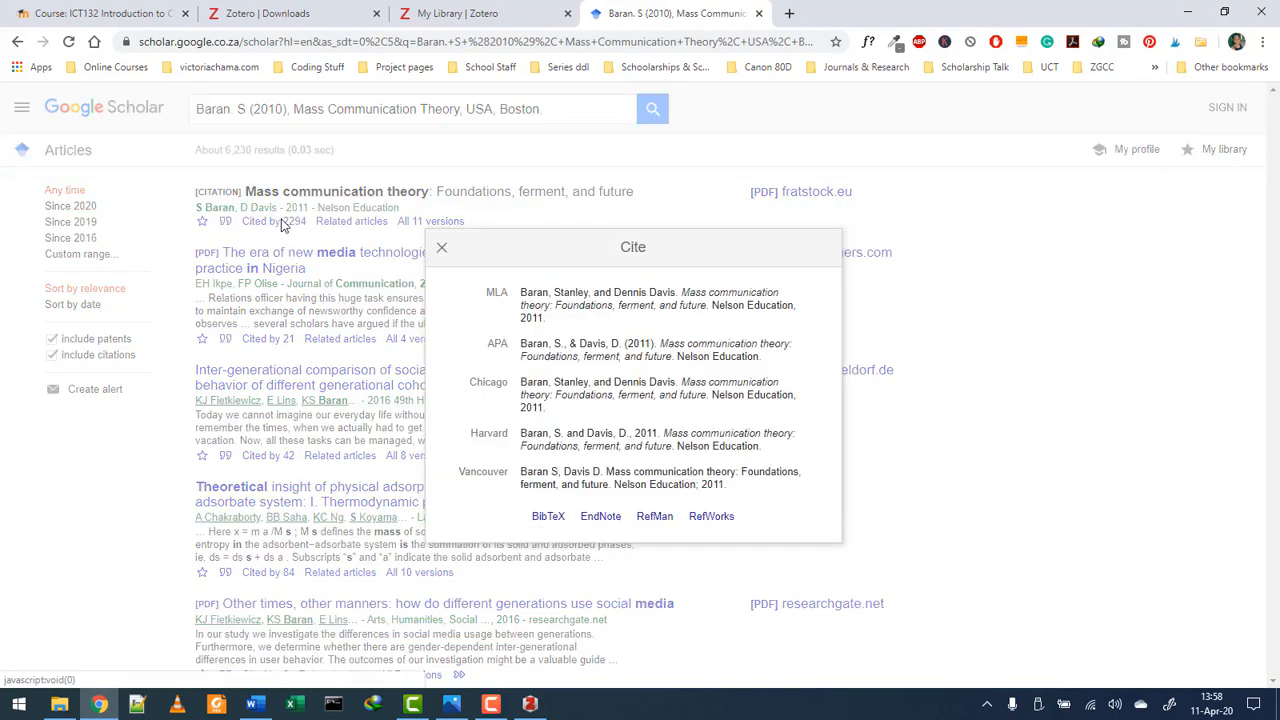
click(545, 516)
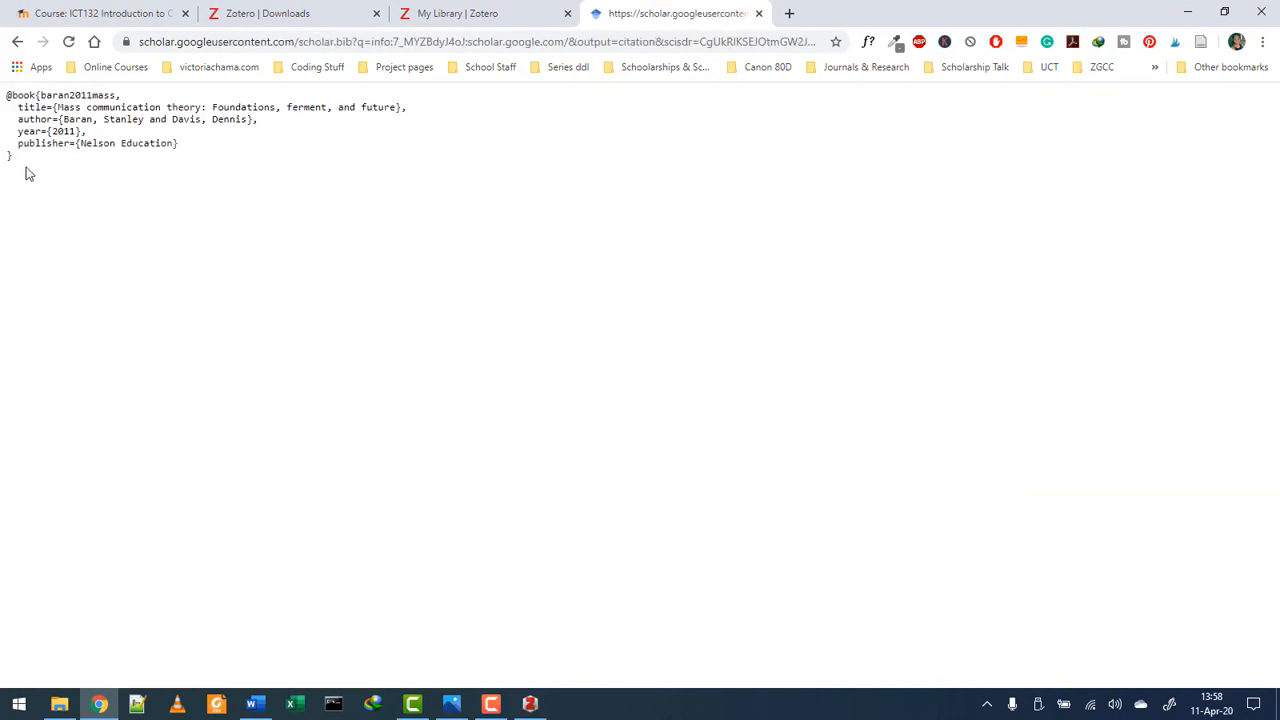
drag(26, 171, 2, 96)
right_click(17, 119)
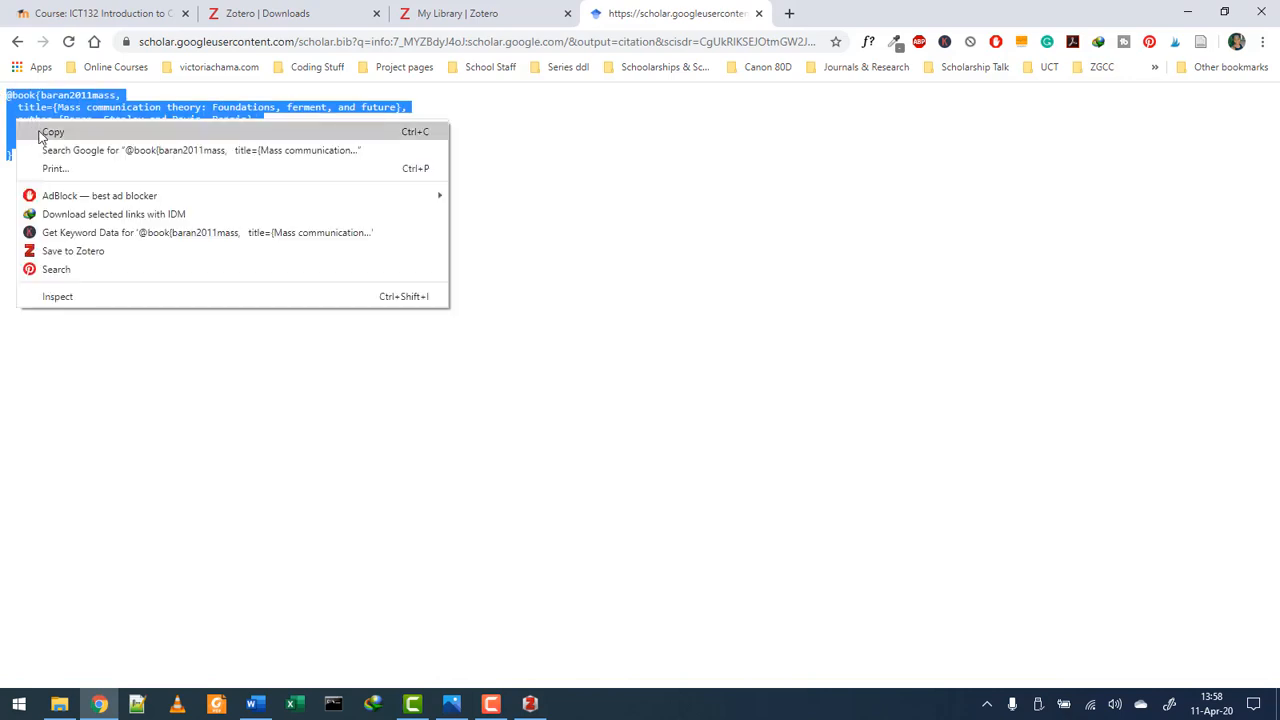
click(40, 129)
click(17, 41)
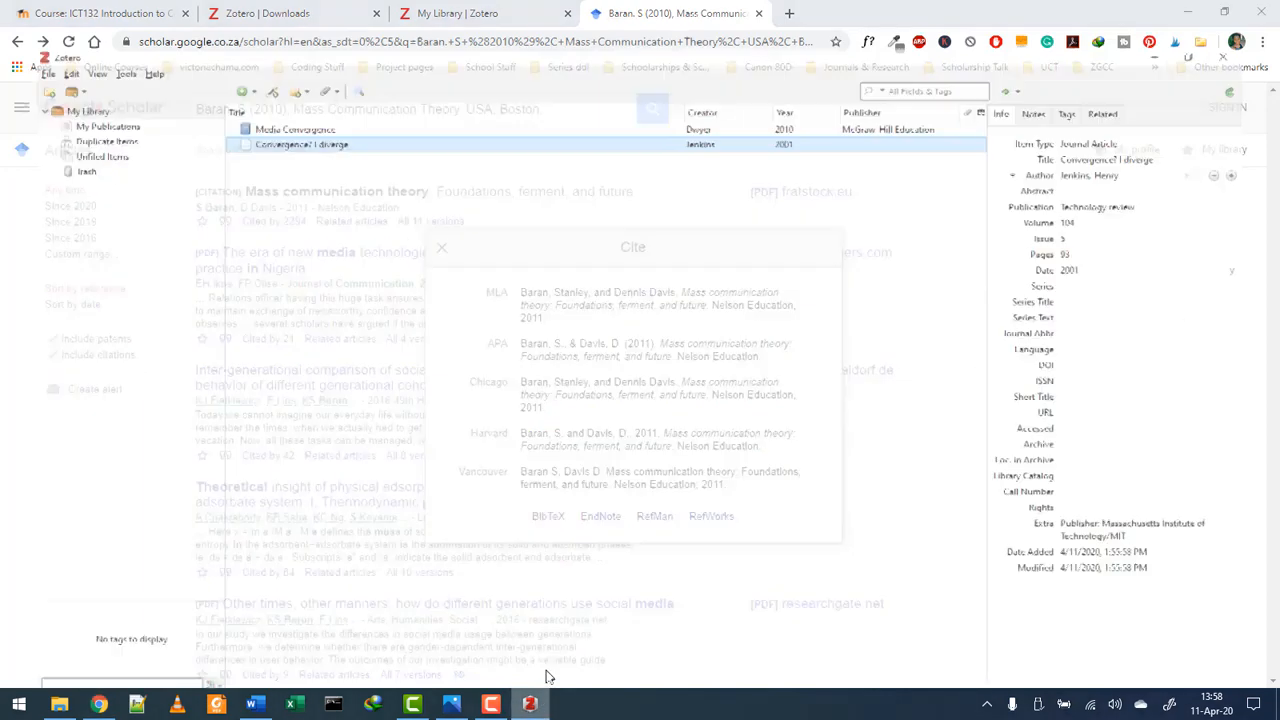
- Import the copied Baran and Davis BibTeX into Zotero from the clipboard
click(530, 704)
click(12, 28)
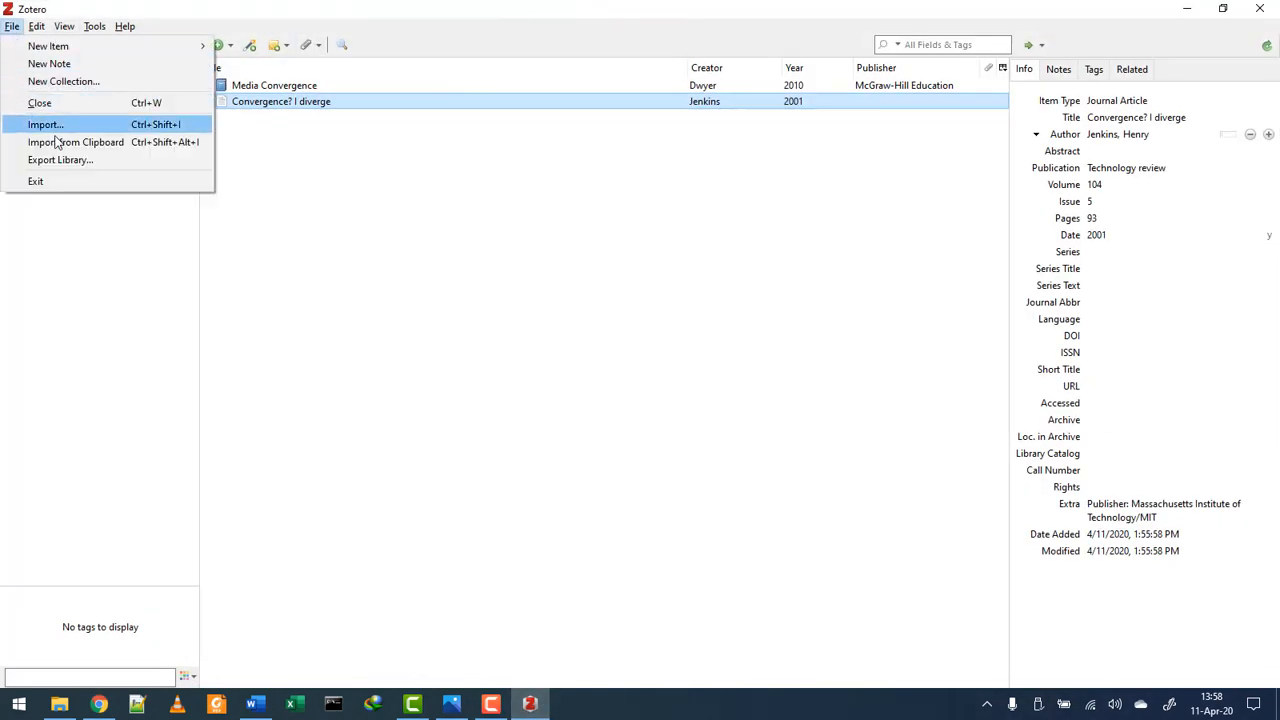
click(87, 145)
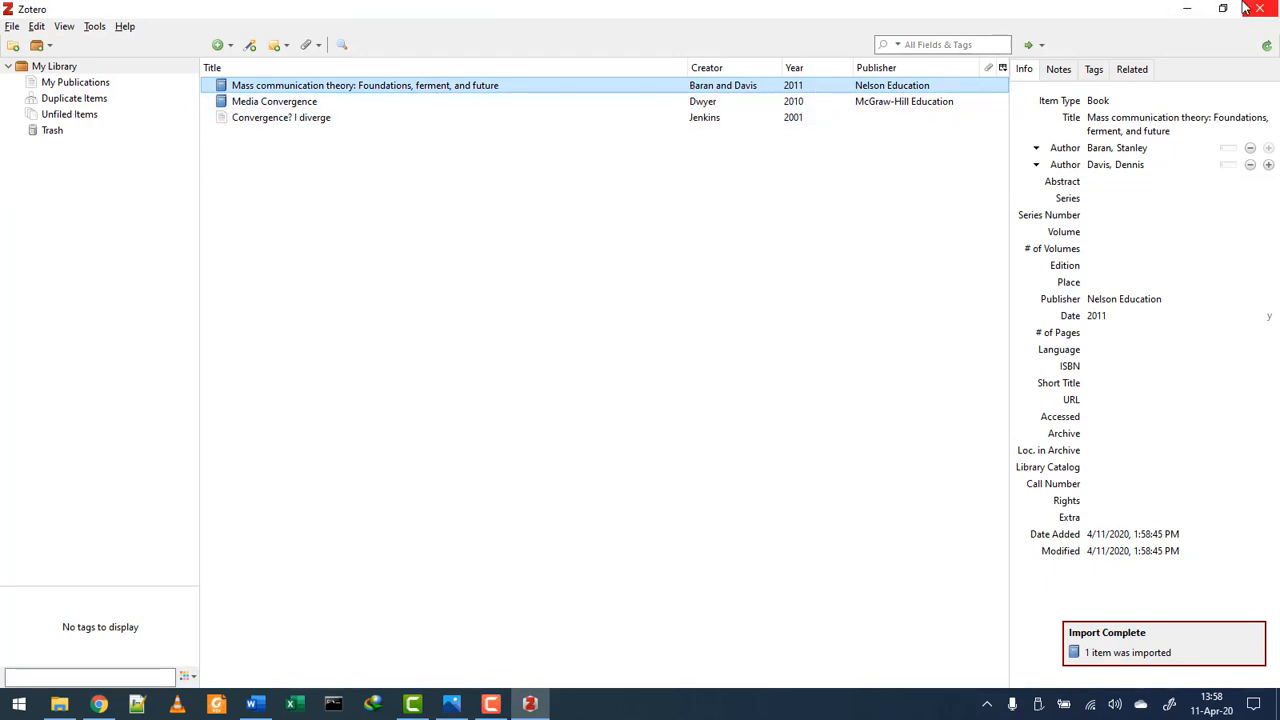
click(1187, 8)
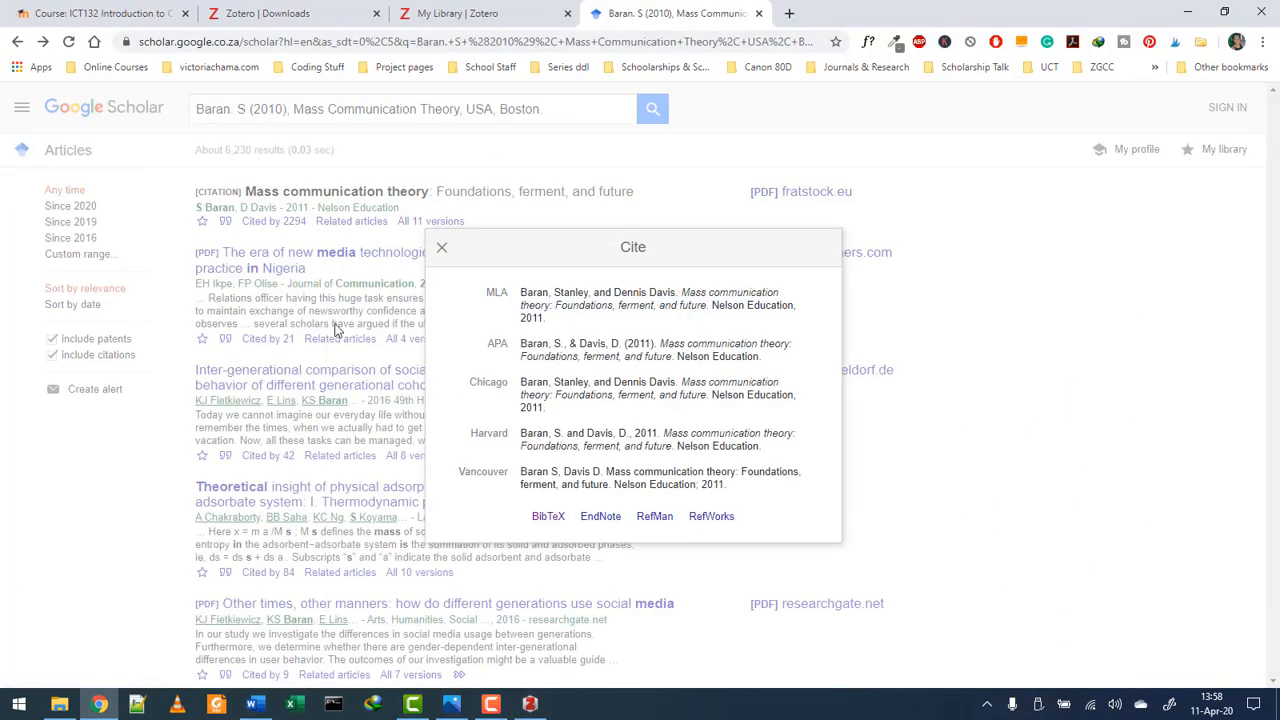
- Insert a (Baran and Davis, 2011) citation before 'Baran (2010)' by searching 'bara'
click(441, 247)
click(253, 705)
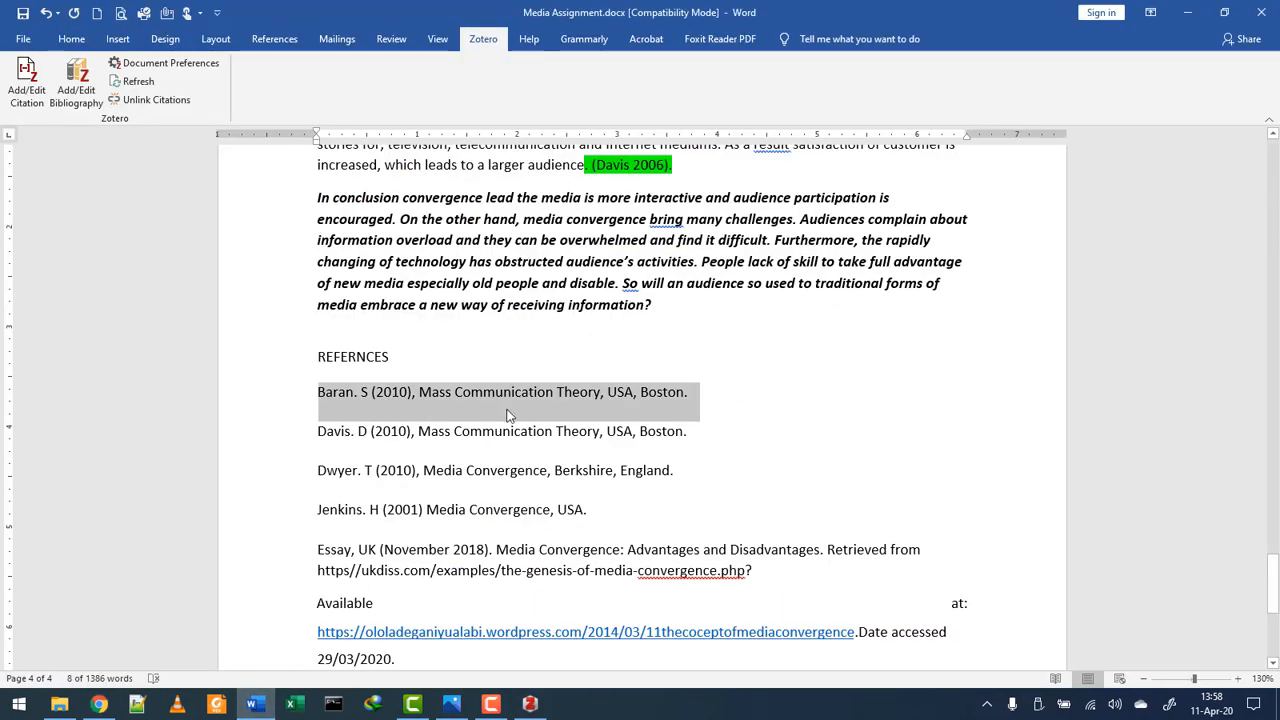
scroll(688, 338, up, 12)
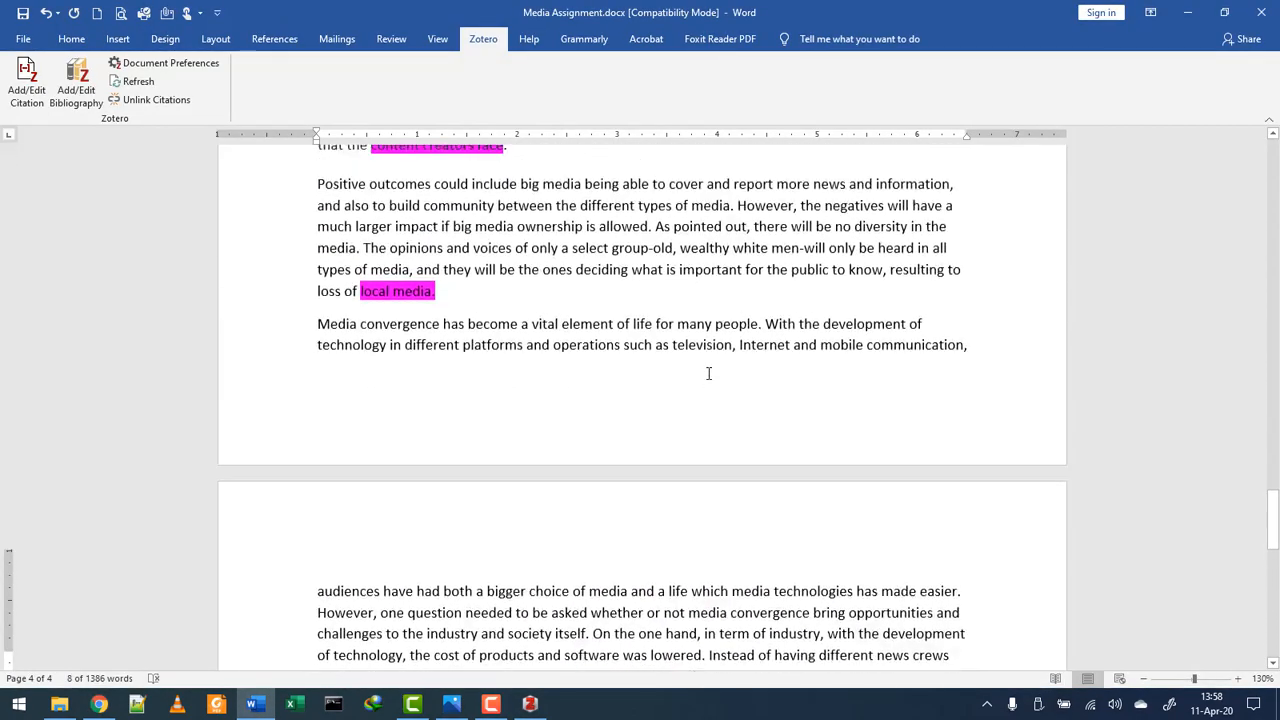
scroll(708, 373, up, 6)
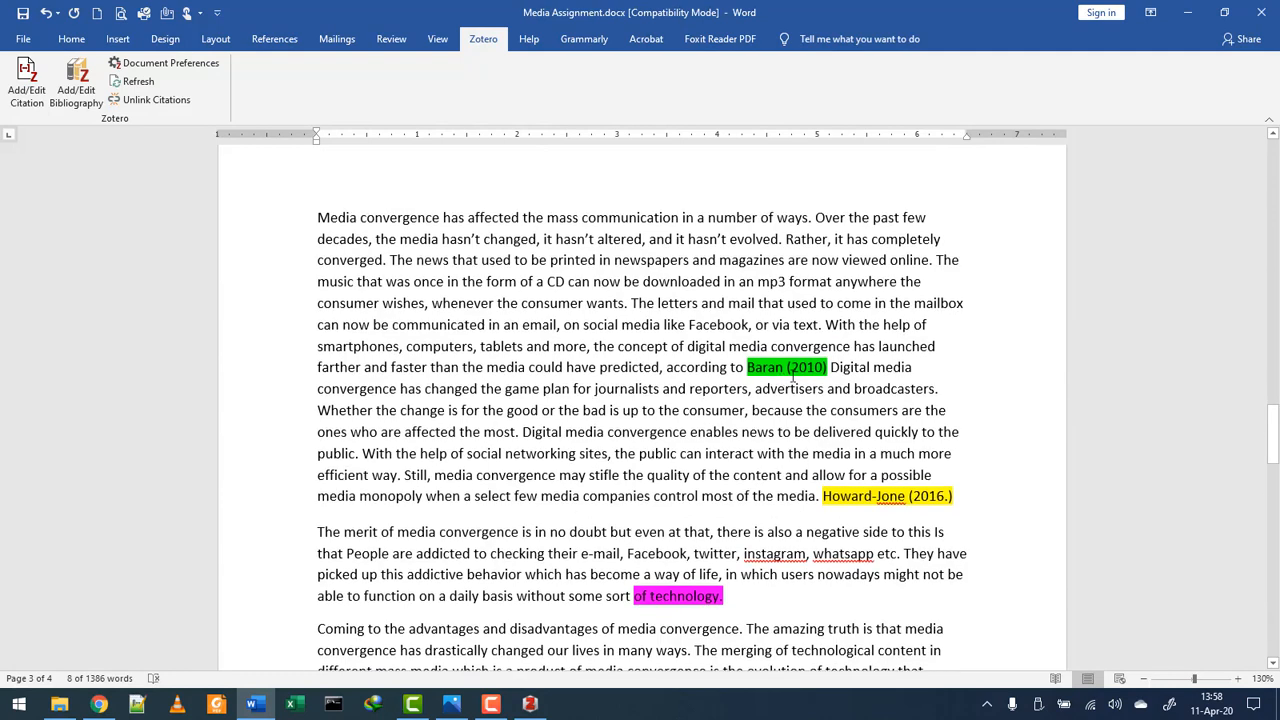
click(744, 367)
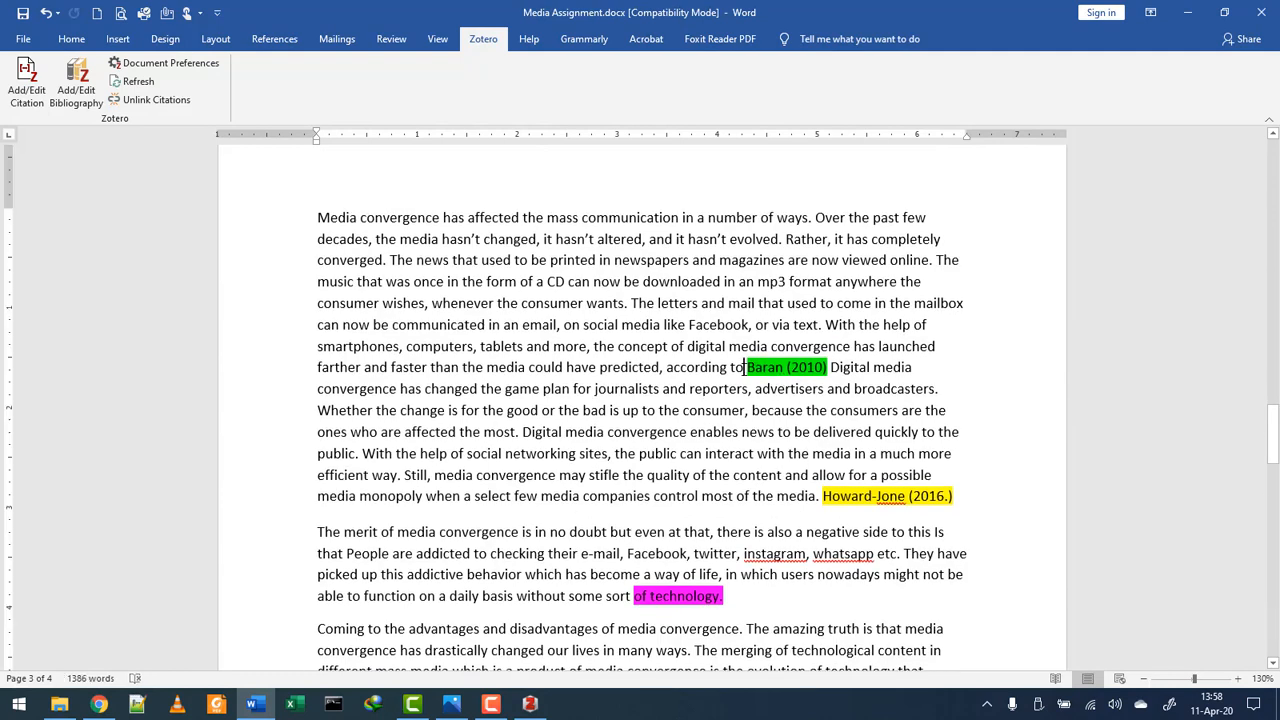
click(26, 80)
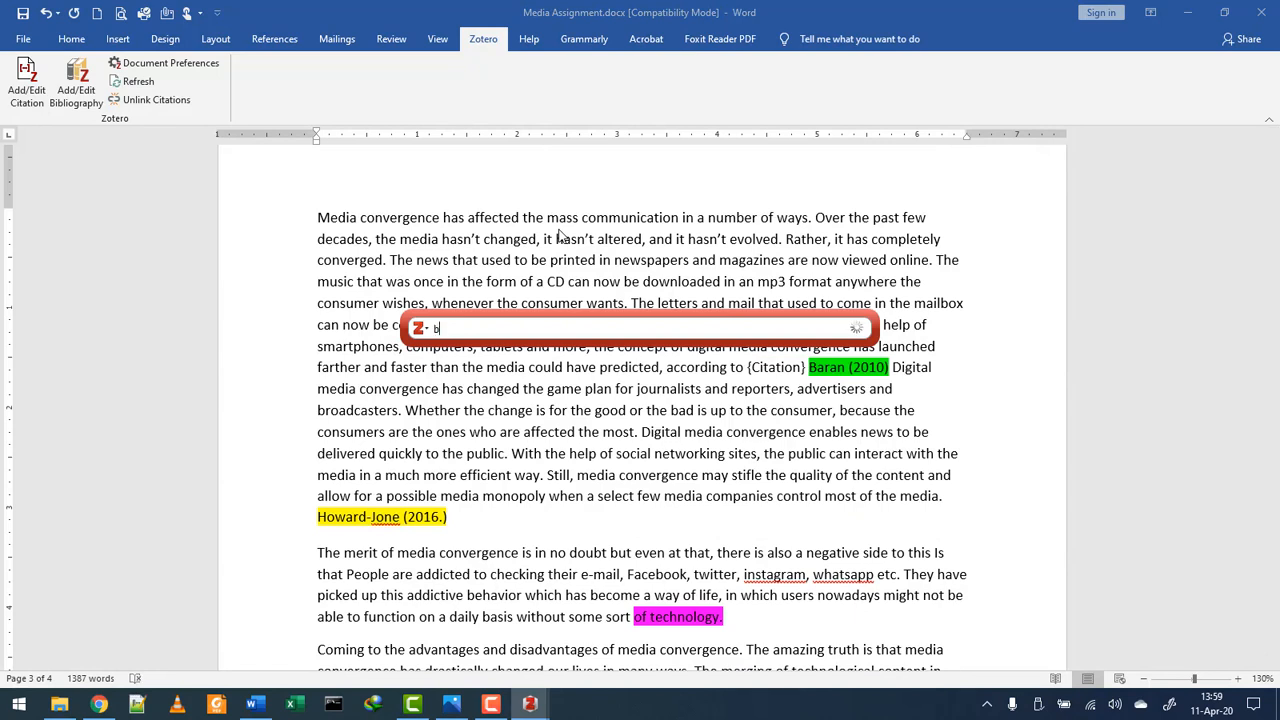
text(bara)
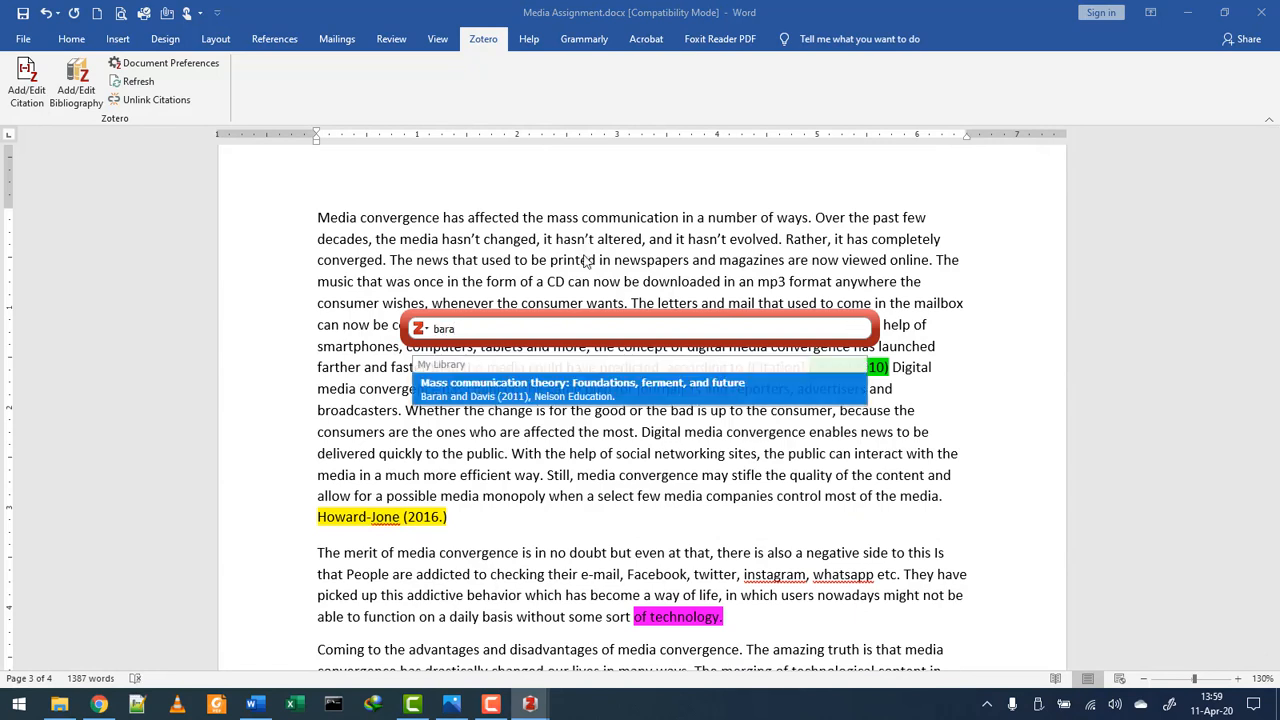
click(524, 394)
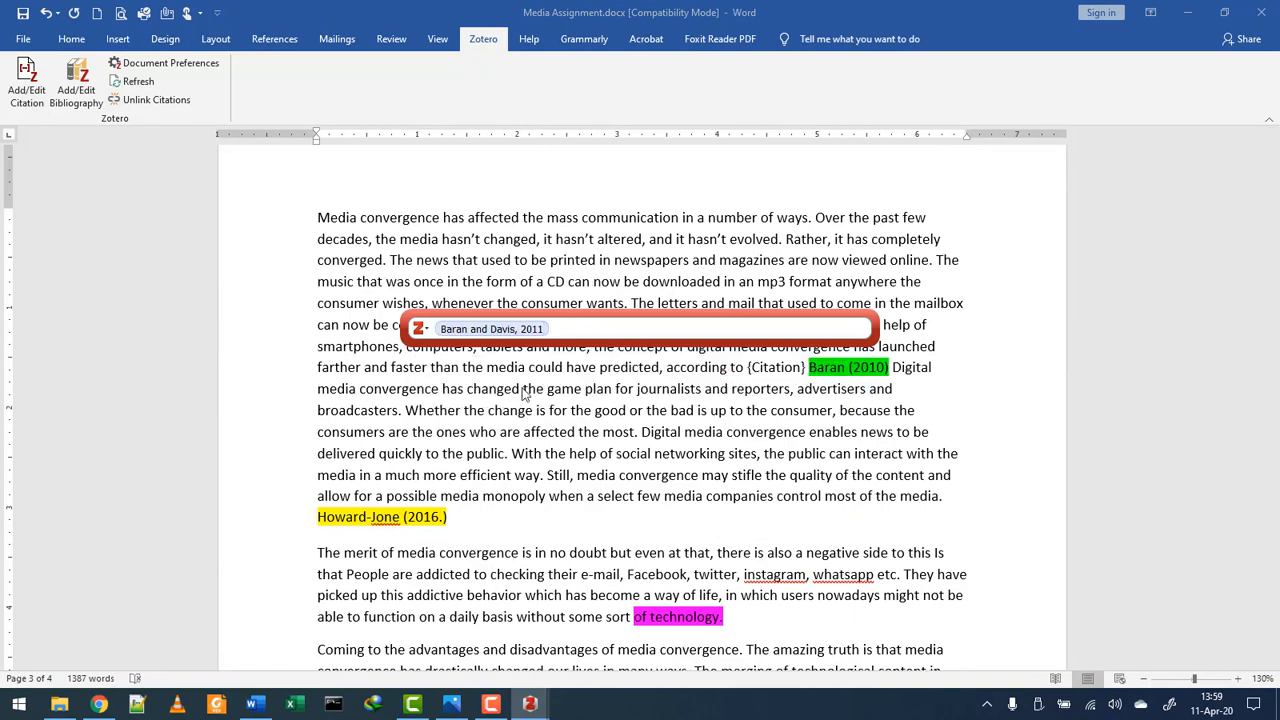
key(Return)
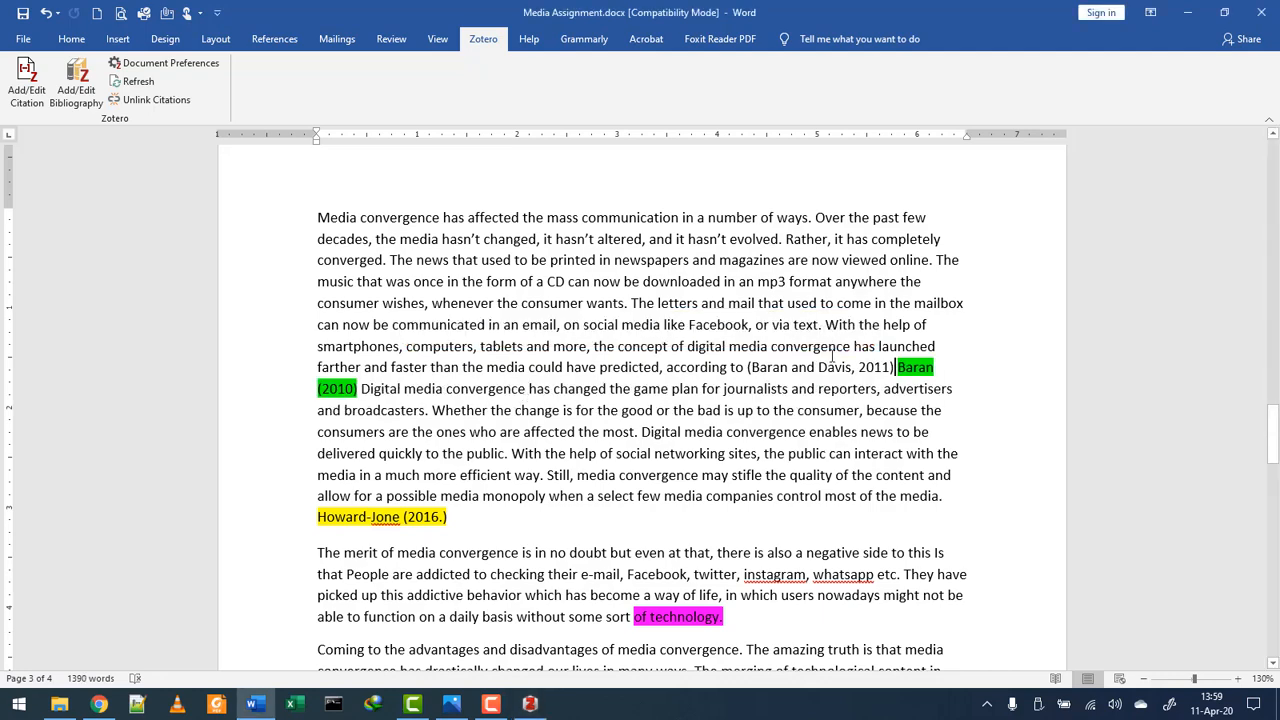
- Check the new citation, then scroll down through the reference list
double_click(830, 366)
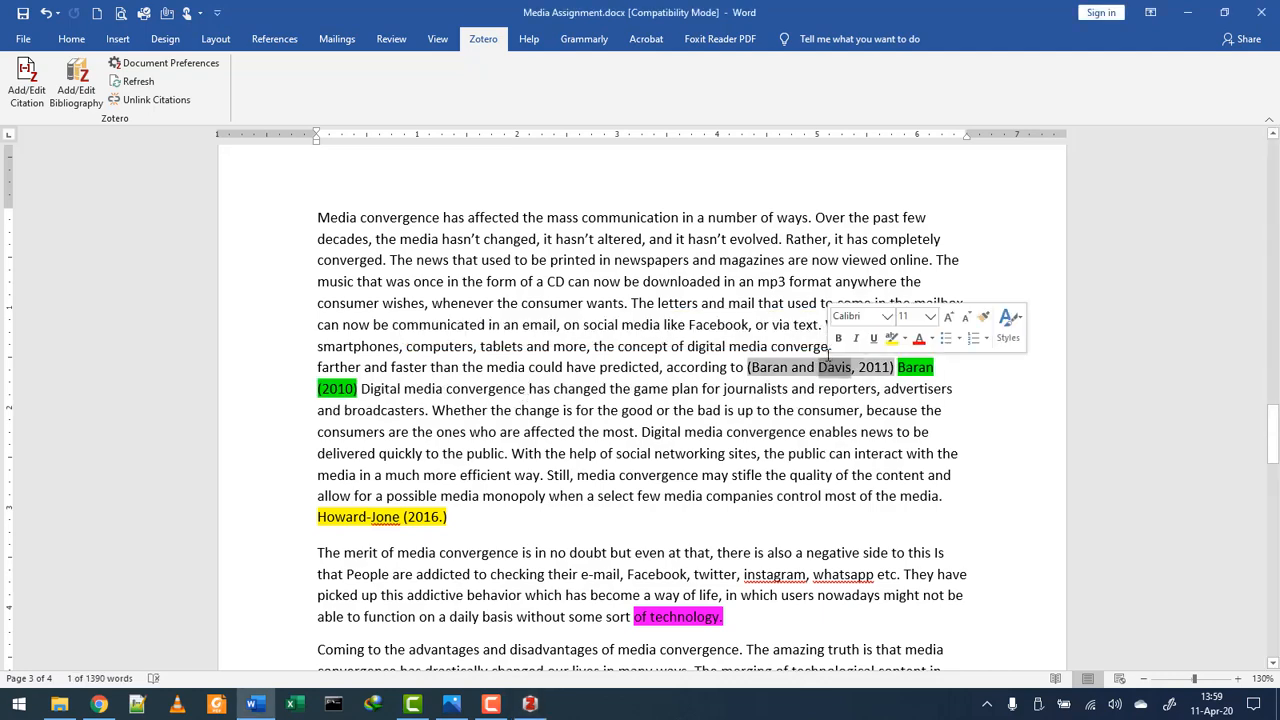
scroll(800, 358, down, 3)
scroll(724, 297, down, 20)
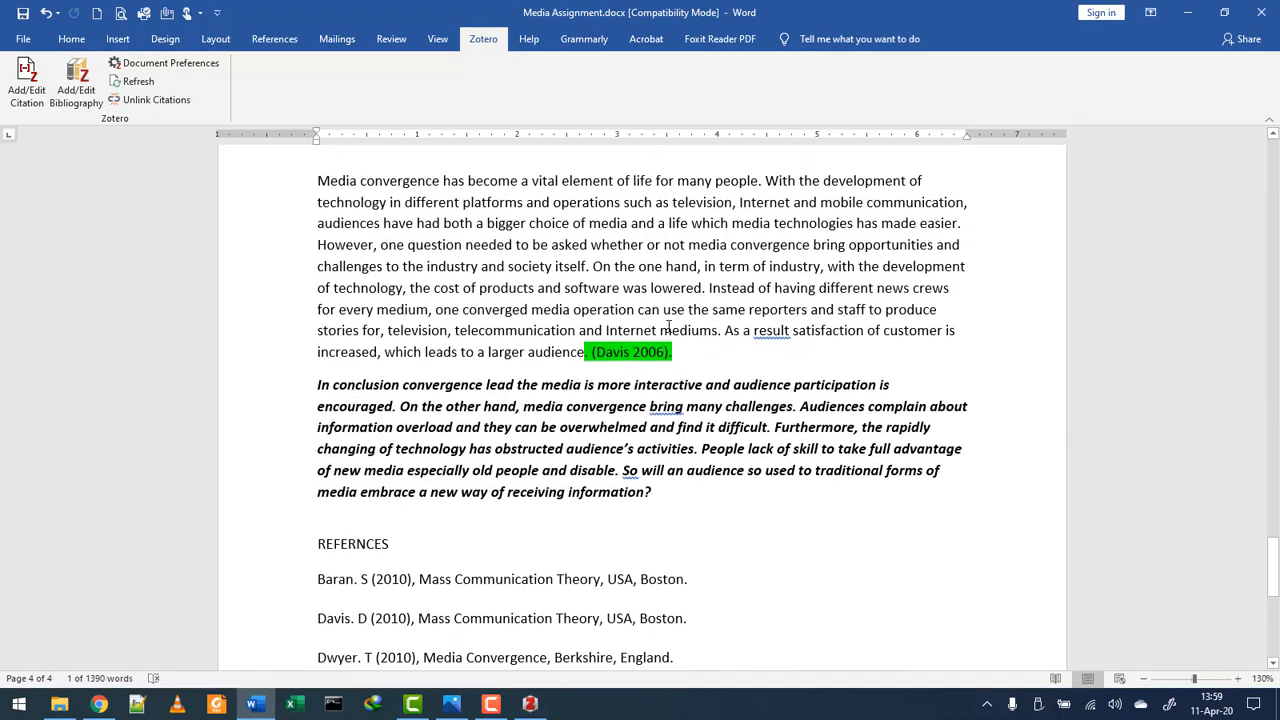
scroll(668, 328, down, 4)
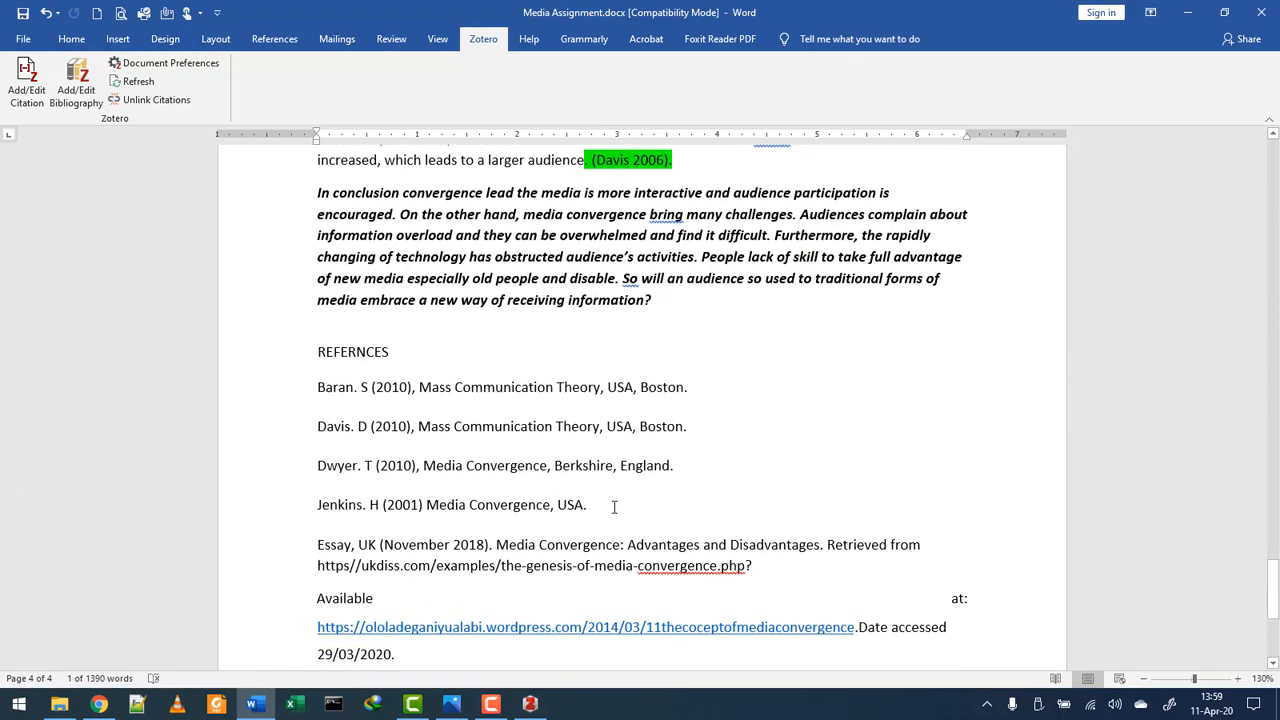
drag(614, 507, 271, 403)
click(648, 514)
scroll(657, 505, down, 1)
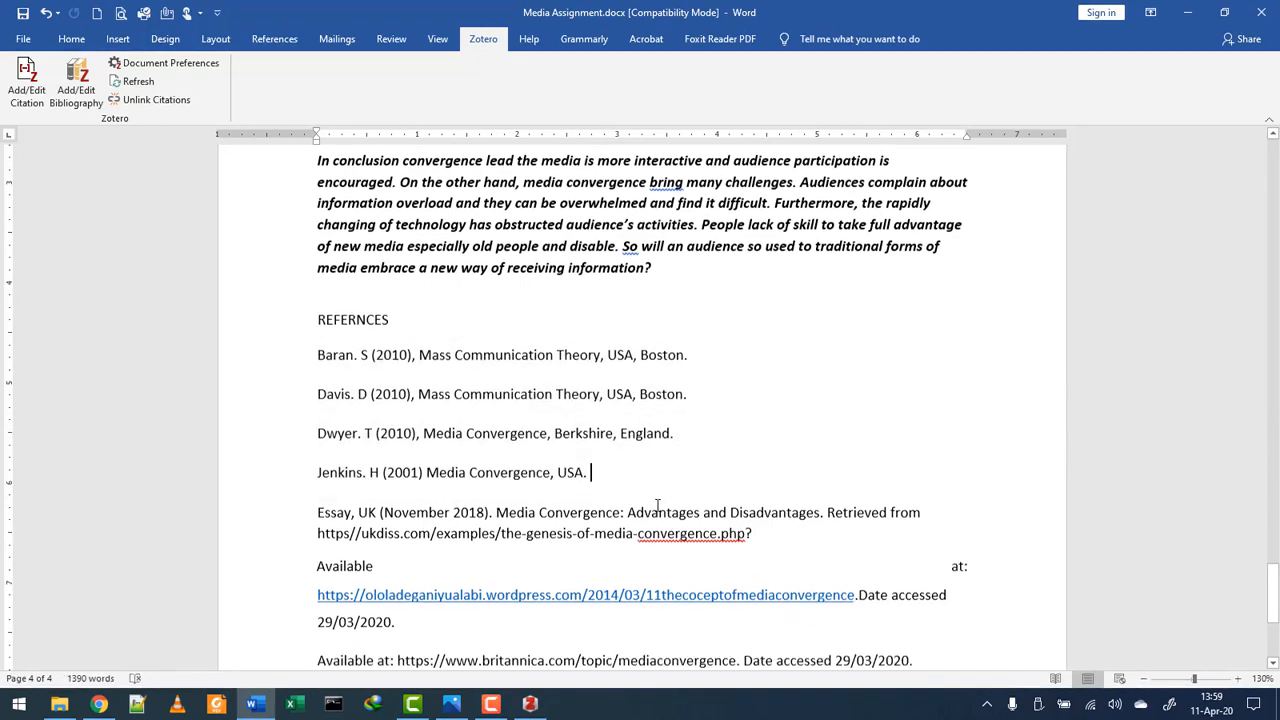
scroll(657, 505, down, 2)
scroll(471, 512, down, 2)
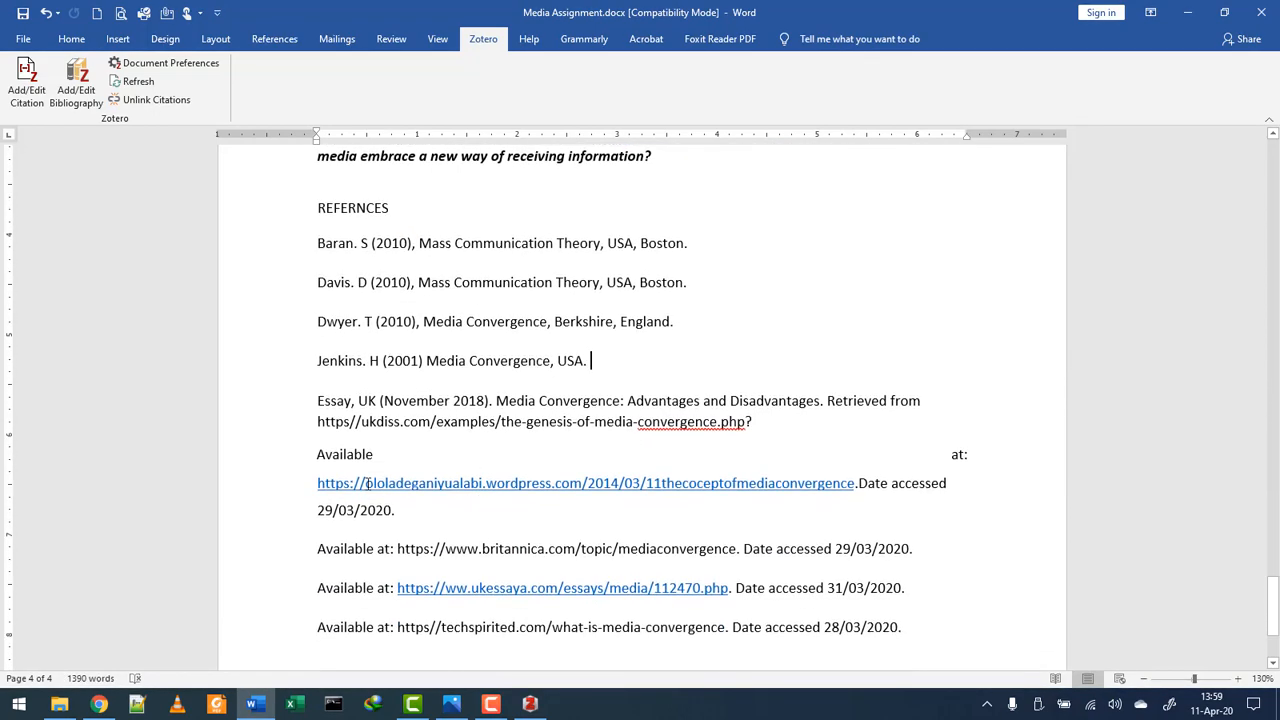
scroll(420, 483, down, 3)
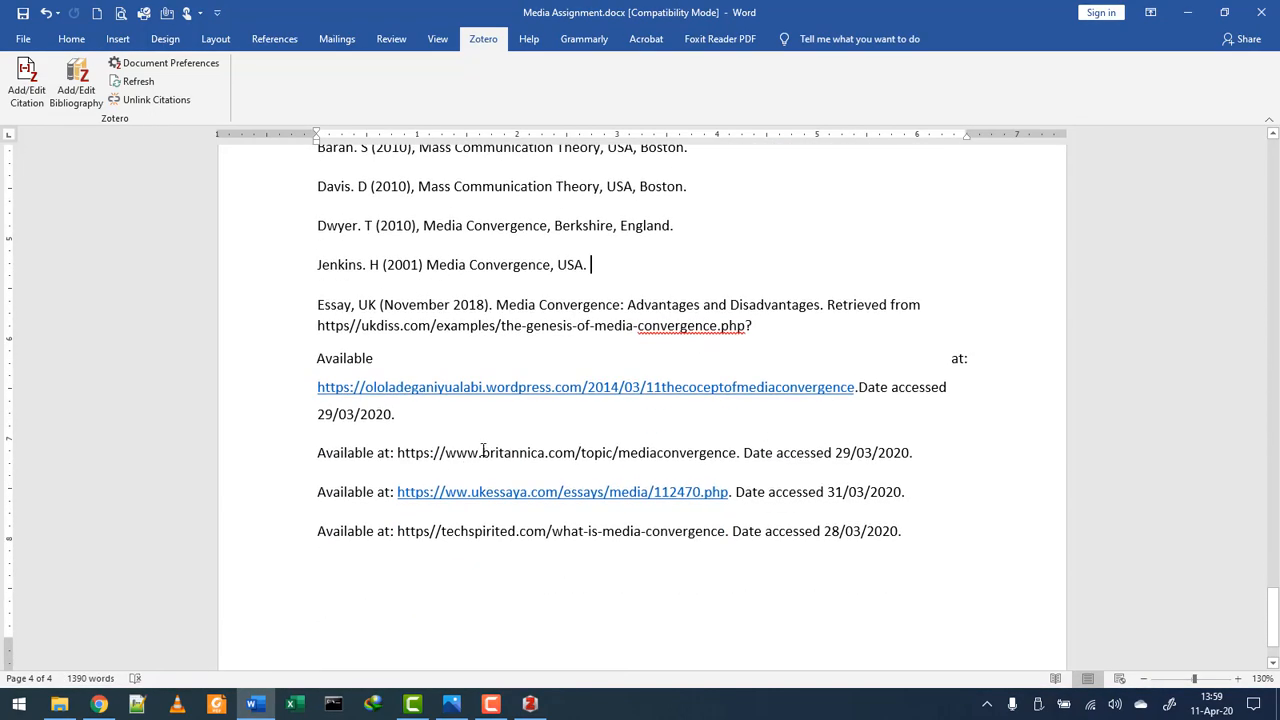
- Test the wordpress reference link and dismiss its 404 error
triple_click(521, 389)
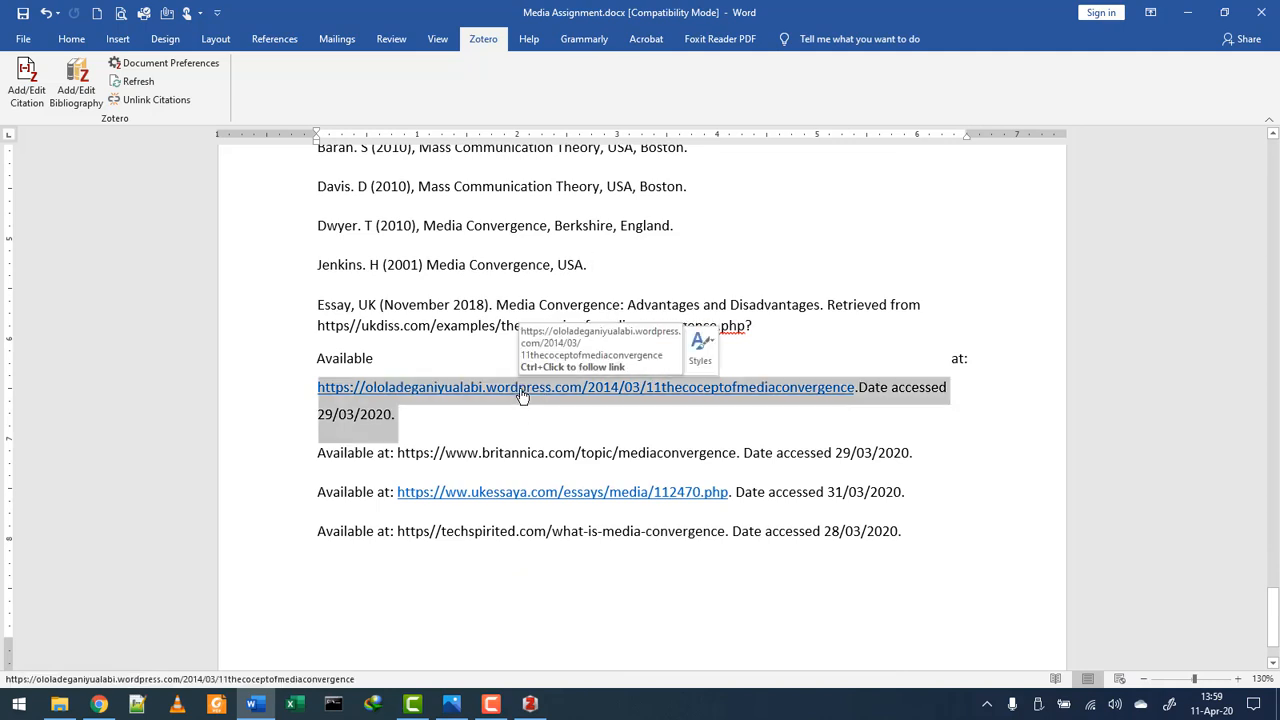
ctrl+click(519, 387)
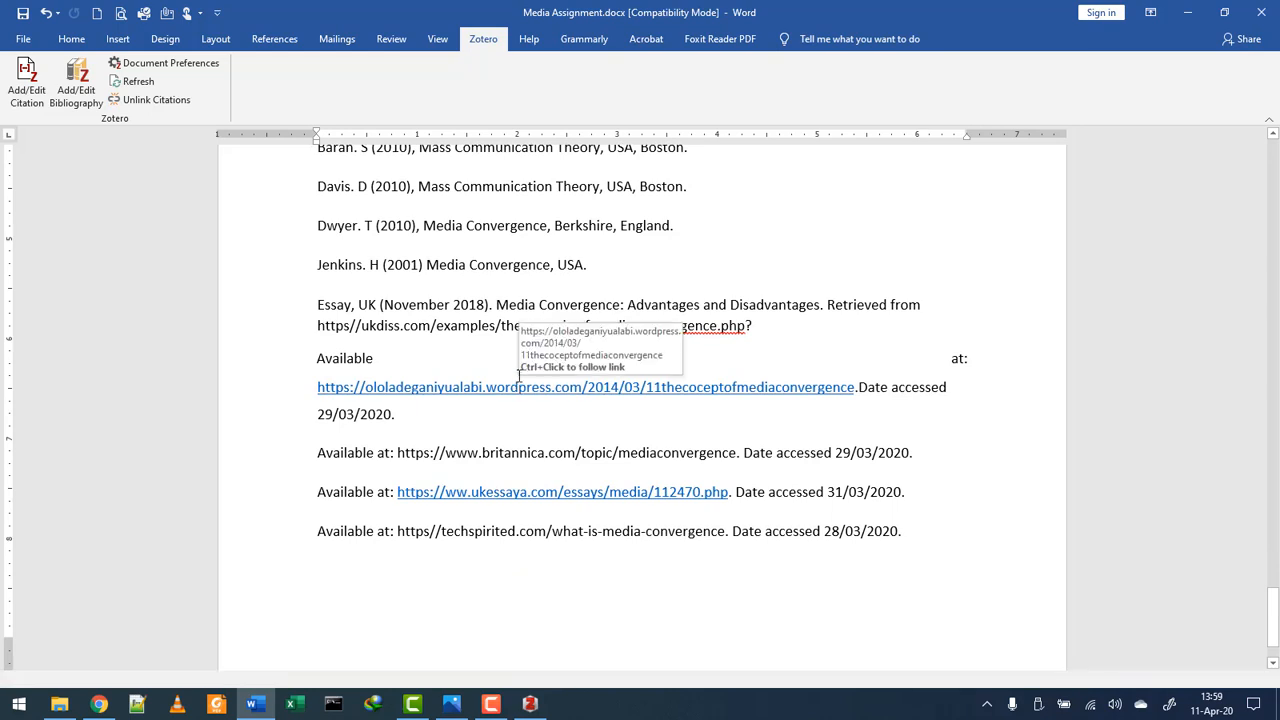
click(648, 396)
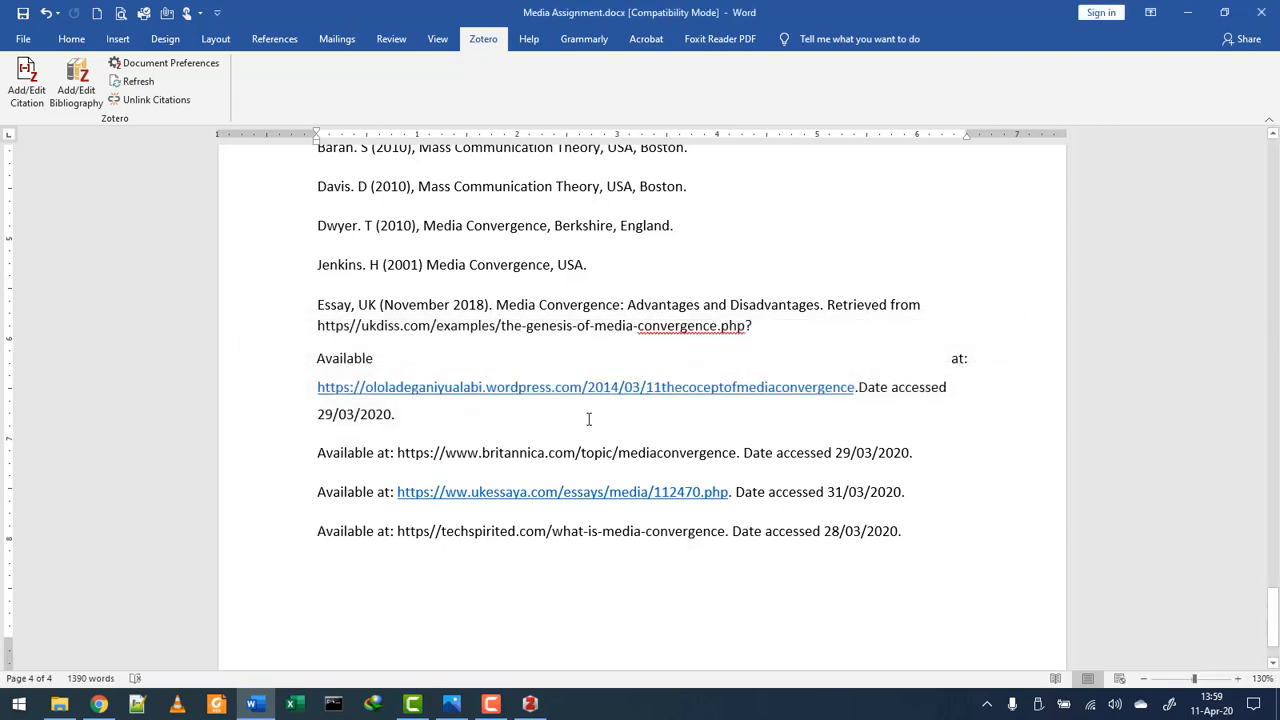
ctrl+click(503, 394)
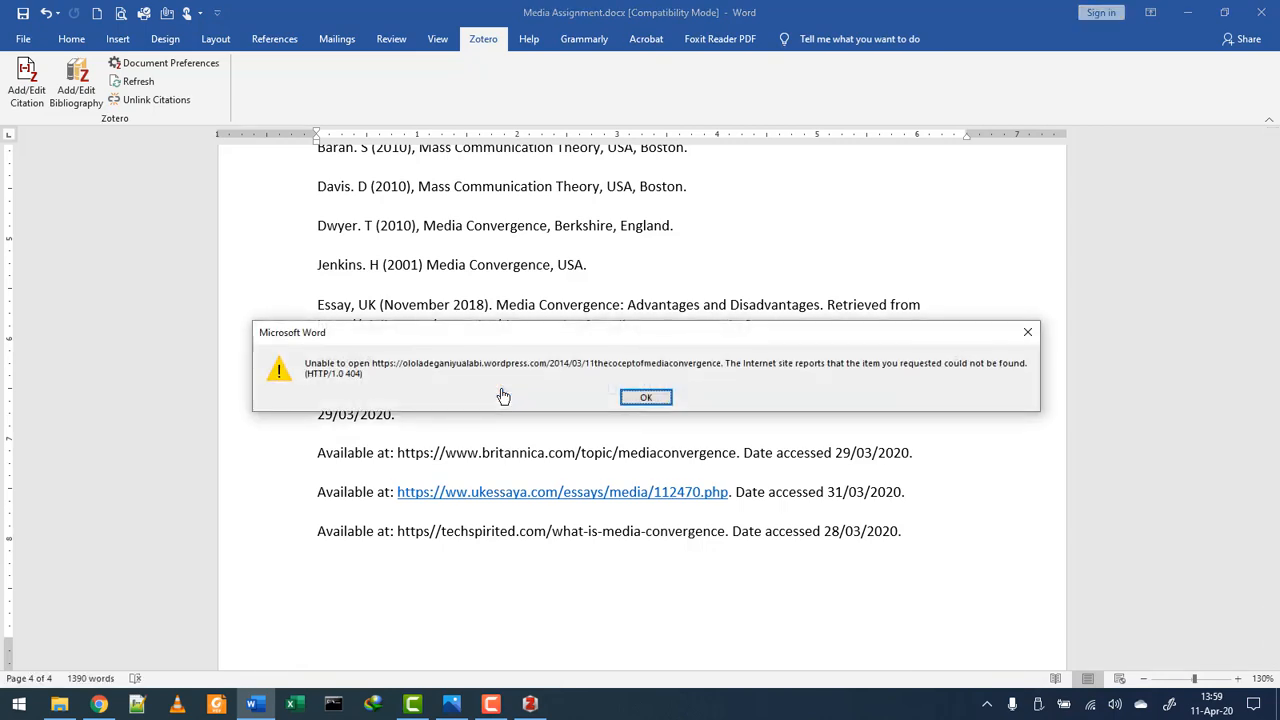
click(646, 397)
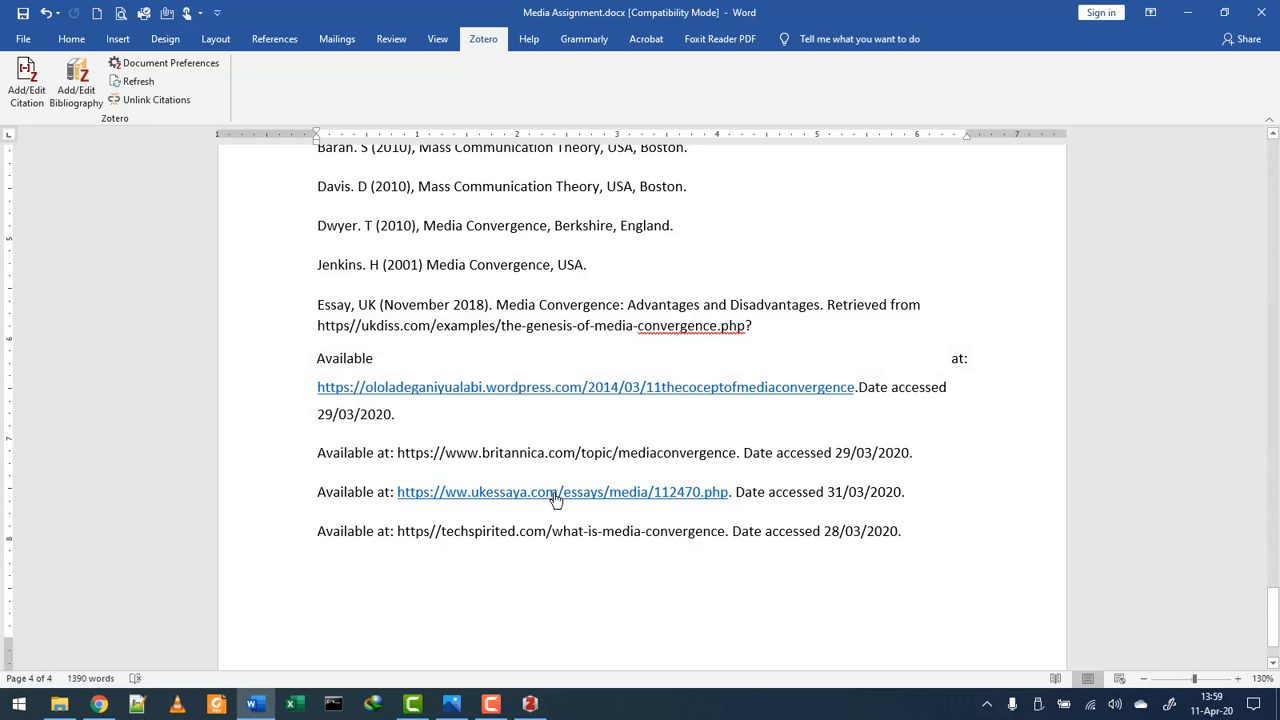
- Select the full ukessaya reference URL for copying
ctrl+click(556, 498)
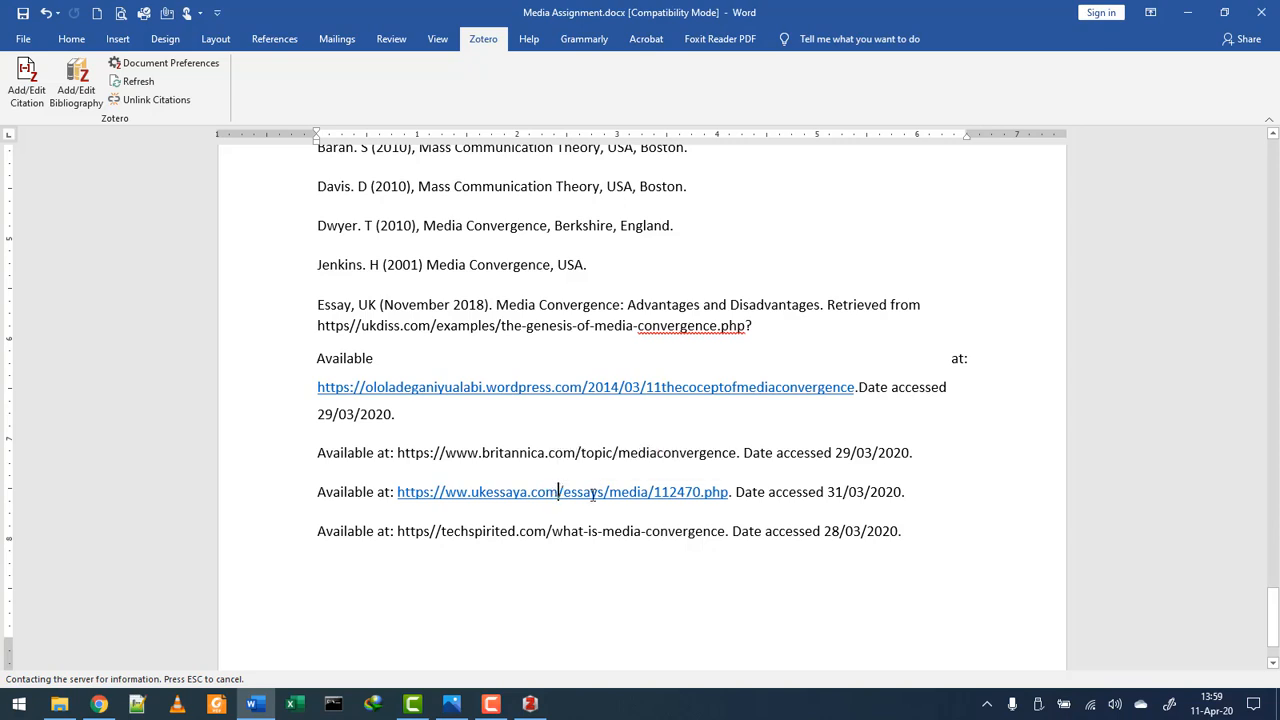
drag(657, 491, 398, 494)
right_click(410, 494)
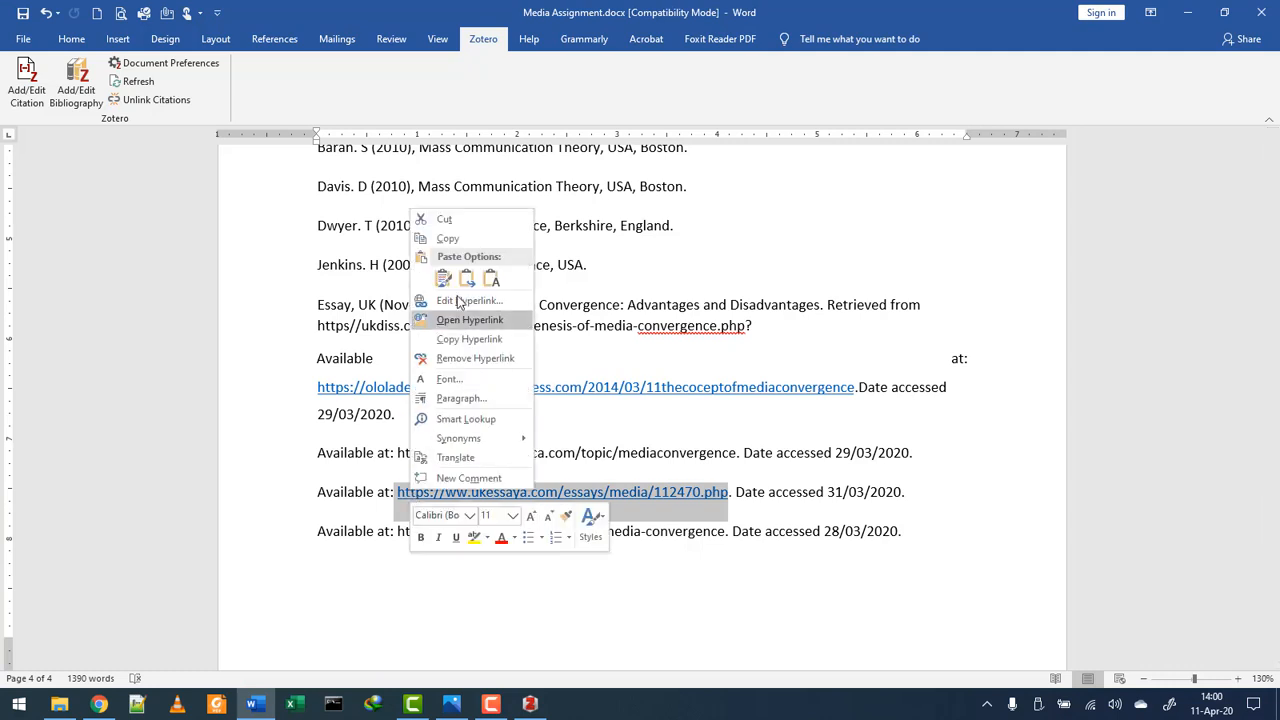
- Copy the ukessaya URL, try it in a new Chrome tab, and close the unreachable tab
click(440, 235)
click(99, 704)
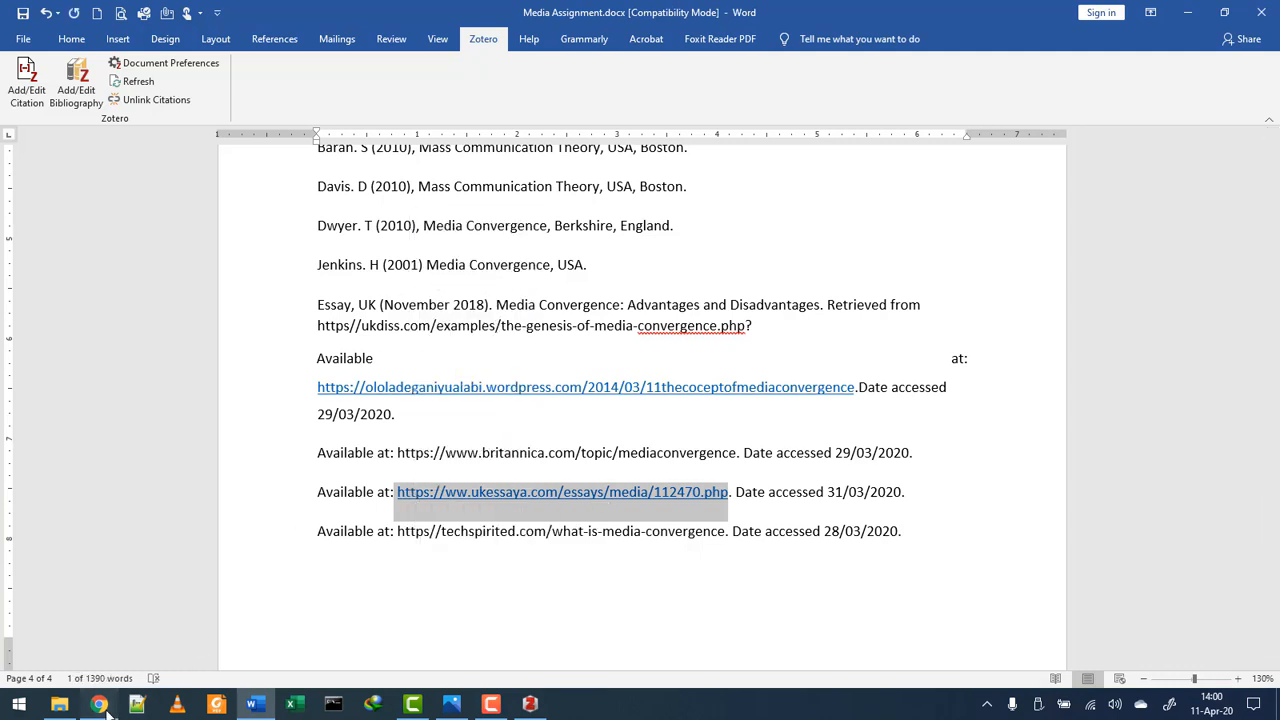
click(786, 14)
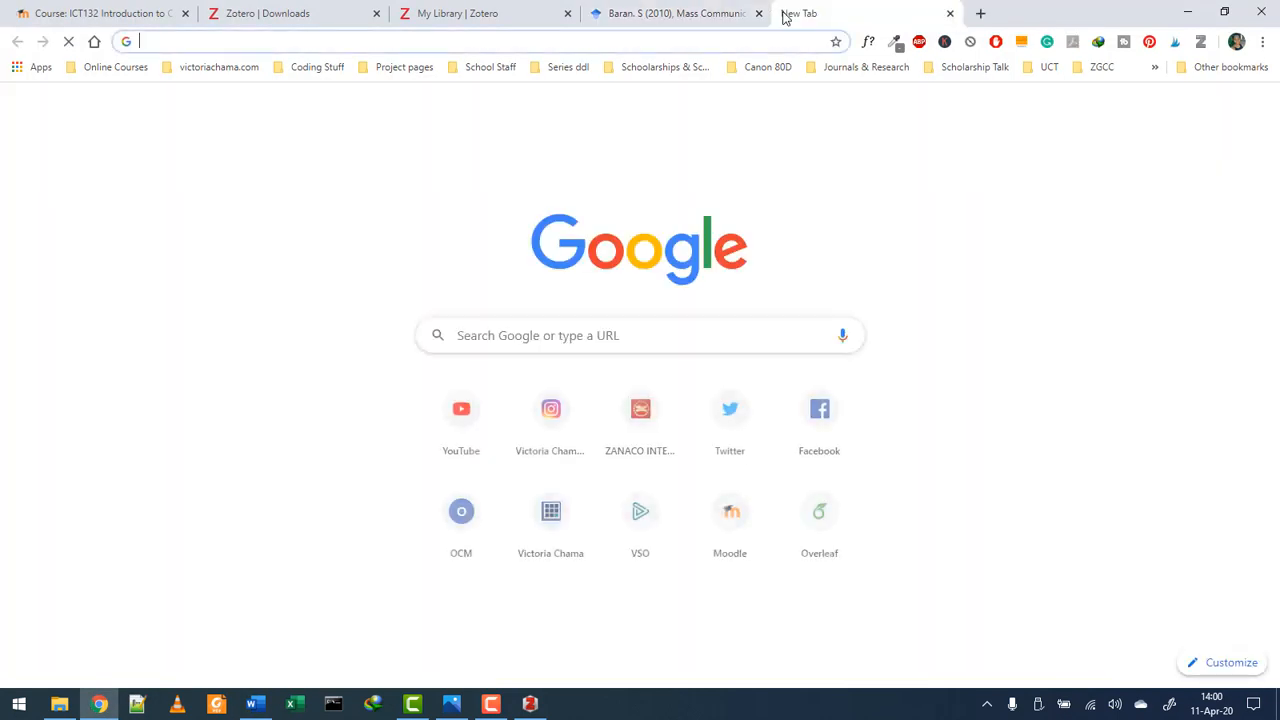
text(https://www.ukessaya.com/essays/media/112470.php)
key(Return)
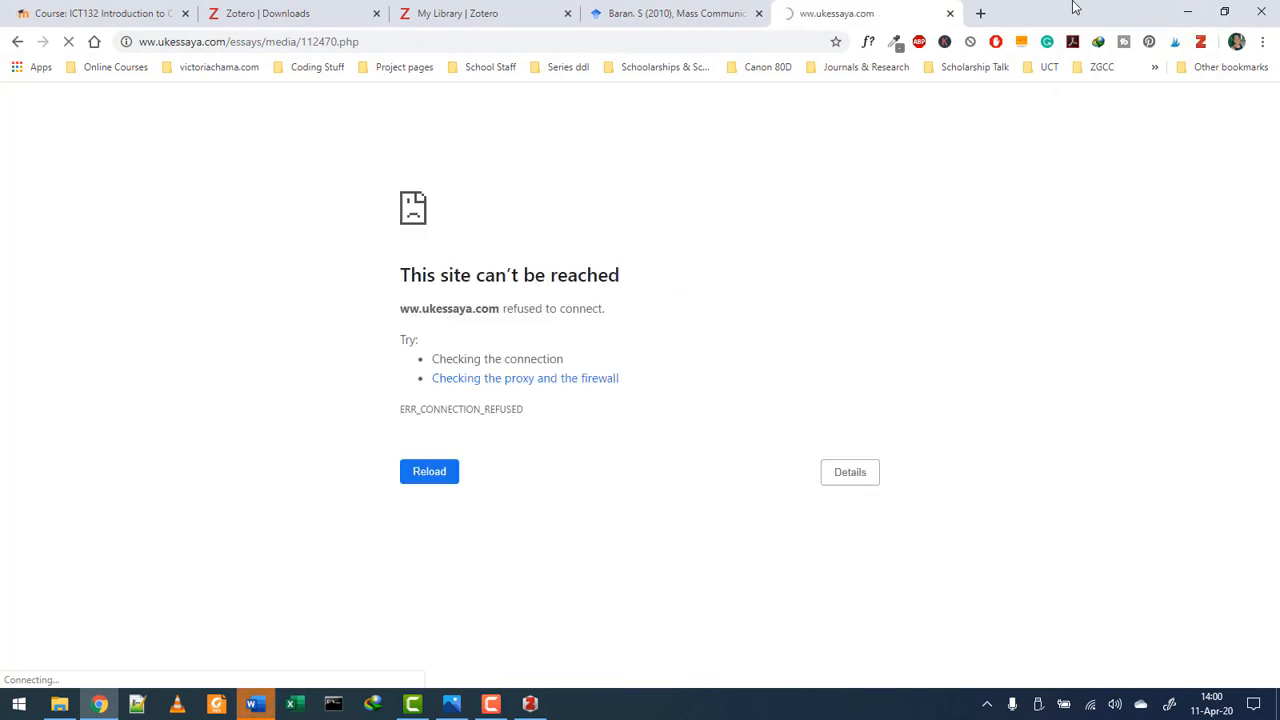
click(950, 15)
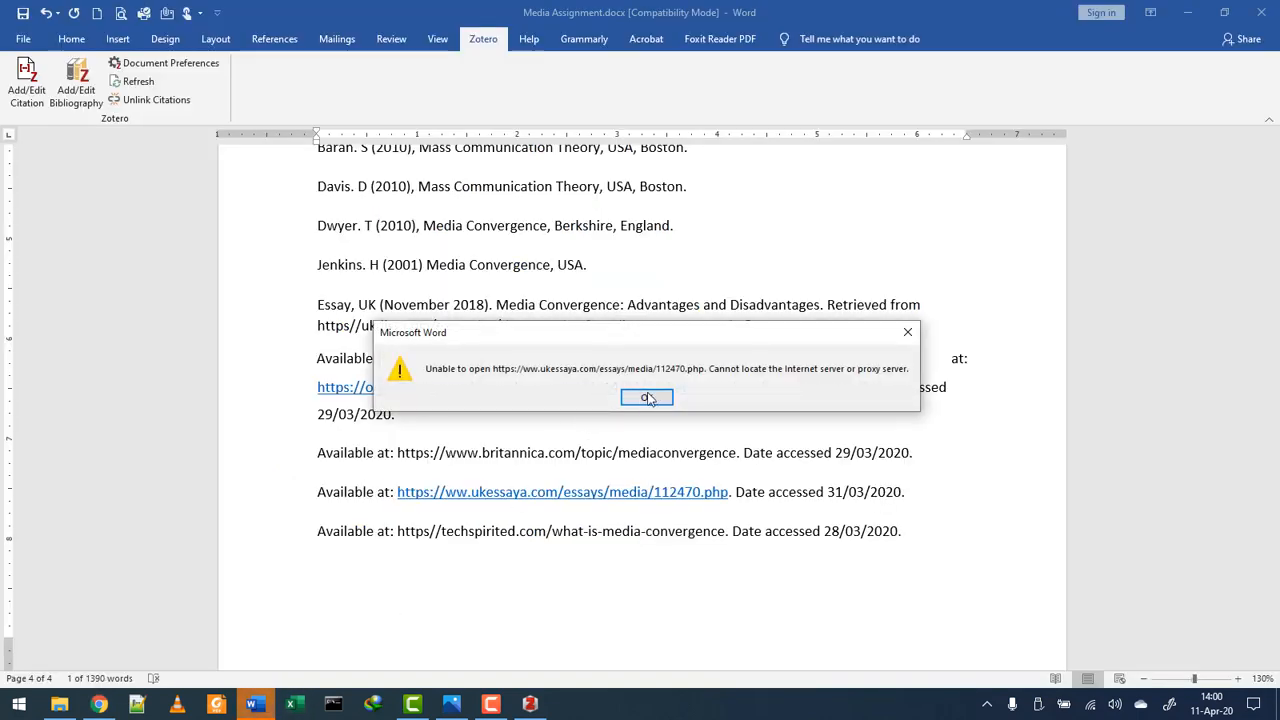
- Copy the Essay, UK title 'Media Convergence: Advantages and Disadvantages' from the references
click(652, 395)
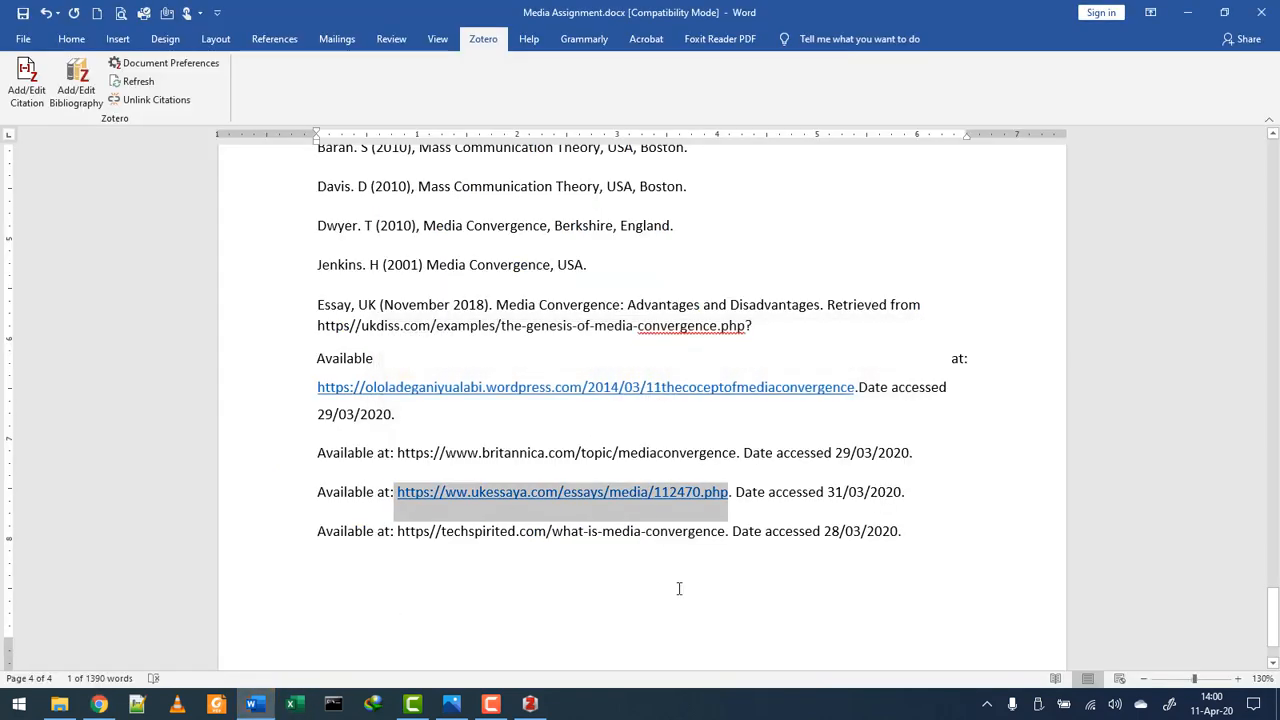
click(634, 551)
scroll(640, 555, up, 5)
scroll(651, 557, down, 3)
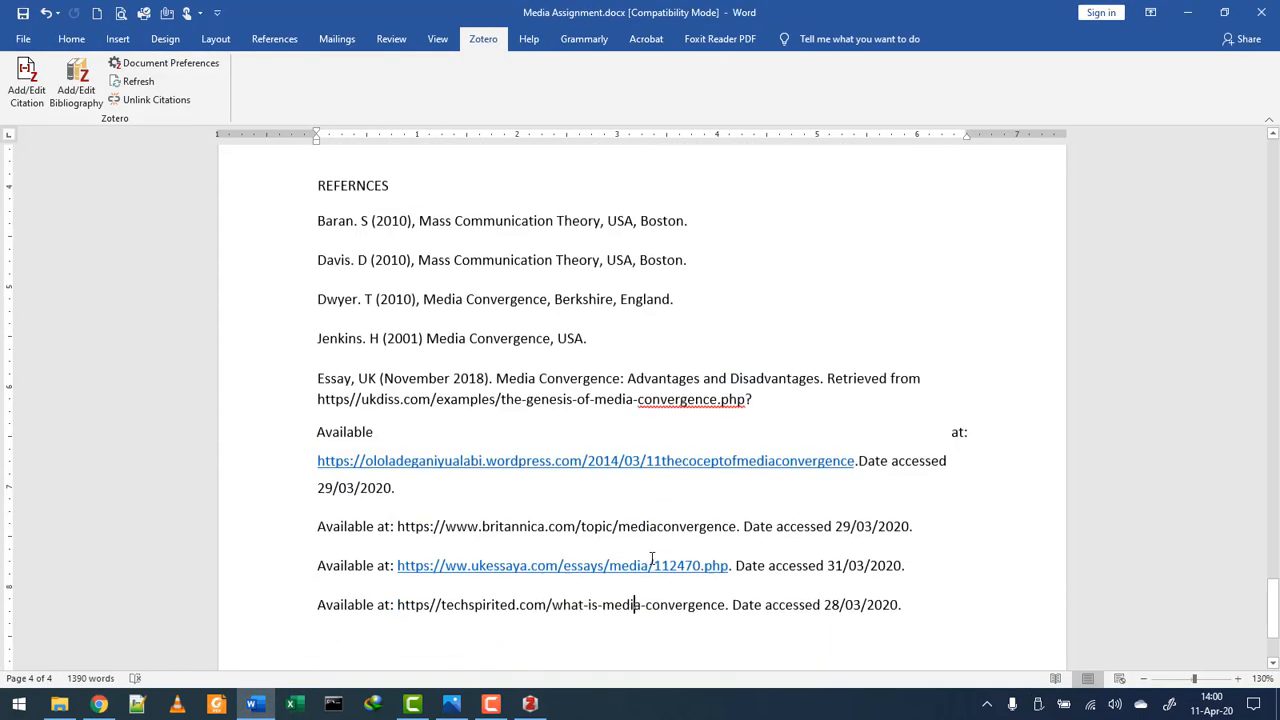
scroll(651, 559, down, 1)
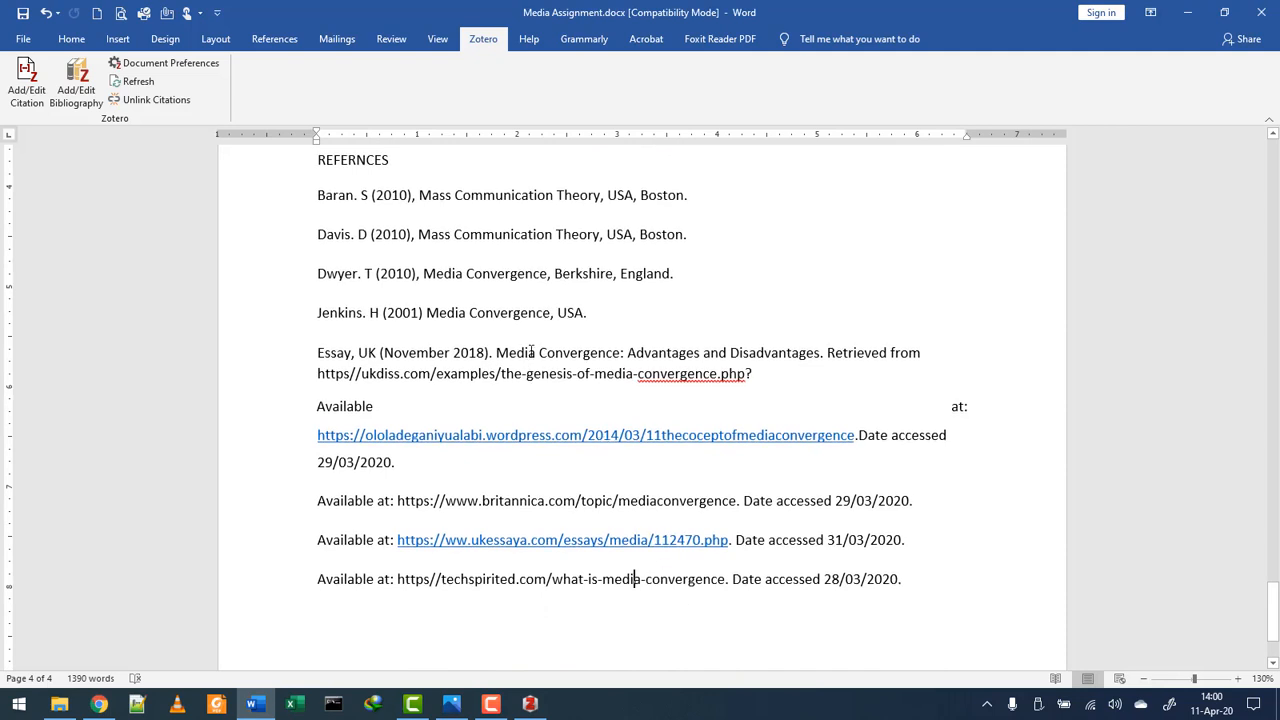
drag(496, 352, 818, 352)
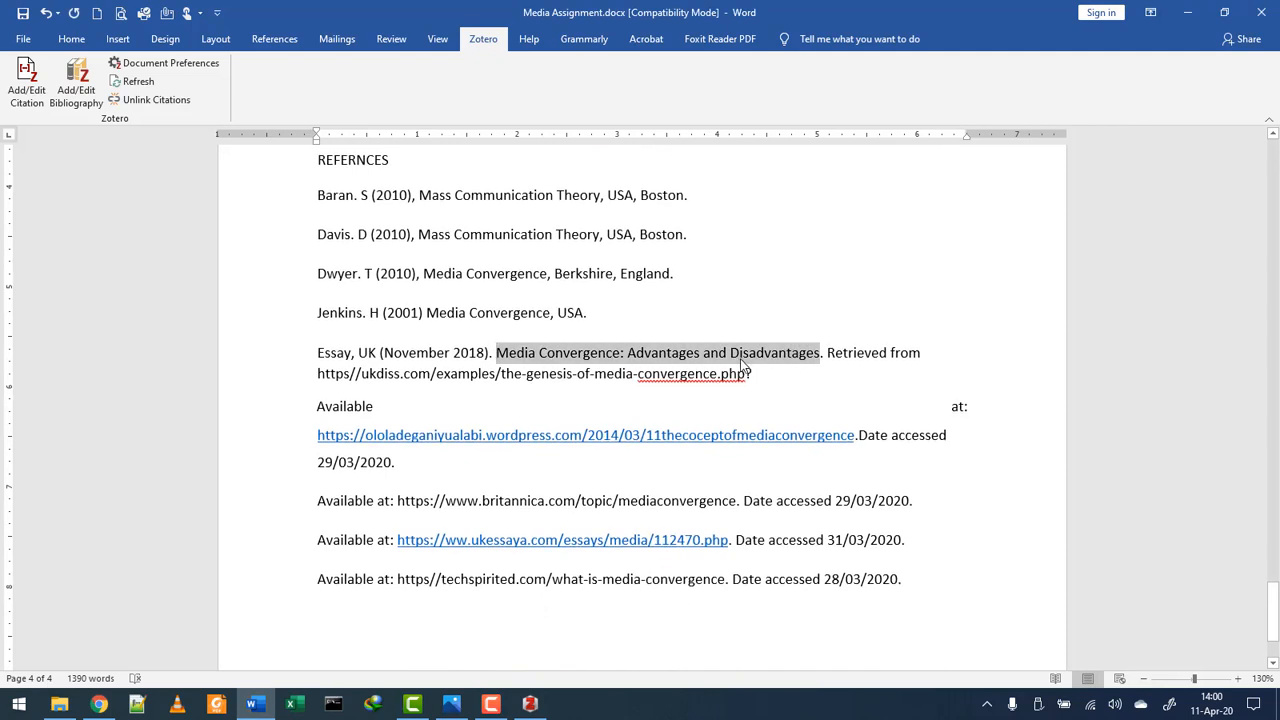
right_click(742, 364)
click(760, 387)
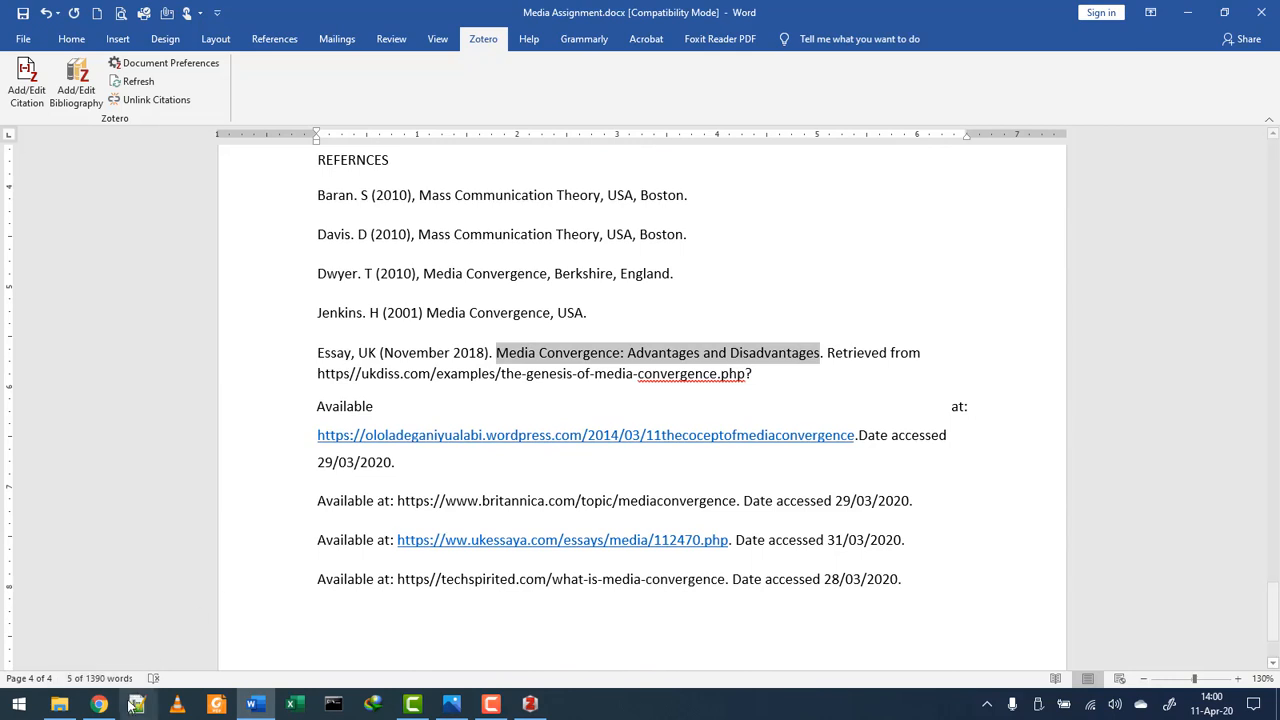
click(99, 704)
drag(545, 109, 192, 111)
- Search Google Scholar for 'Media Convergence: Advantages and Disadvantages' and scroll the results
key(BackSpace)
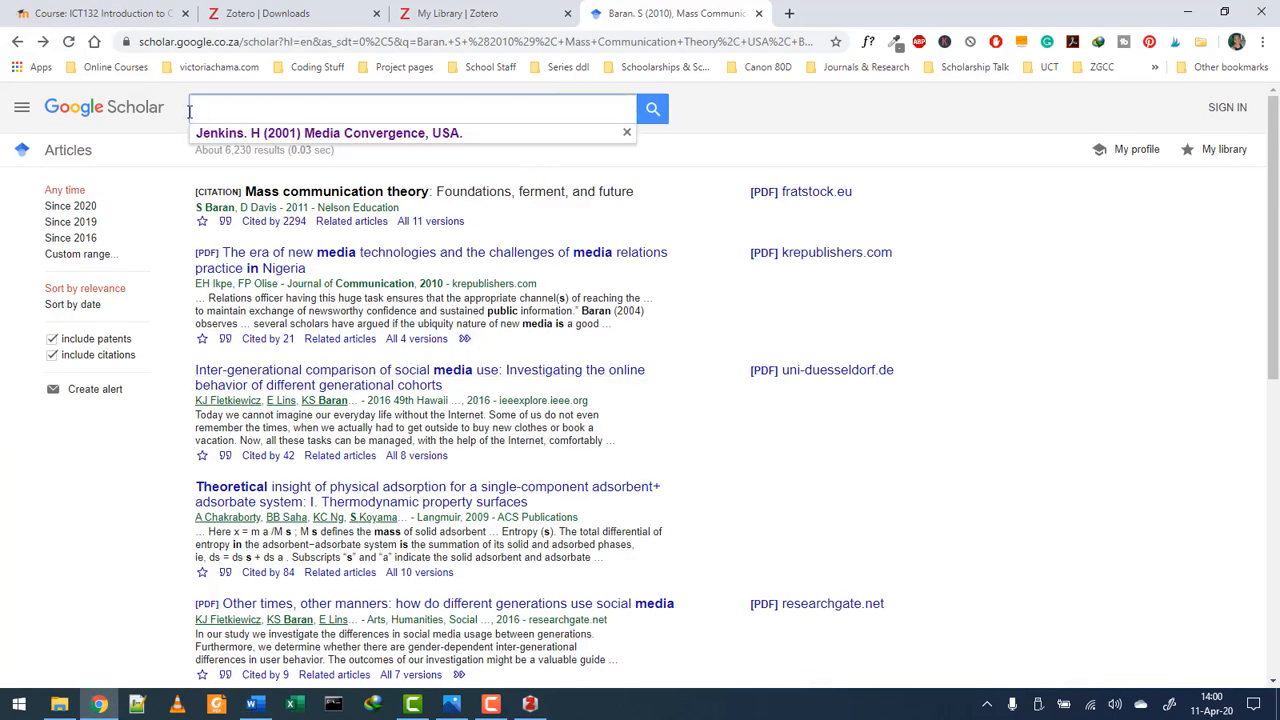
key(ctrl+v)
key(Return)
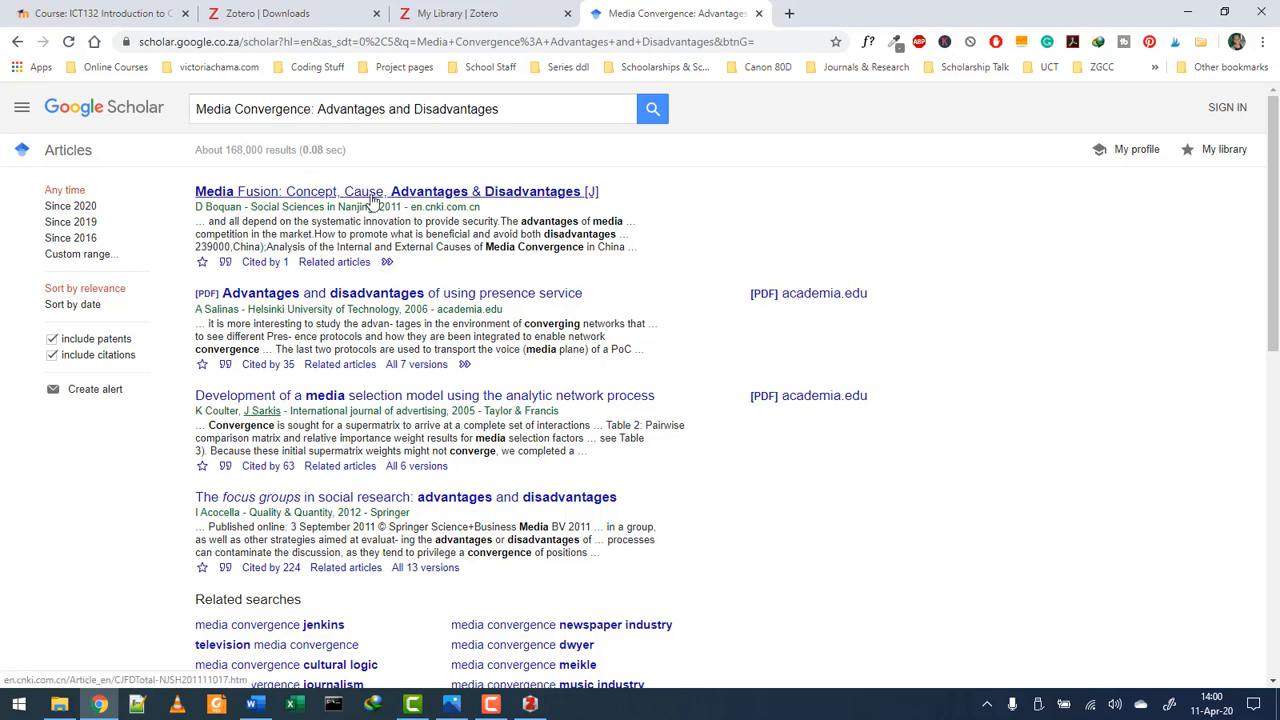
scroll(538, 327, down, 1)
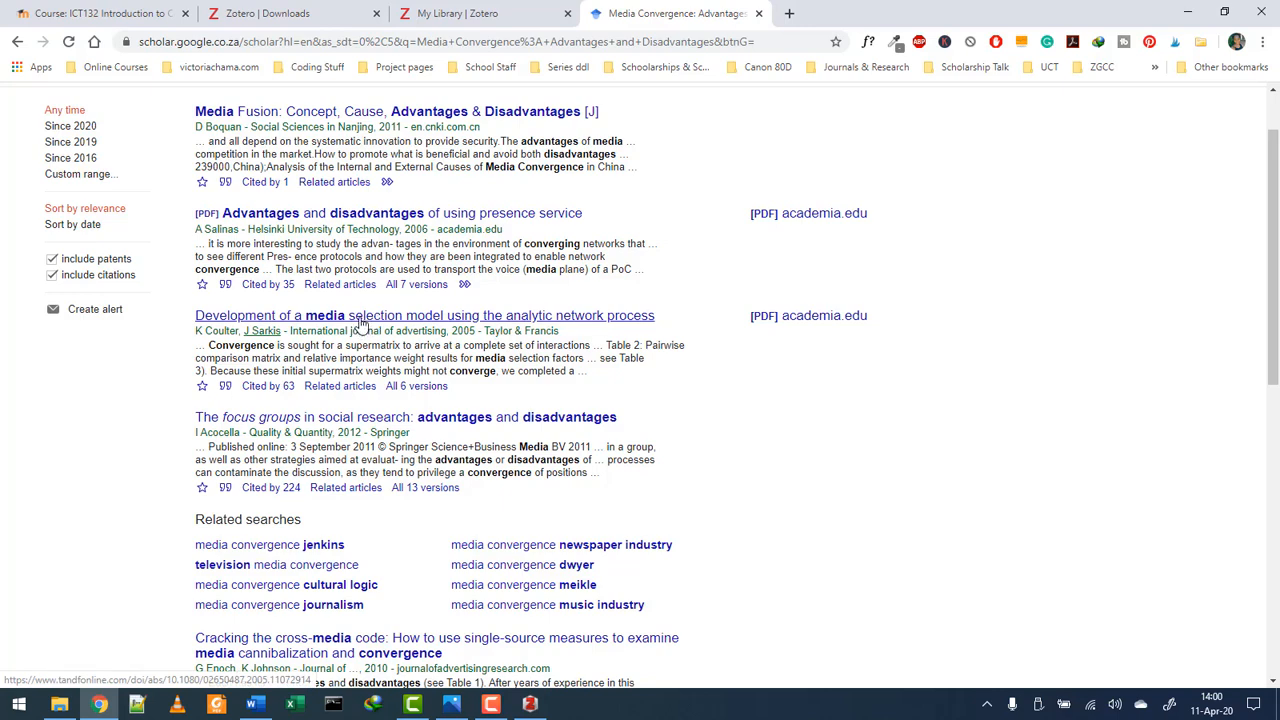
- Copy the BibTeX record for Coulter and Sarkis's 2005 media selection model article
click(224, 390)
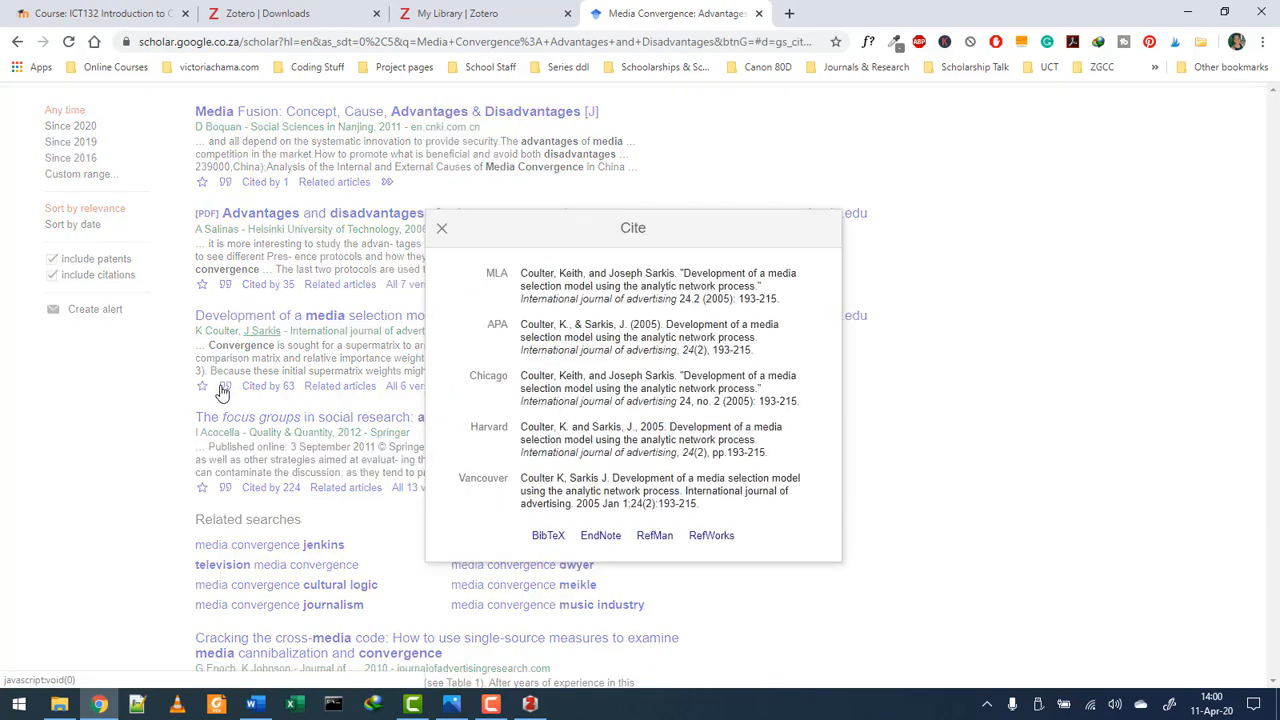
click(545, 536)
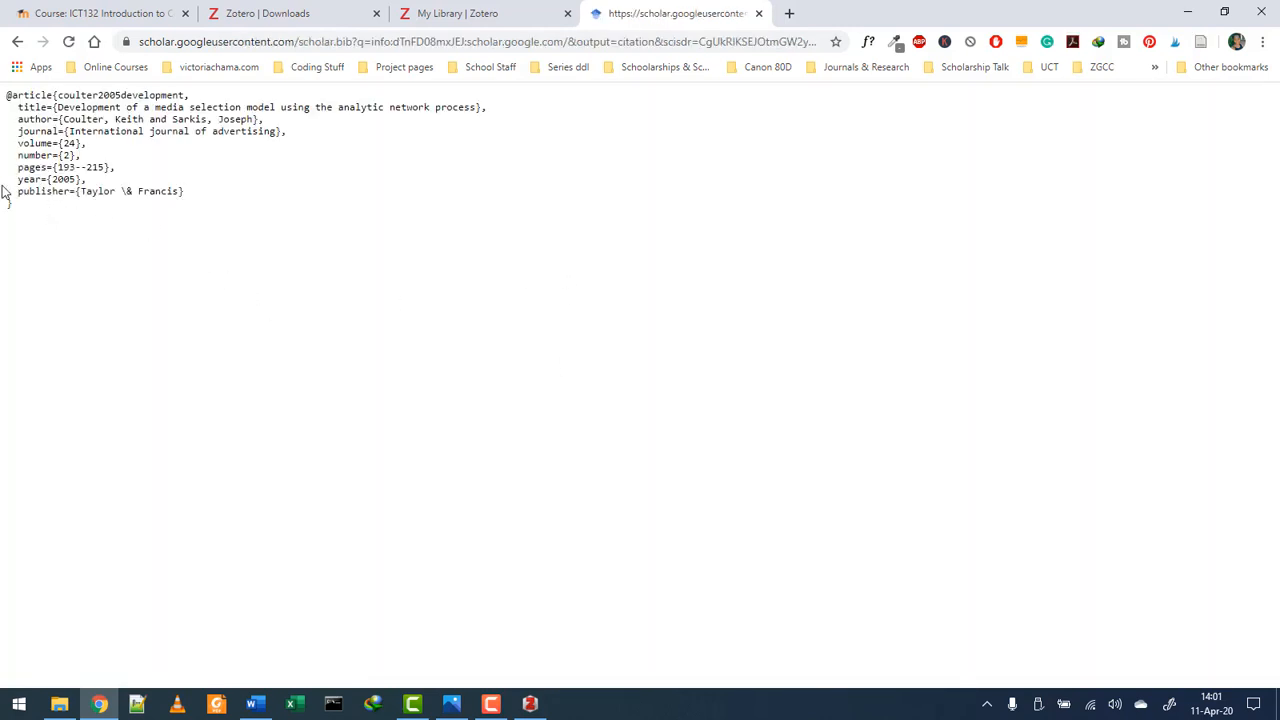
drag(6, 206, 3, 92)
right_click(42, 106)
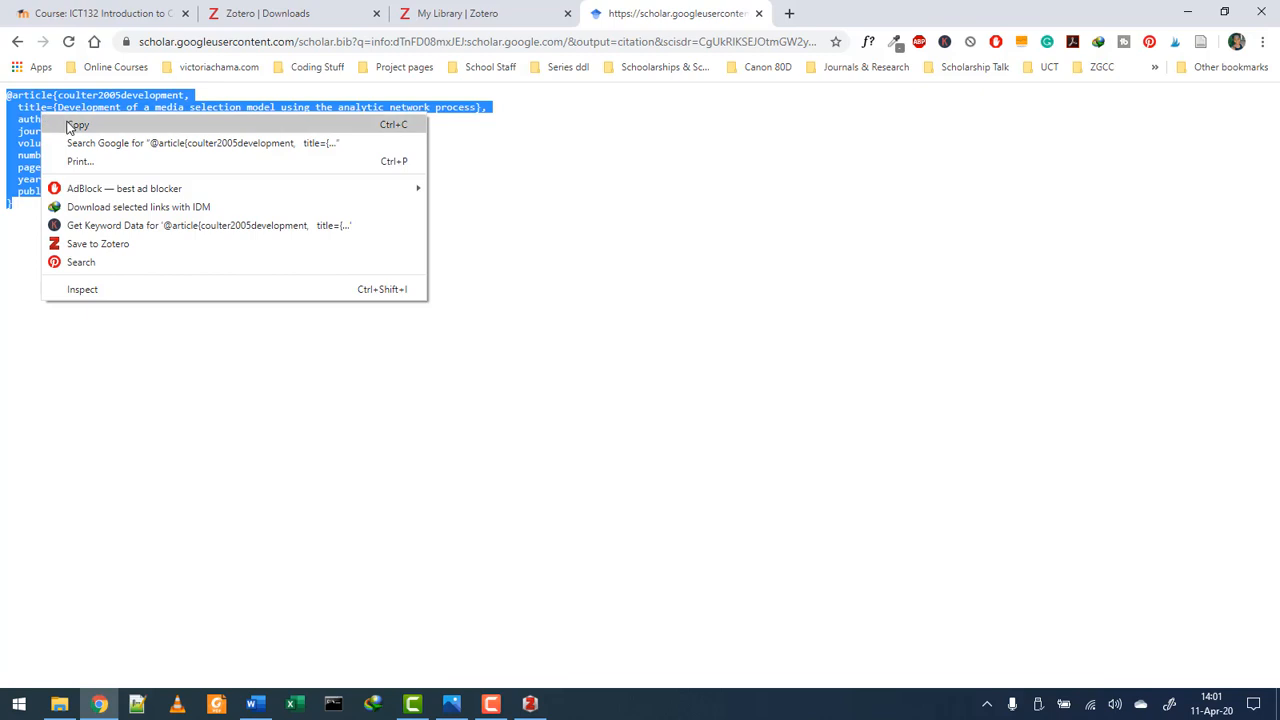
click(66, 126)
- Import the copied BibTeX entry into the Zotero library from the clipboard
click(530, 704)
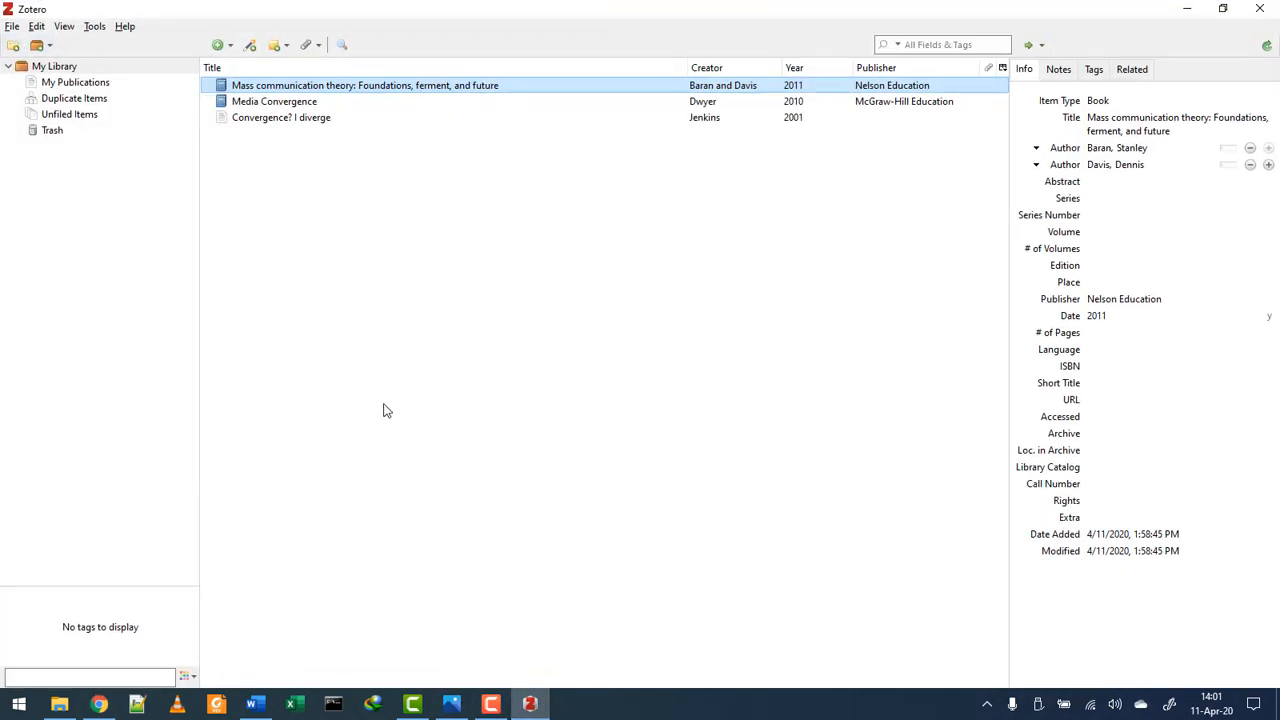
click(8, 27)
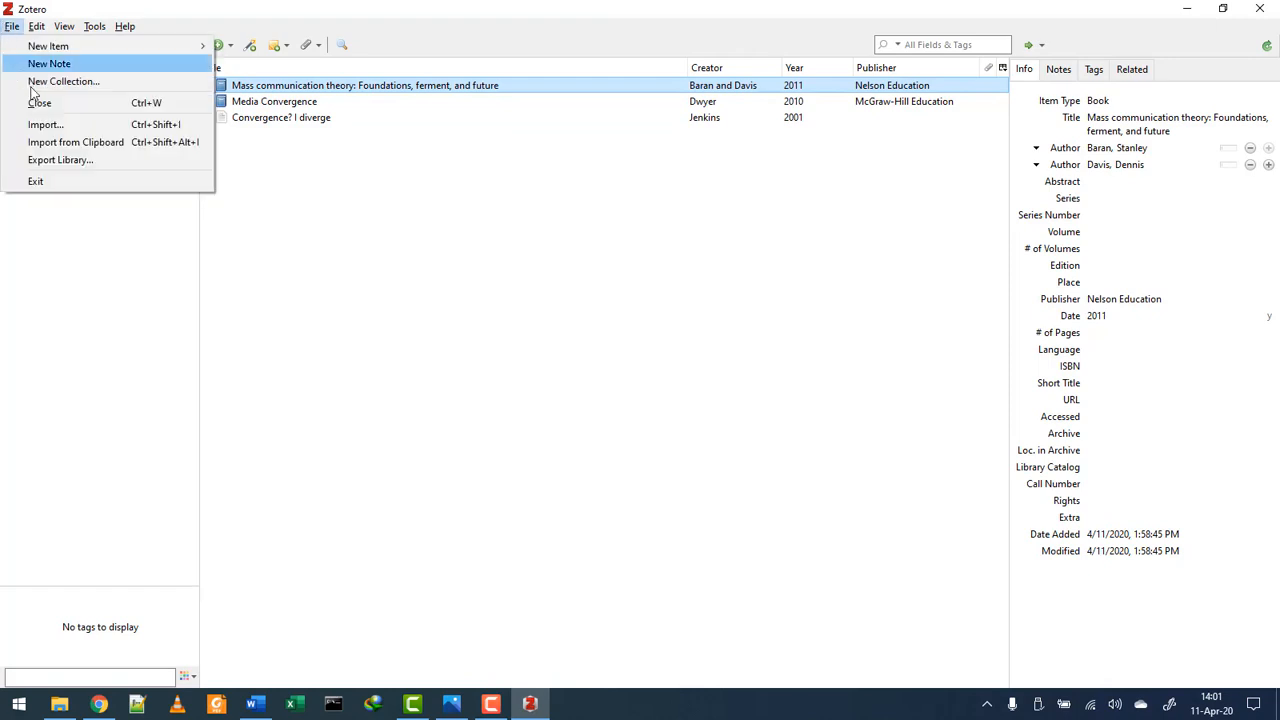
click(43, 147)
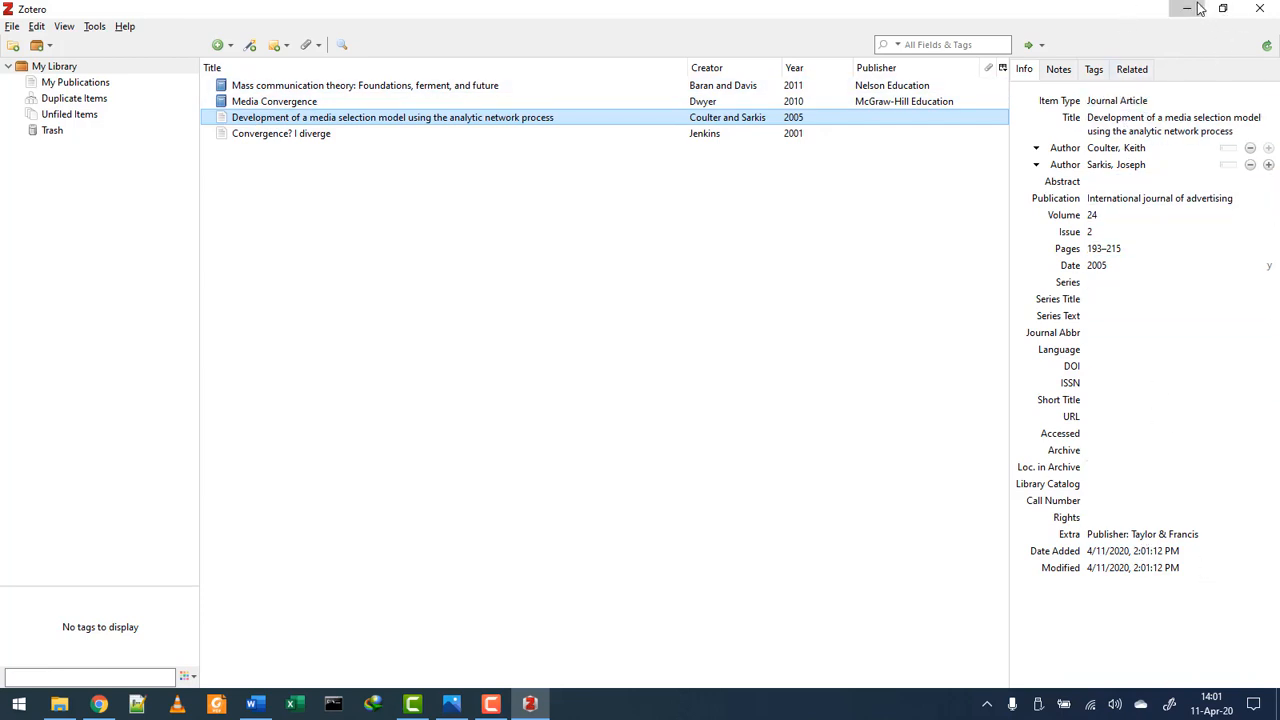
click(1199, 9)
- Open the Coulter and Sarkis article on Taylor & Francis Online in a new tab
click(17, 42)
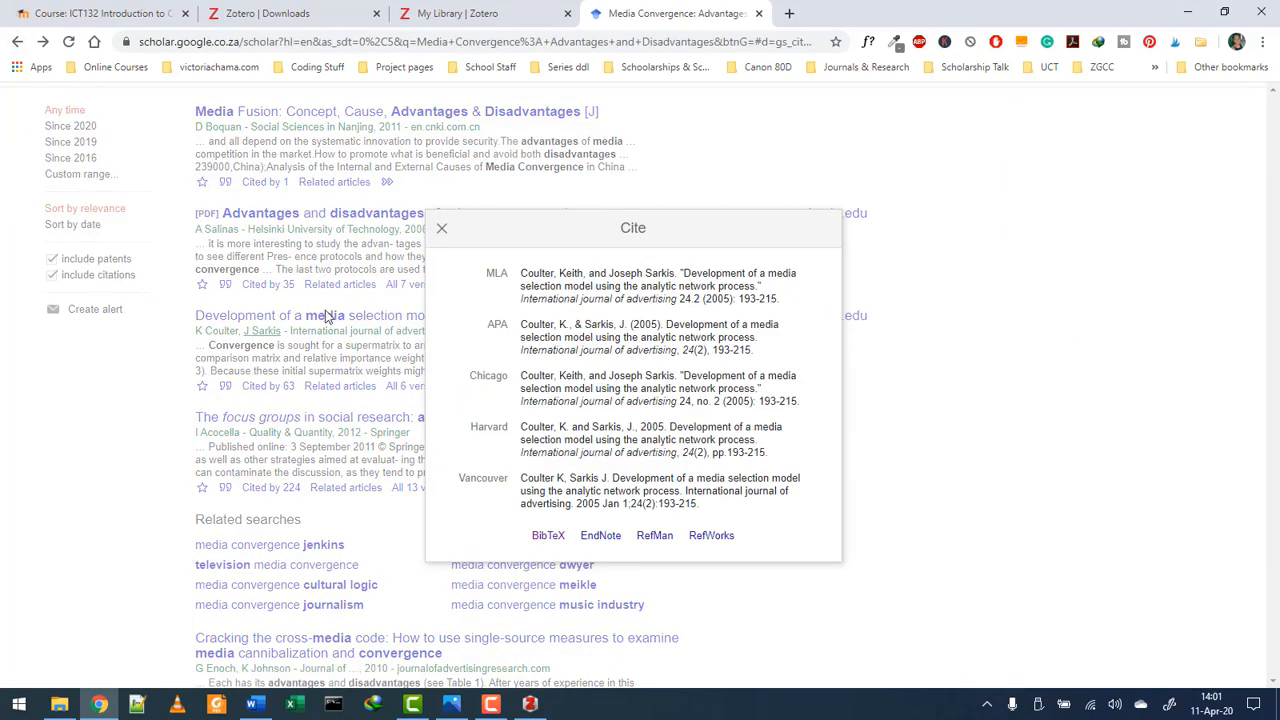
click(441, 228)
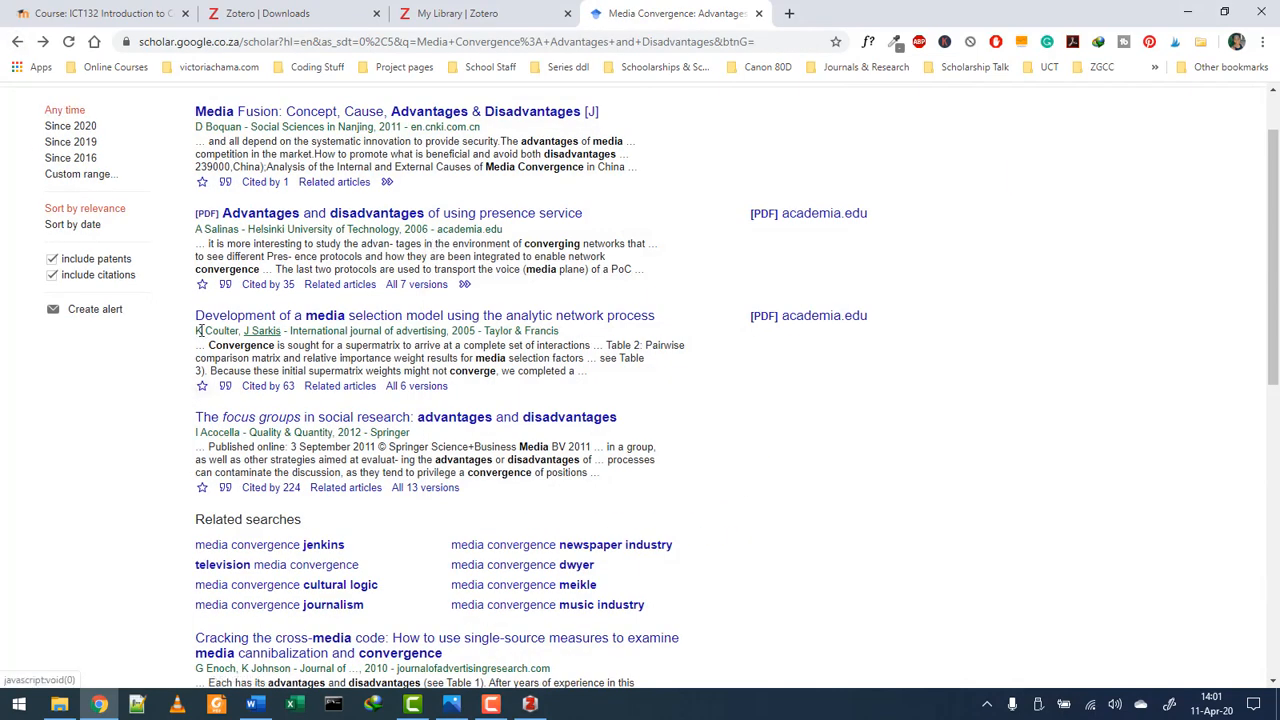
scroll(215, 342, up, 1)
scroll(215, 342, up, 1)
middle_click(256, 398)
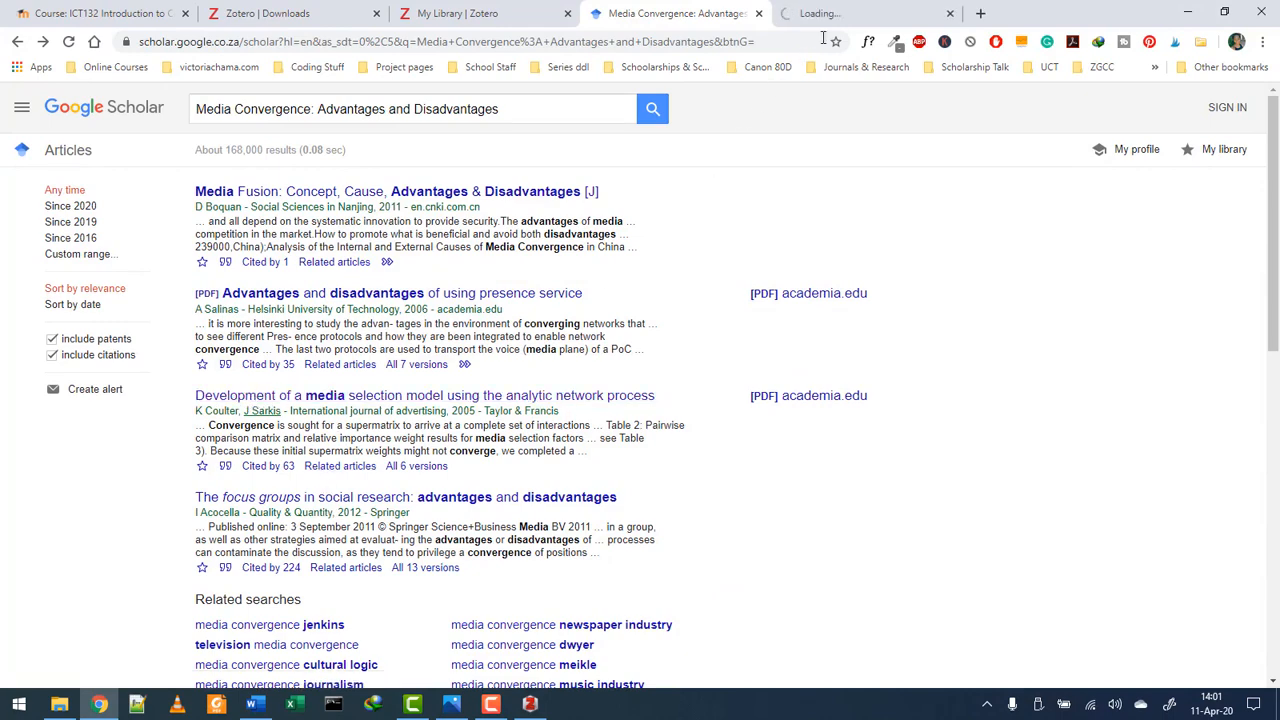
click(855, 10)
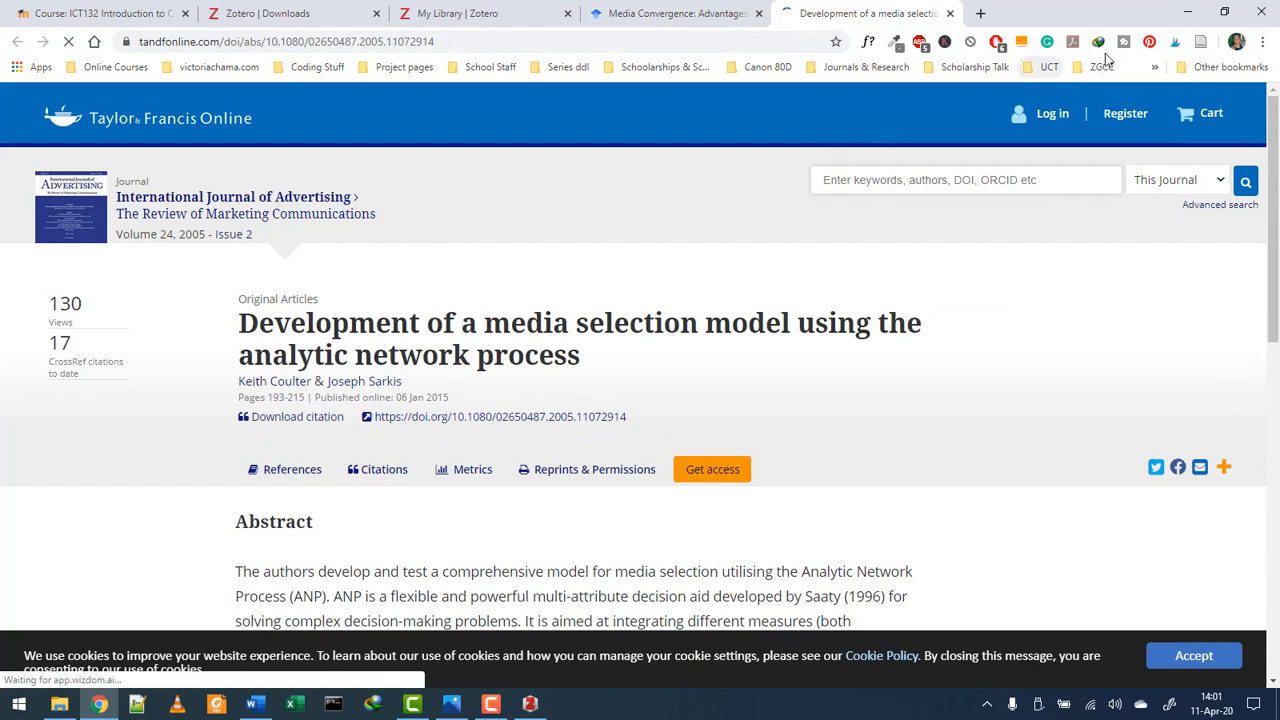
- Save the article page to My Library with the Save to Zotero extension
click(1202, 43)
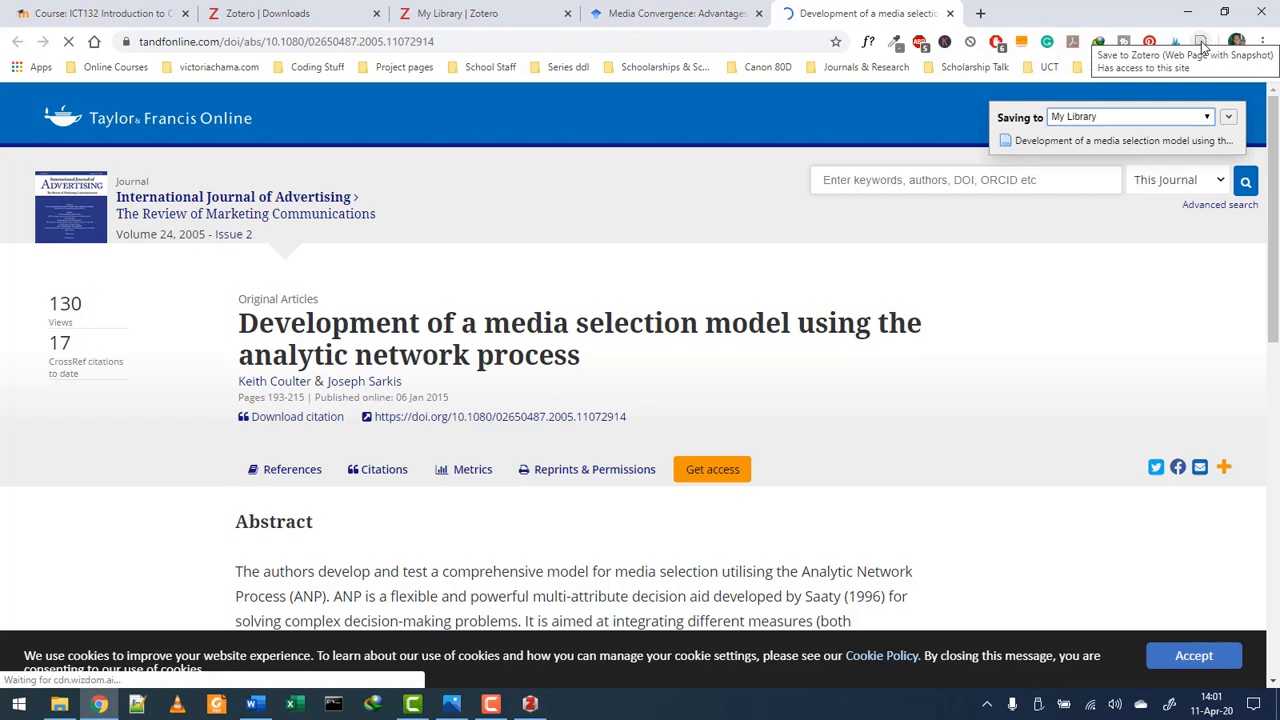
click(1202, 43)
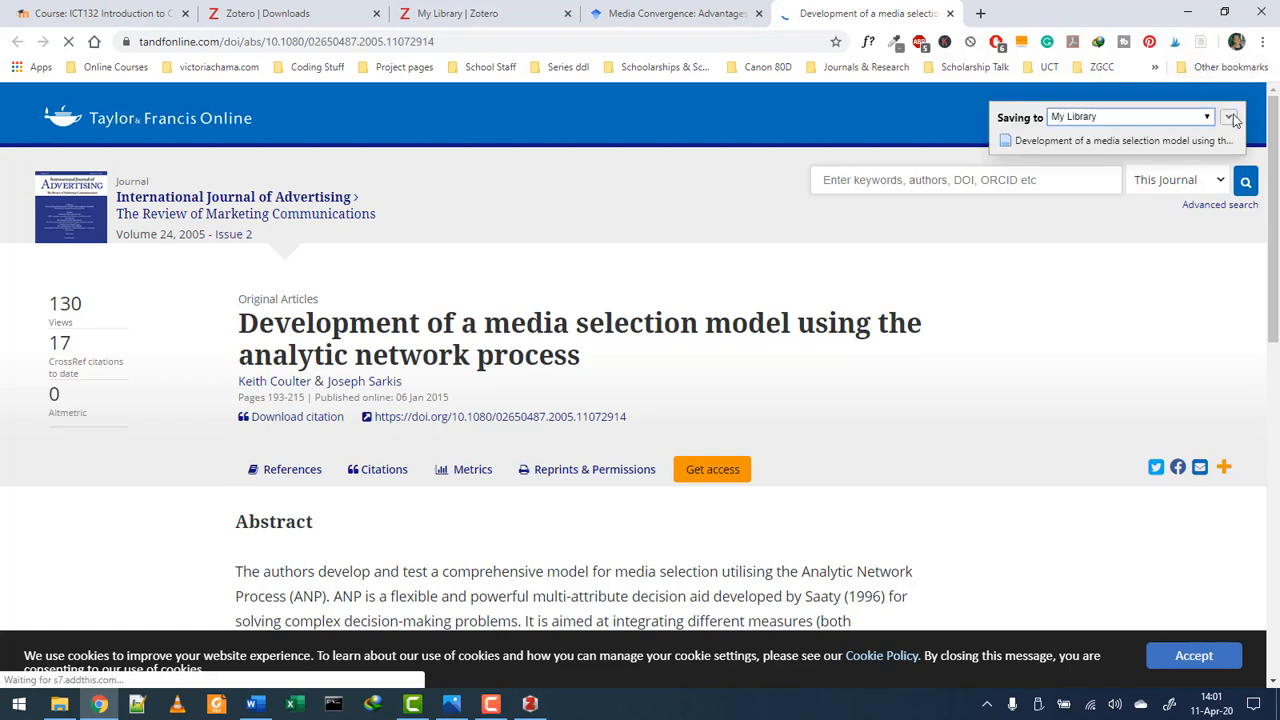
click(1229, 117)
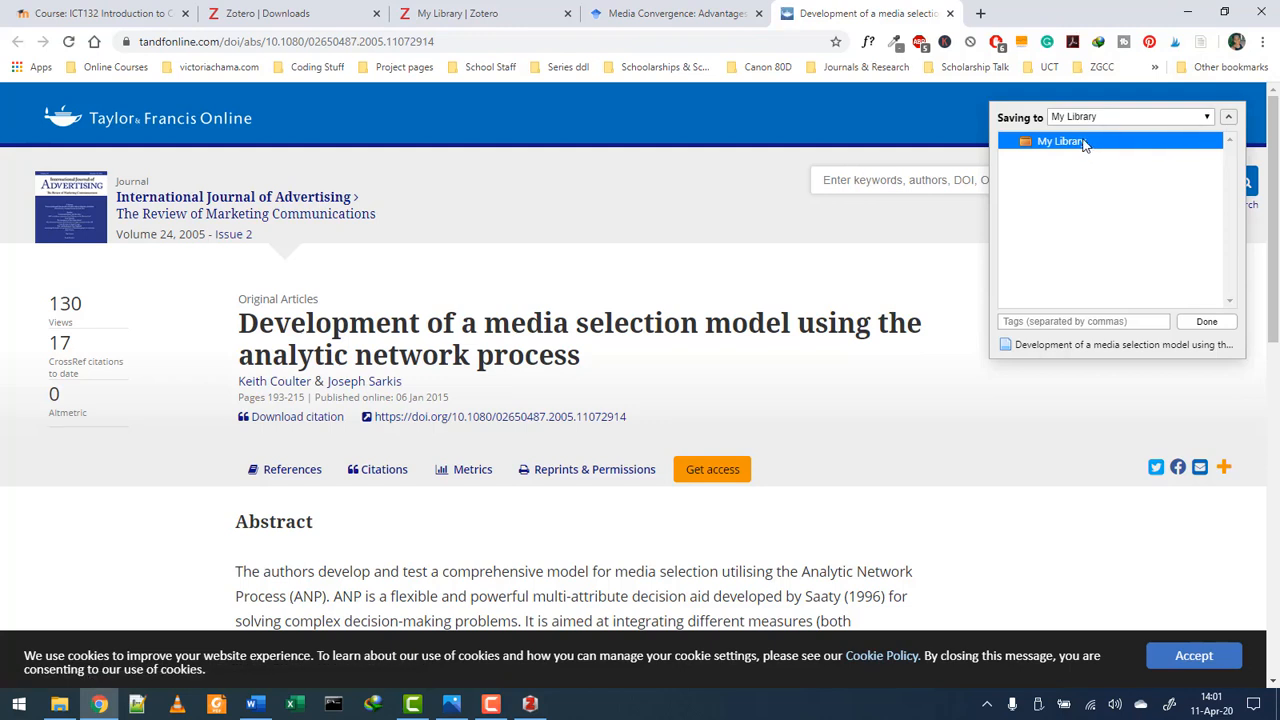
click(1207, 323)
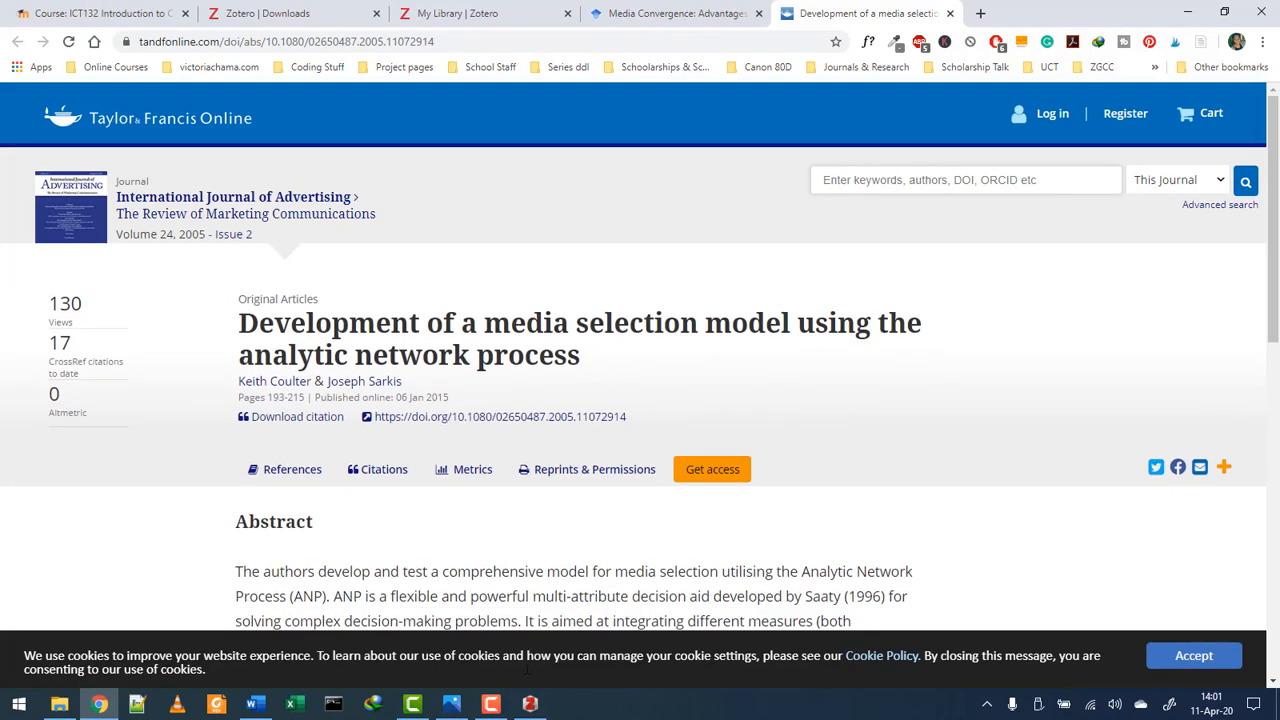
click(530, 703)
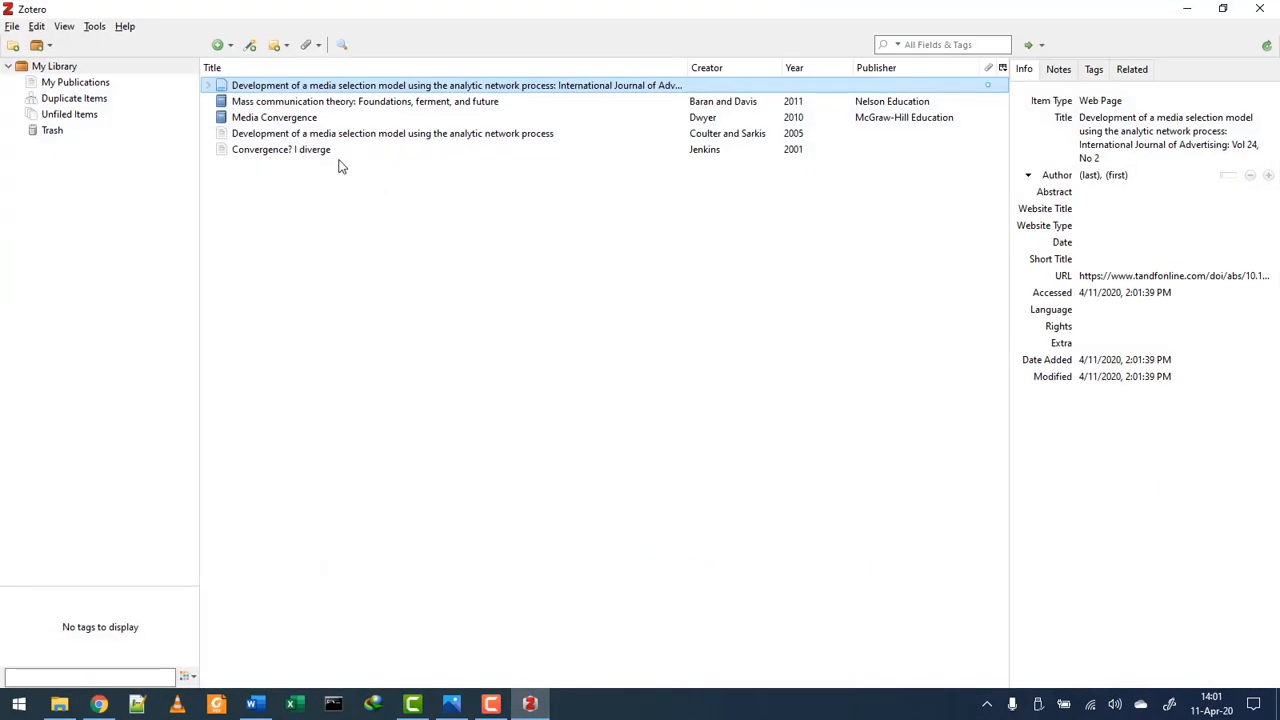
- Compare the Info panes of the Coulter and Sarkis journal article and web page items
click(467, 136)
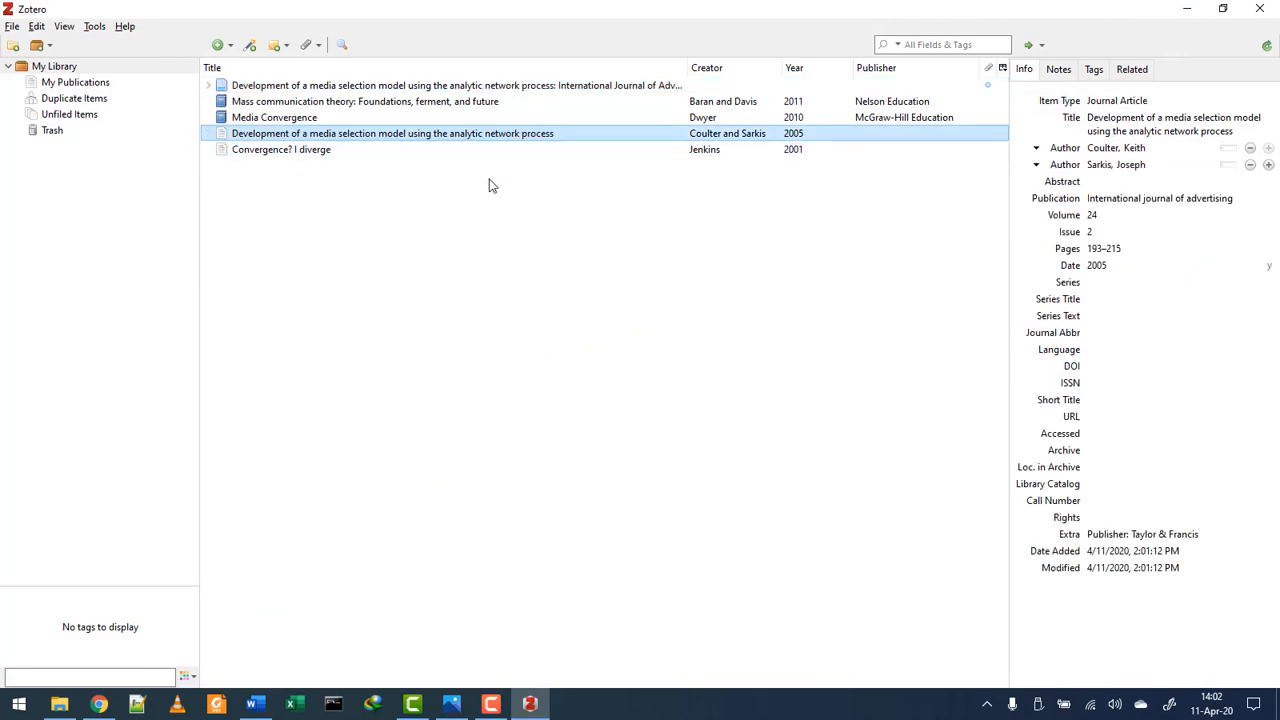
click(486, 88)
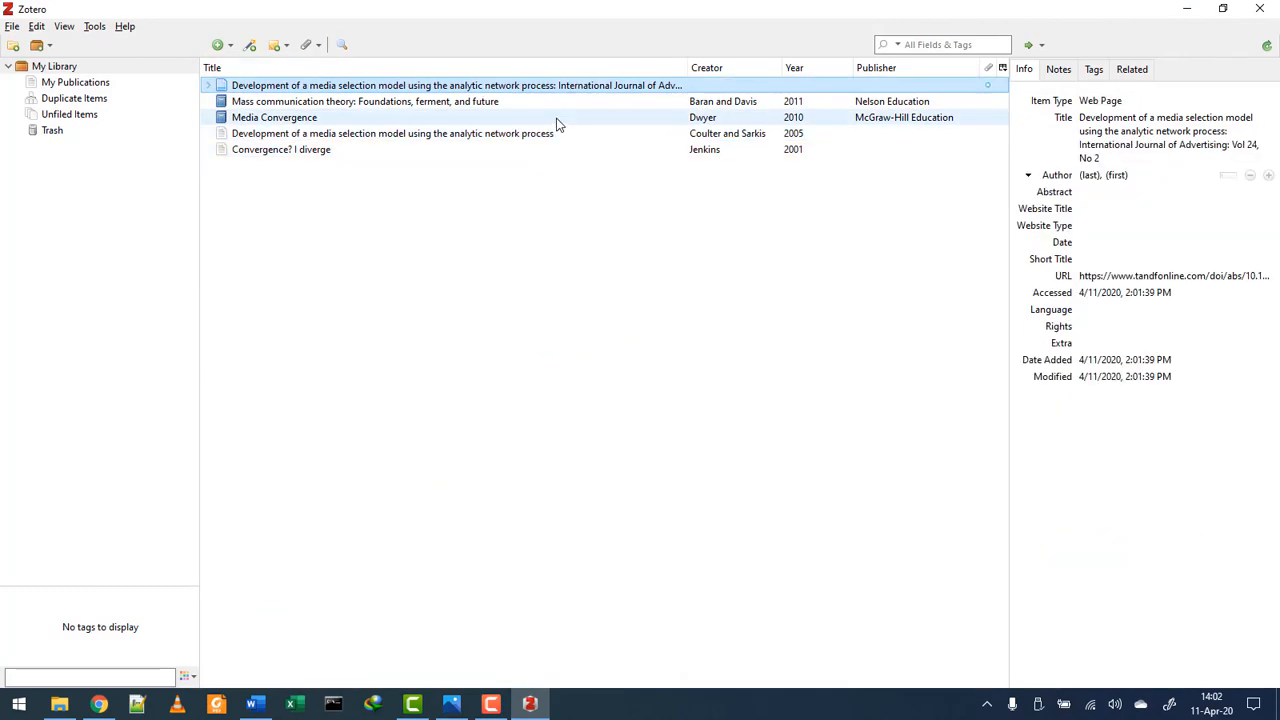
click(527, 144)
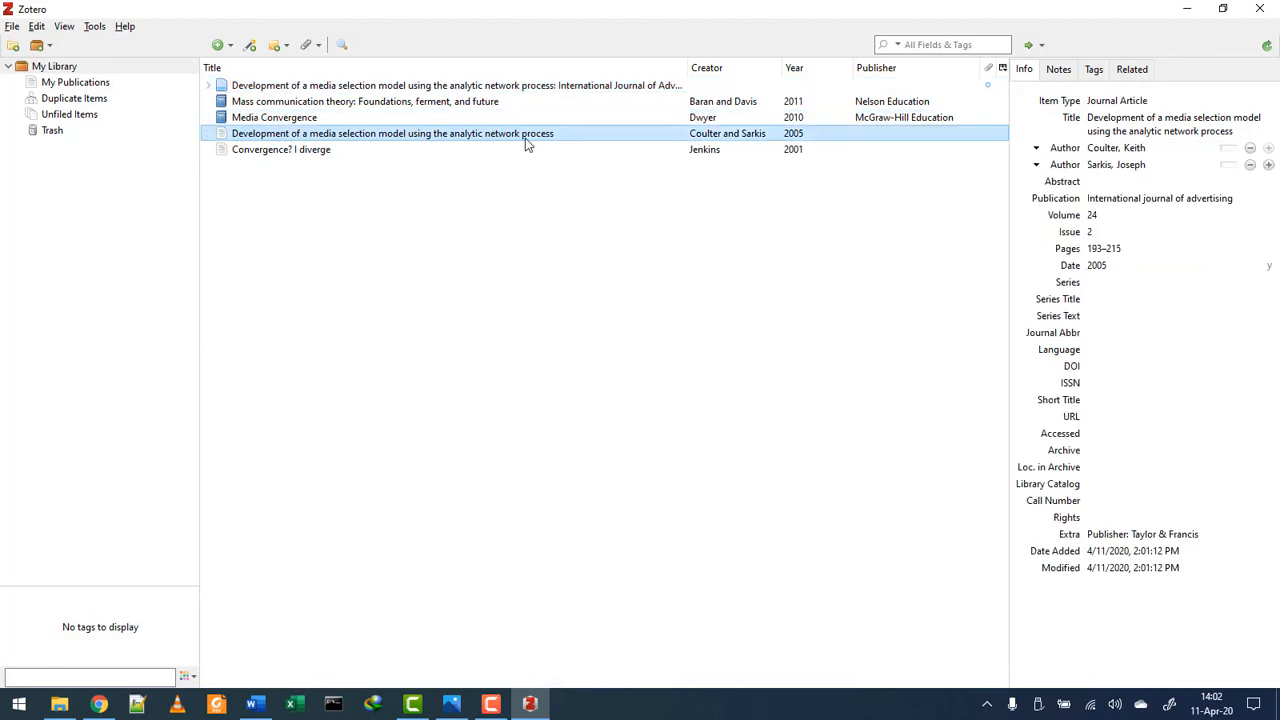
click(524, 88)
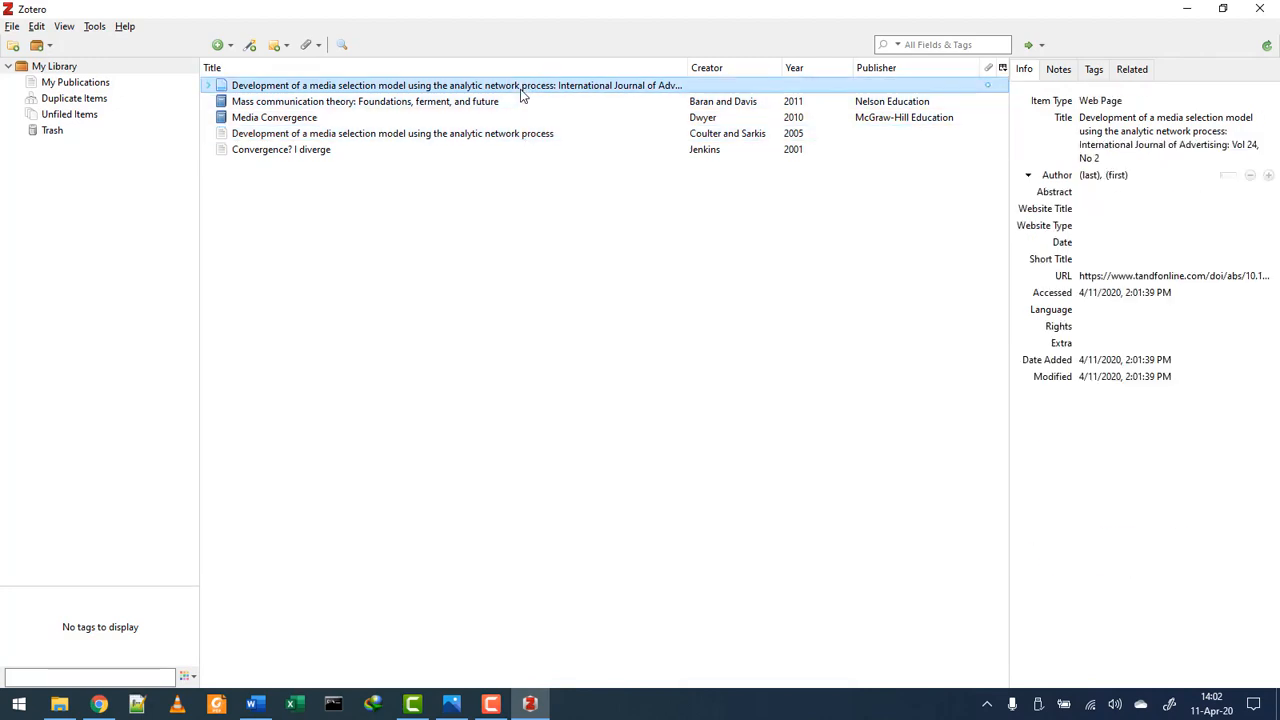
click(527, 140)
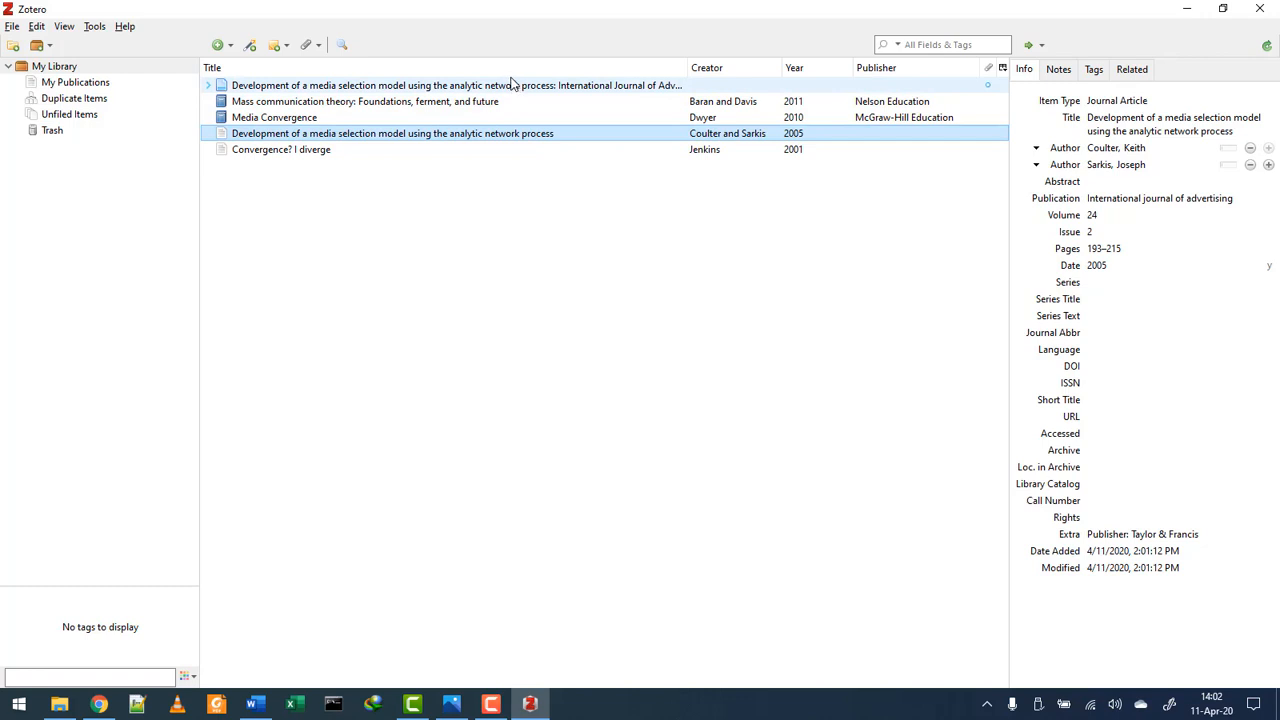
click(512, 85)
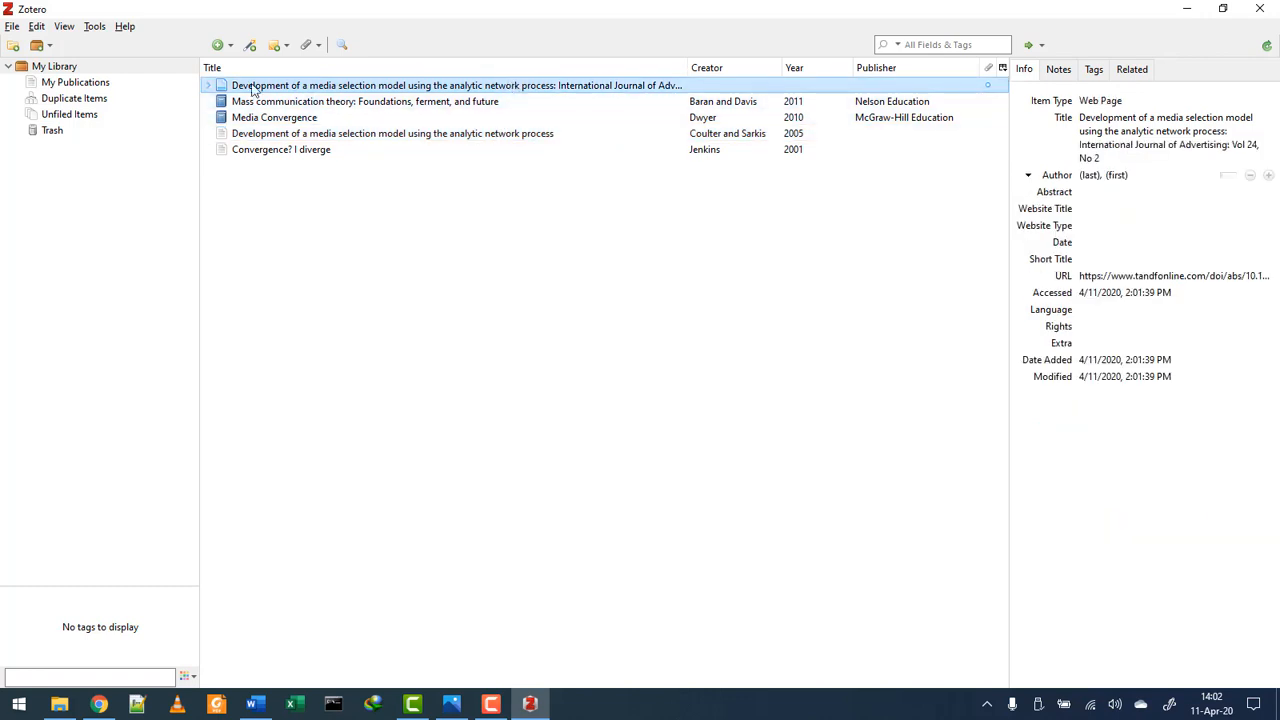
- Expand the web page item to check its saved snapshot, then return to Chrome
click(208, 85)
click(337, 103)
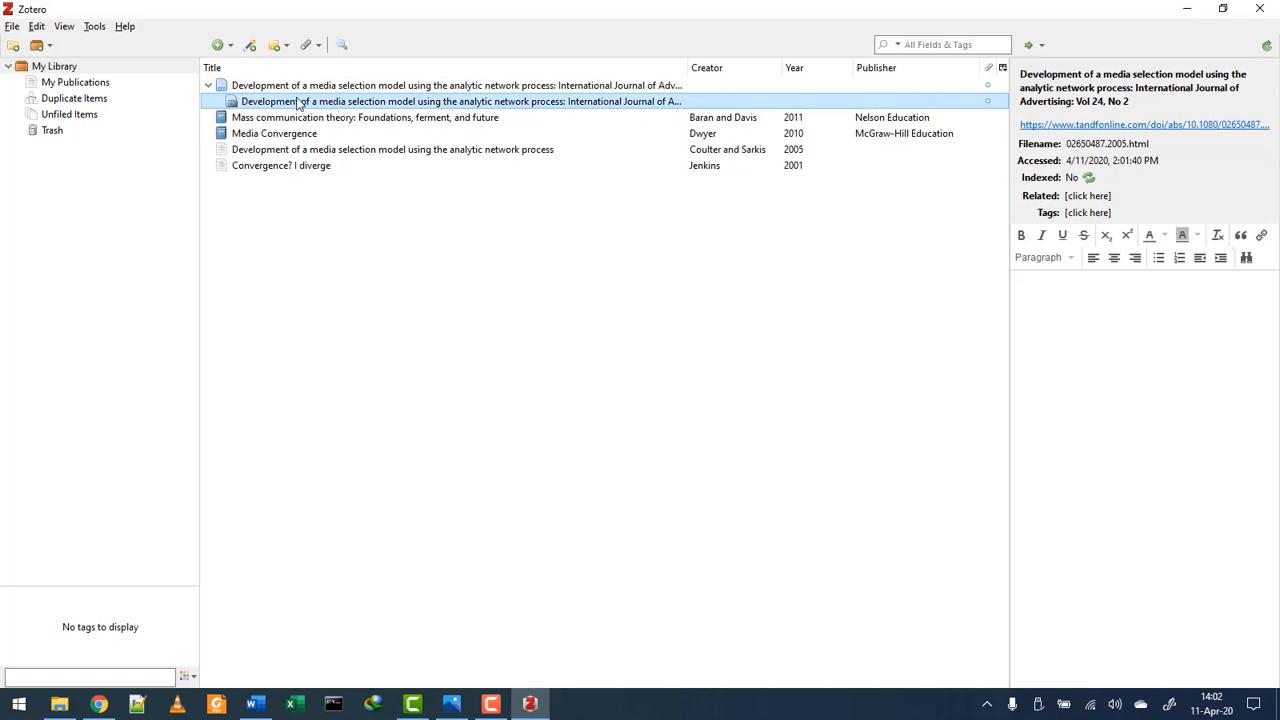
click(208, 88)
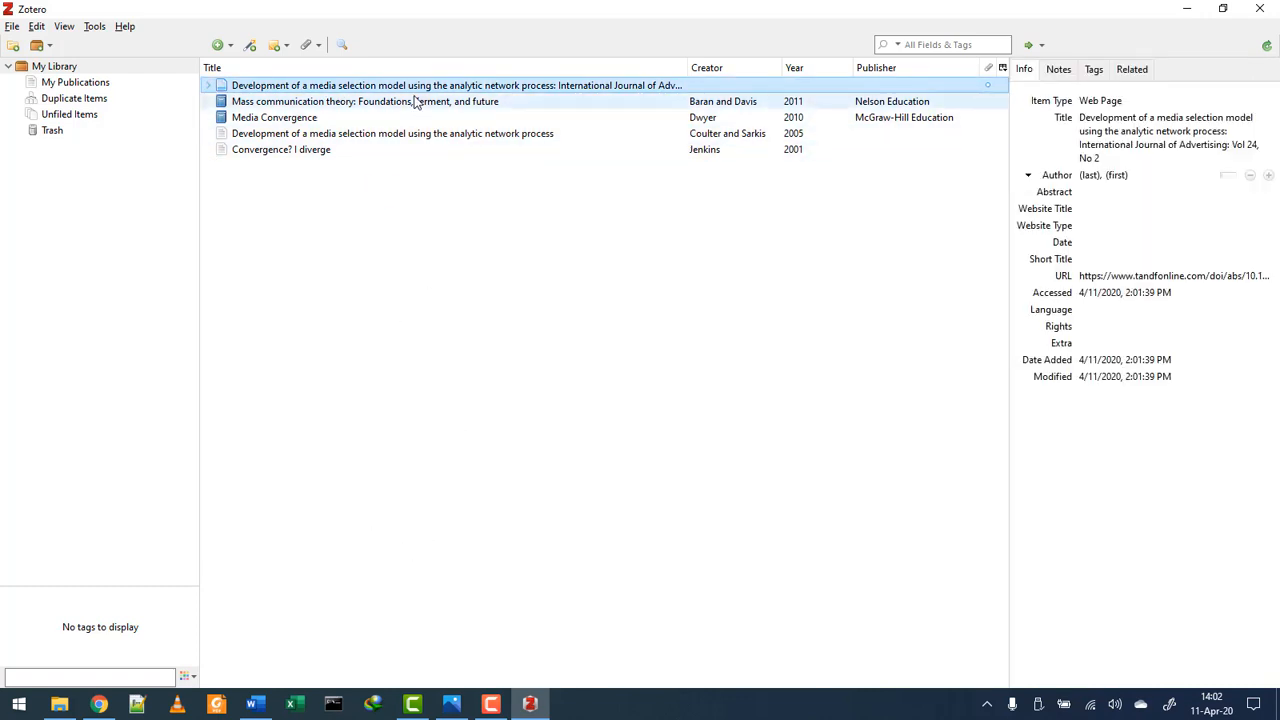
right_click(256, 92)
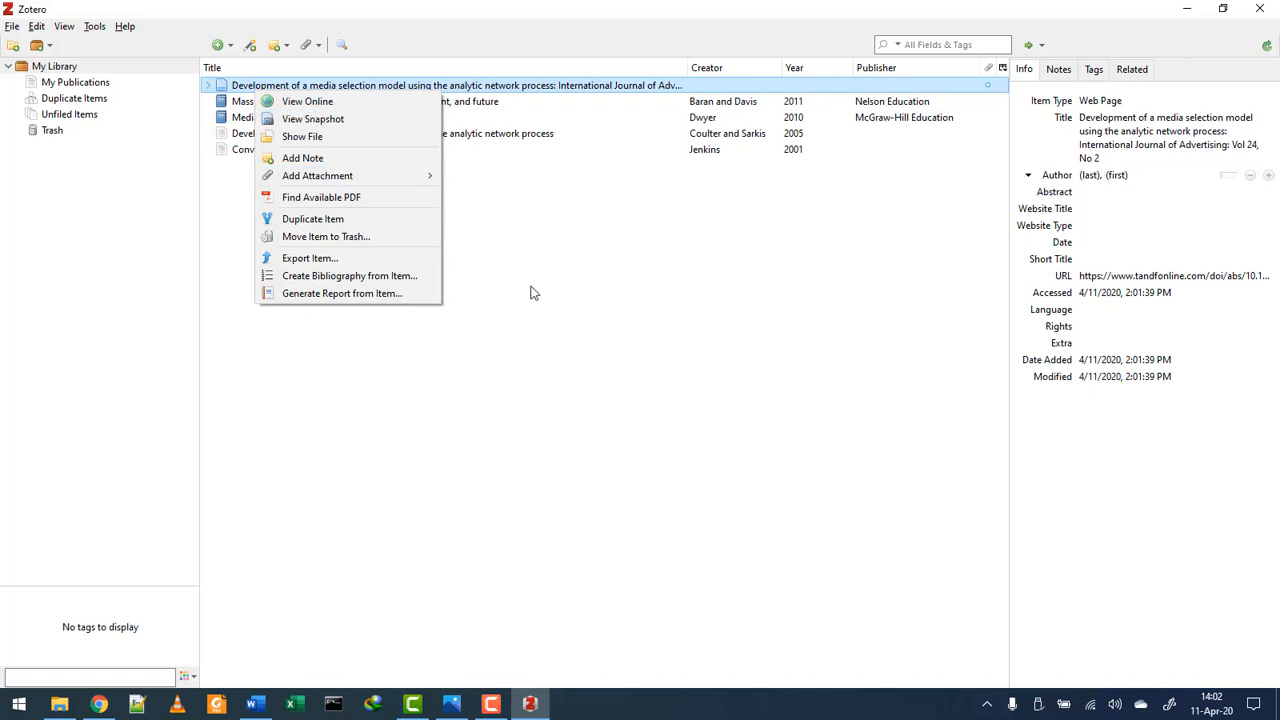
click(553, 313)
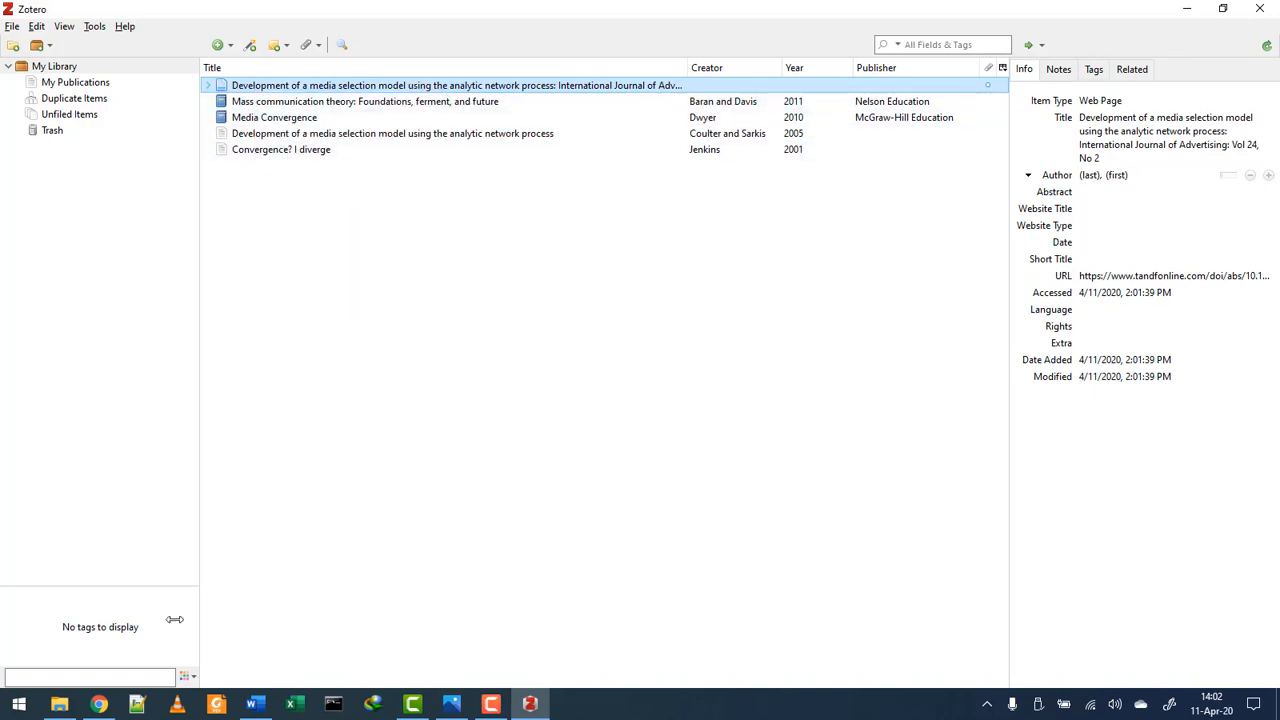
click(98, 704)
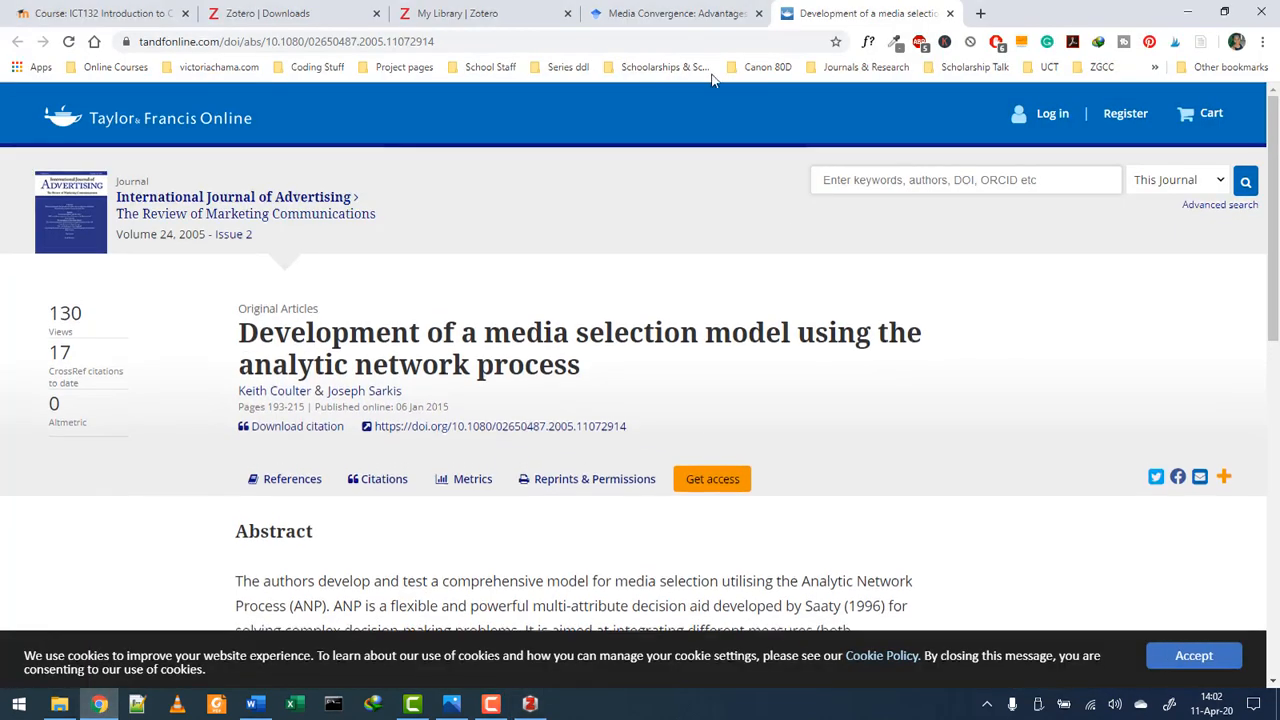
- Glance over the Google Scholar results, then bring up the Word essay Media Assignment.docx
click(675, 13)
scroll(300, 455, down, 3)
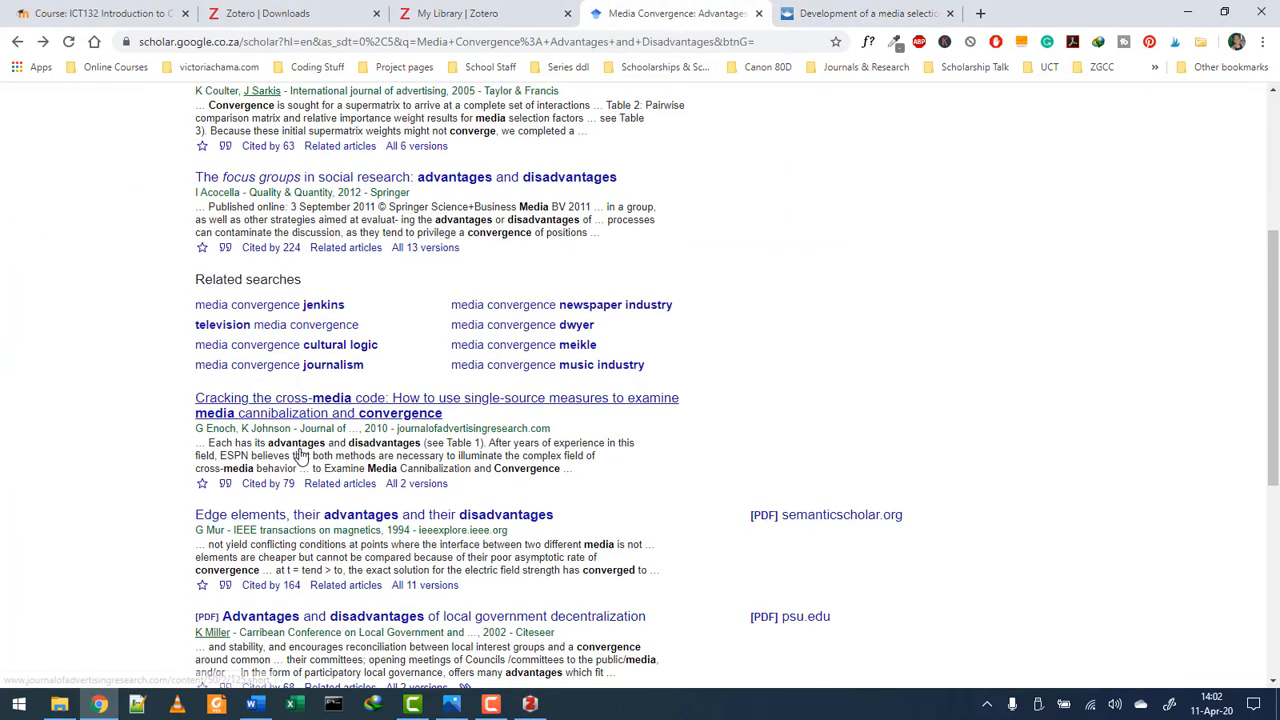
click(253, 704)
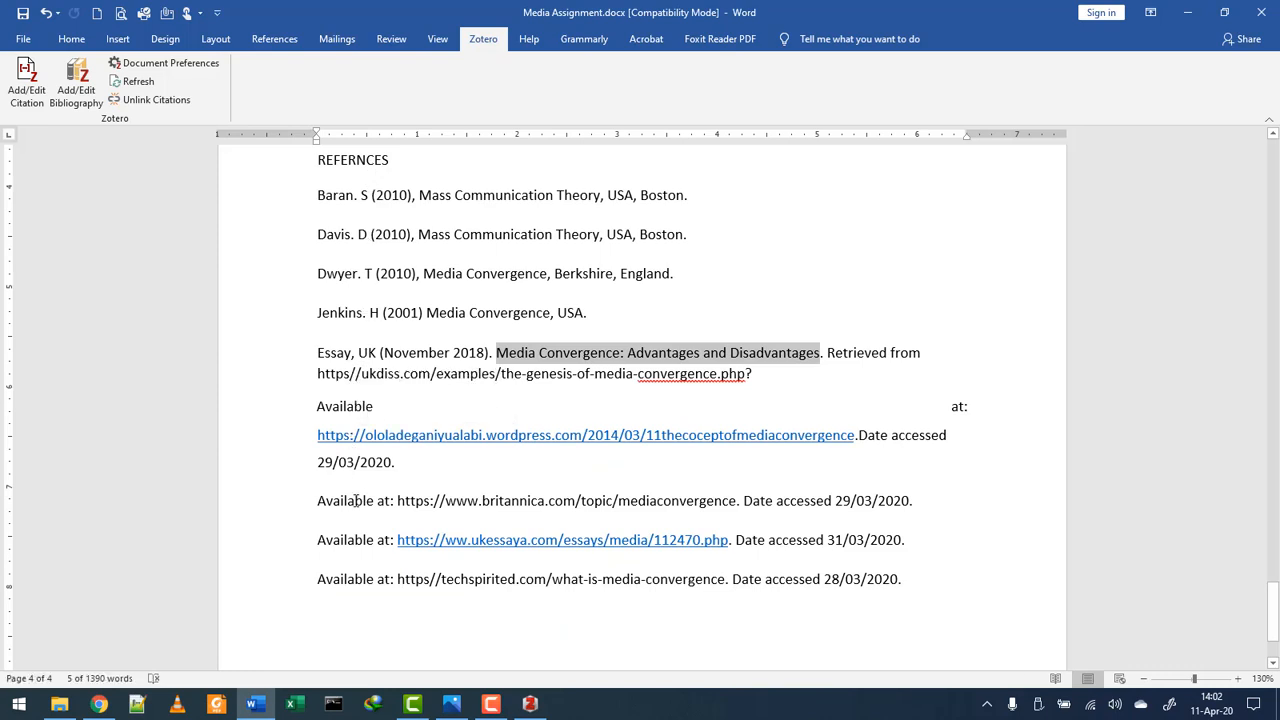
- Replace the hand-typed REFERNCES entries with a Zotero bibliography of Baran and Davis, Dwyer, Jenkins
scroll(459, 549, up, 12)
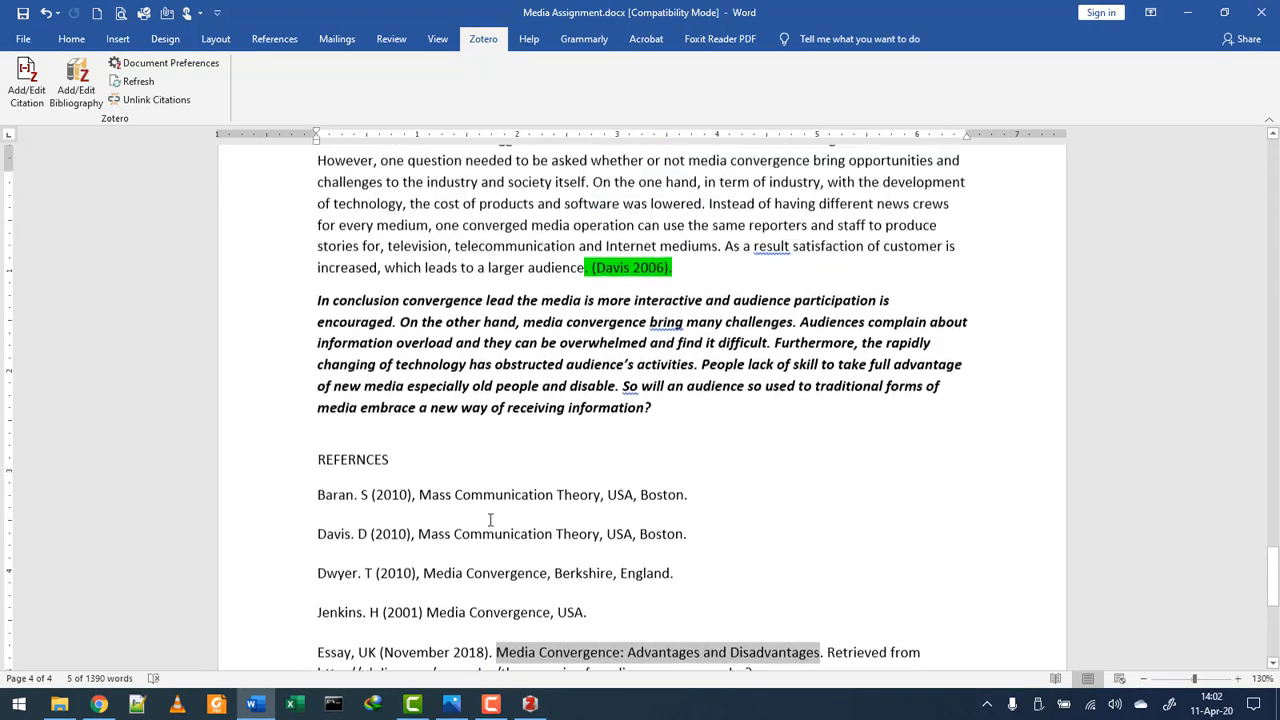
scroll(487, 500, down, 13)
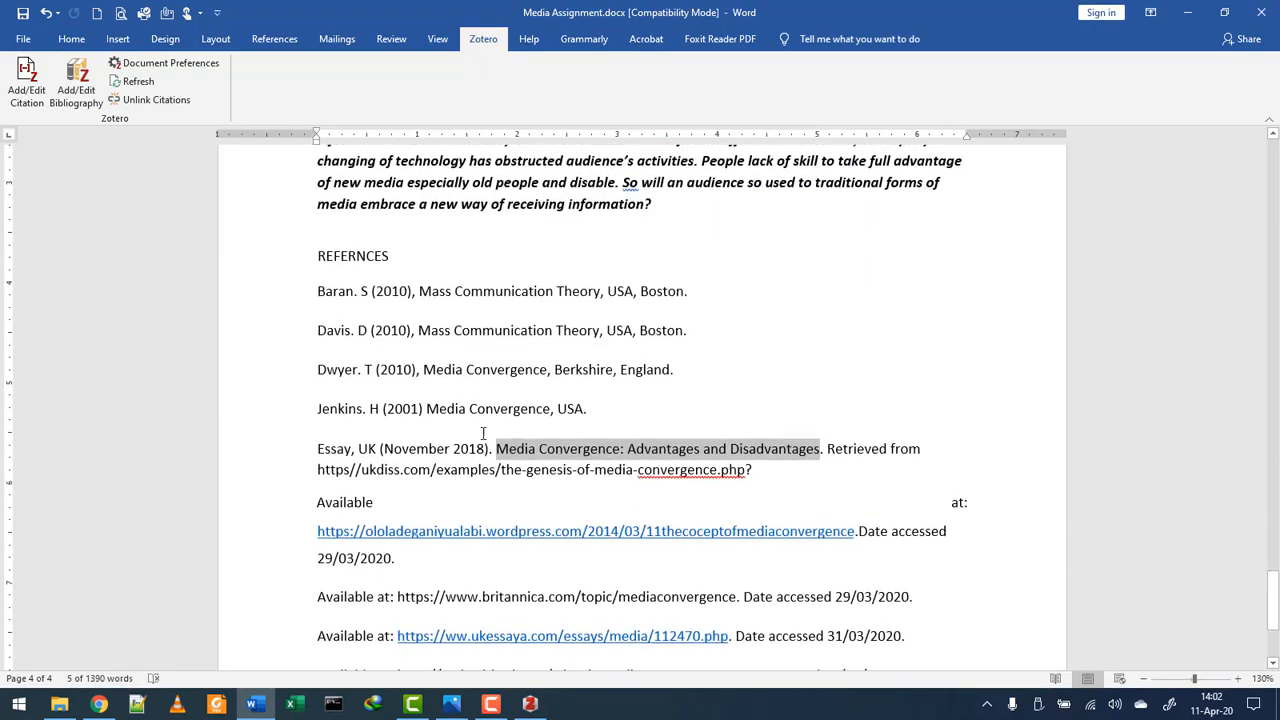
drag(912, 438, 328, 382)
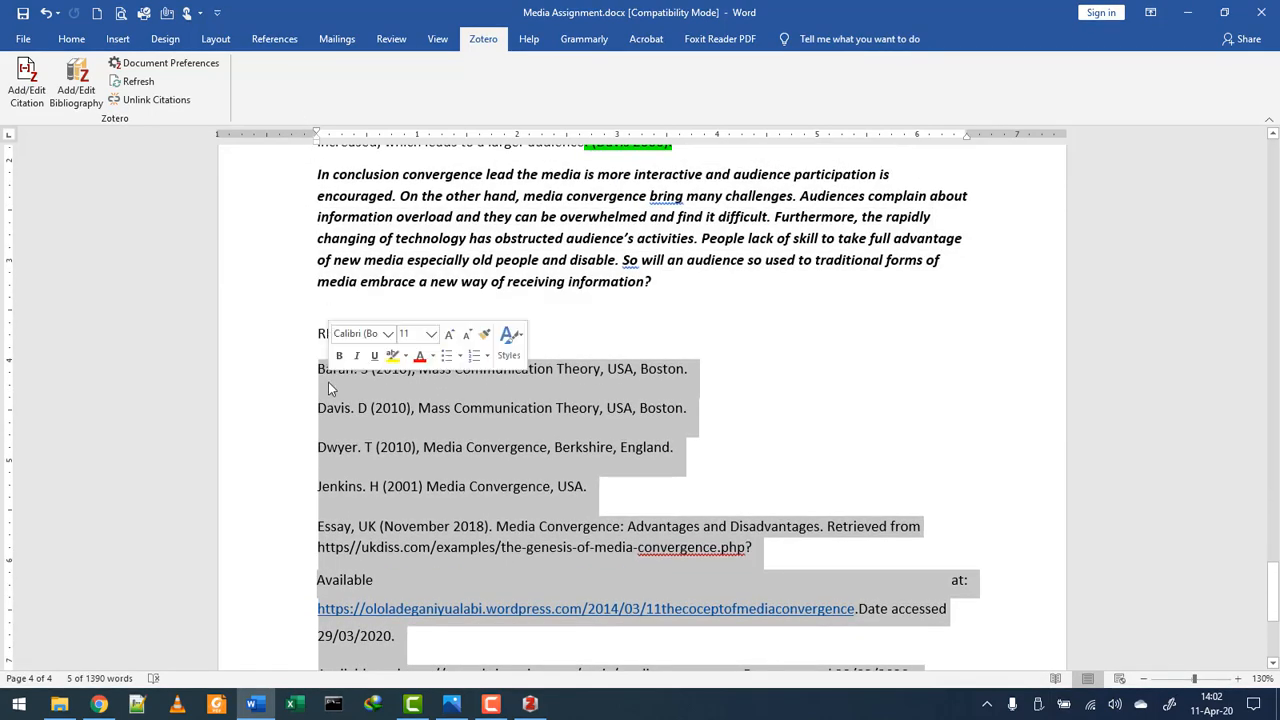
key(Delete)
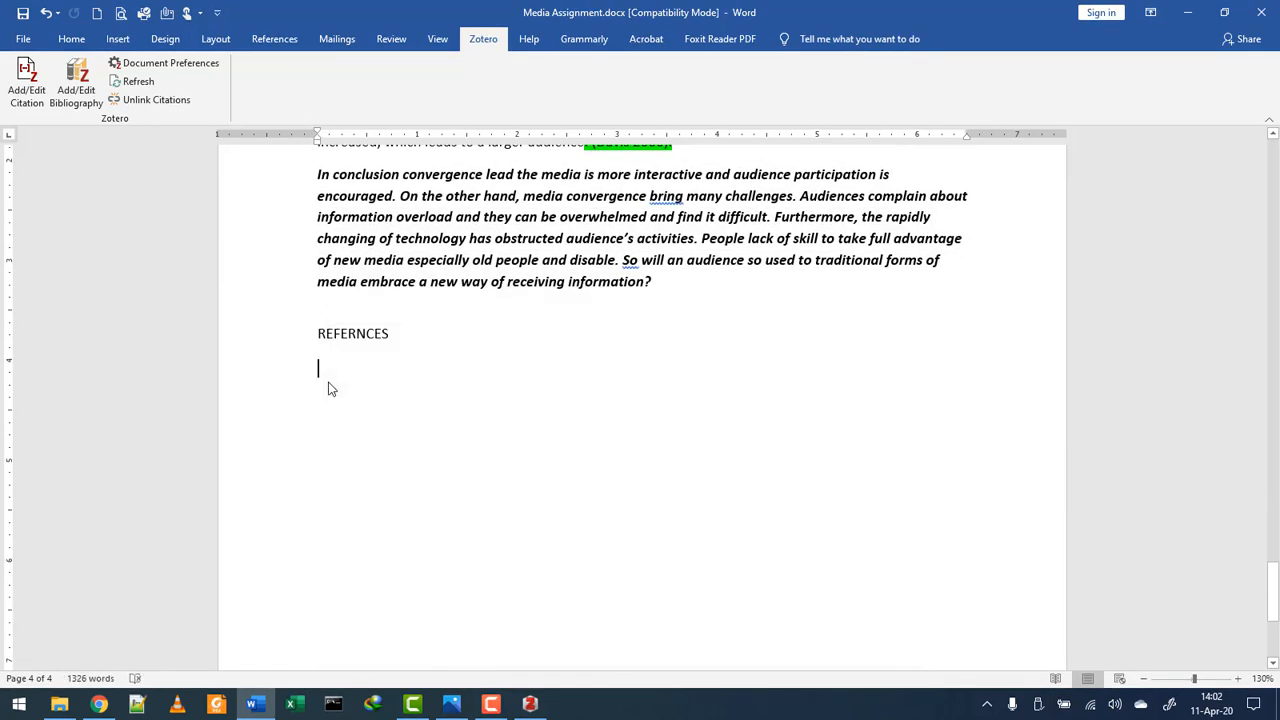
click(79, 90)
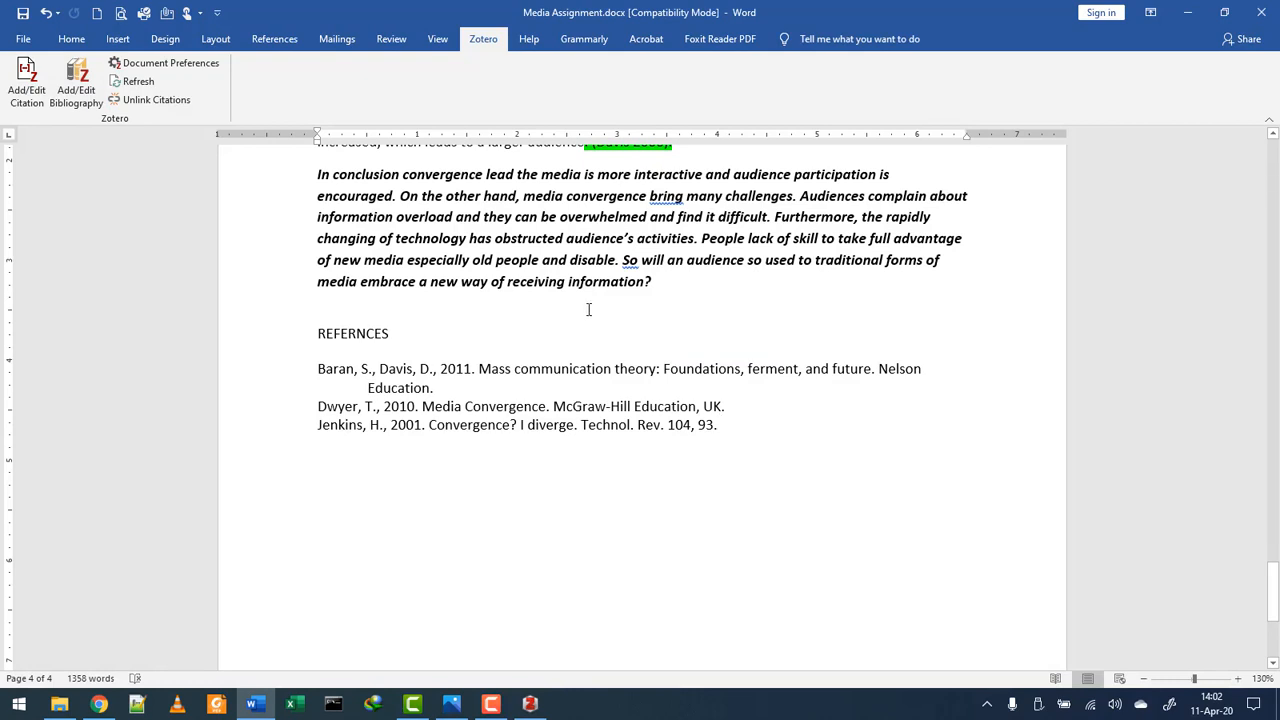
- Change the document's citation style from Elsevier - Harvard to Vancouver
click(160, 68)
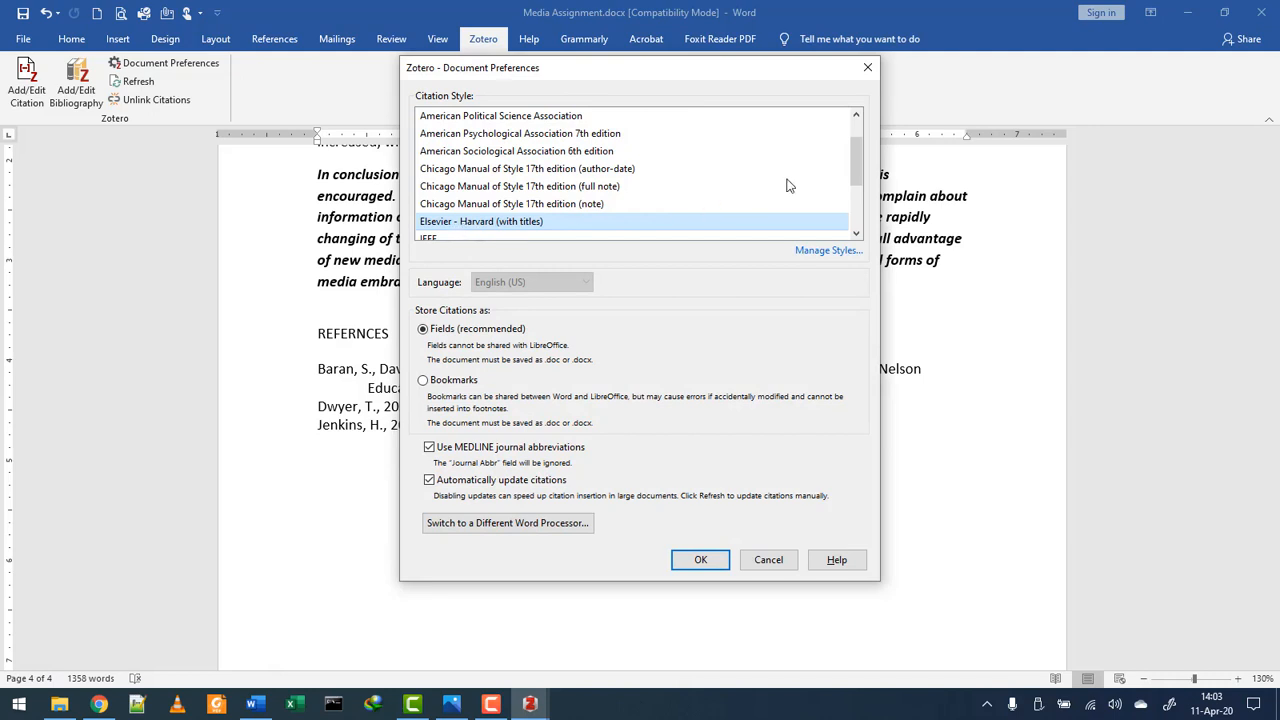
drag(860, 160, 862, 210)
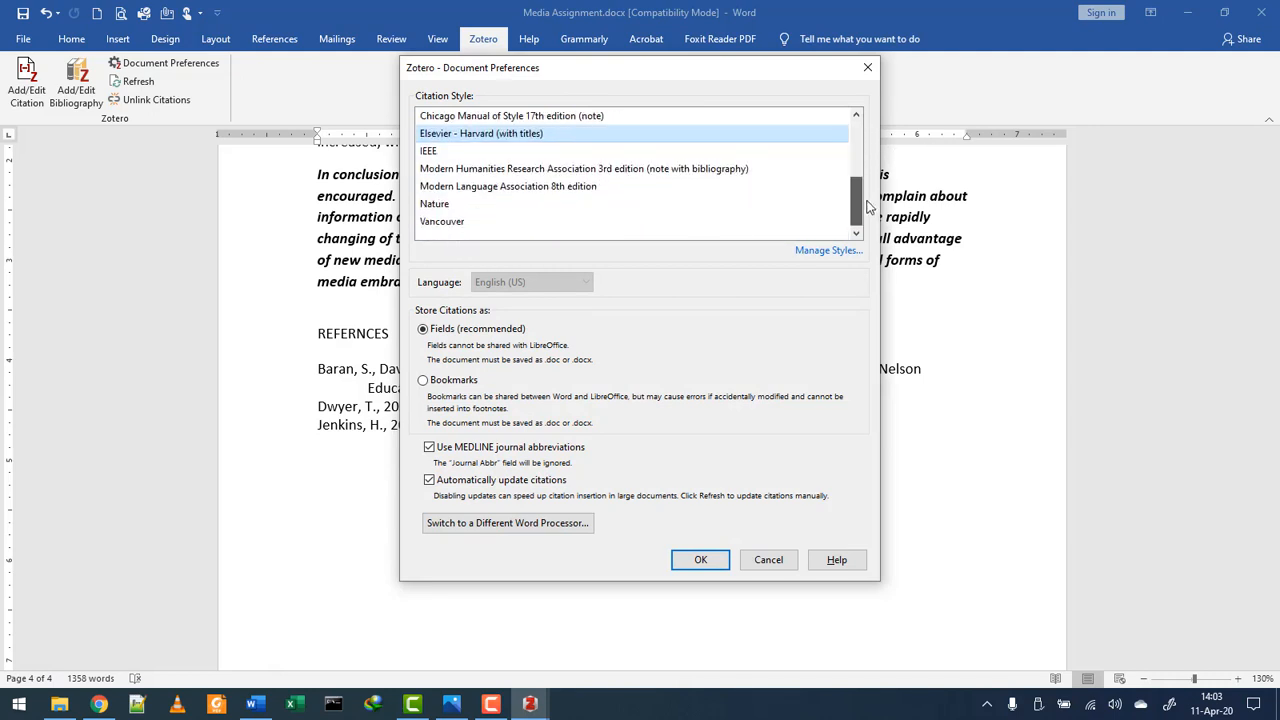
click(445, 222)
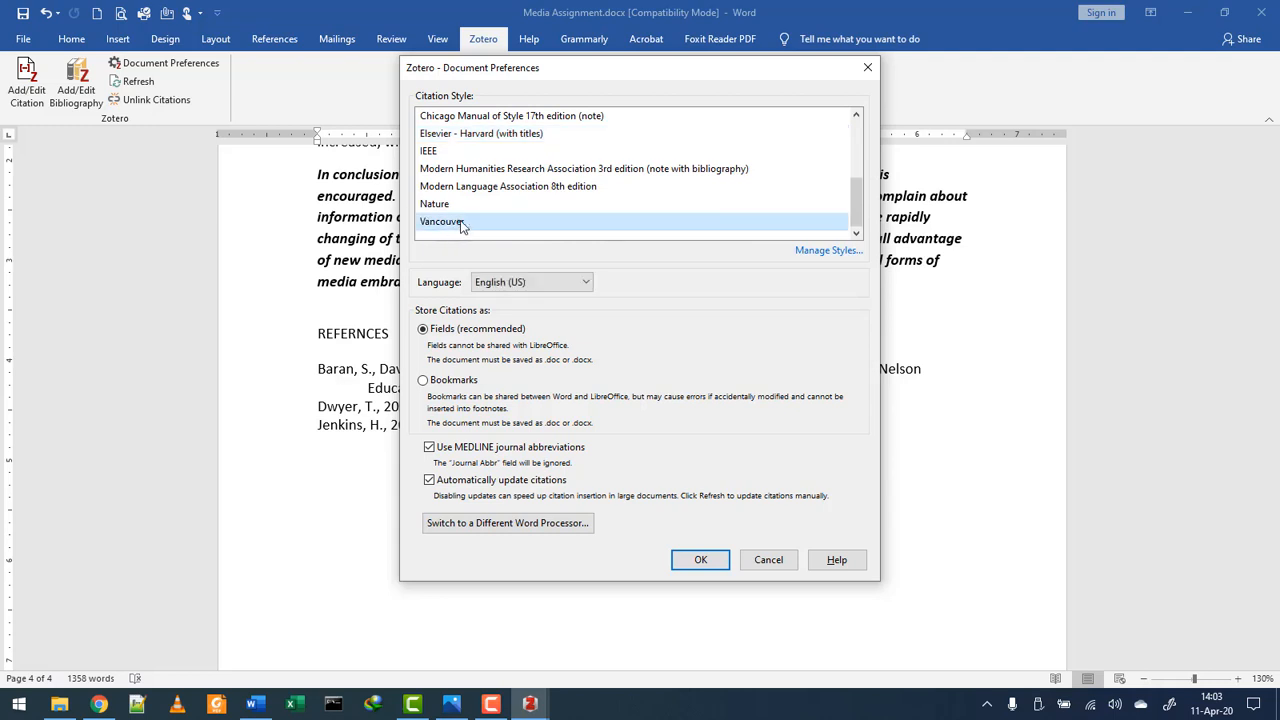
click(694, 558)
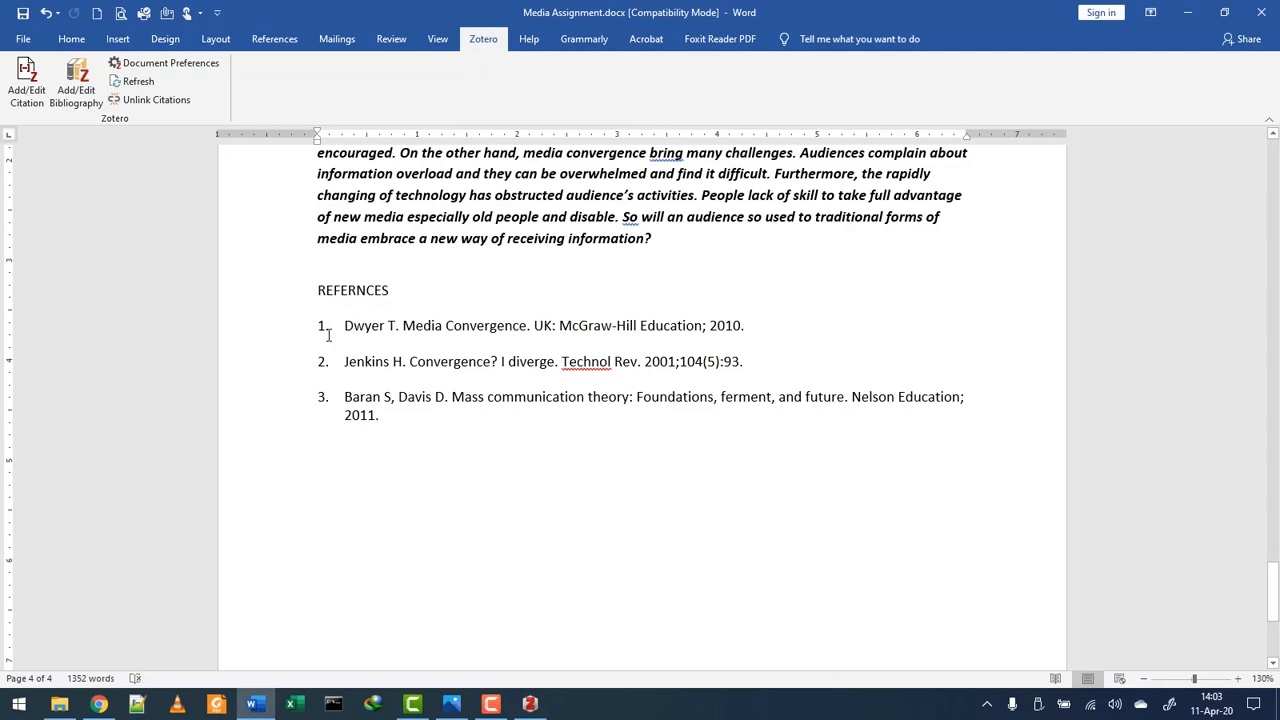
drag(340, 403, 295, 333)
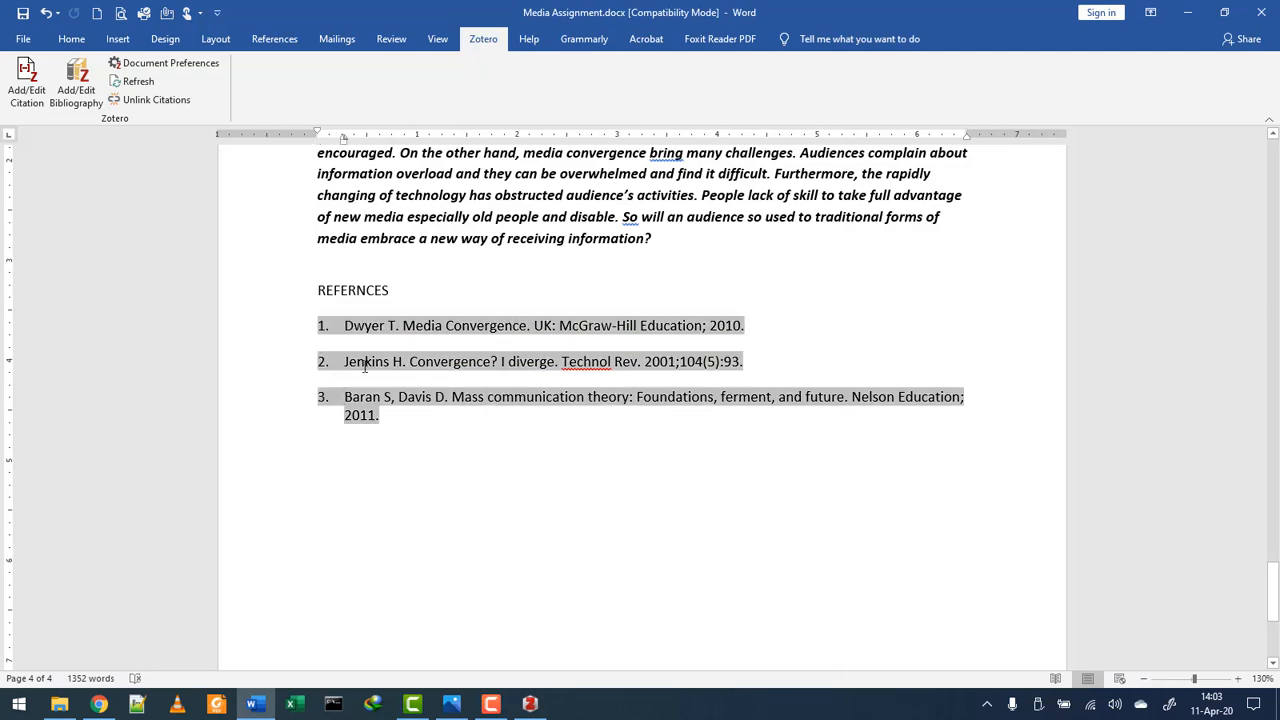
scroll(364, 367, up, 4)
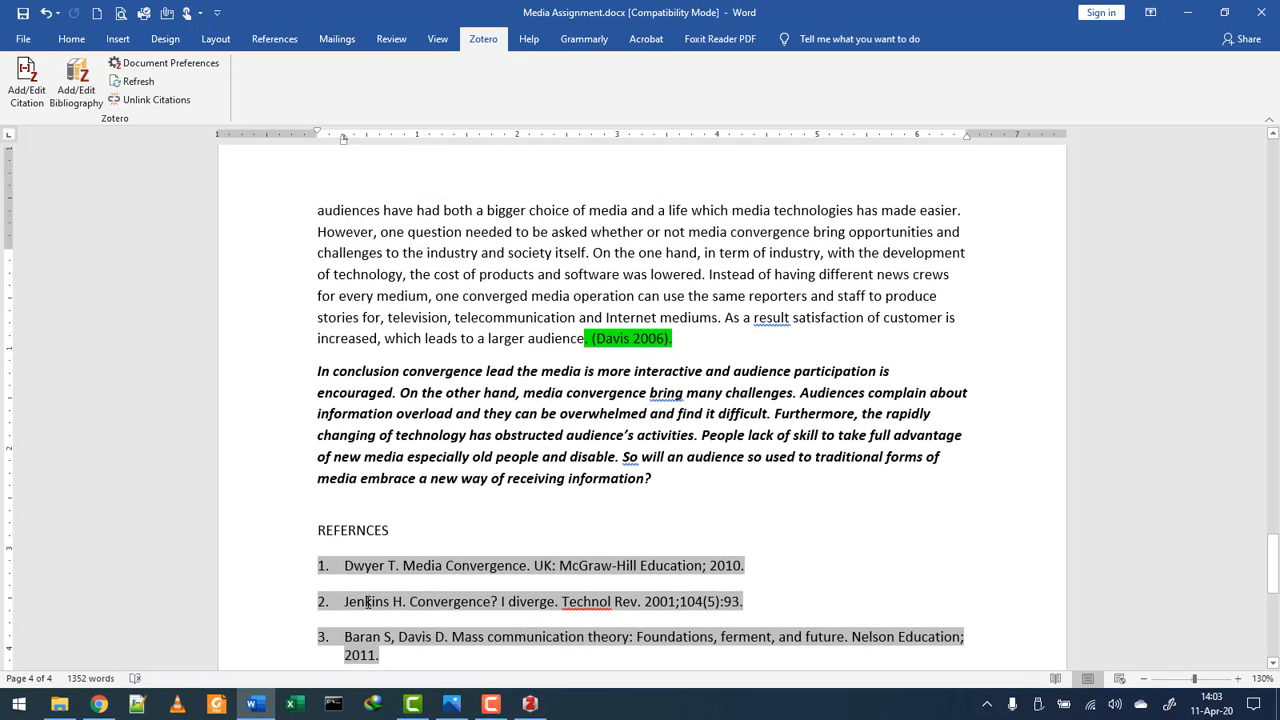
scroll(360, 591, up, 15)
scroll(456, 508, up, 1)
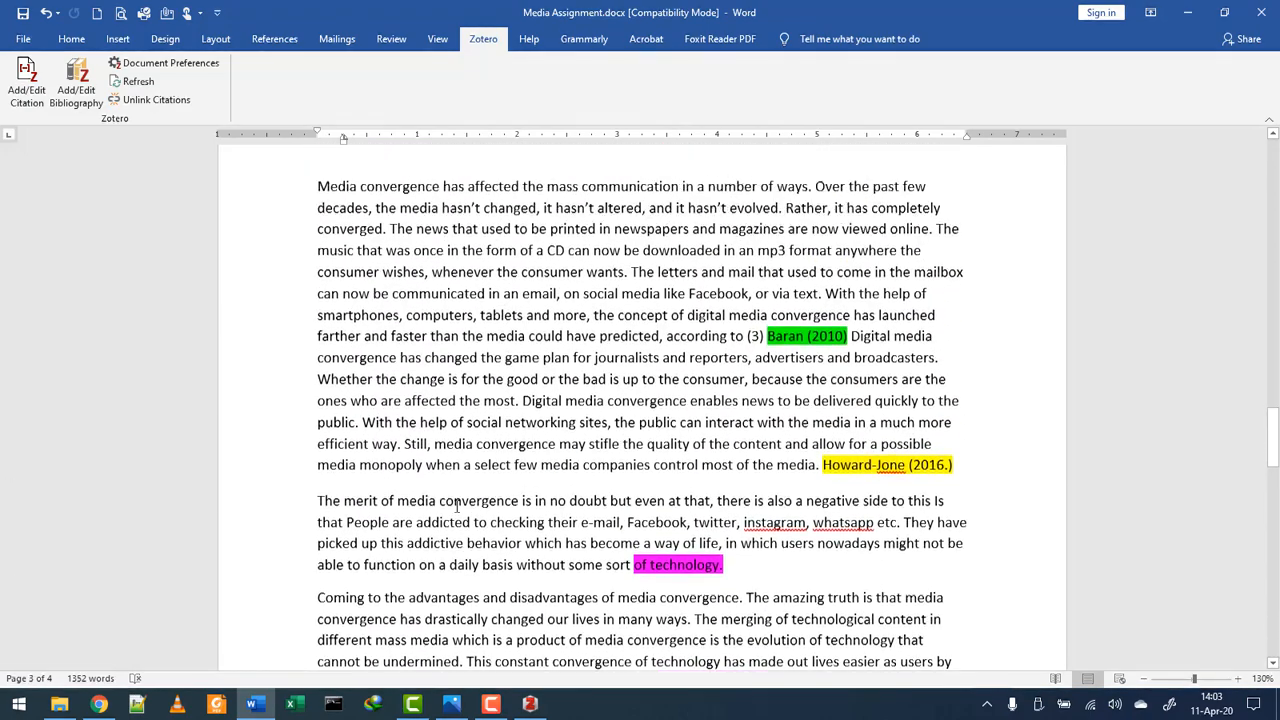
double_click(755, 348)
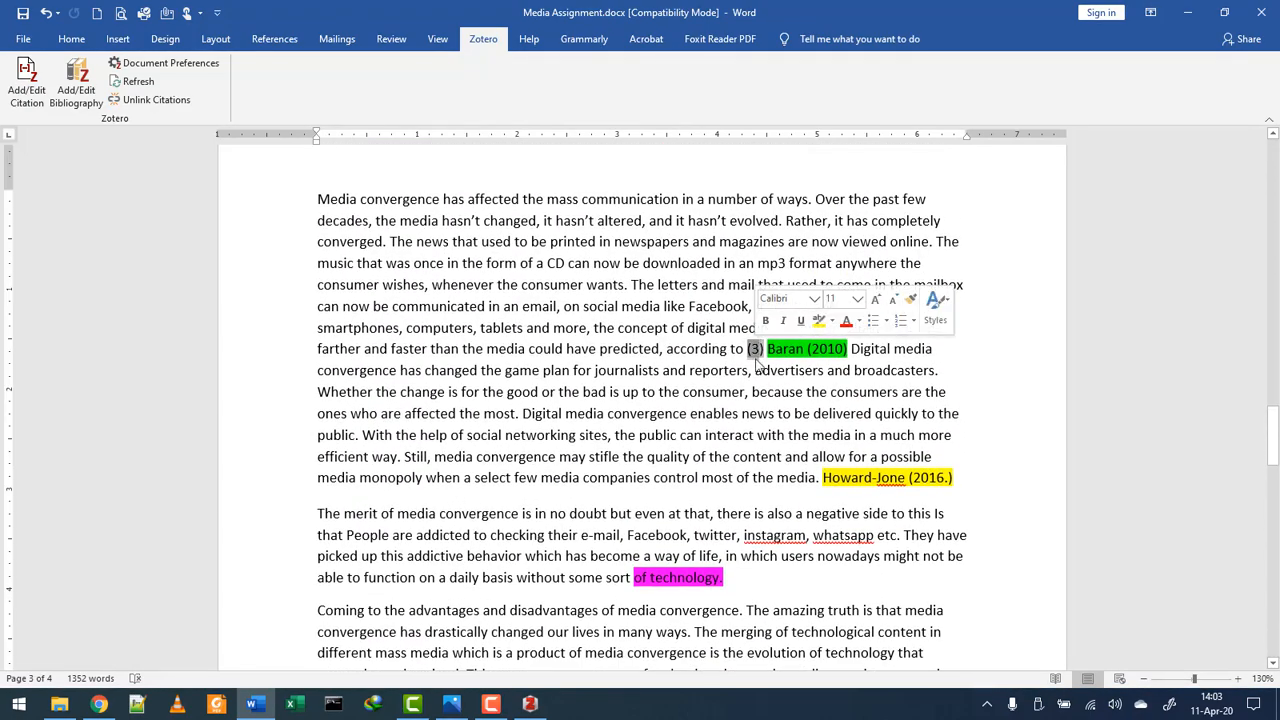
scroll(769, 409, up, 4)
scroll(769, 409, up, 20)
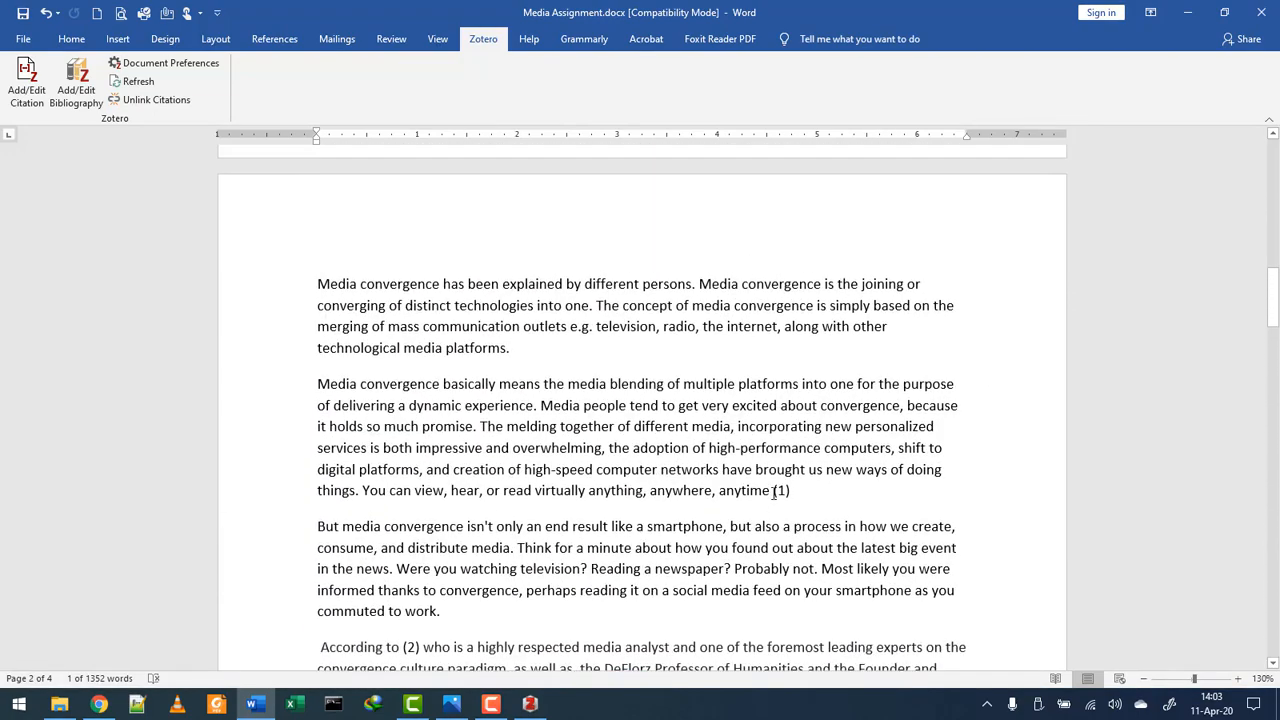
double_click(782, 490)
scroll(405, 420, down, 4)
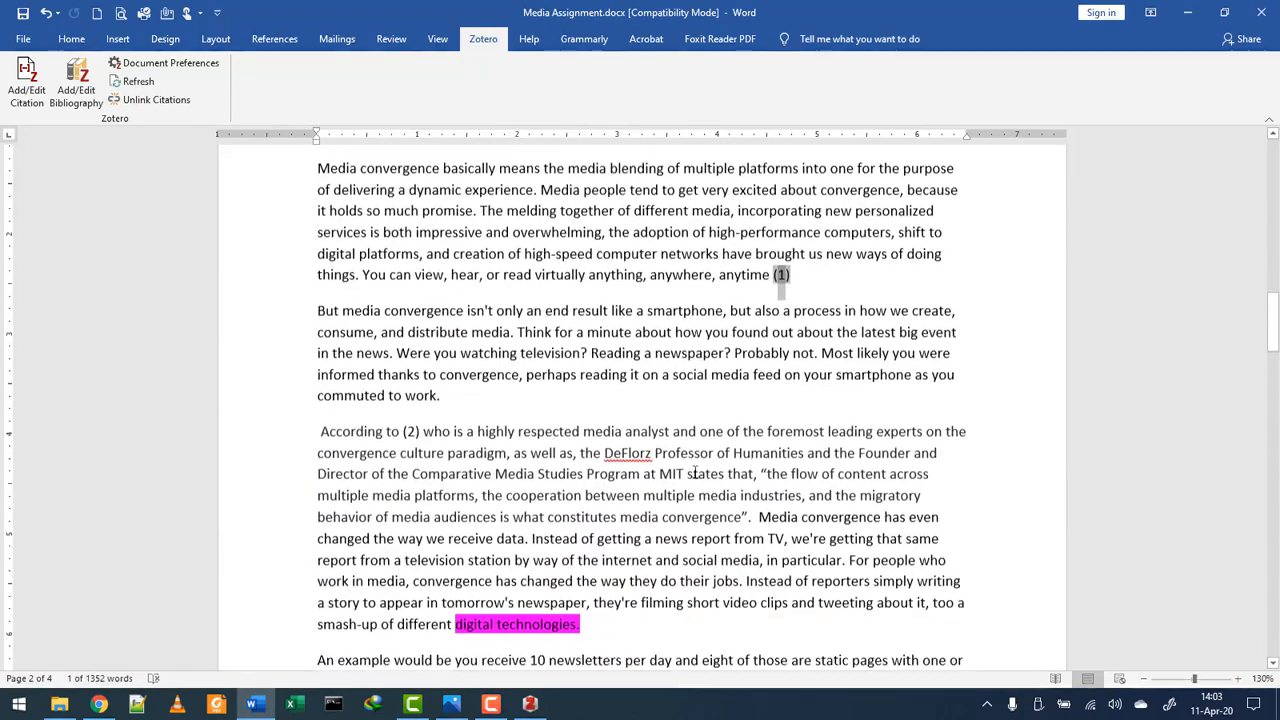
double_click(409, 407)
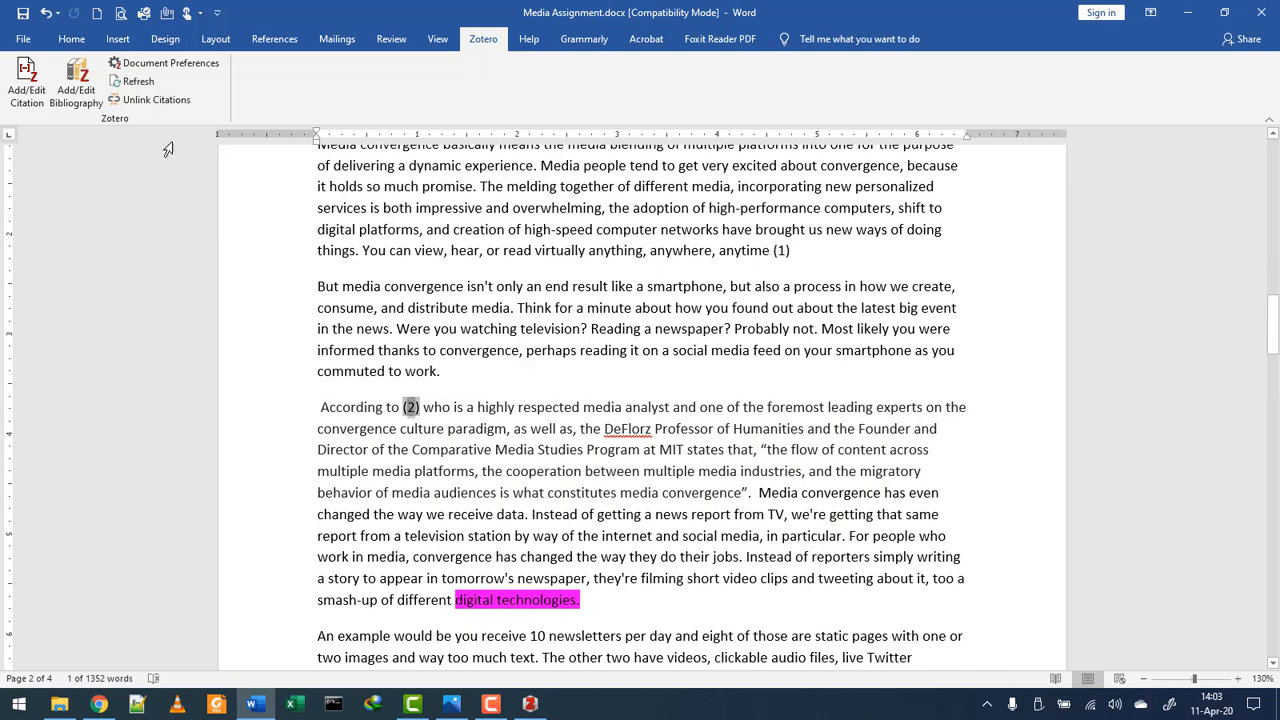
- Switch the document's citation style to IEEE, giving bracketed [1] and [2] citations
click(166, 66)
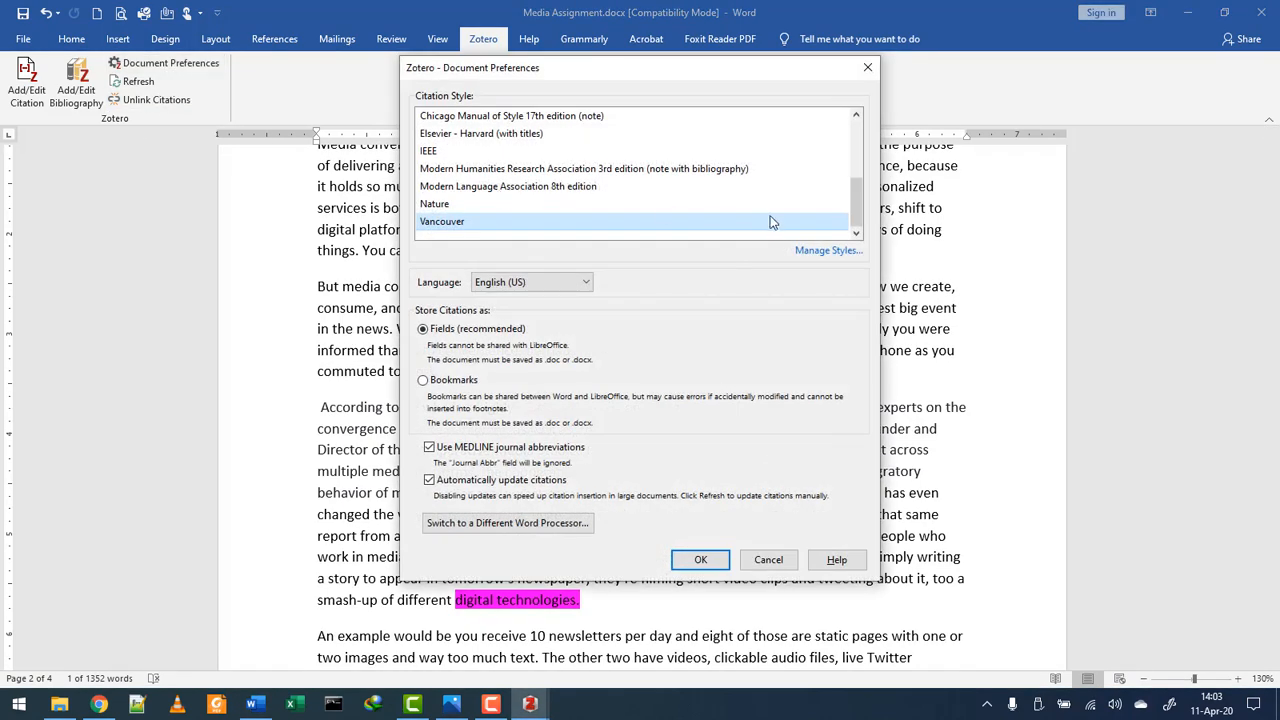
scroll(853, 207, up, 3)
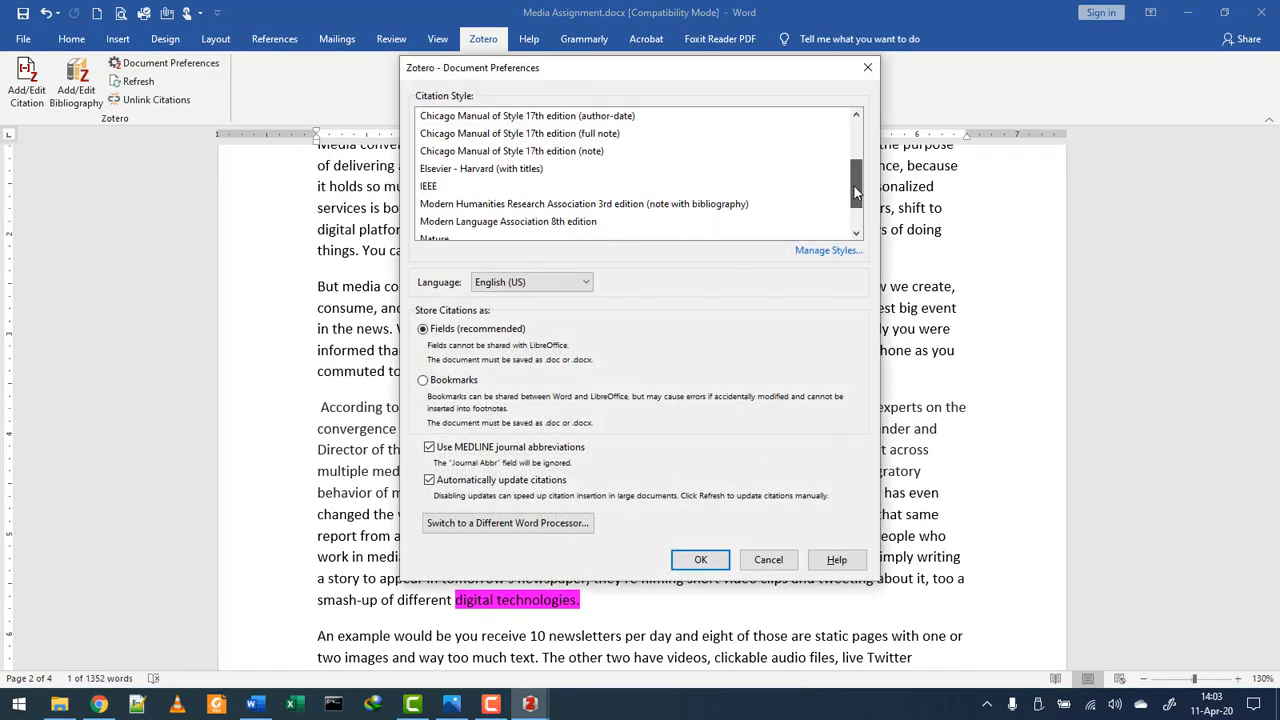
click(500, 204)
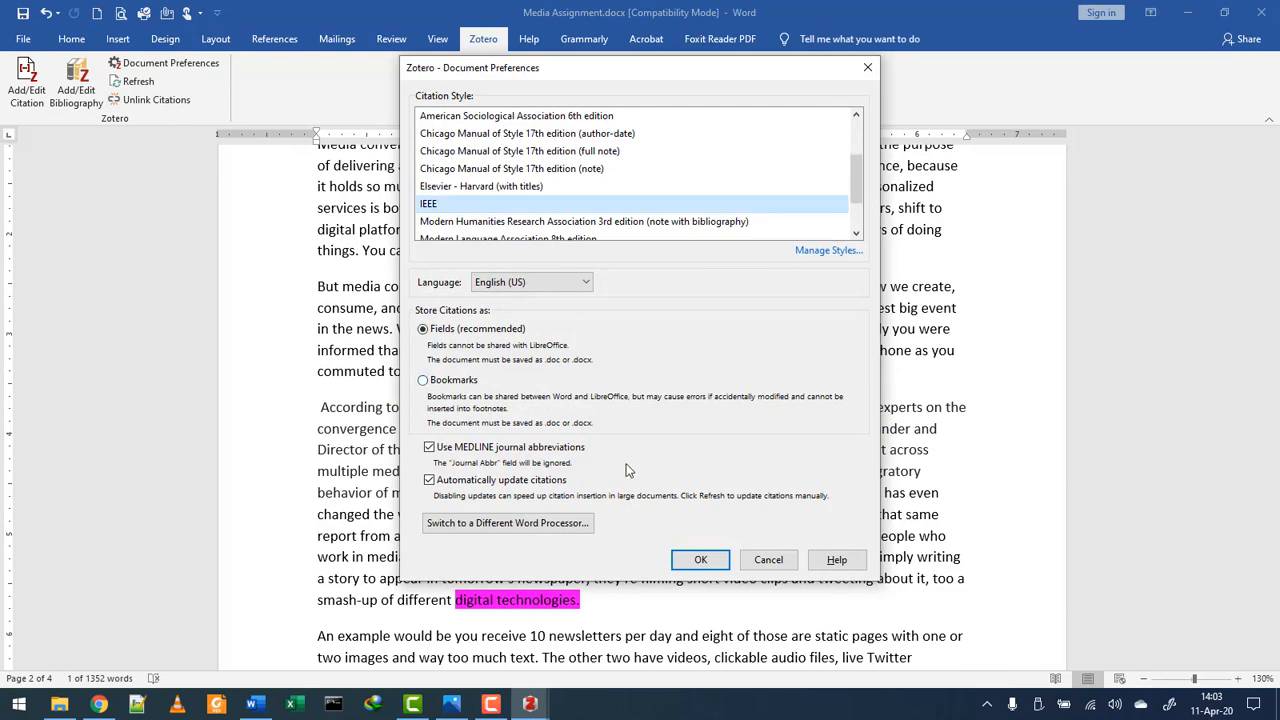
click(700, 560)
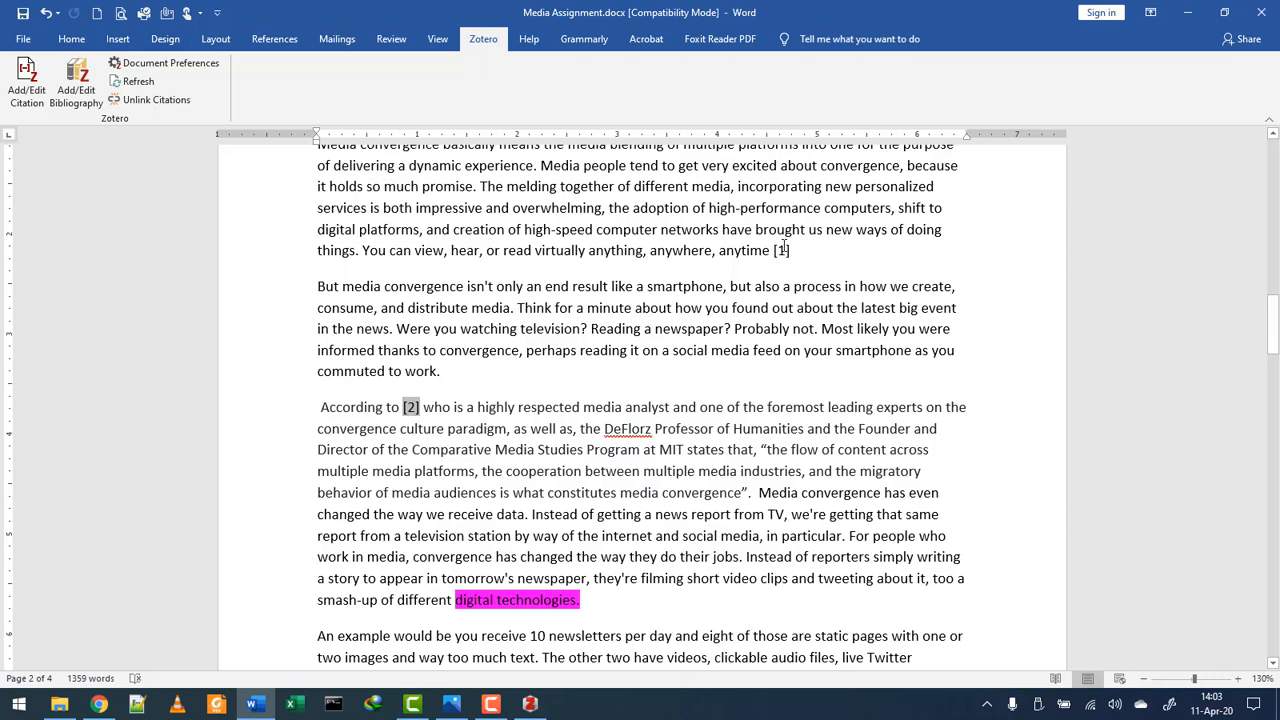
click(792, 250)
- Change the citation style to American Sociological Association 6th edition
click(163, 63)
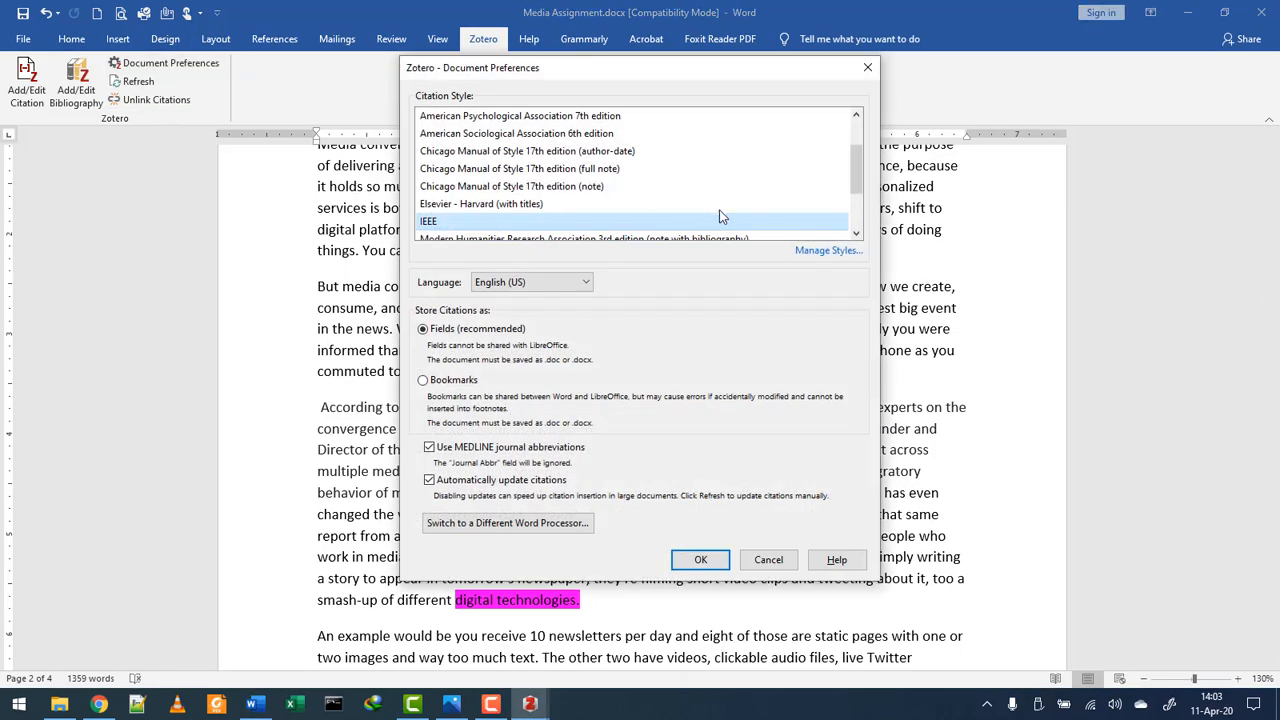
click(855, 232)
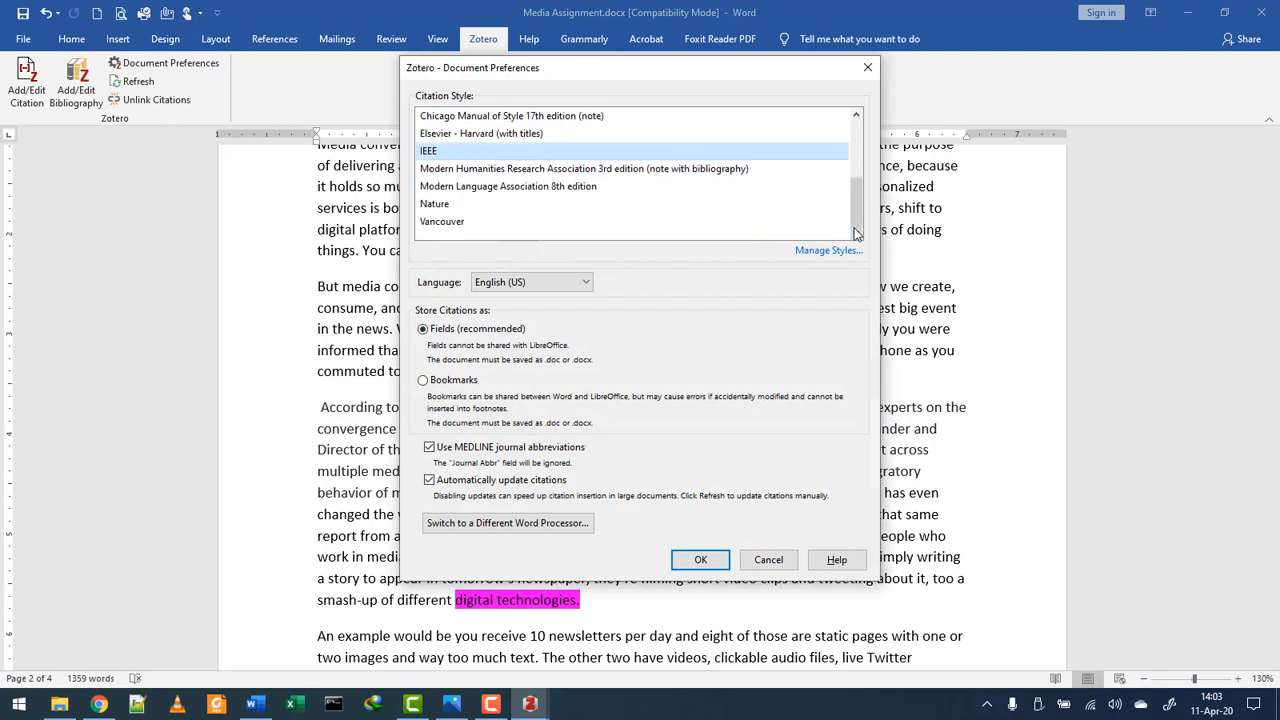
drag(855, 212, 856, 165)
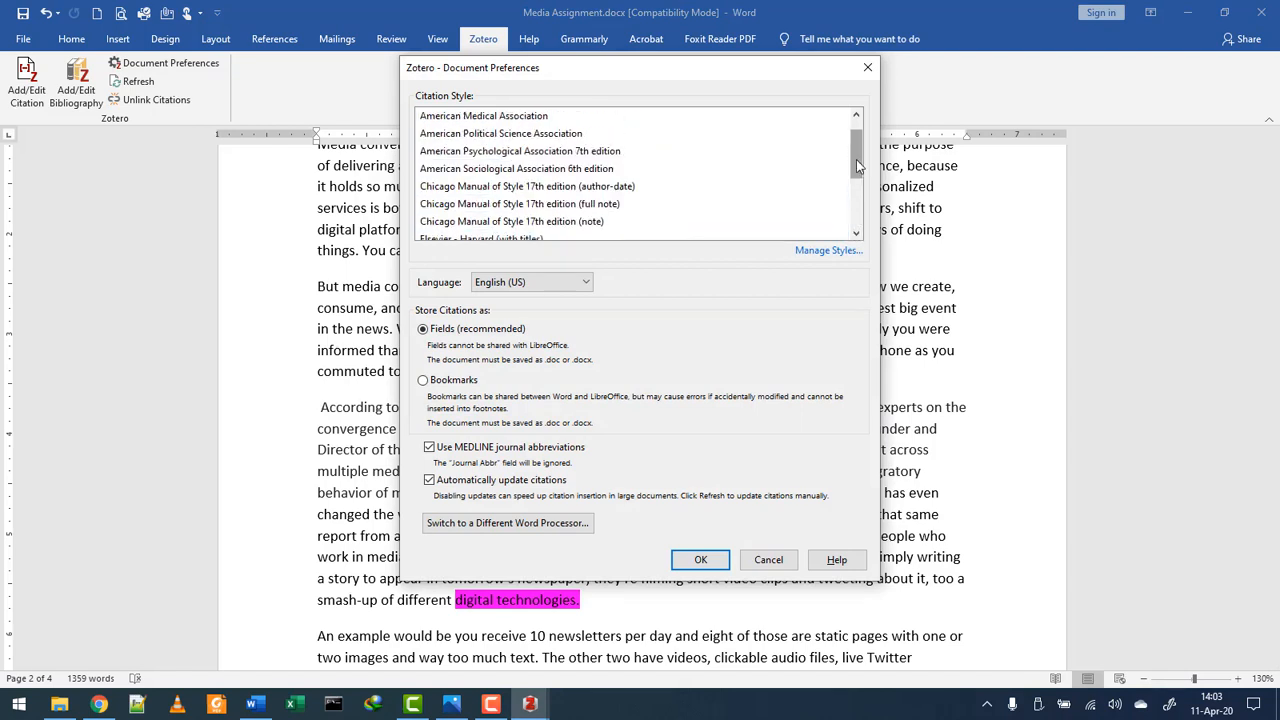
click(588, 170)
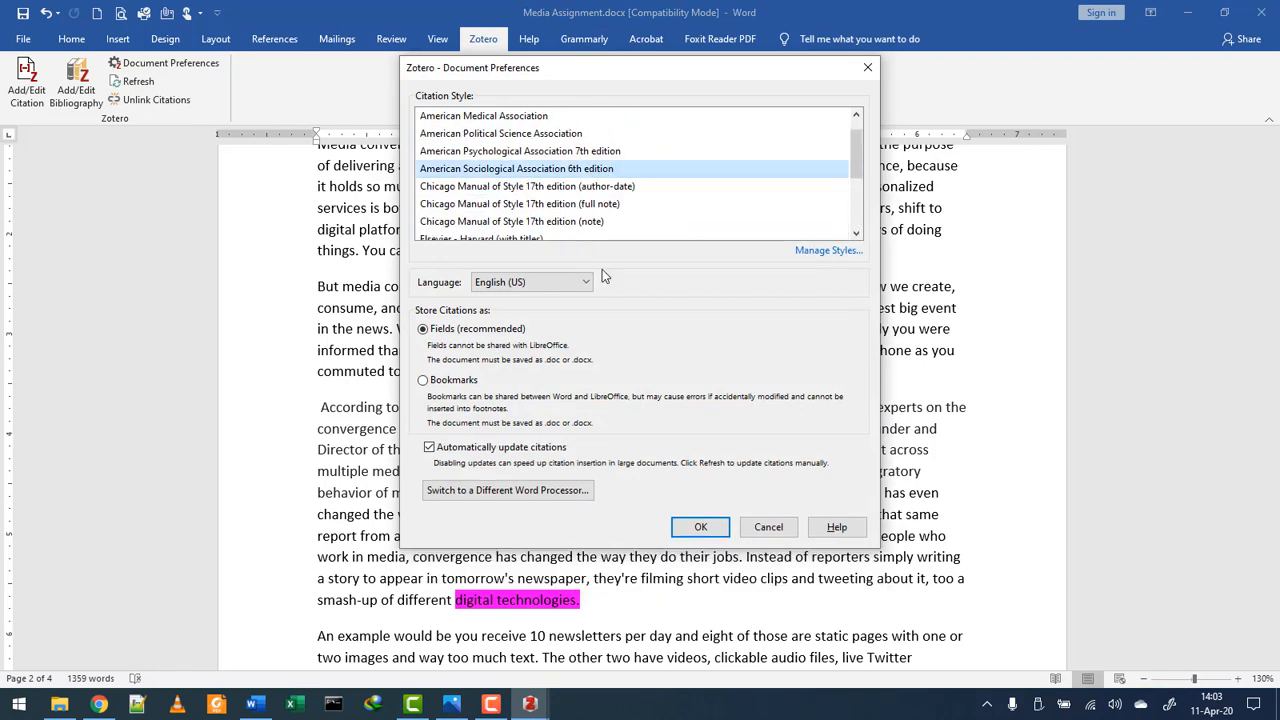
click(712, 559)
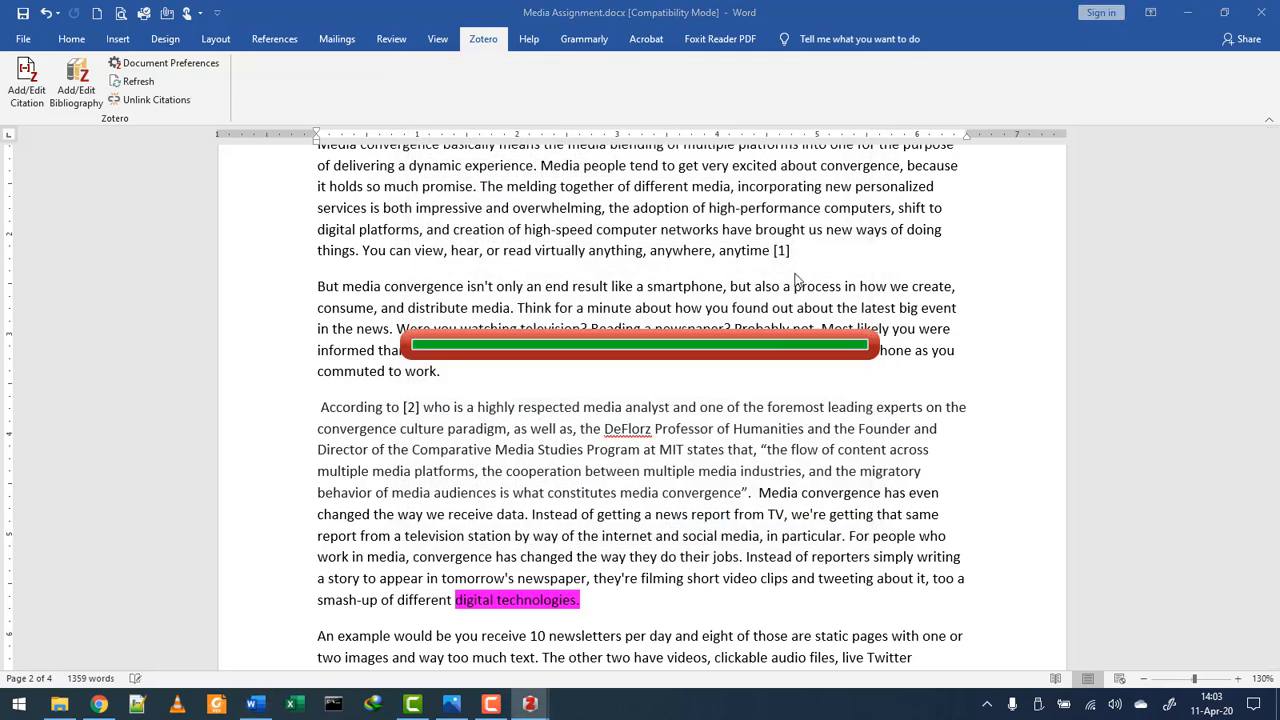
- Check the (Dwyer 2010) and (Jenkins 2001) citations and regenerated bibliography, then switch to Zotero
click(812, 249)
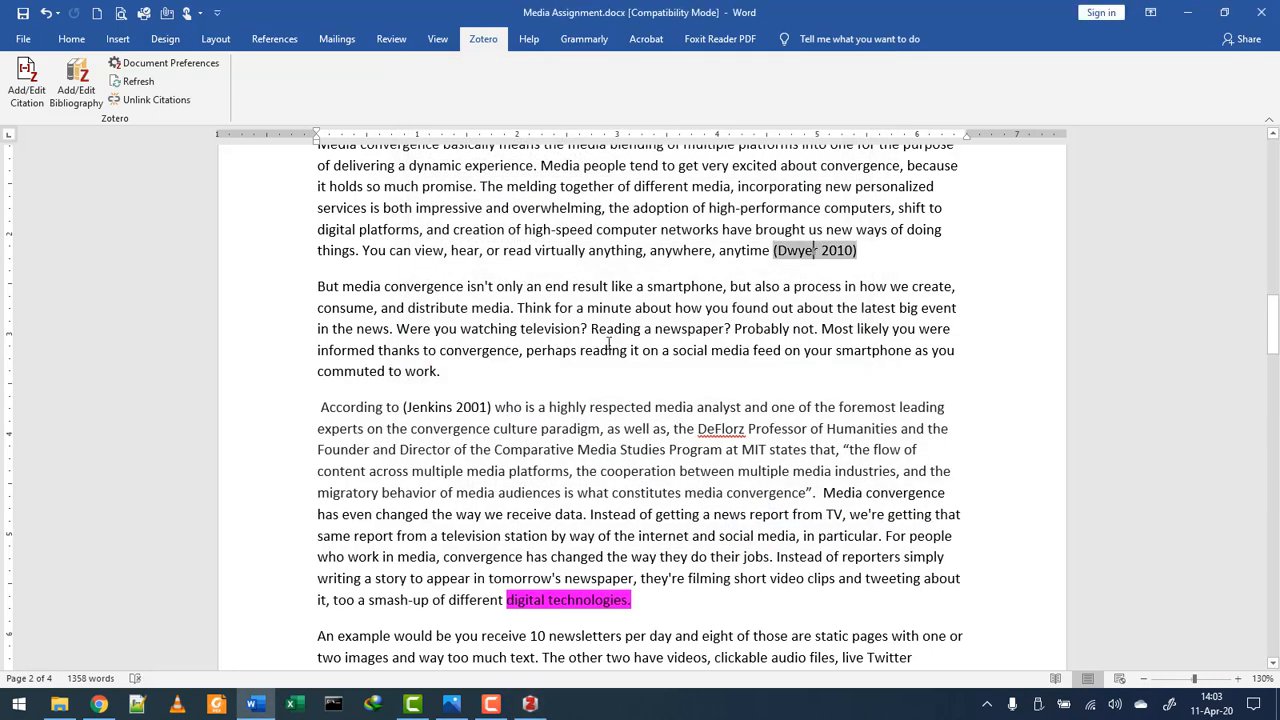
double_click(439, 408)
scroll(520, 383, down, 14)
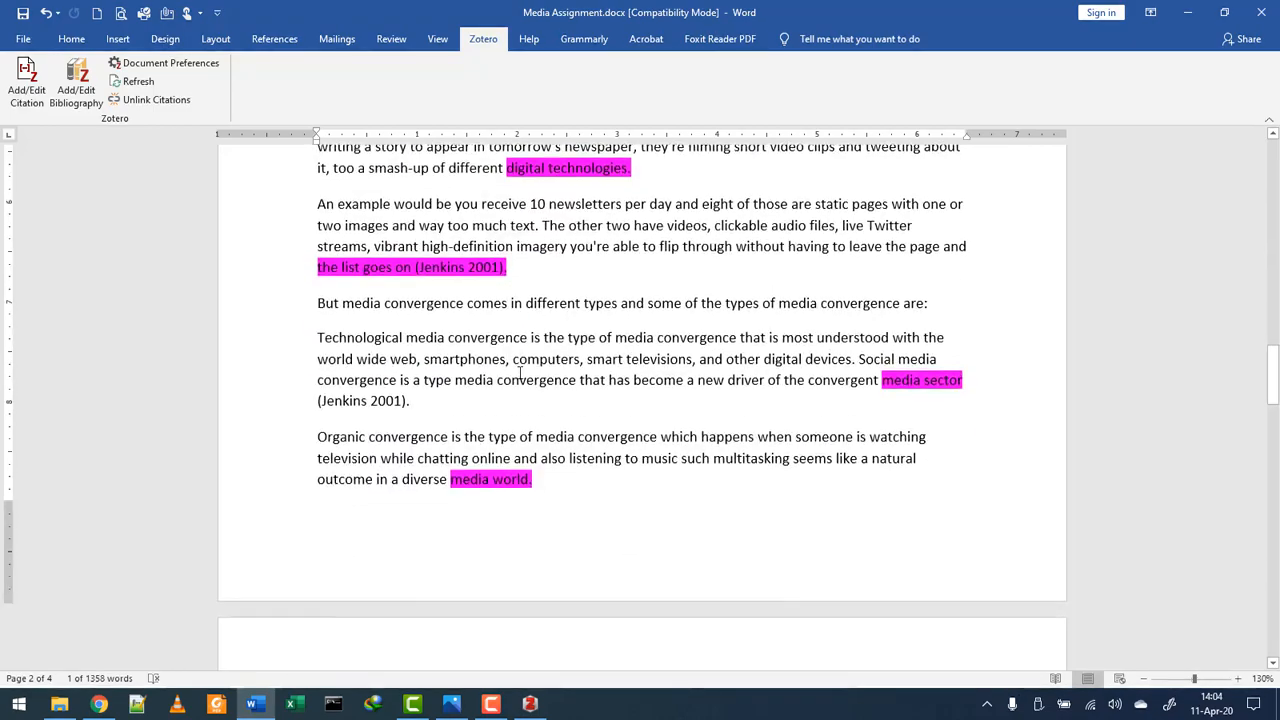
scroll(520, 383, down, 8)
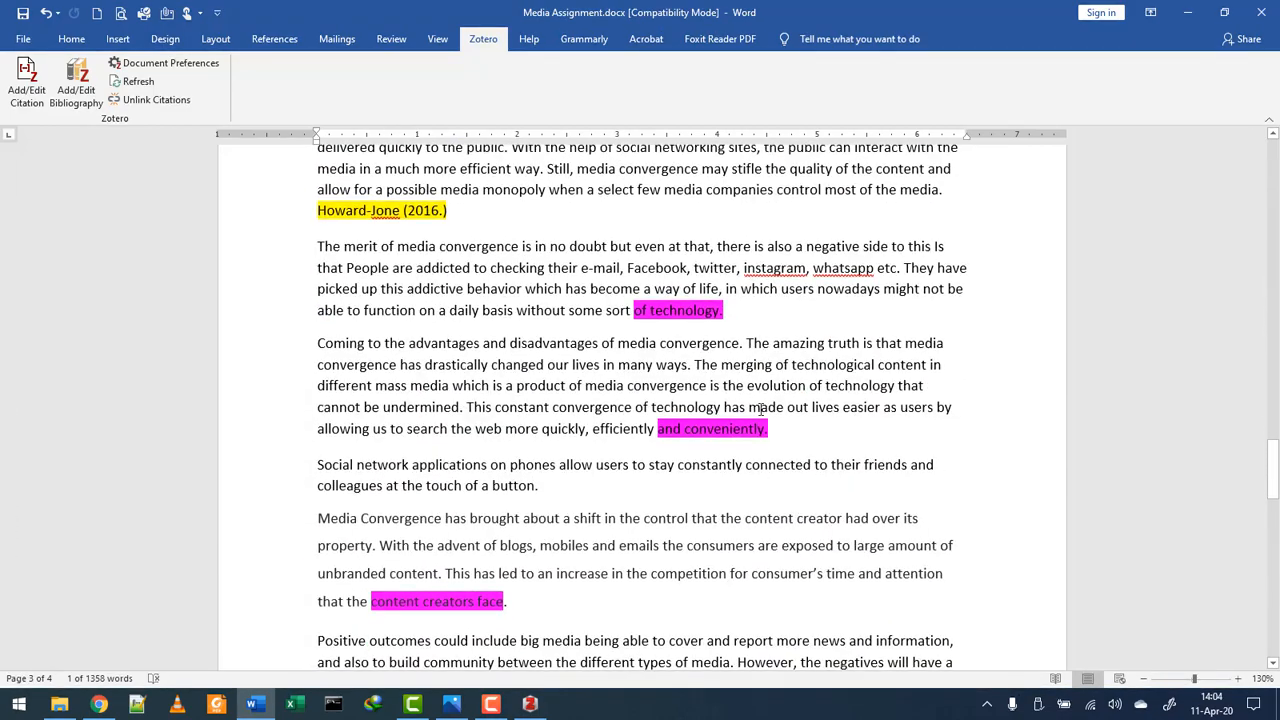
scroll(761, 408, down, 16)
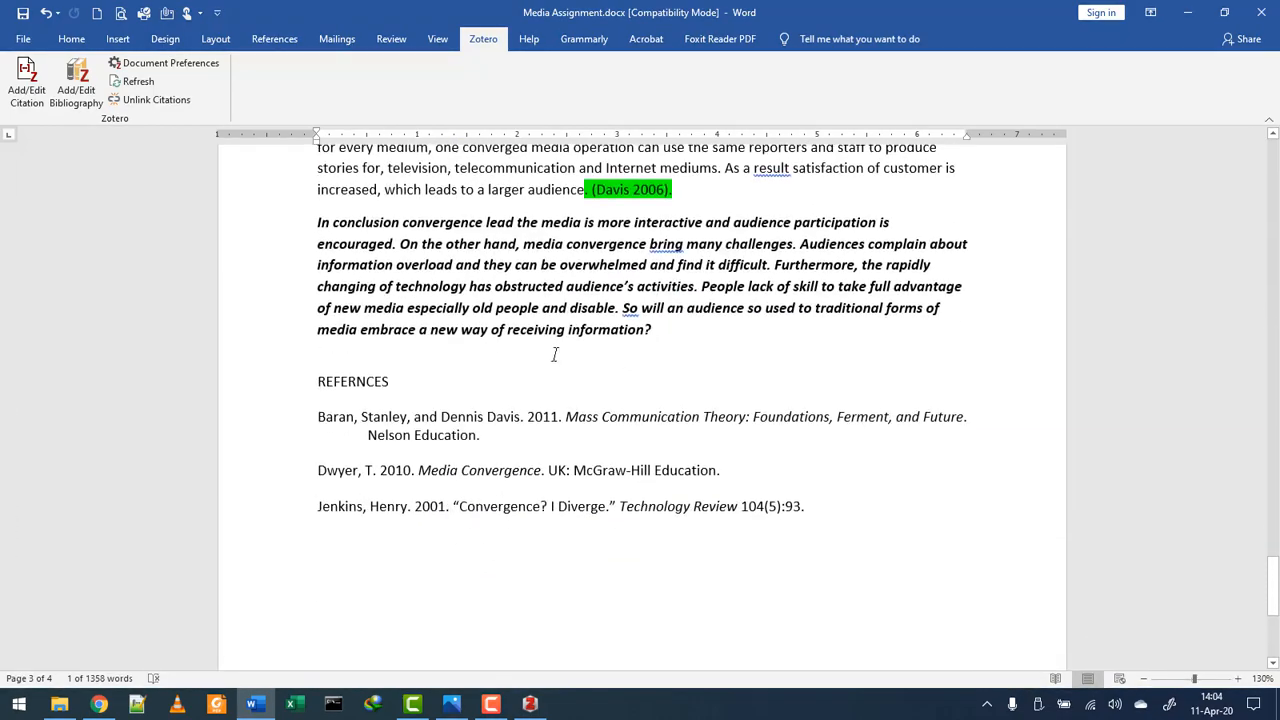
click(385, 425)
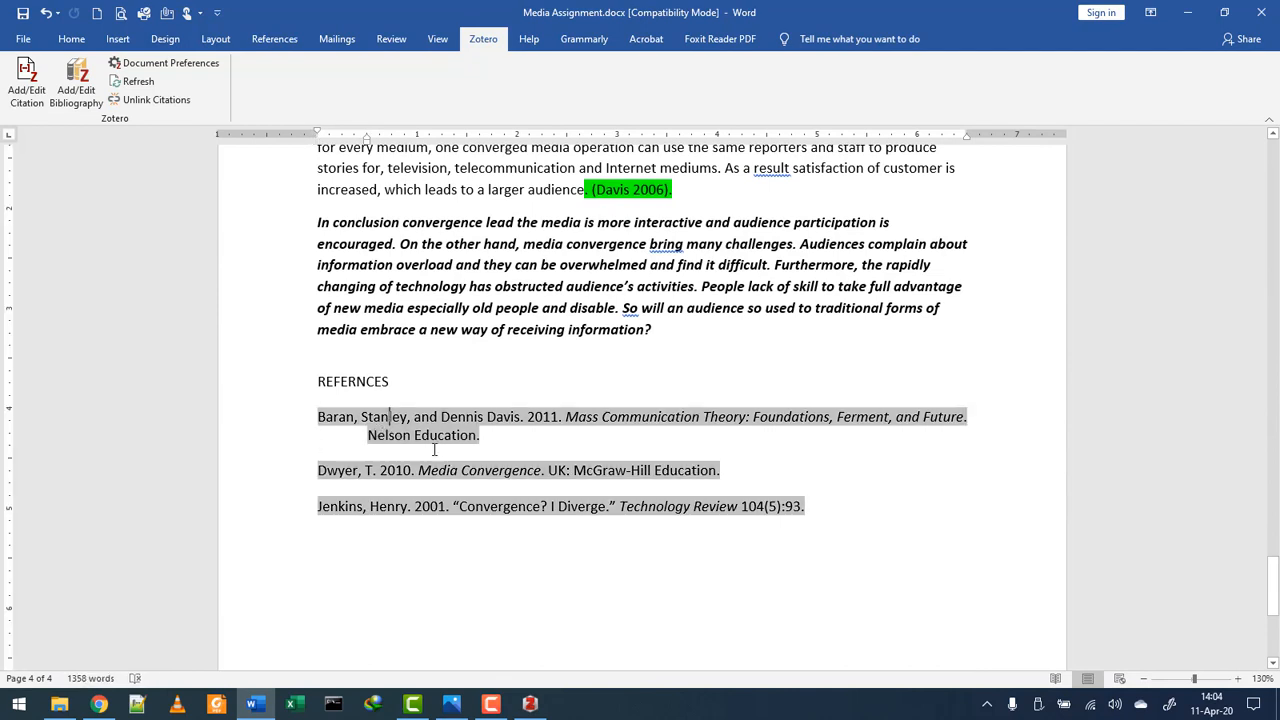
click(530, 704)
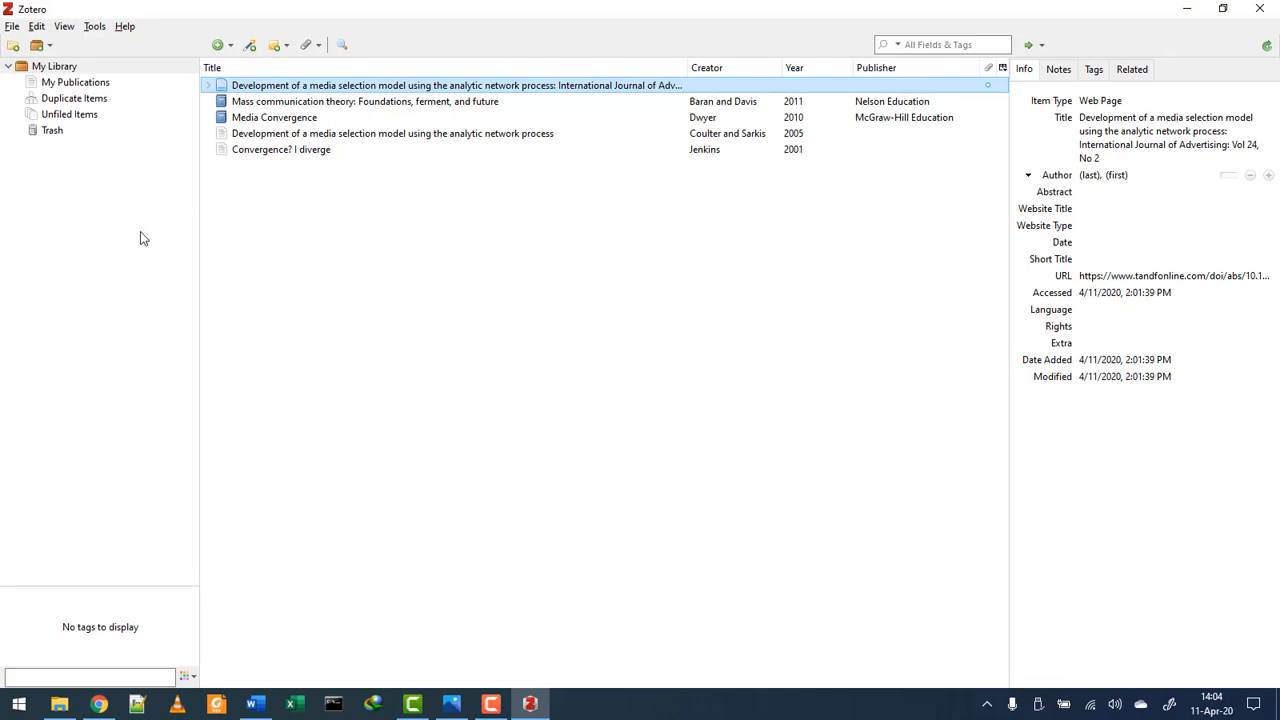
- Create a new collection named ICT132 under My Library and select it
click(13, 45)
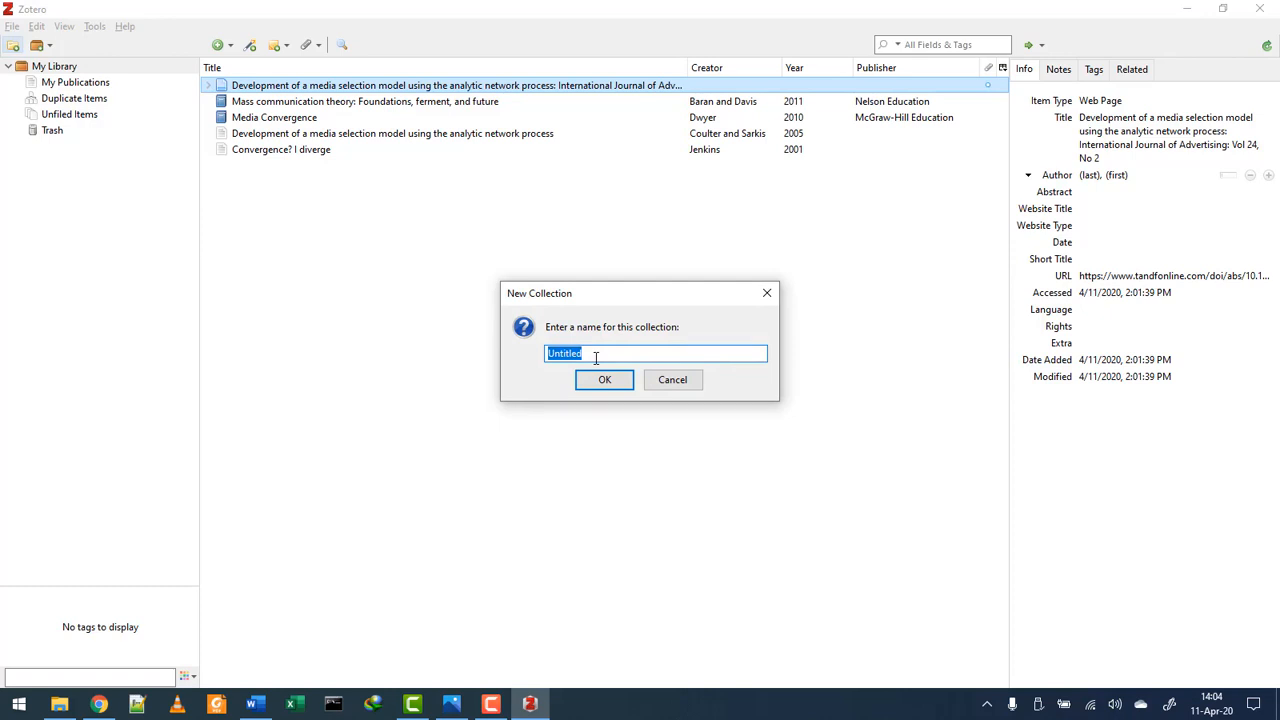
key(BackSpace)
text(ICT132)
click(590, 382)
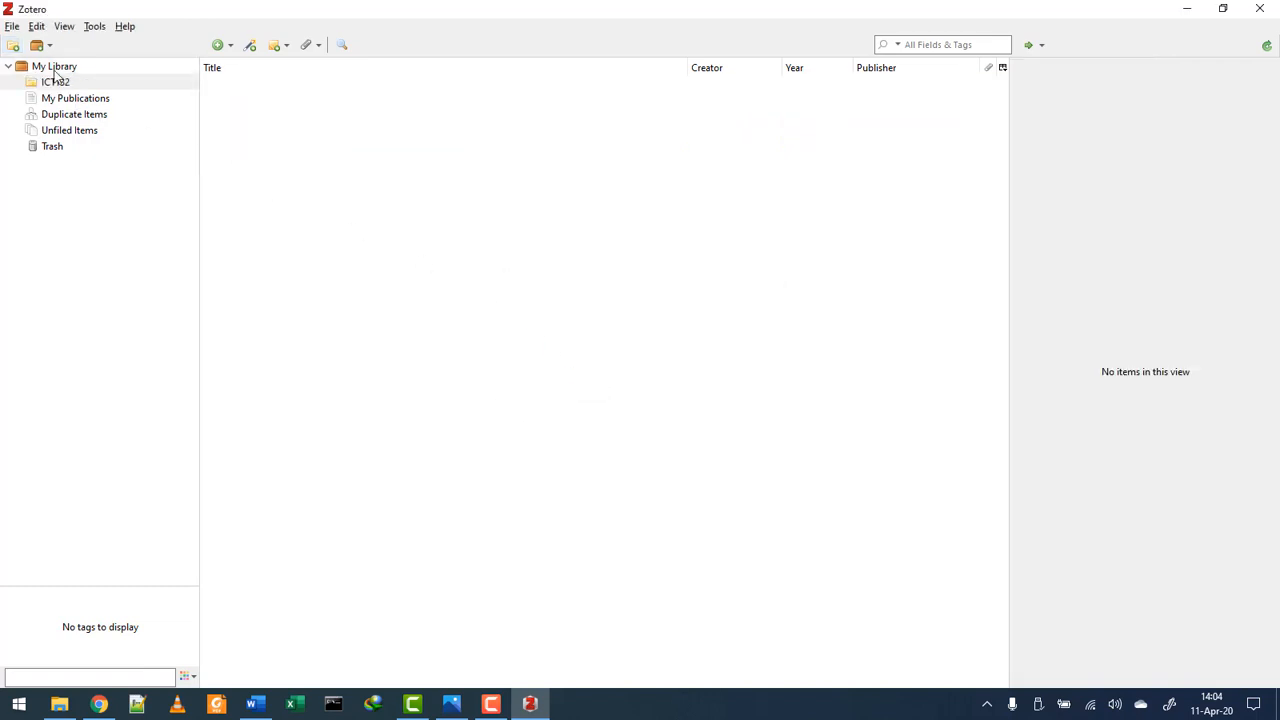
click(55, 86)
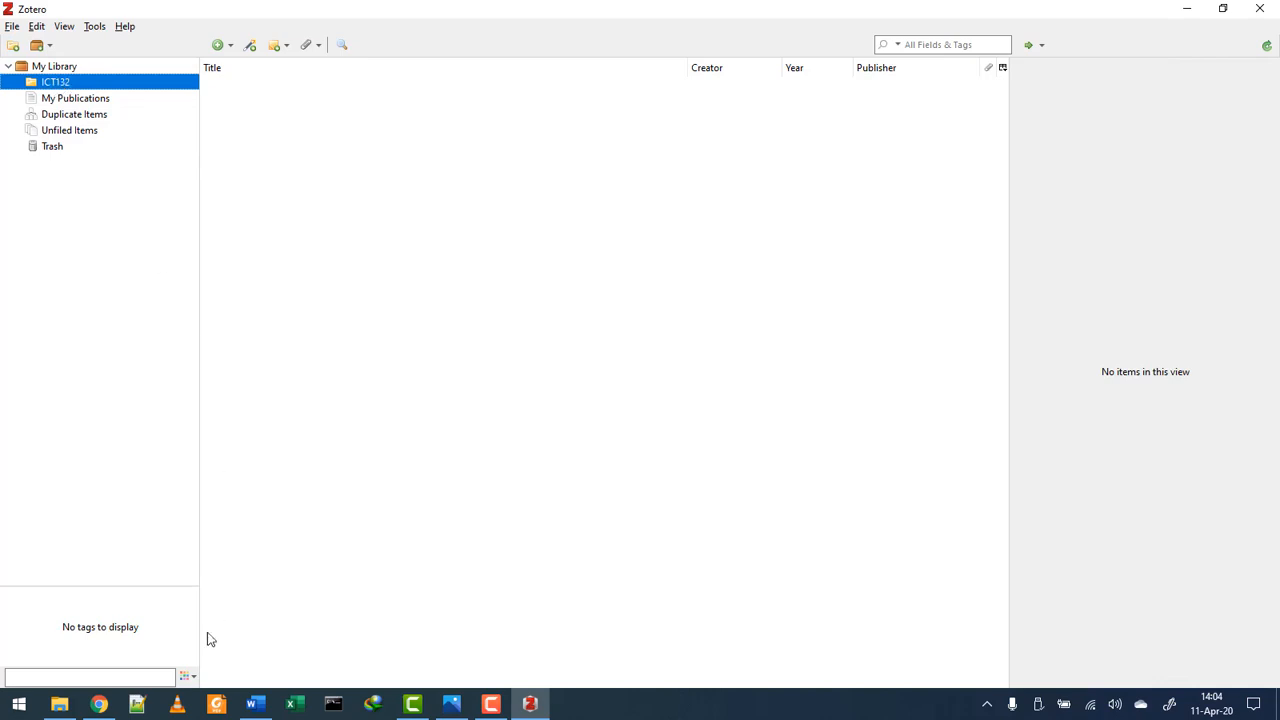
- Search Google Scholar for 'microsoft word'
click(110, 700)
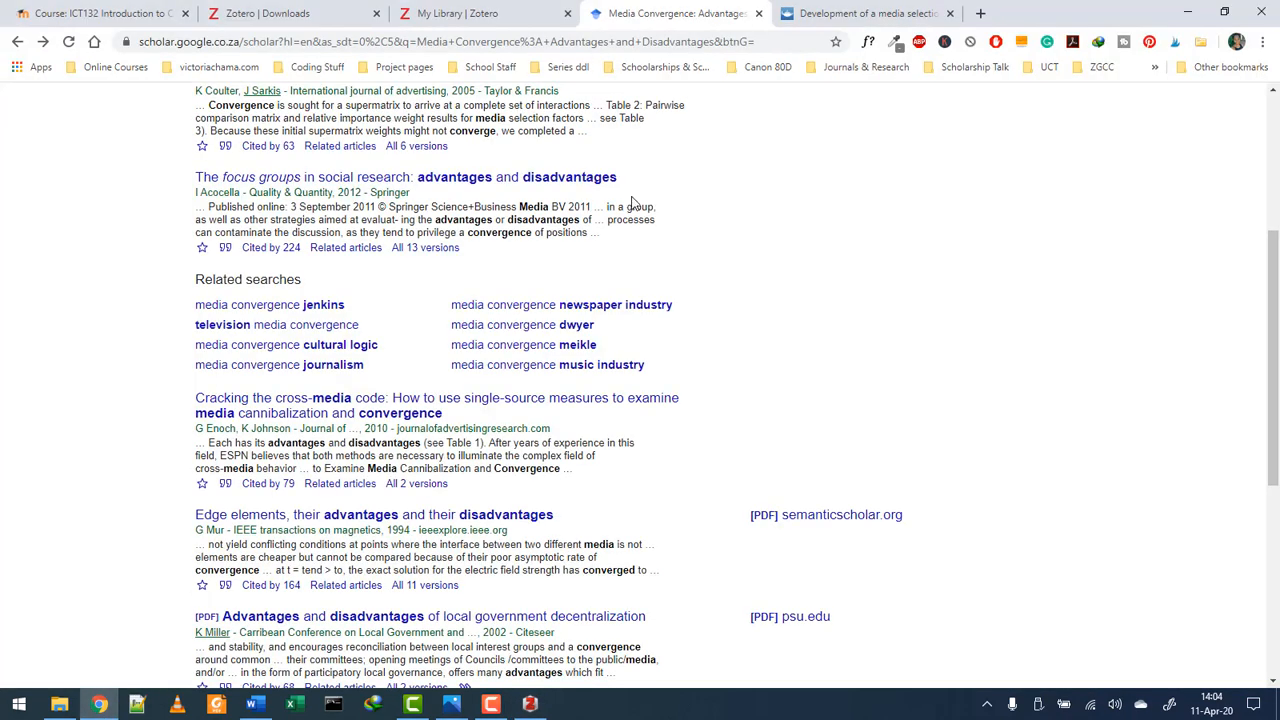
scroll(633, 200, up, 3)
drag(543, 108, 196, 118)
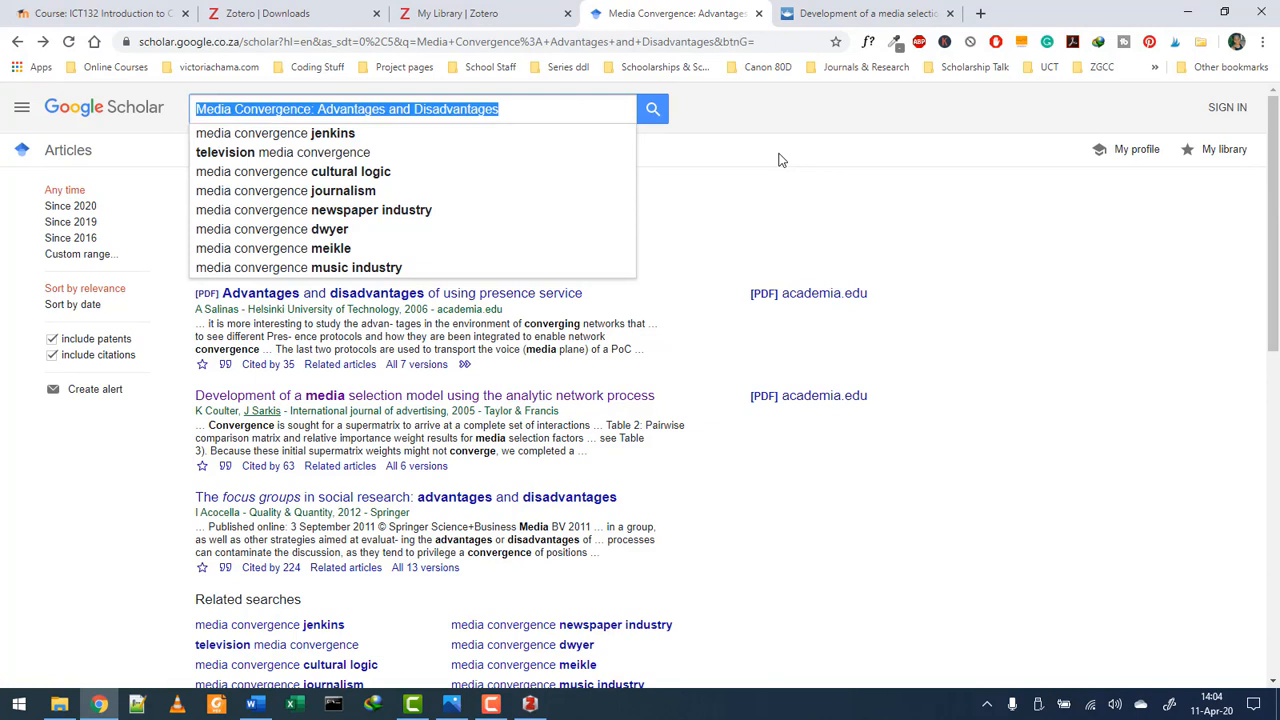
text(micr)
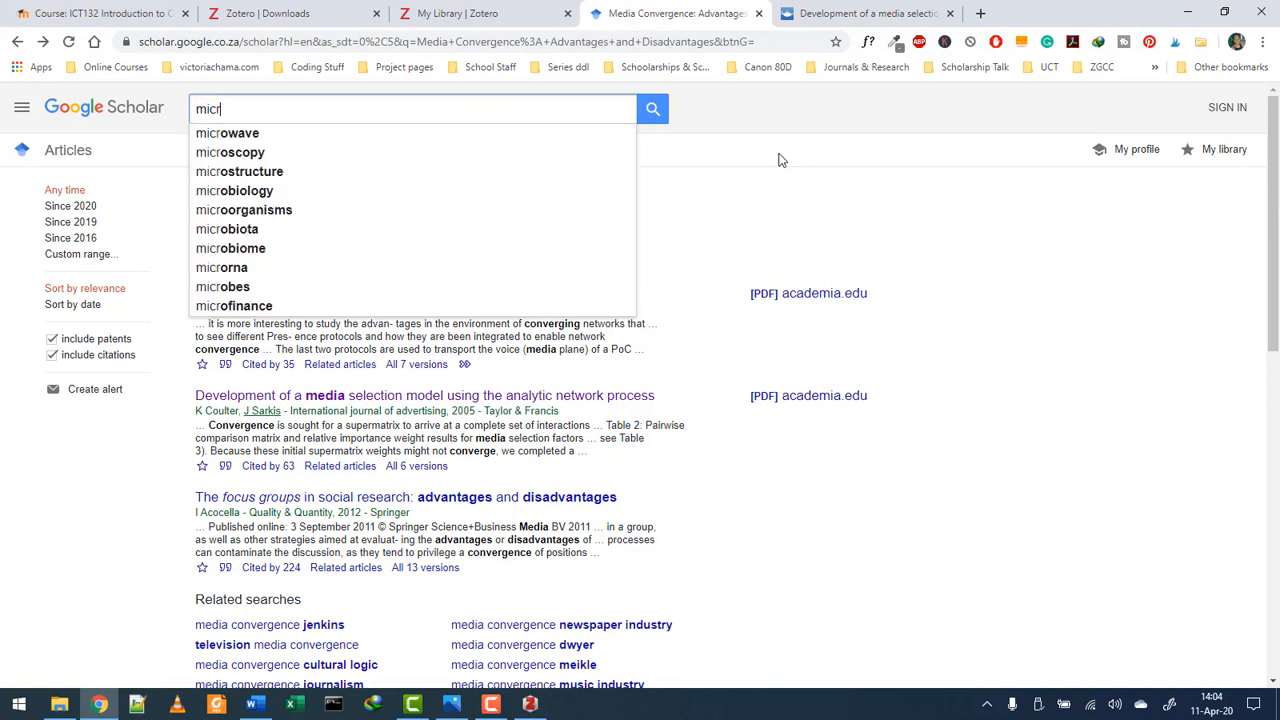
text(os)
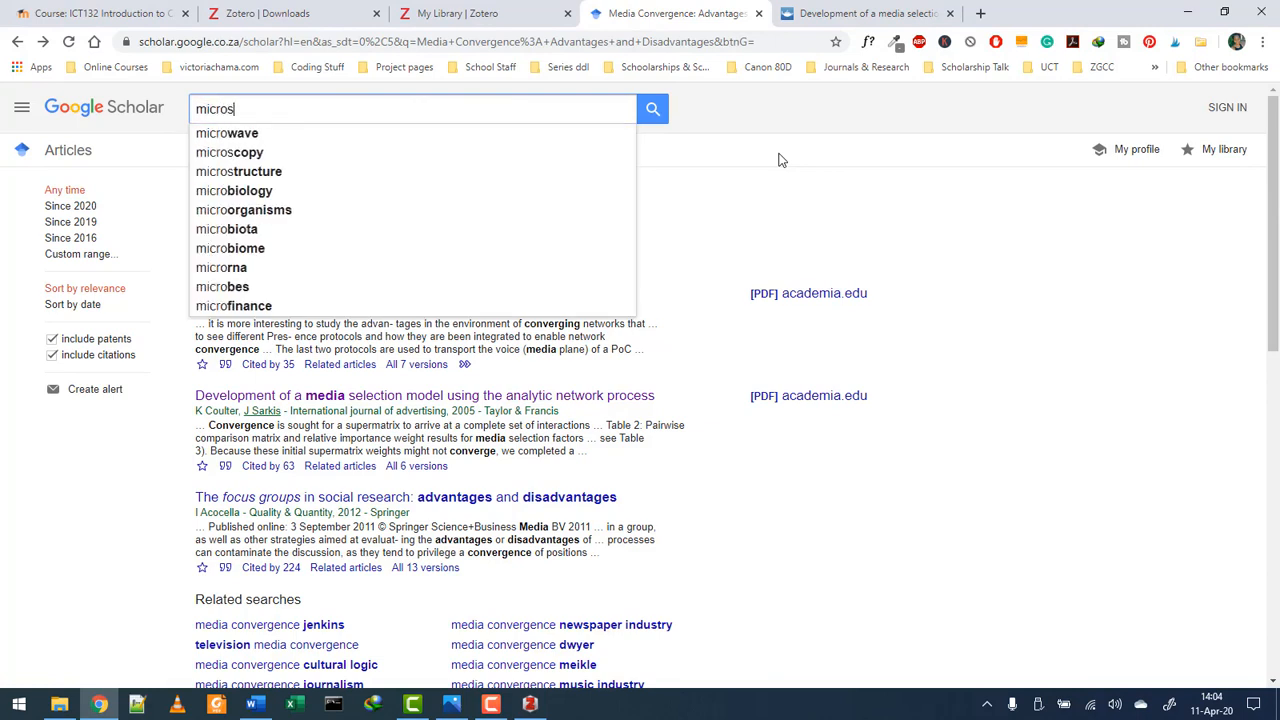
text(oft w)
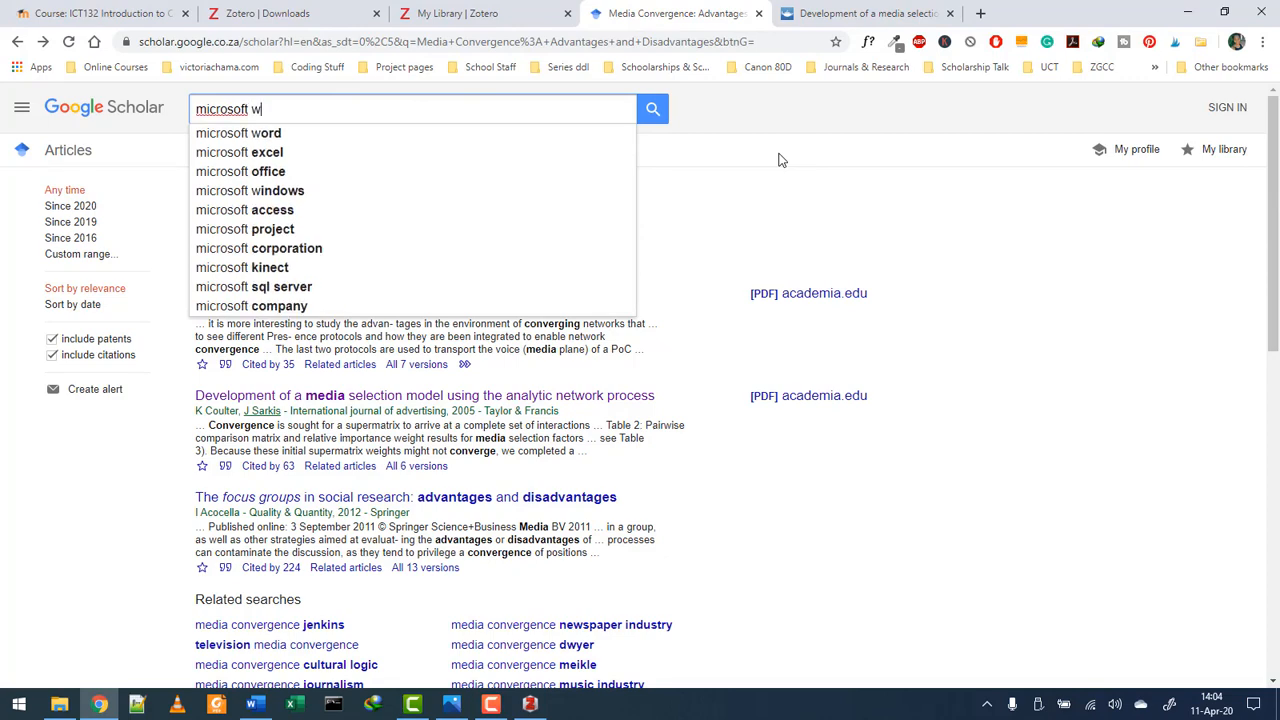
text(ord)
key(Return)
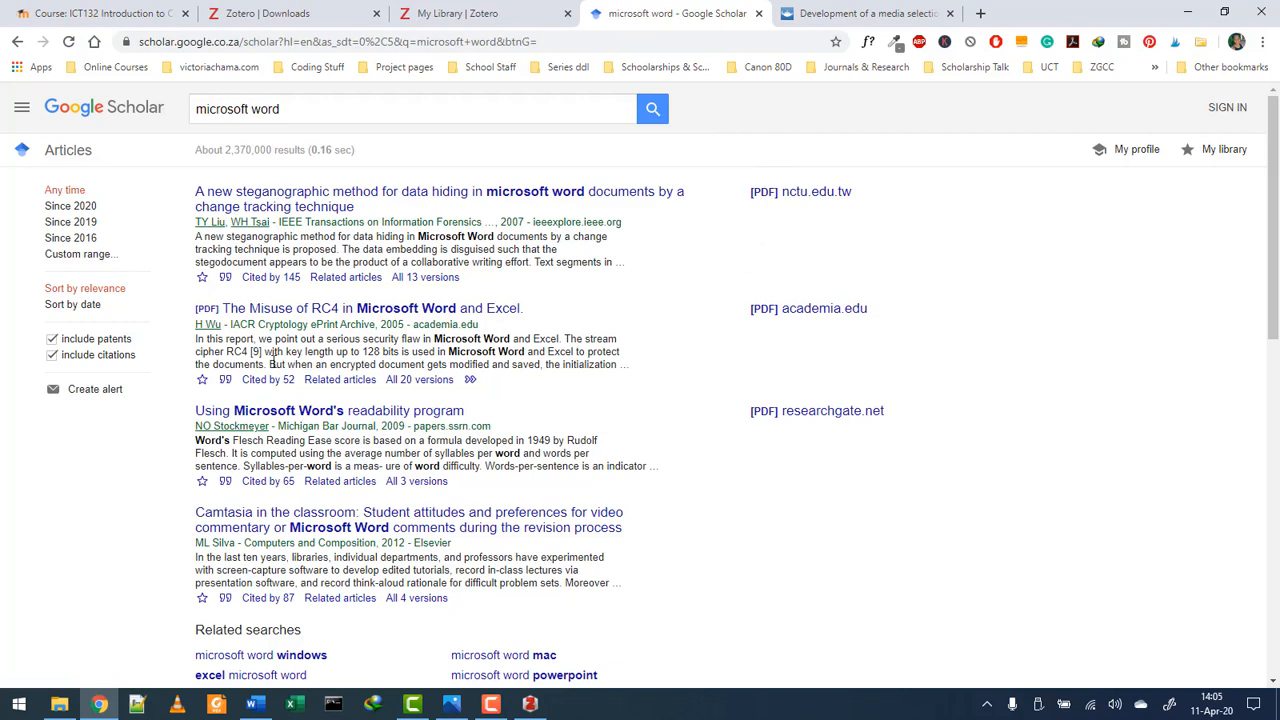
scroll(308, 364, down, 1)
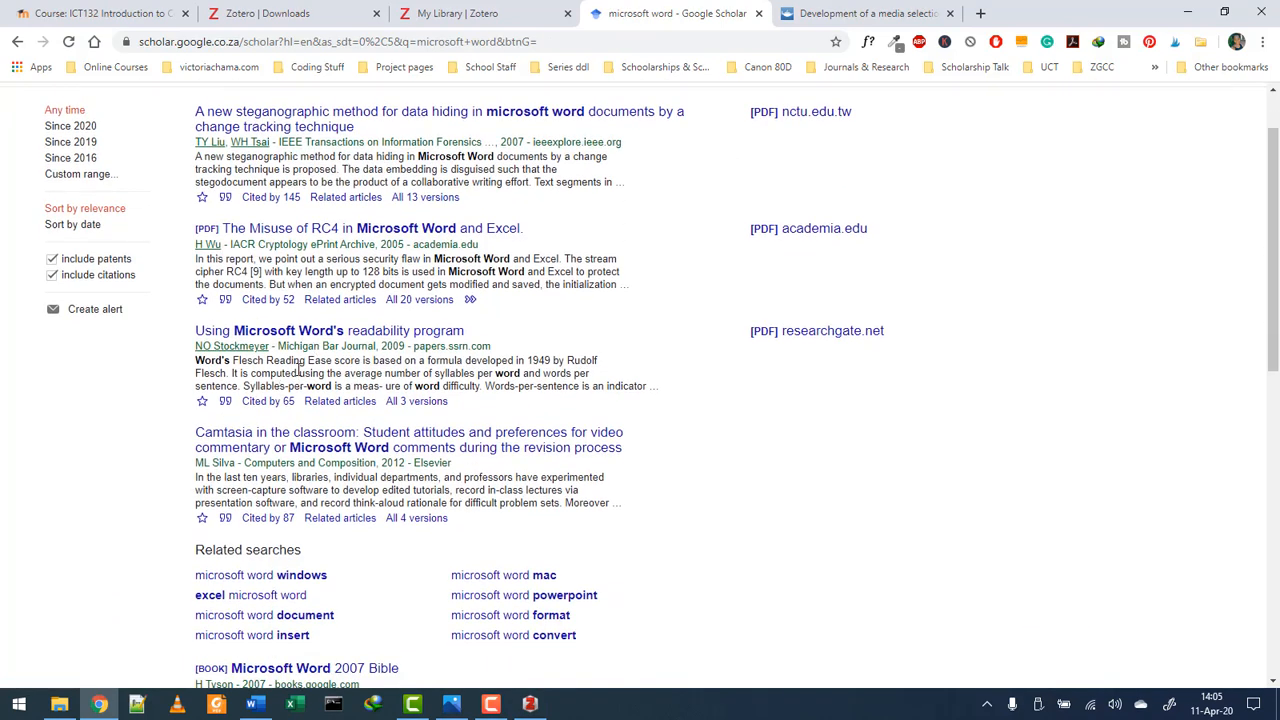
- Copy the BibTeX entry for the 2009 Word readability-program article and return to Zotero
click(226, 401)
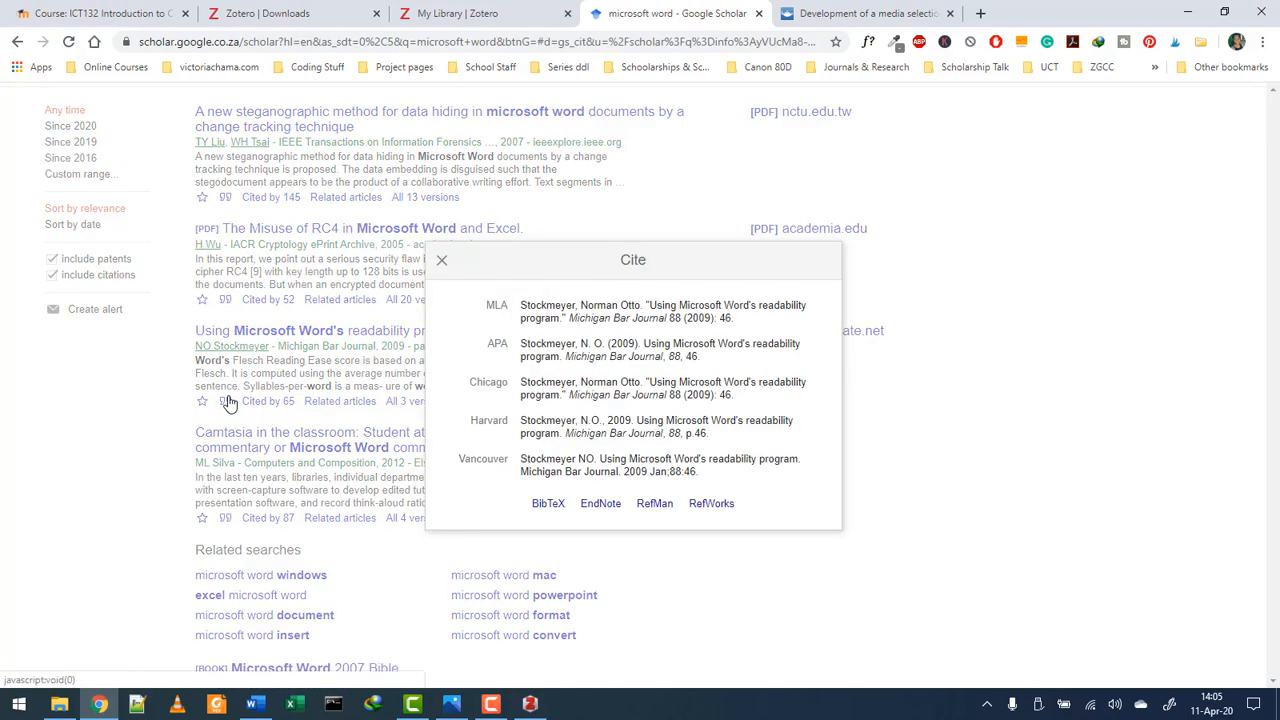
click(551, 505)
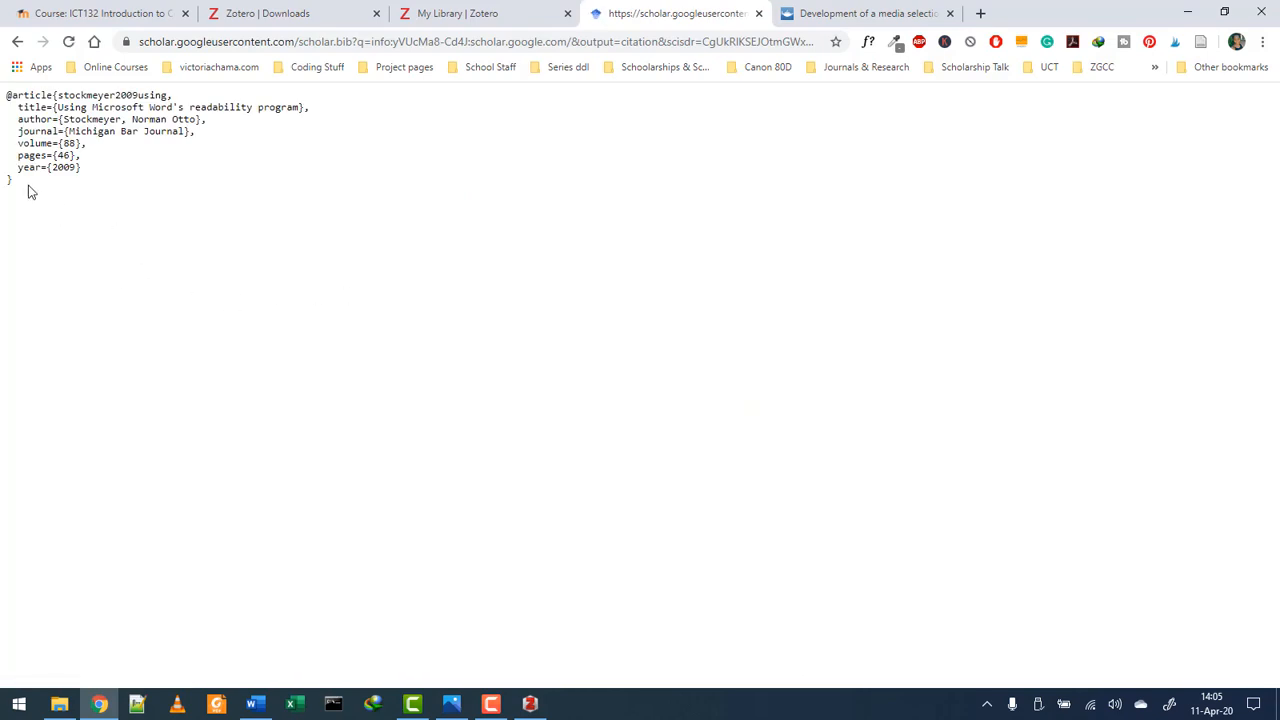
drag(28, 190, 4, 94)
right_click(33, 100)
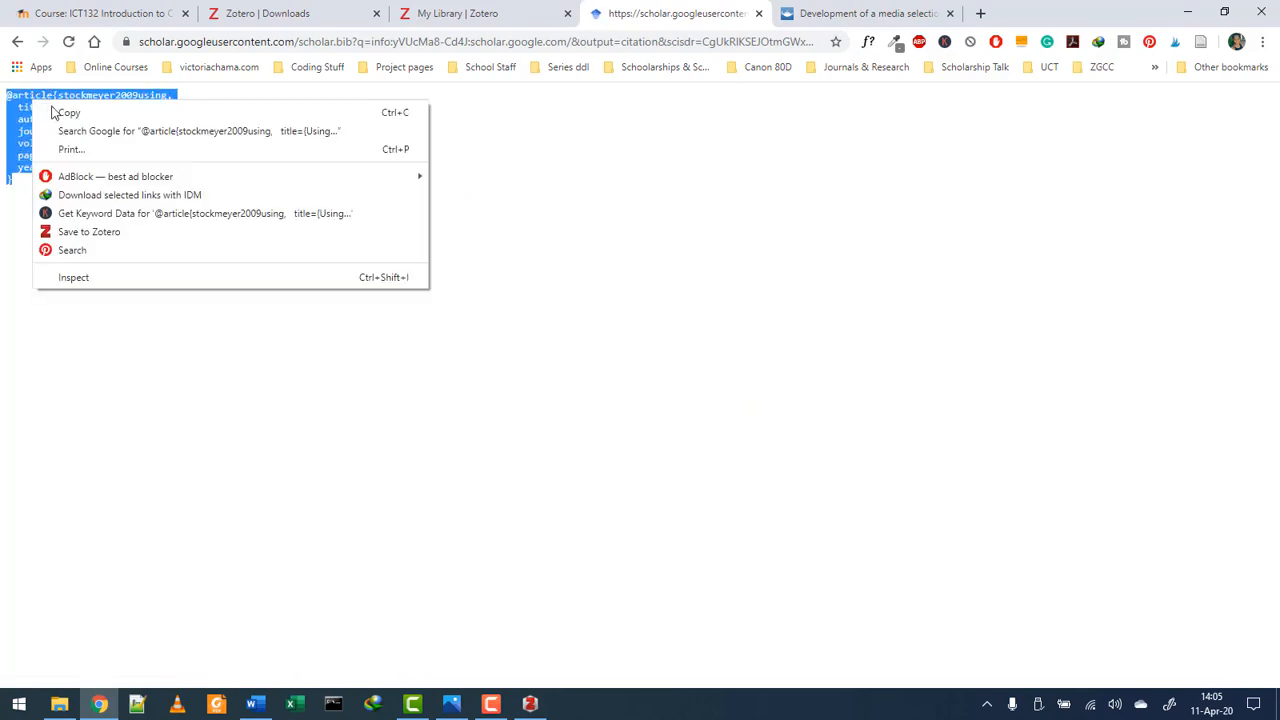
click(62, 113)
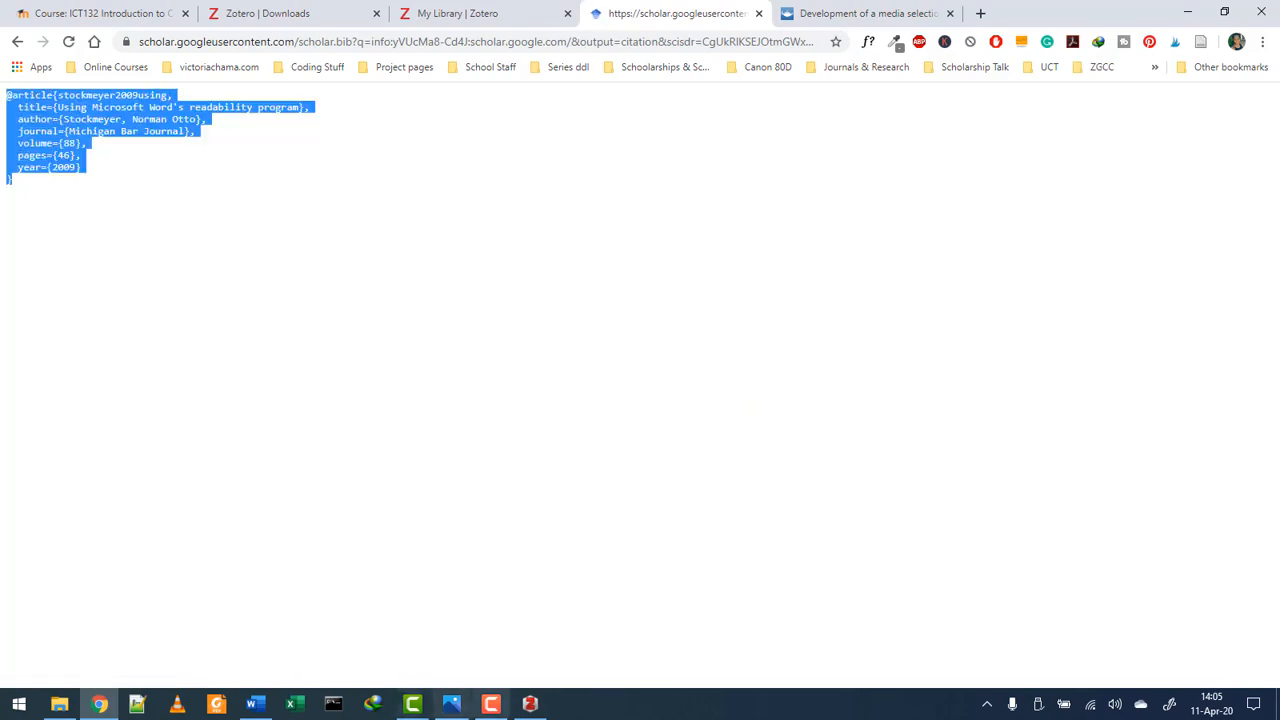
click(530, 704)
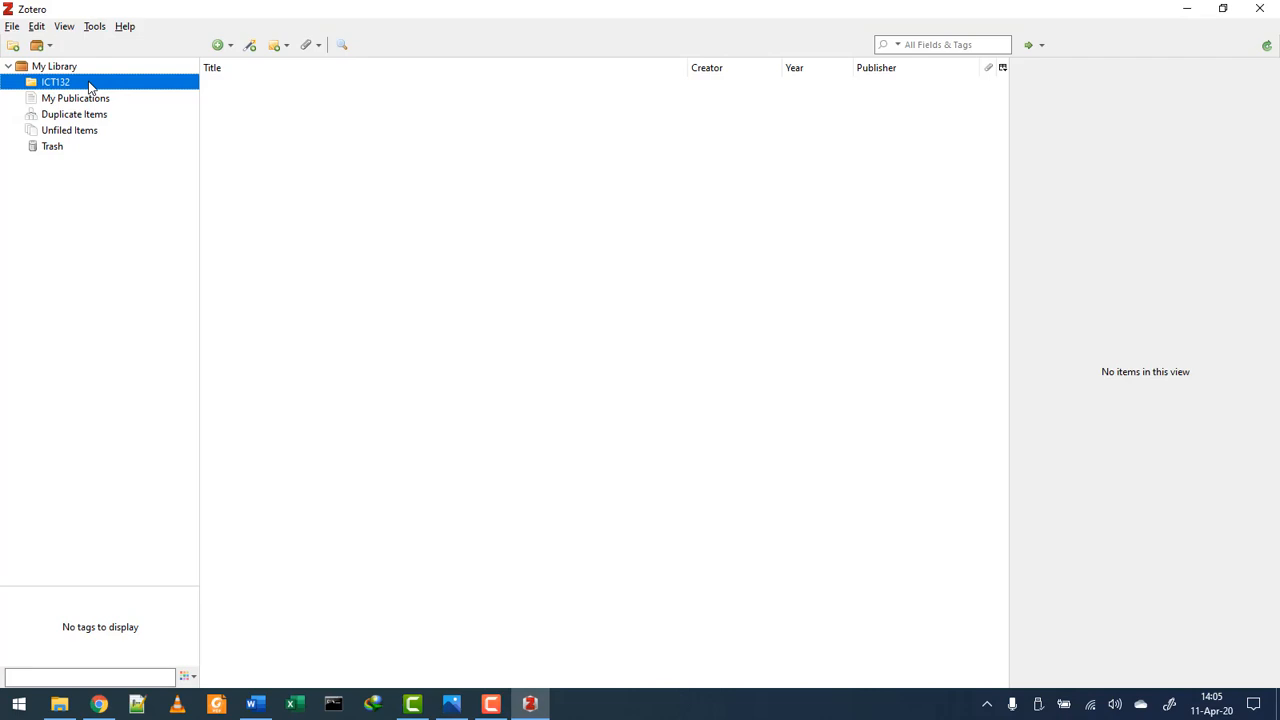
- Import the clipboard reference into ICT132, then create an empty SSE122 collection
click(15, 27)
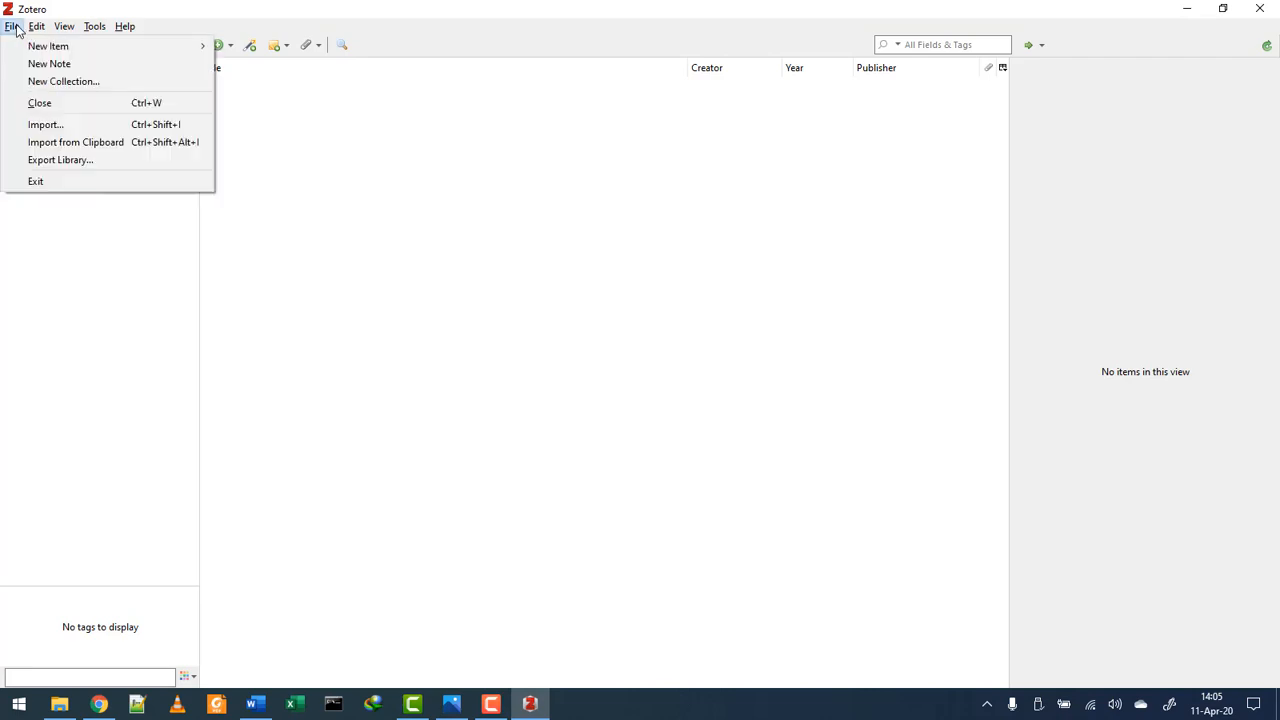
click(48, 141)
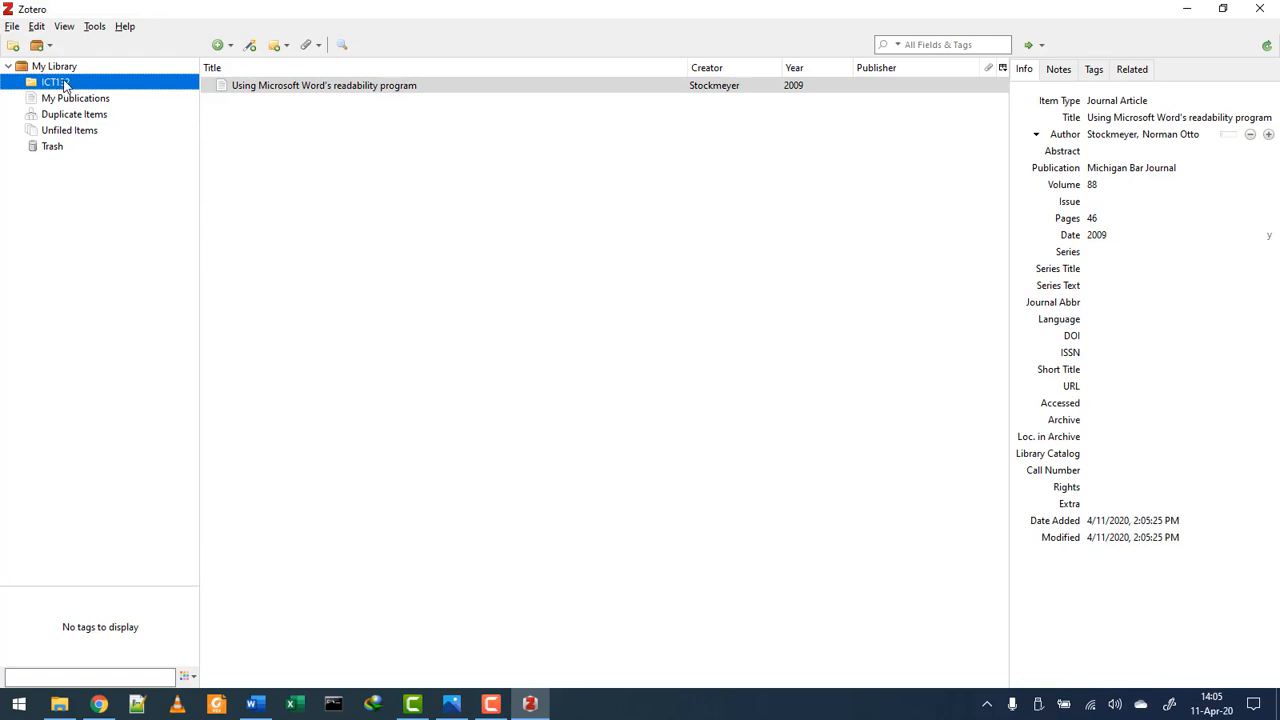
click(13, 45)
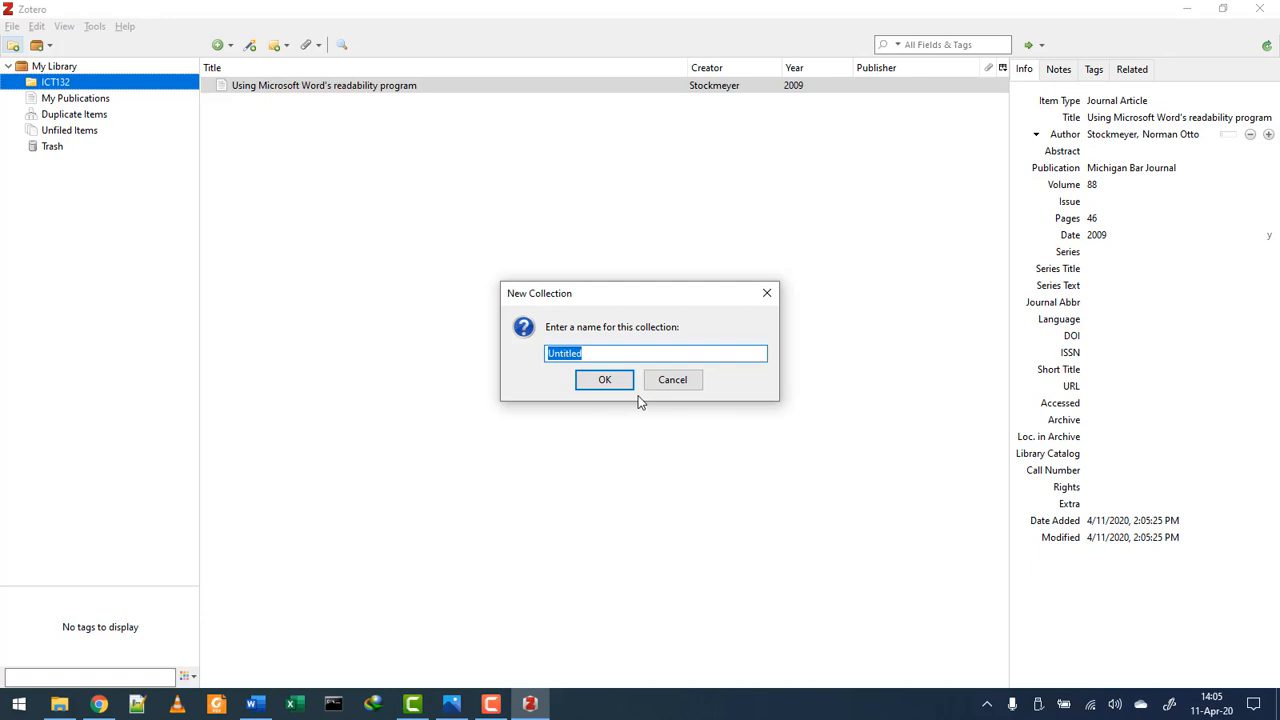
text(SSE122)
click(601, 381)
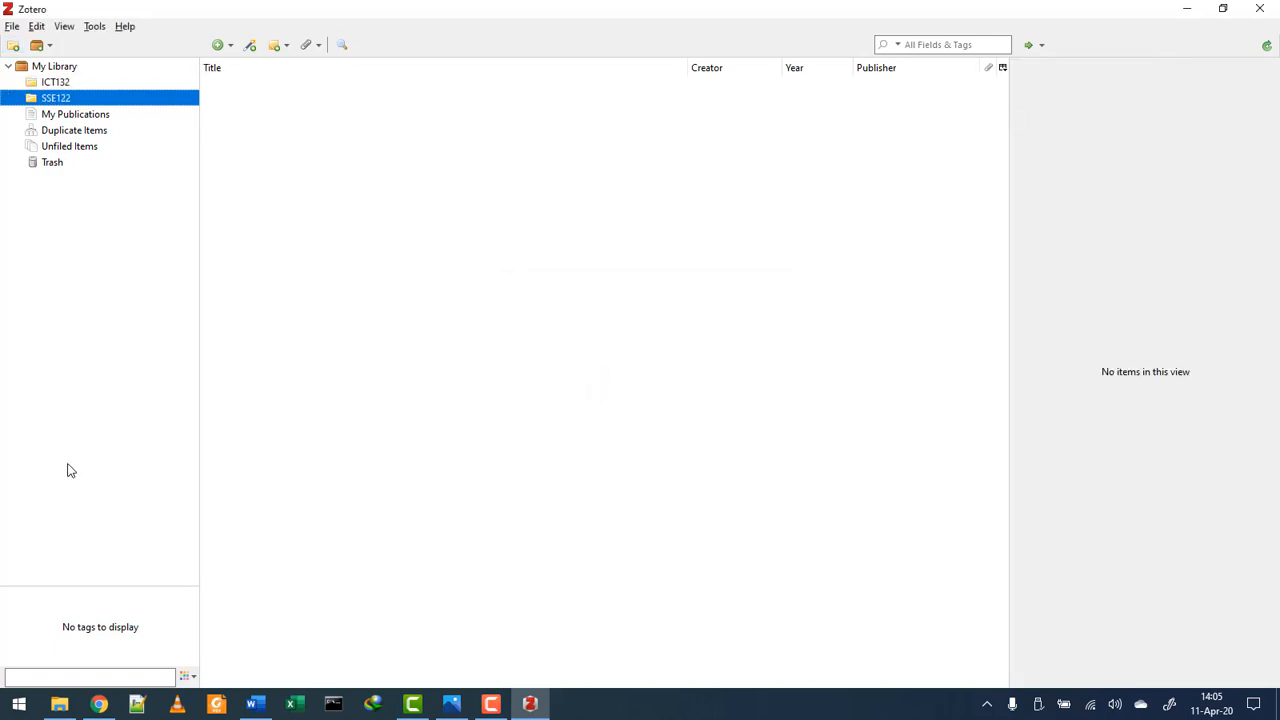
click(99, 704)
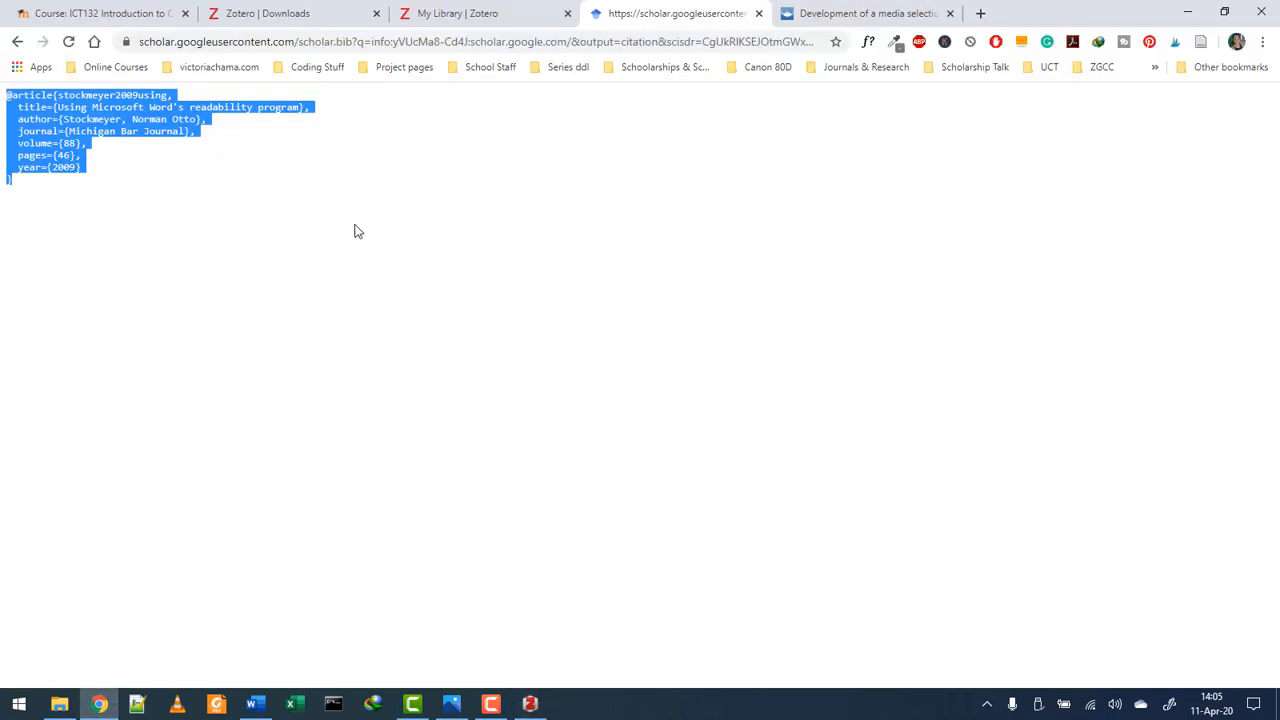
- Replace the Scholar query with a search for 'macroeconomics advantages'
click(17, 41)
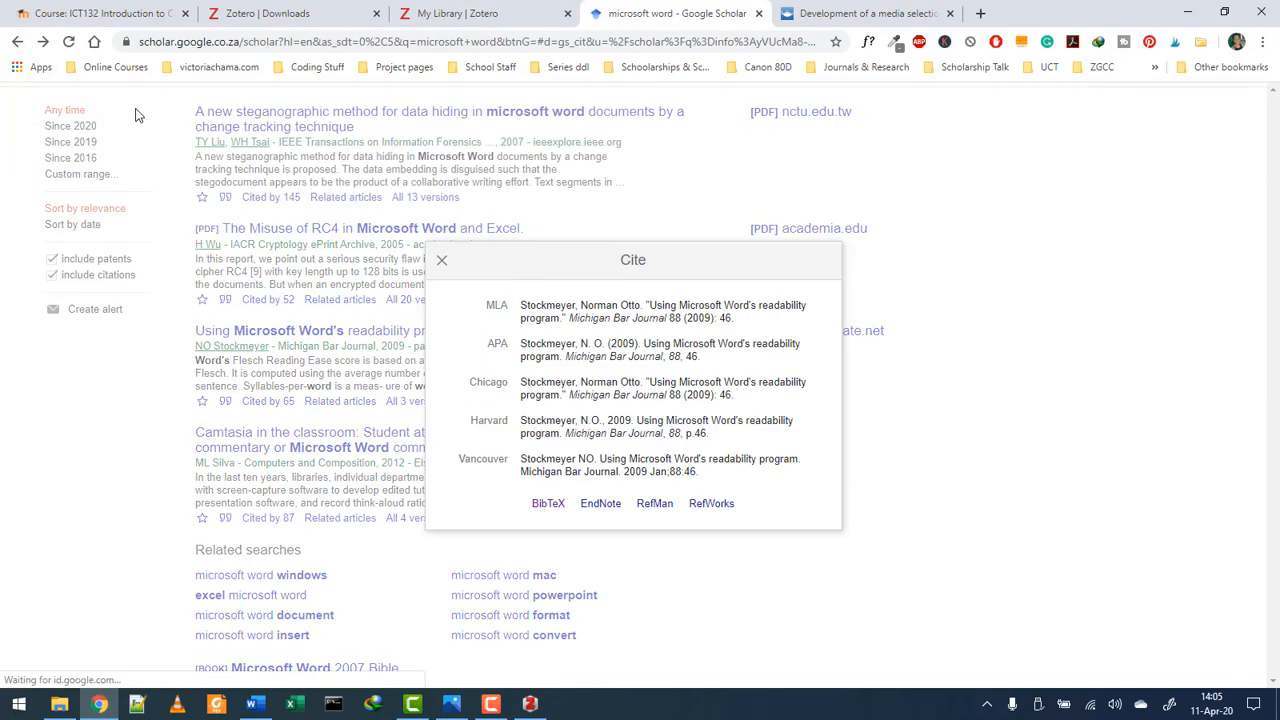
click(134, 114)
scroll(688, 364, up, 2)
drag(261, 109, 288, 109)
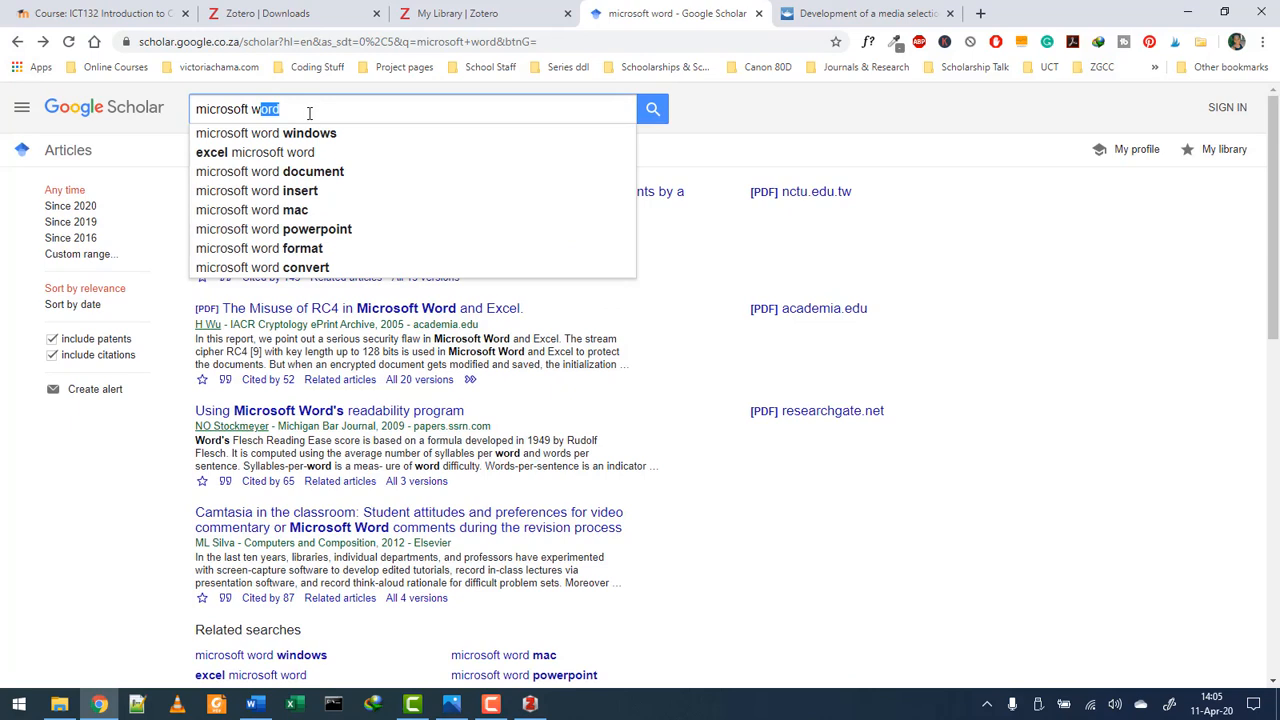
click(309, 113)
key(BackSpace)
key(BackSpace)
key(BackSpace)
key(BackSpace)
key(BackSpace)
key(BackSpace)
key(BackSpace)
key(BackSpace)
key(BackSpace)
key(BackSpace)
key(BackSpace)
key(BackSpace)
key(BackSpace)
key(BackSpace)
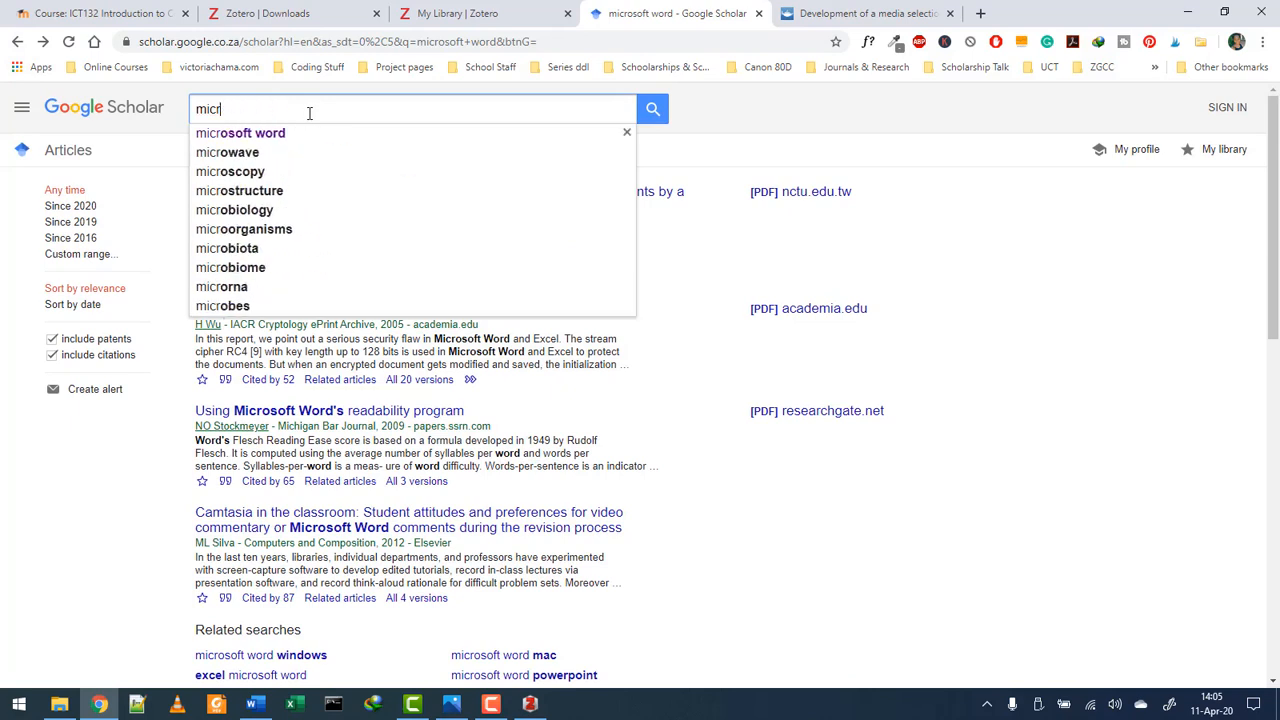
text(macro)
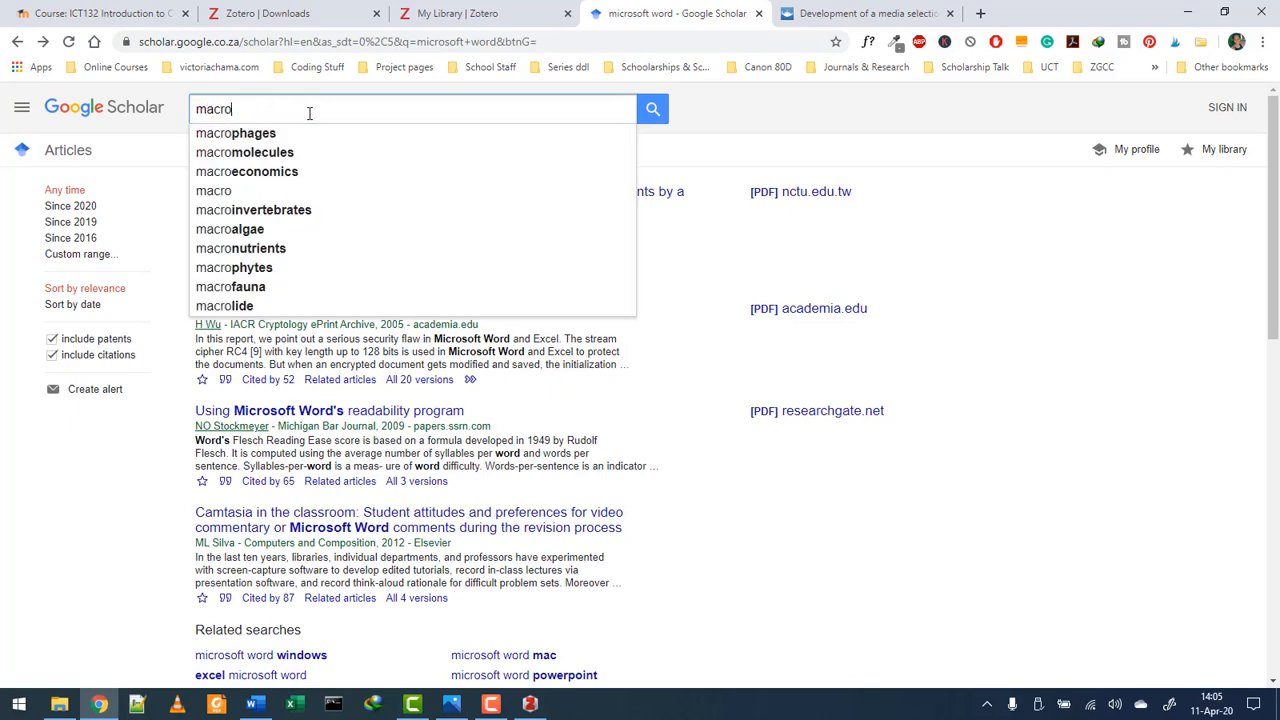
text(economics adv)
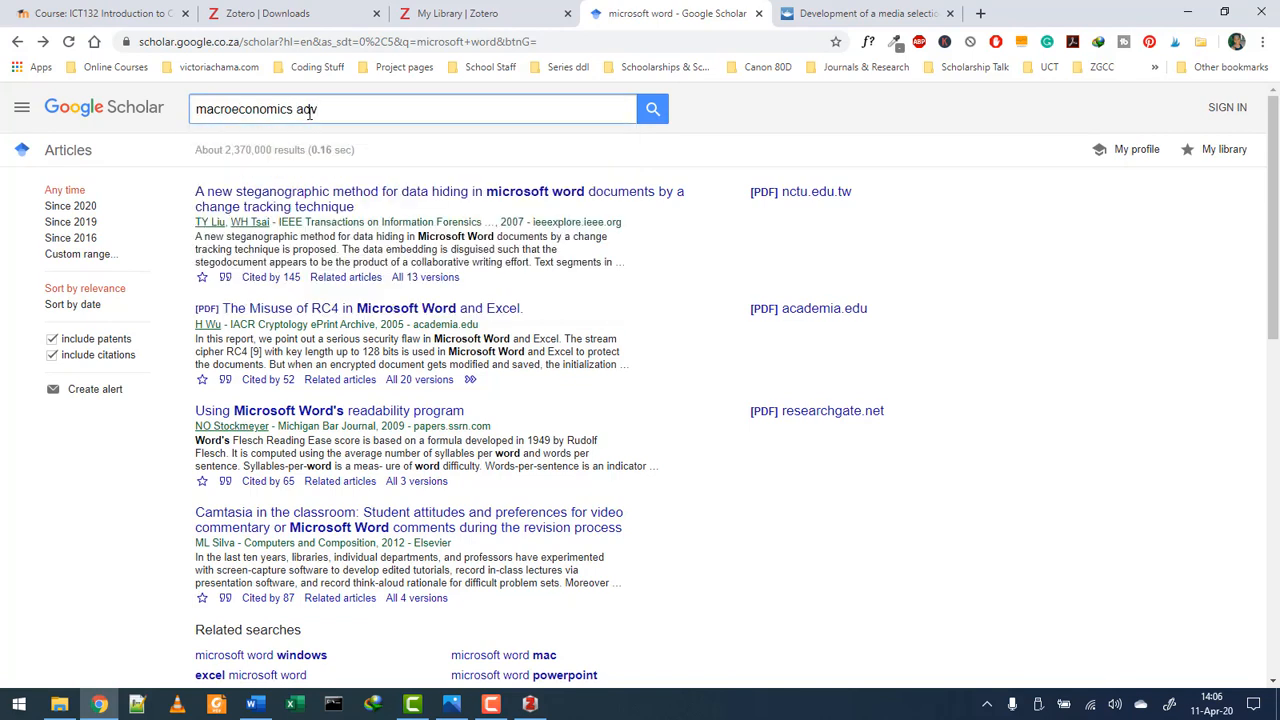
text(a)
key(Down)
key(Return)
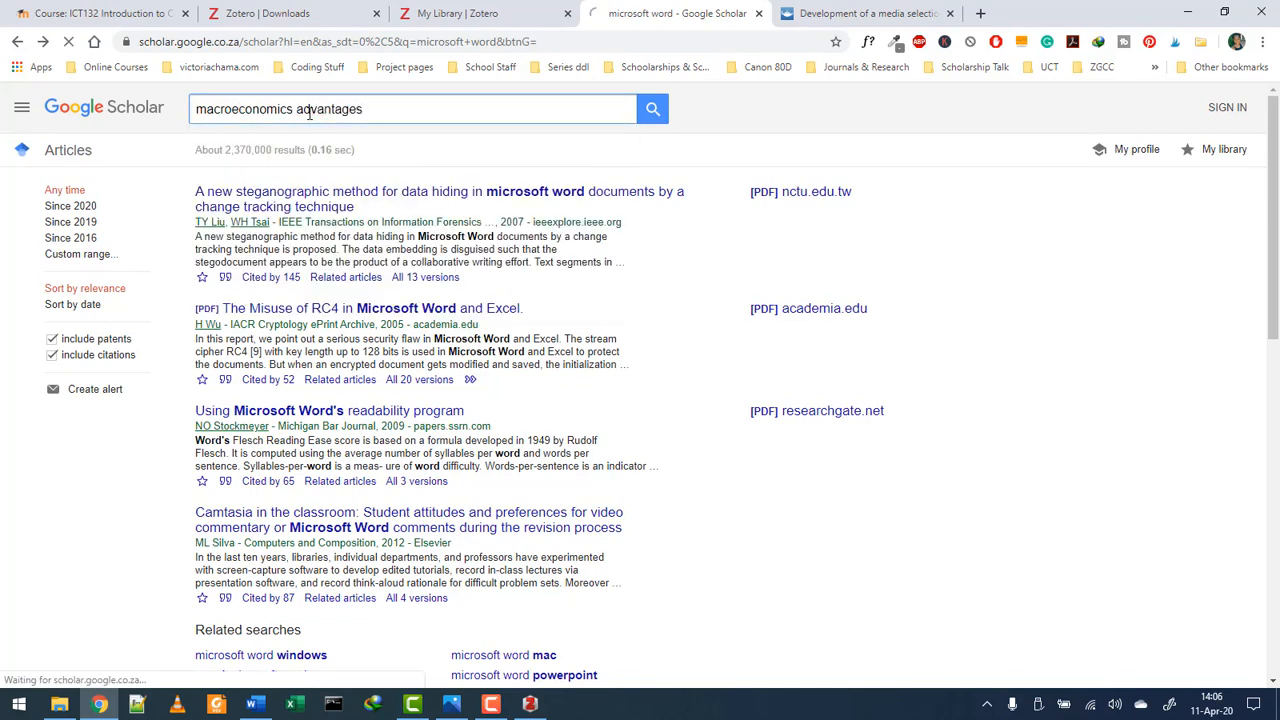
- Limit results to since 2016 and copy the BibTeX for 'The trouble with macroeconomics'
scroll(343, 278, down, 2)
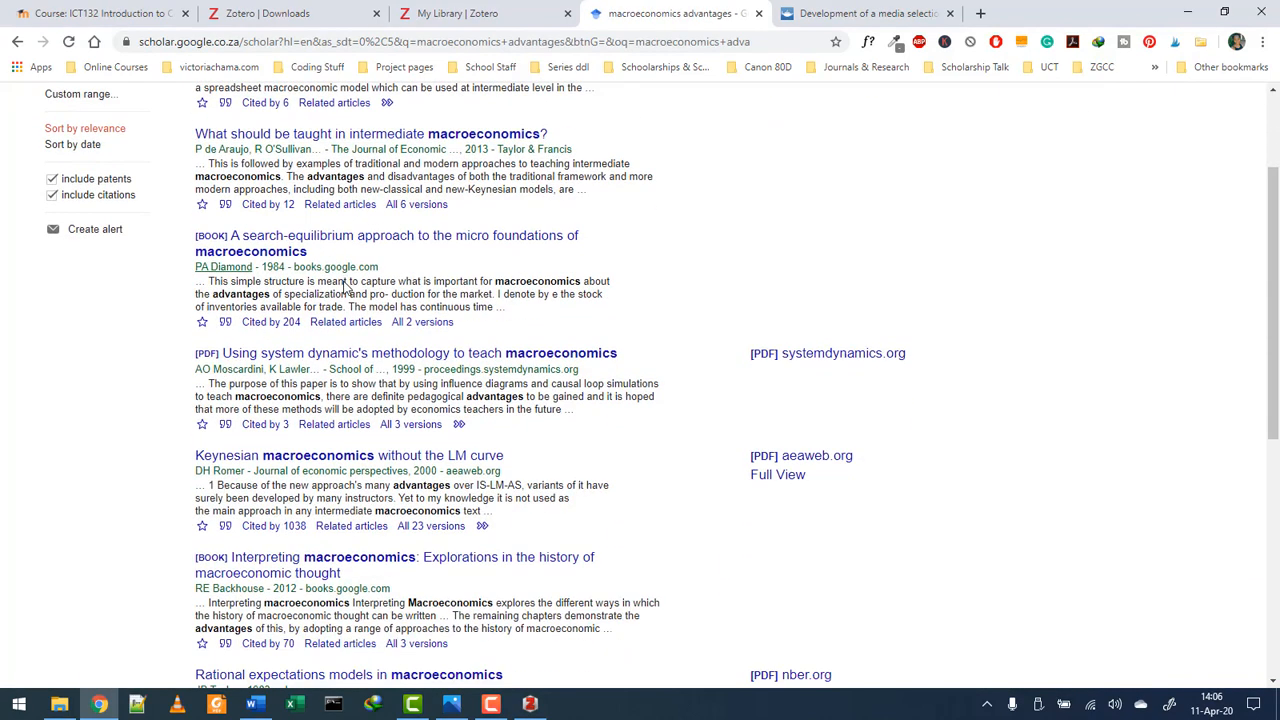
scroll(341, 281, up, 2)
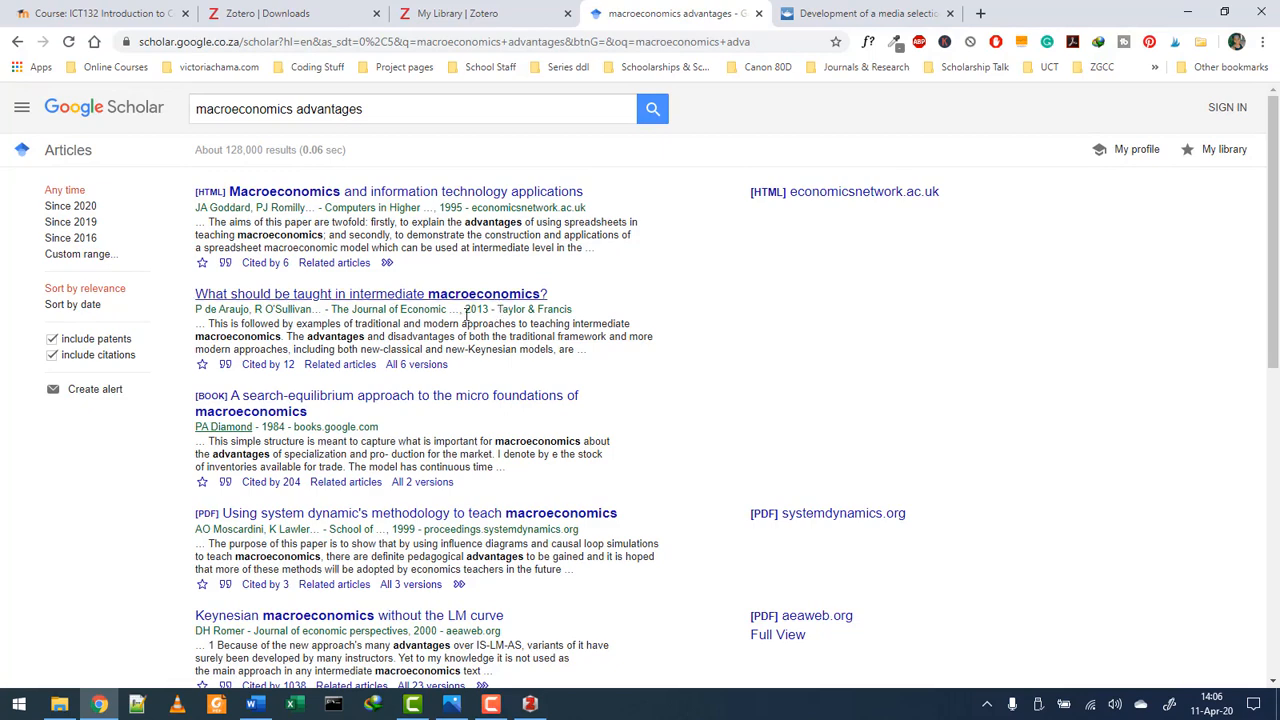
click(75, 239)
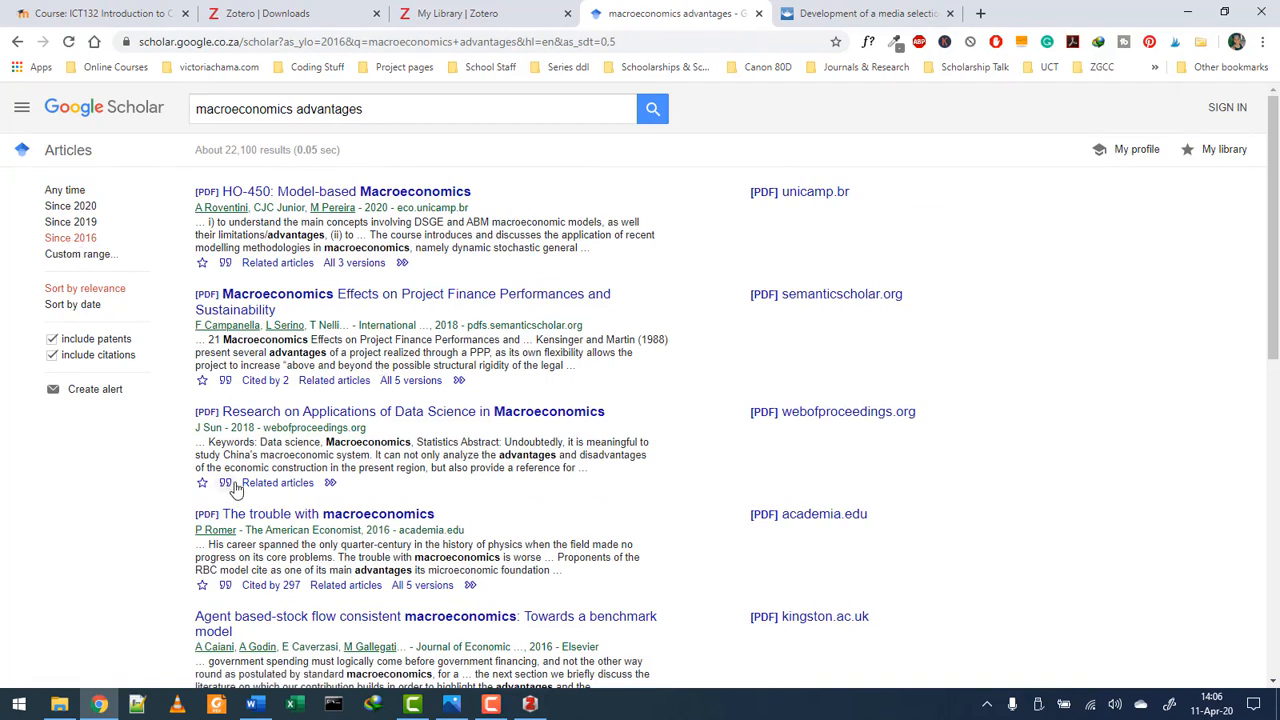
scroll(226, 482, down, 1)
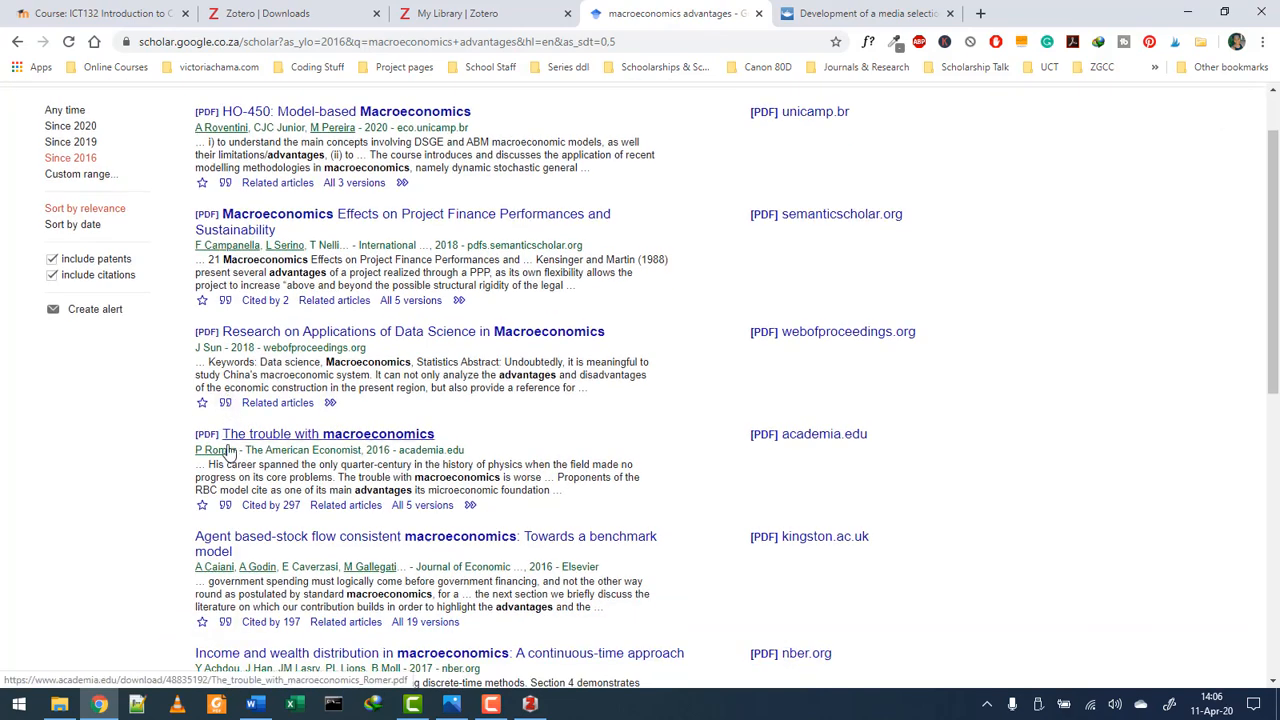
click(225, 505)
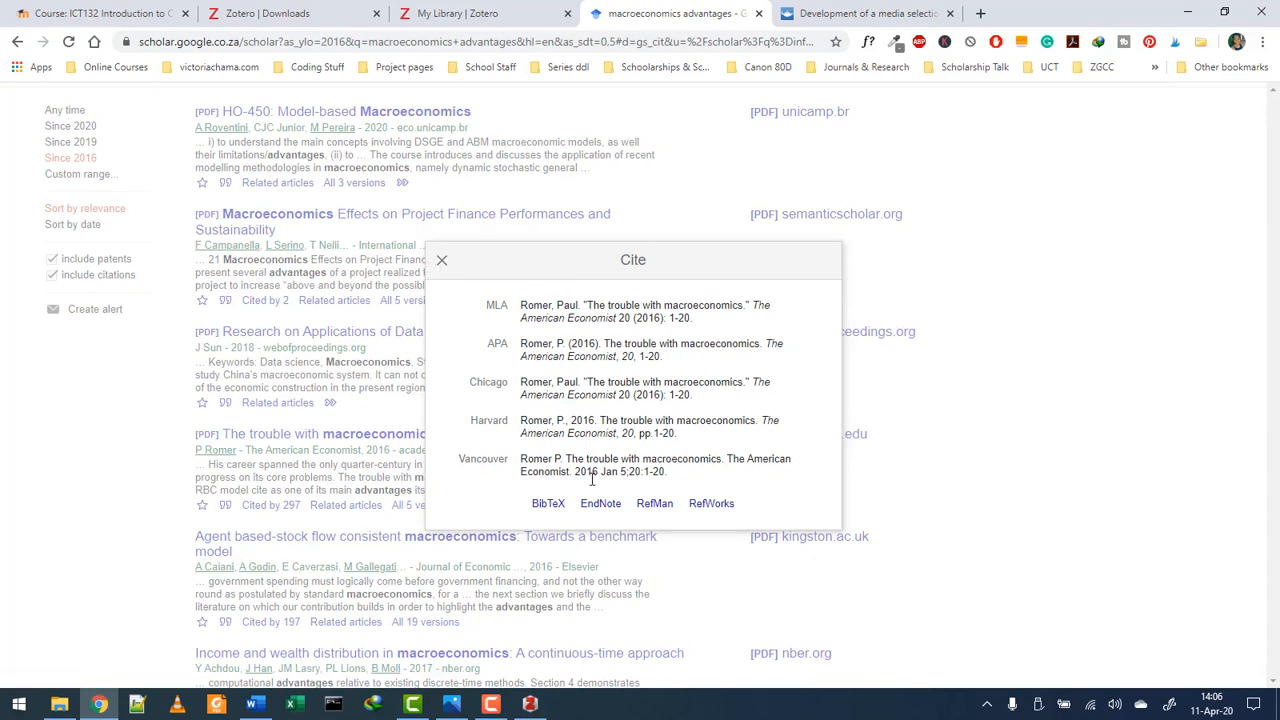
click(556, 505)
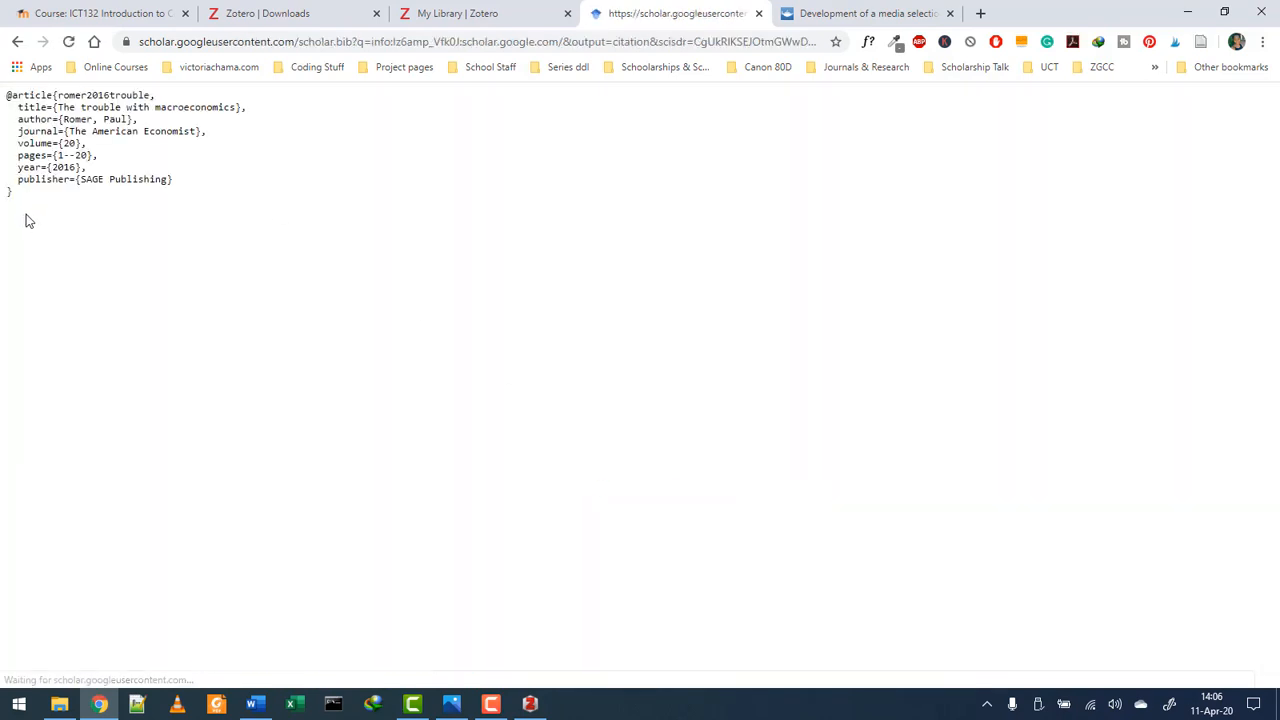
drag(26, 220, 3, 100)
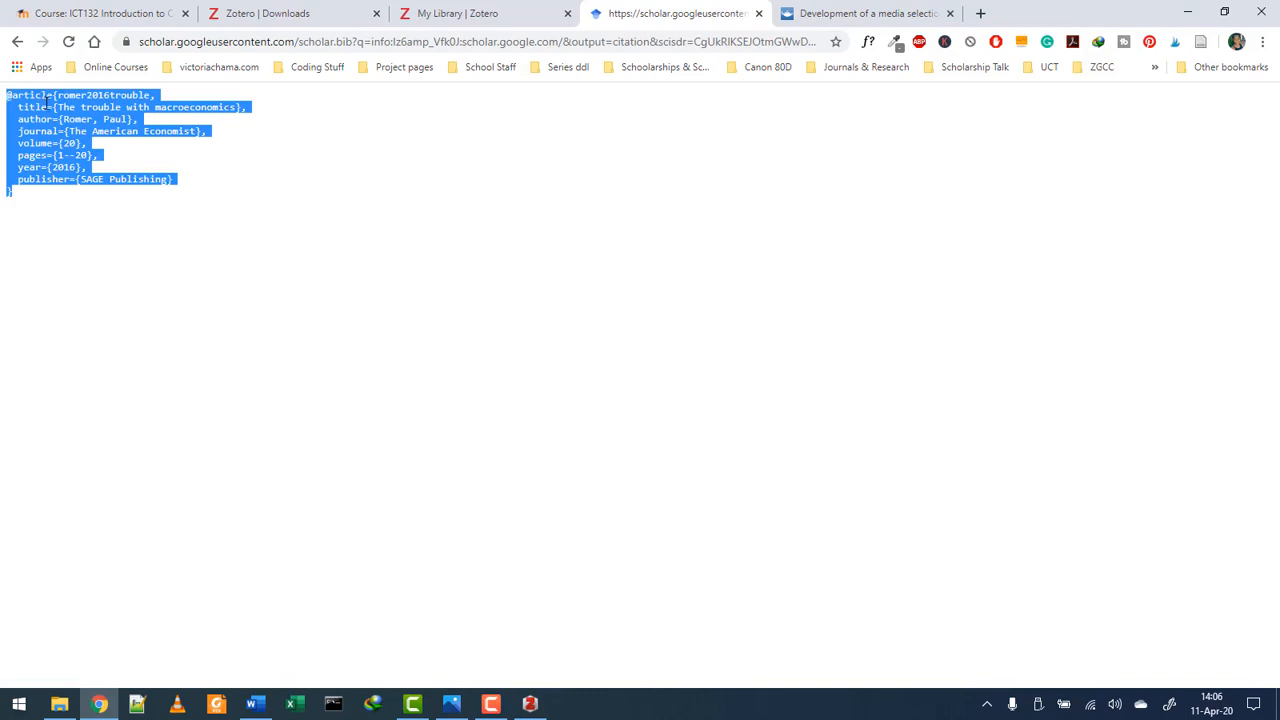
right_click(47, 103)
click(72, 114)
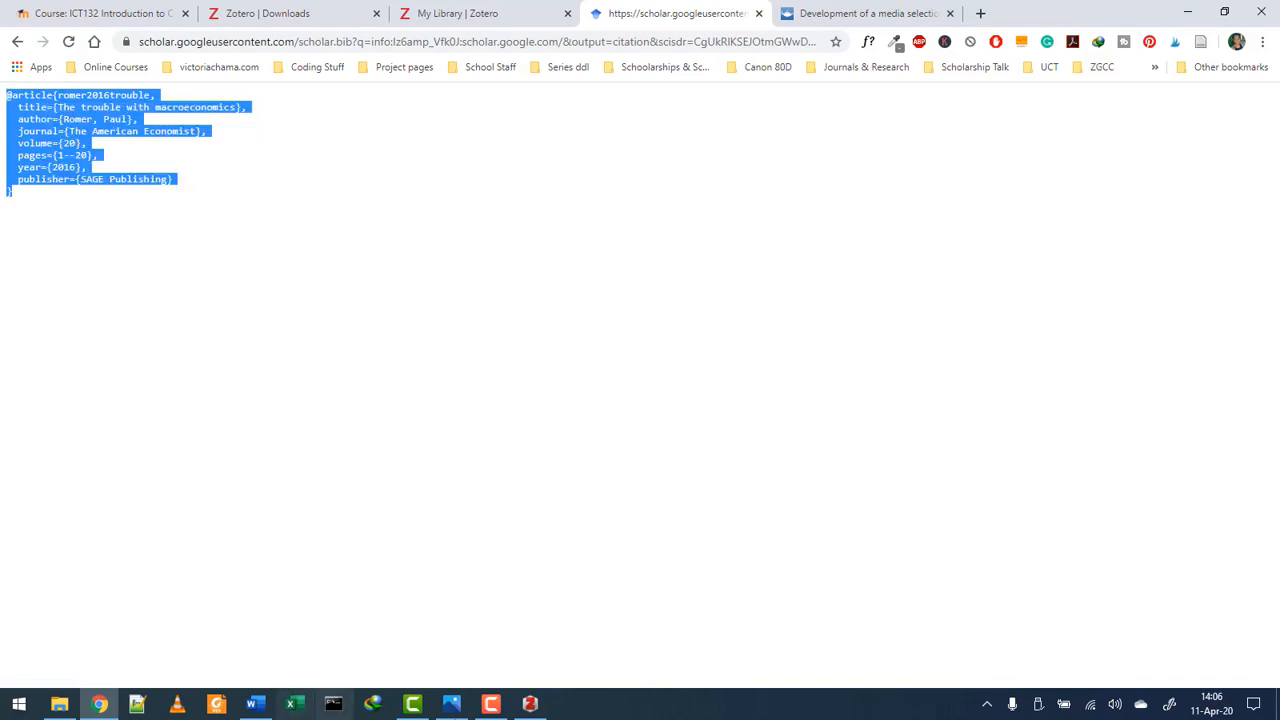
- Import the copied BibTeX into Zotero's SSE122 collection and inspect the Romer article
click(530, 704)
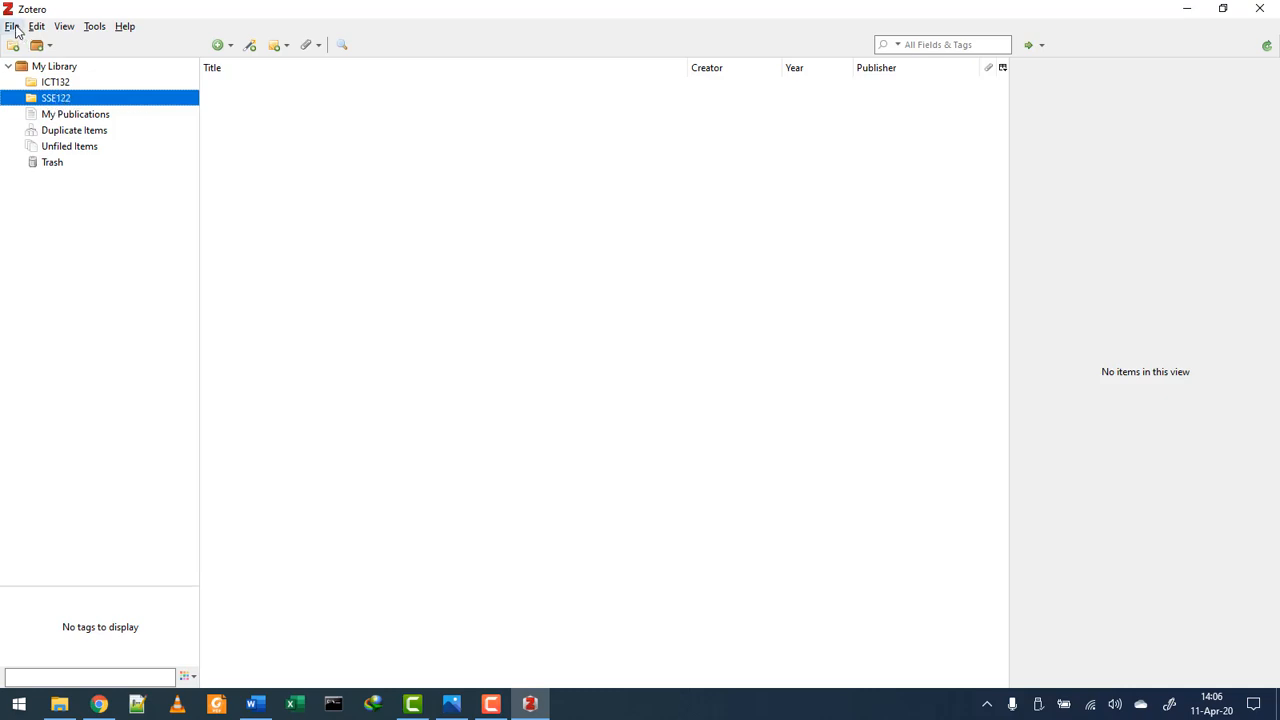
click(12, 26)
click(57, 143)
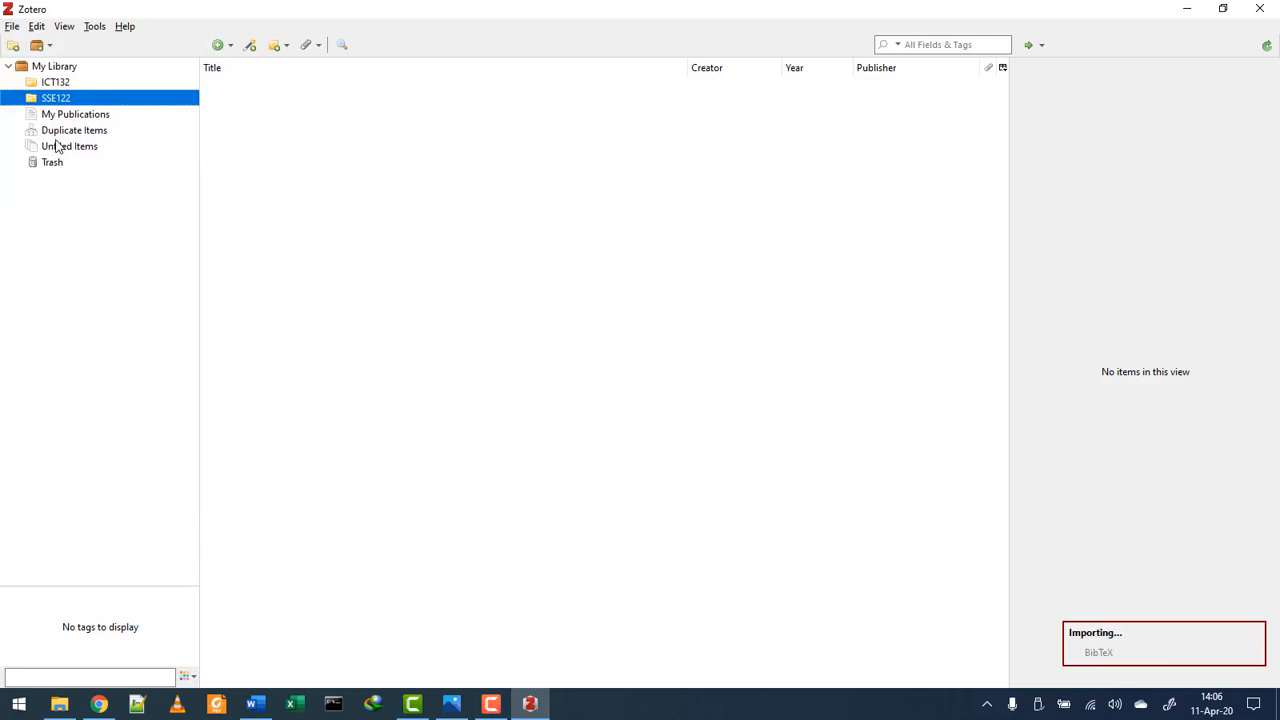
click(285, 87)
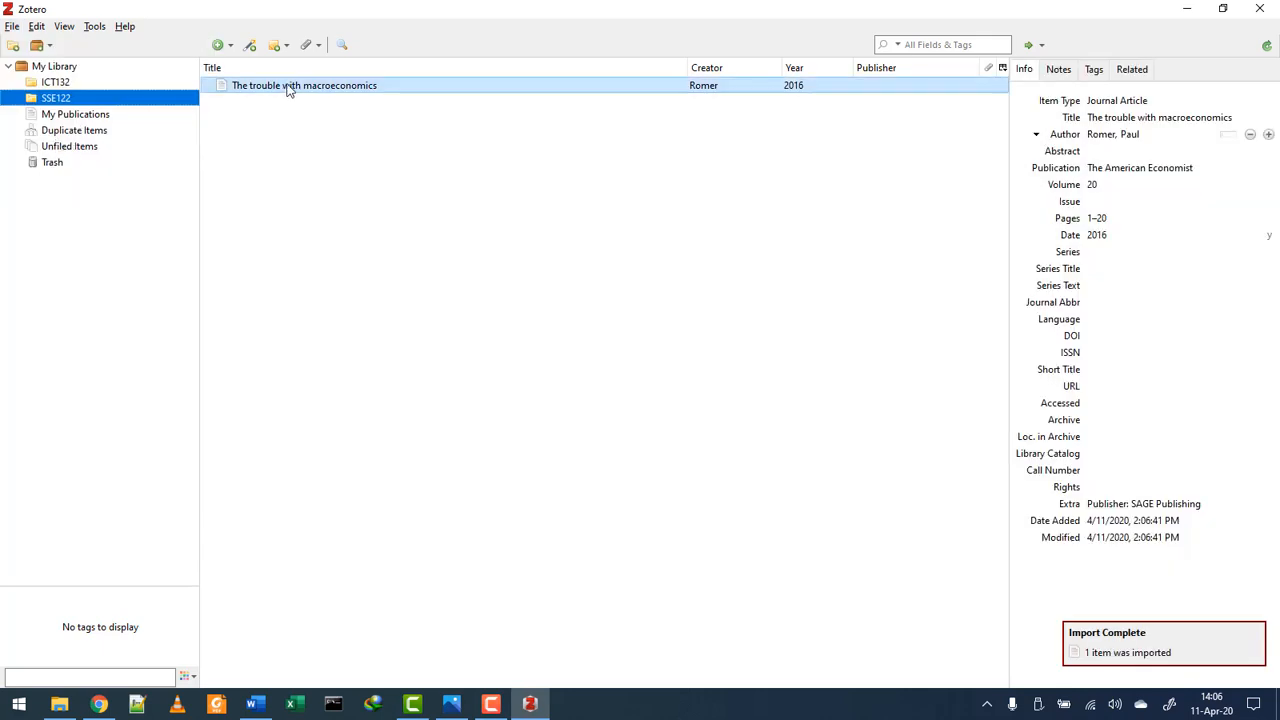
key(Tab)
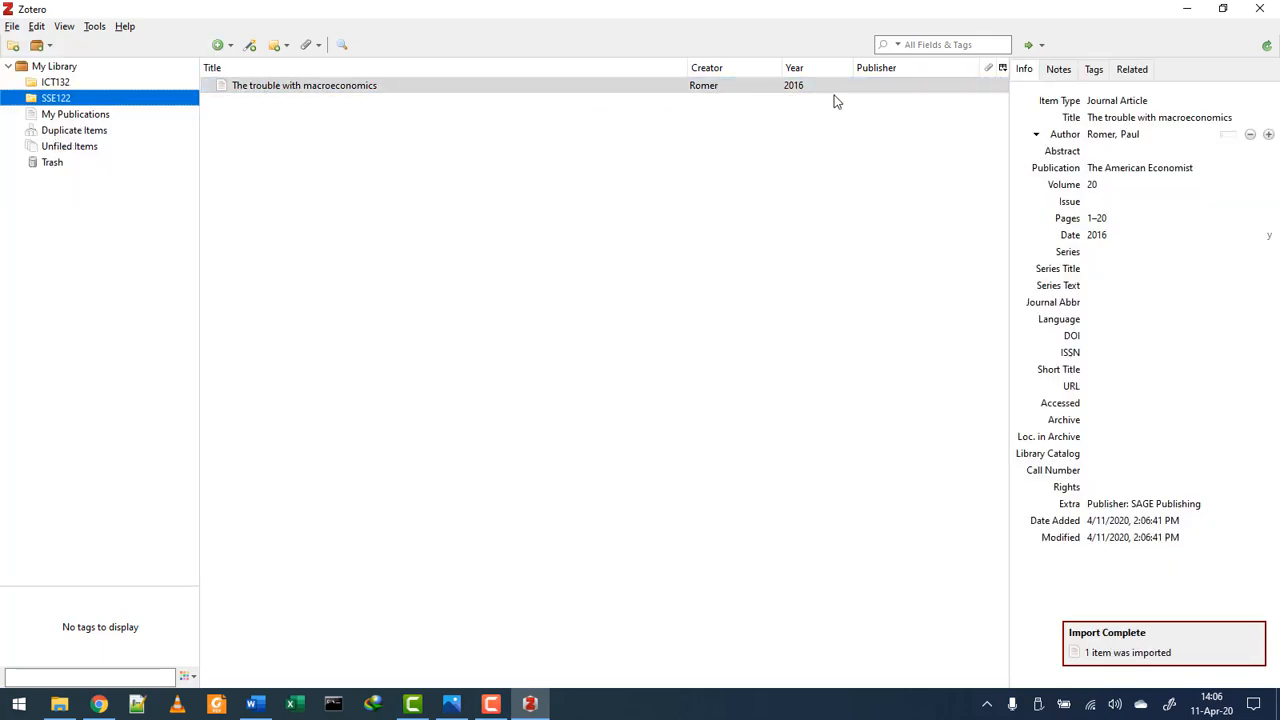
- Compare the ICT132 and SSE122 collections against the 7 items in My Library
click(62, 83)
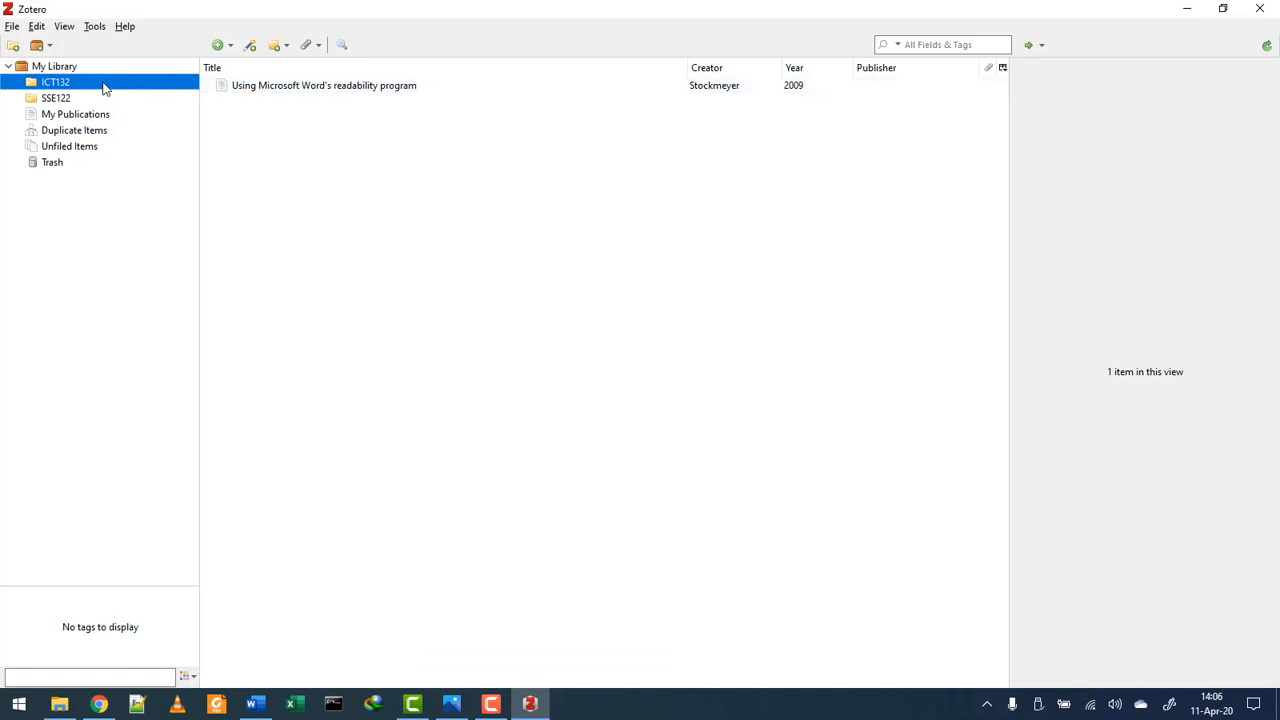
click(55, 67)
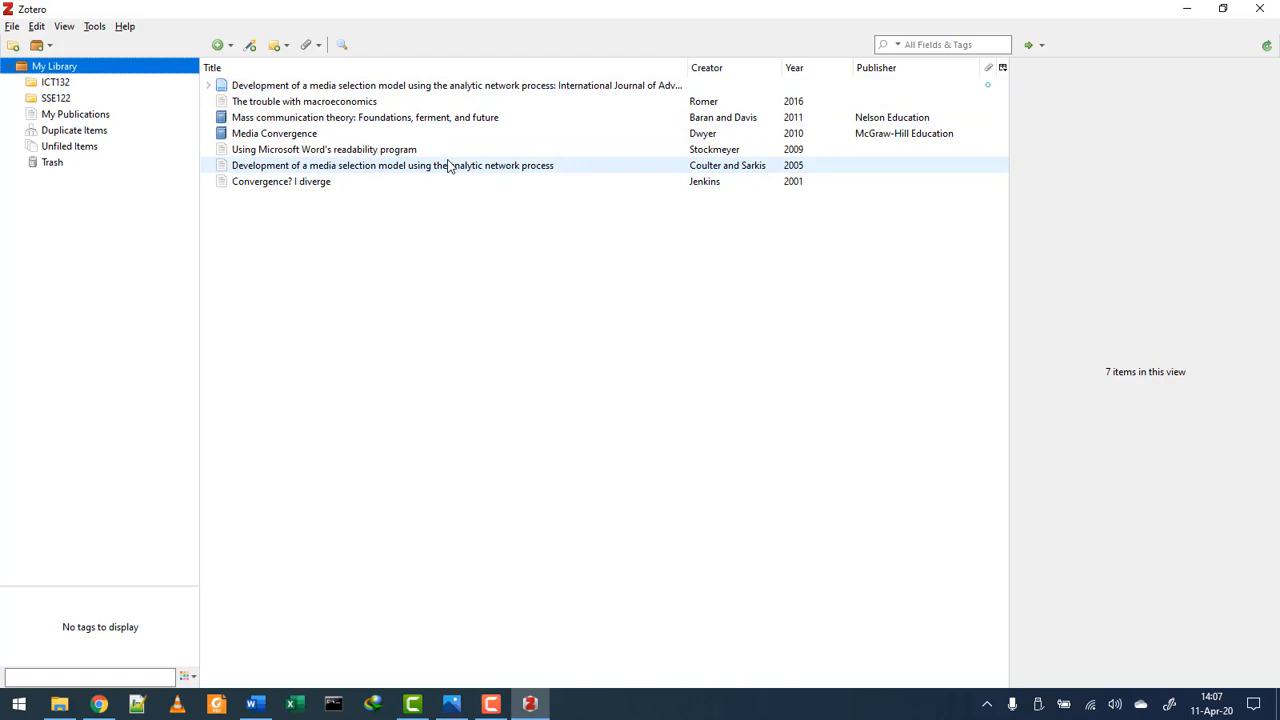
click(46, 84)
click(57, 100)
click(60, 85)
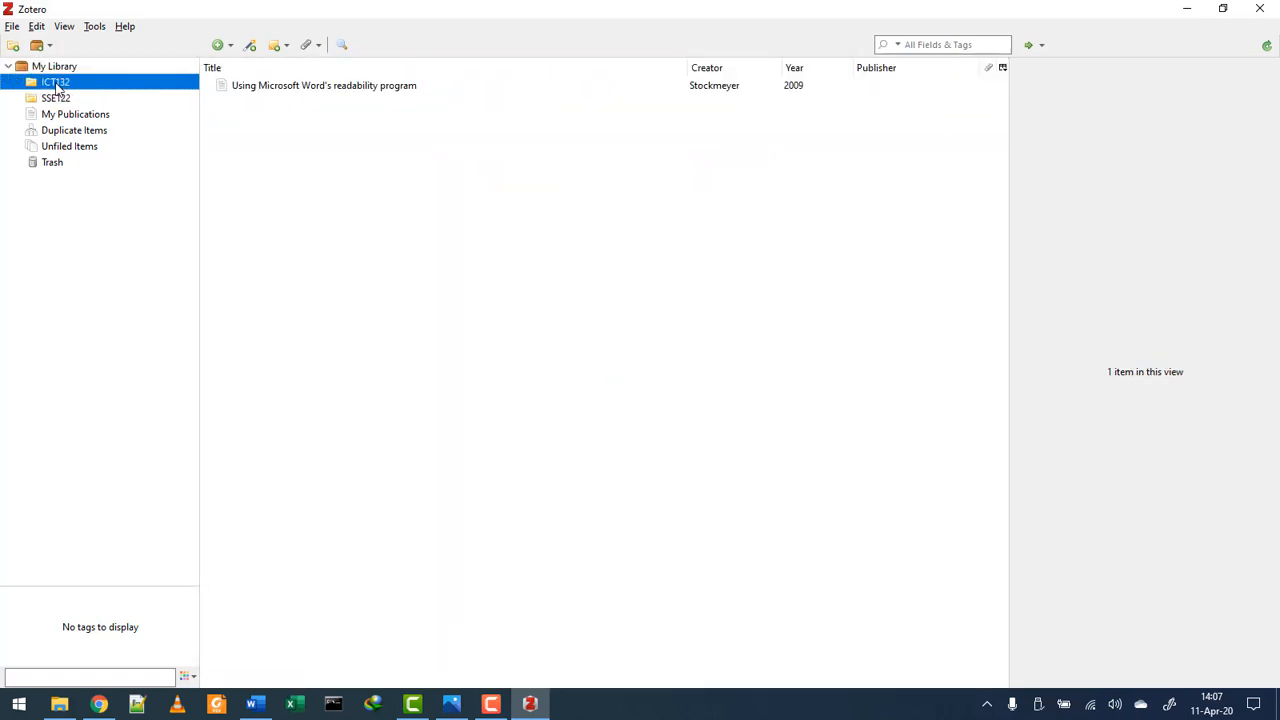
click(60, 100)
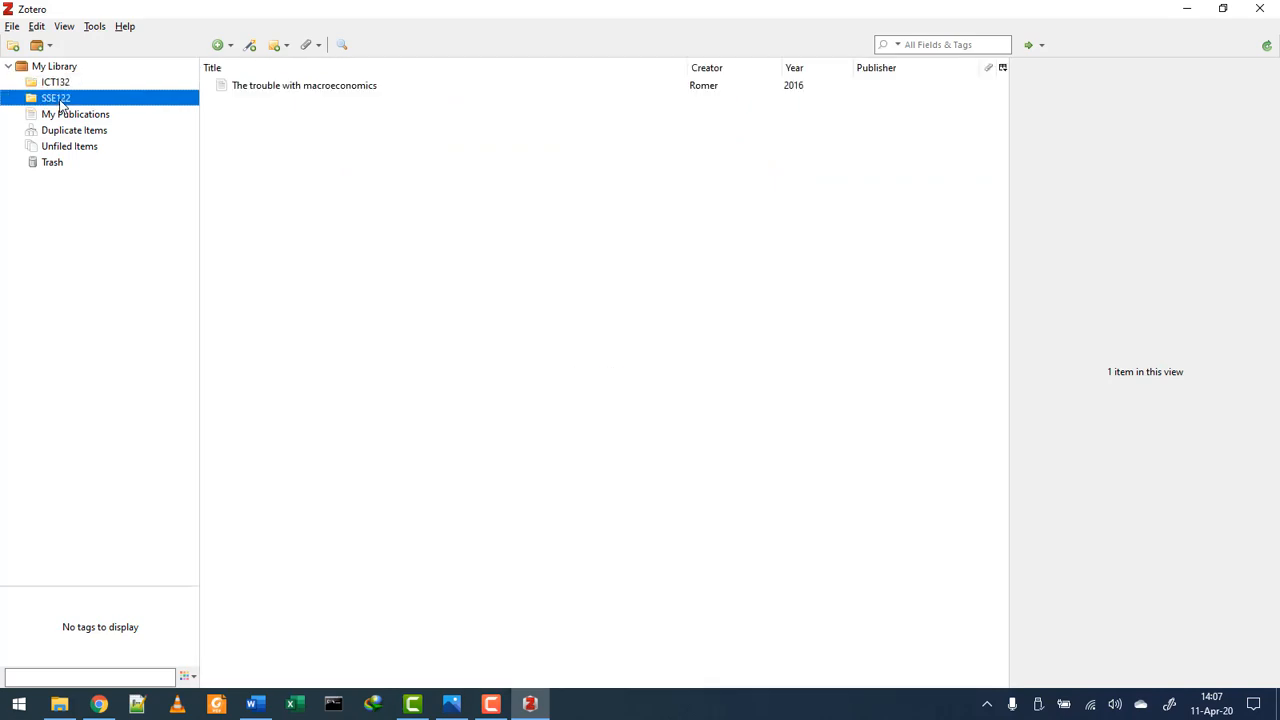
click(80, 69)
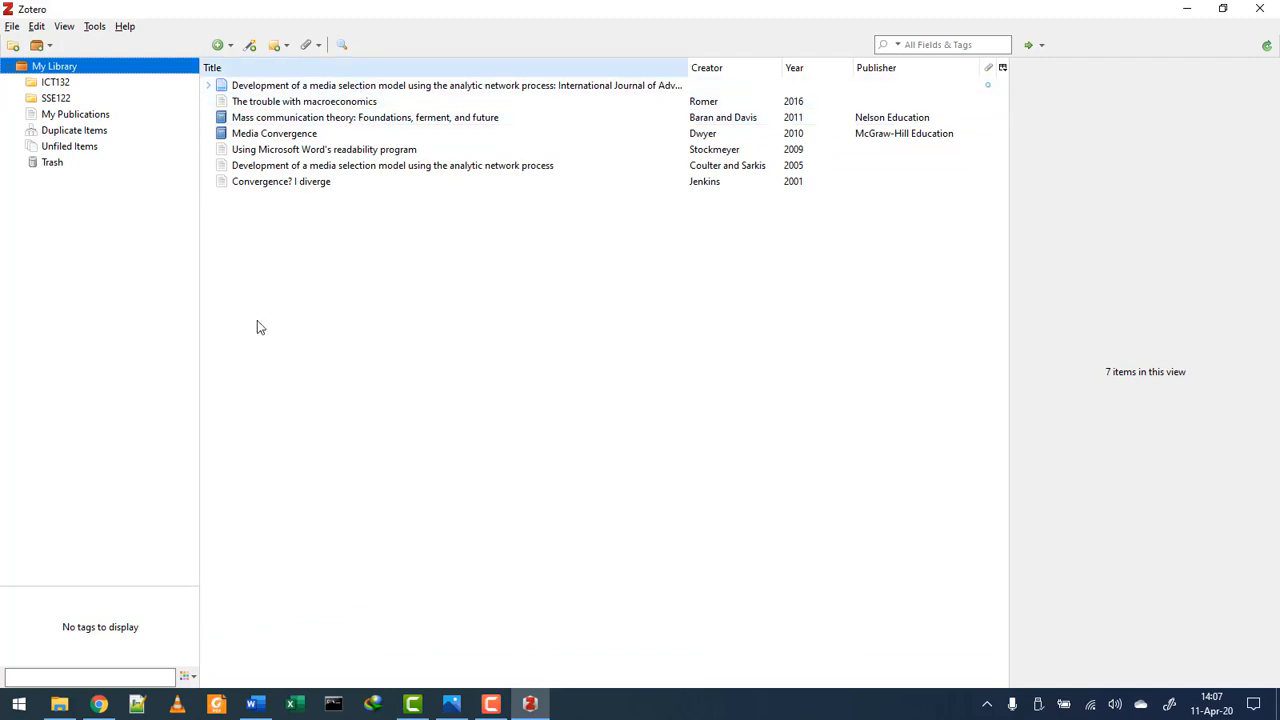
click(99, 704)
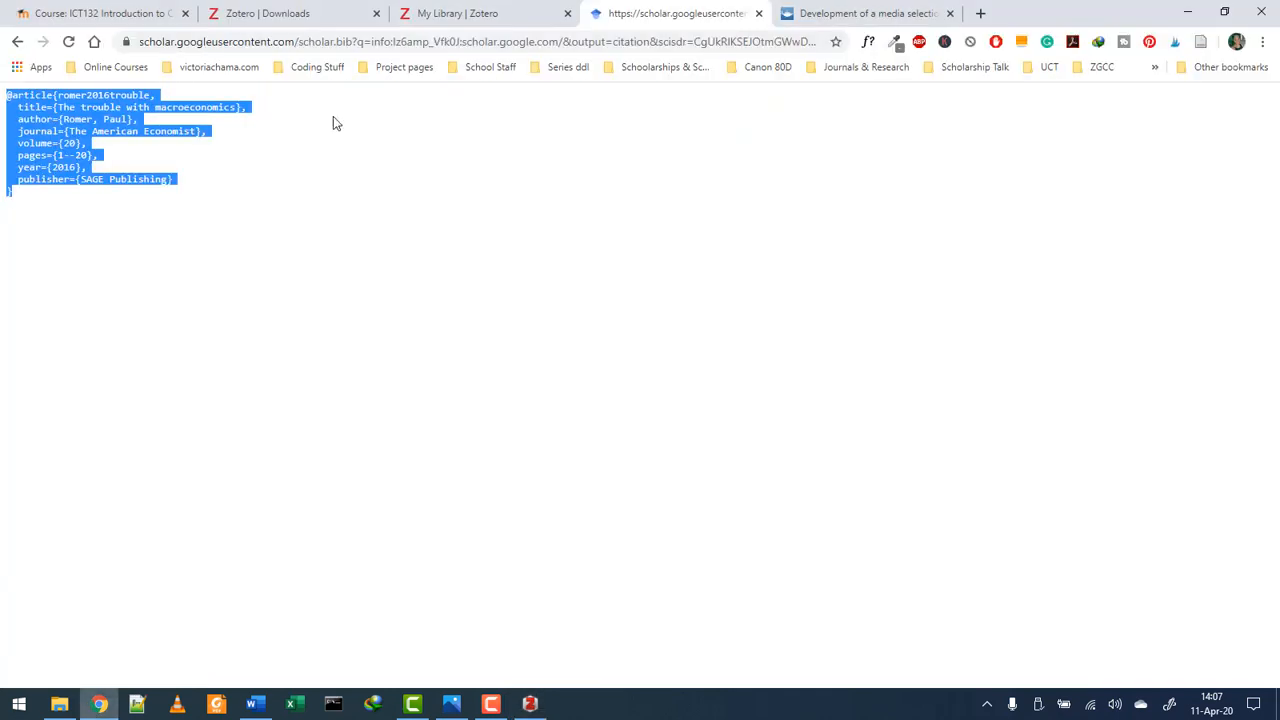
- Scroll through the 399-item online web library, then return to the 7-item desktop library
click(445, 13)
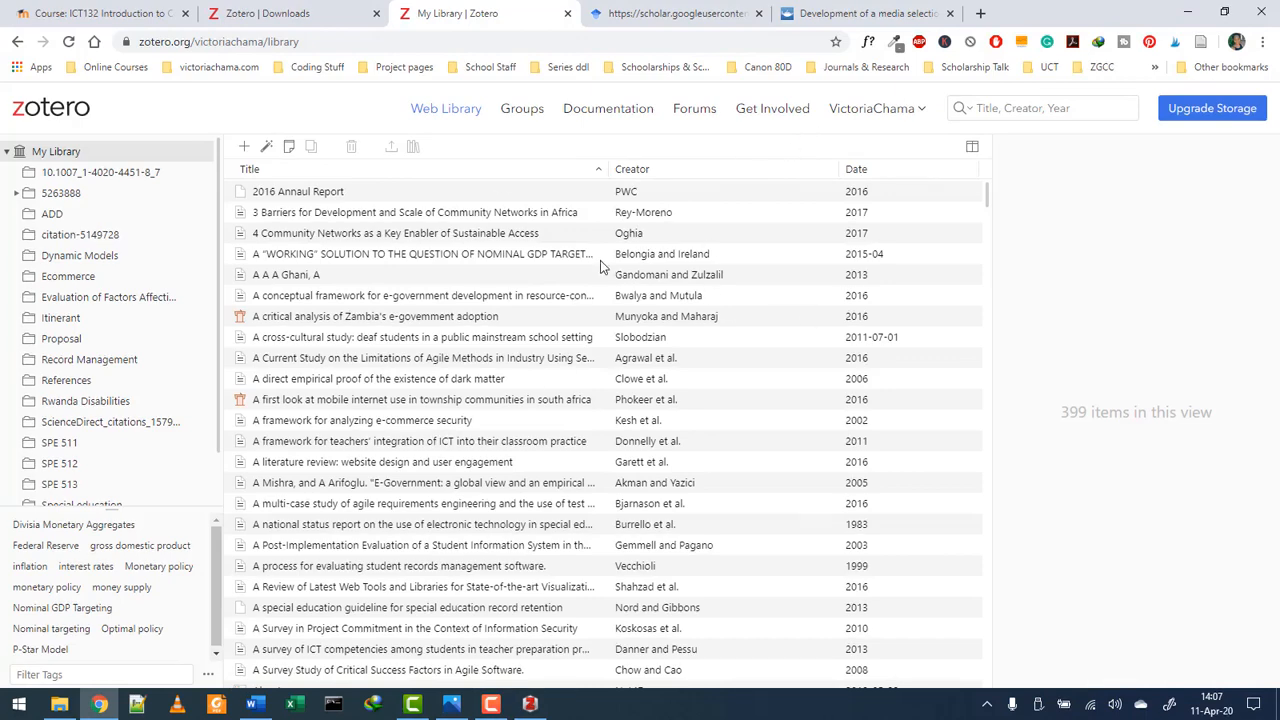
scroll(310, 268, down, 10)
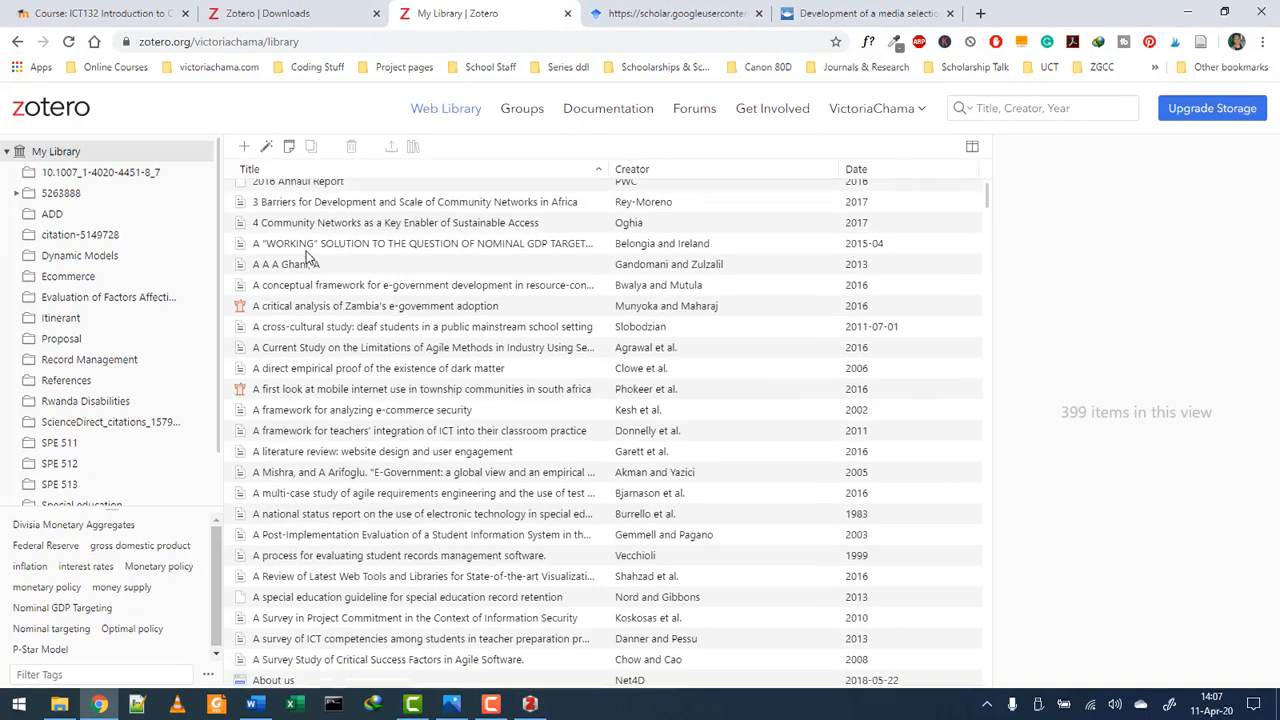
scroll(313, 276, down, 8)
scroll(347, 298, up, 14)
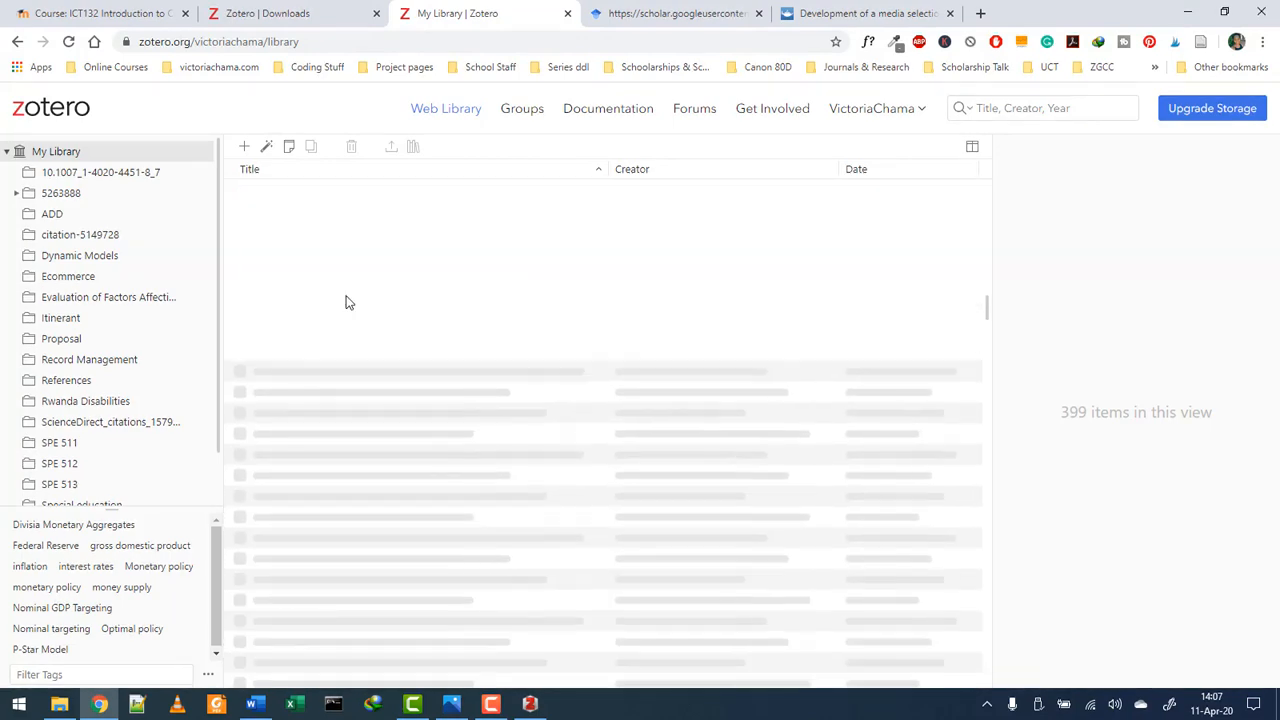
scroll(370, 258, up, 5)
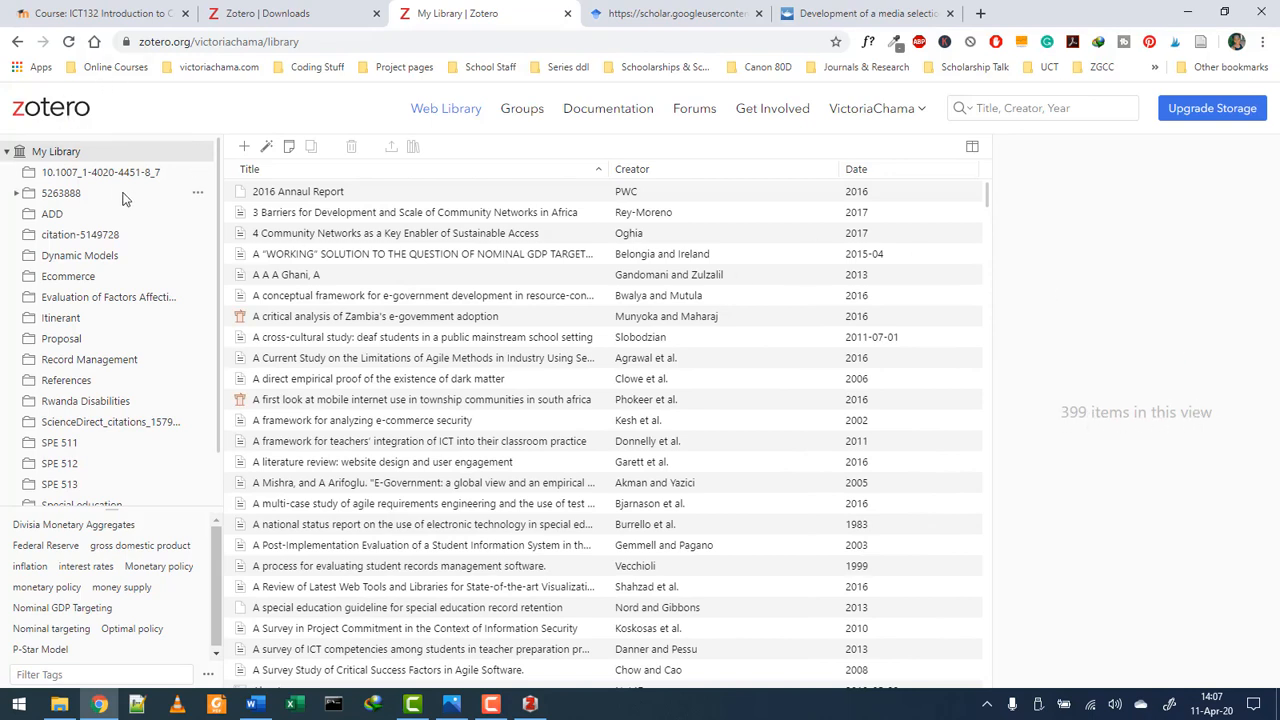
scroll(101, 180, down, 2)
scroll(90, 455, up, 2)
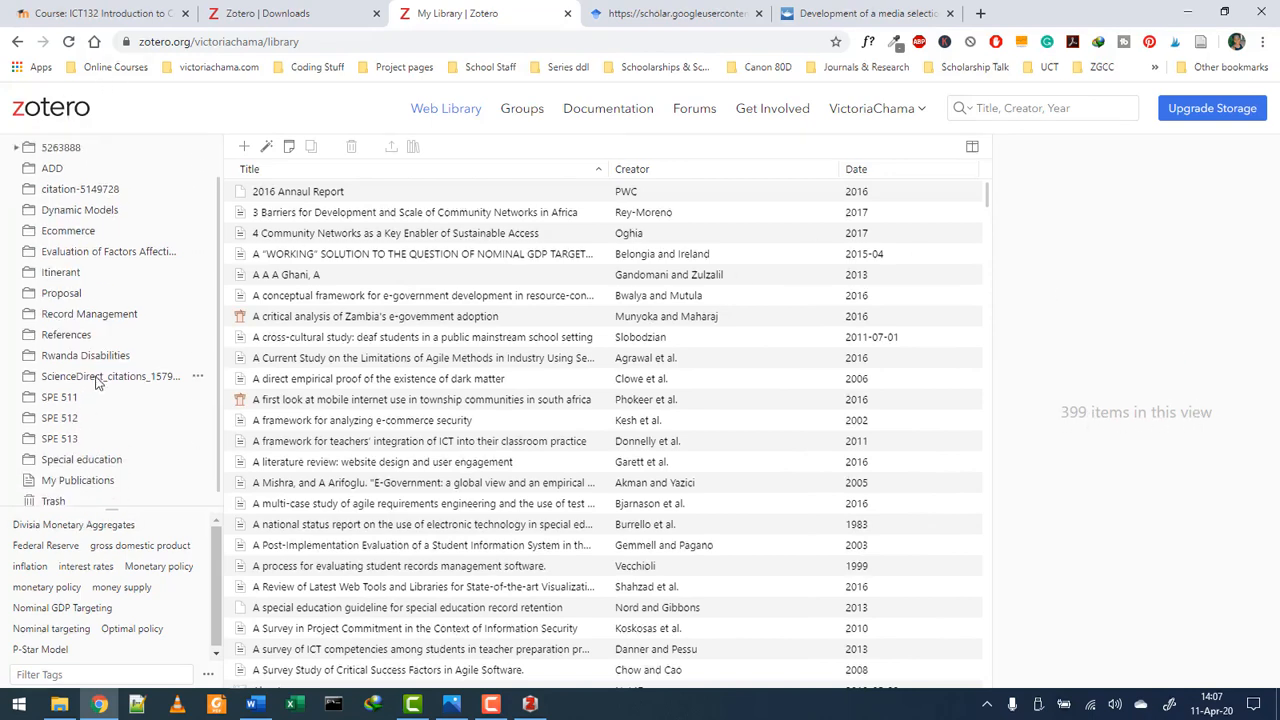
click(530, 704)
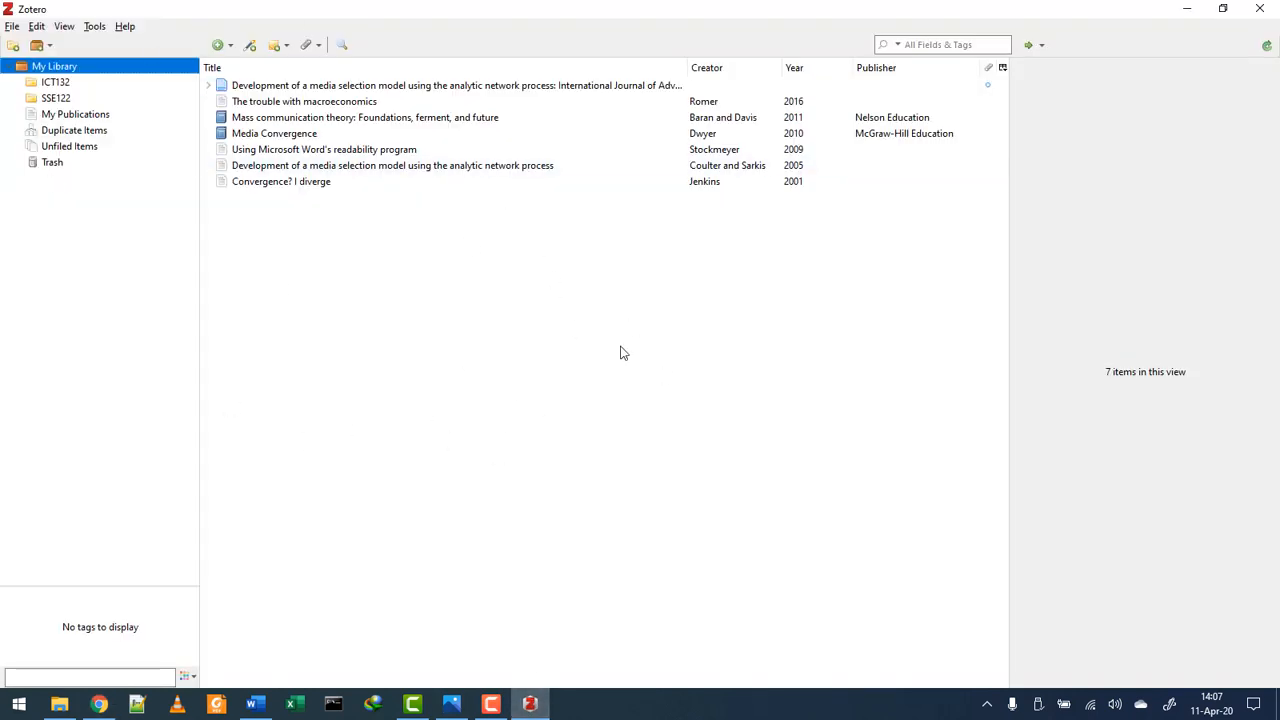
- In Preferences > Sync, link Zotero to the online account using its username and password
click(34, 27)
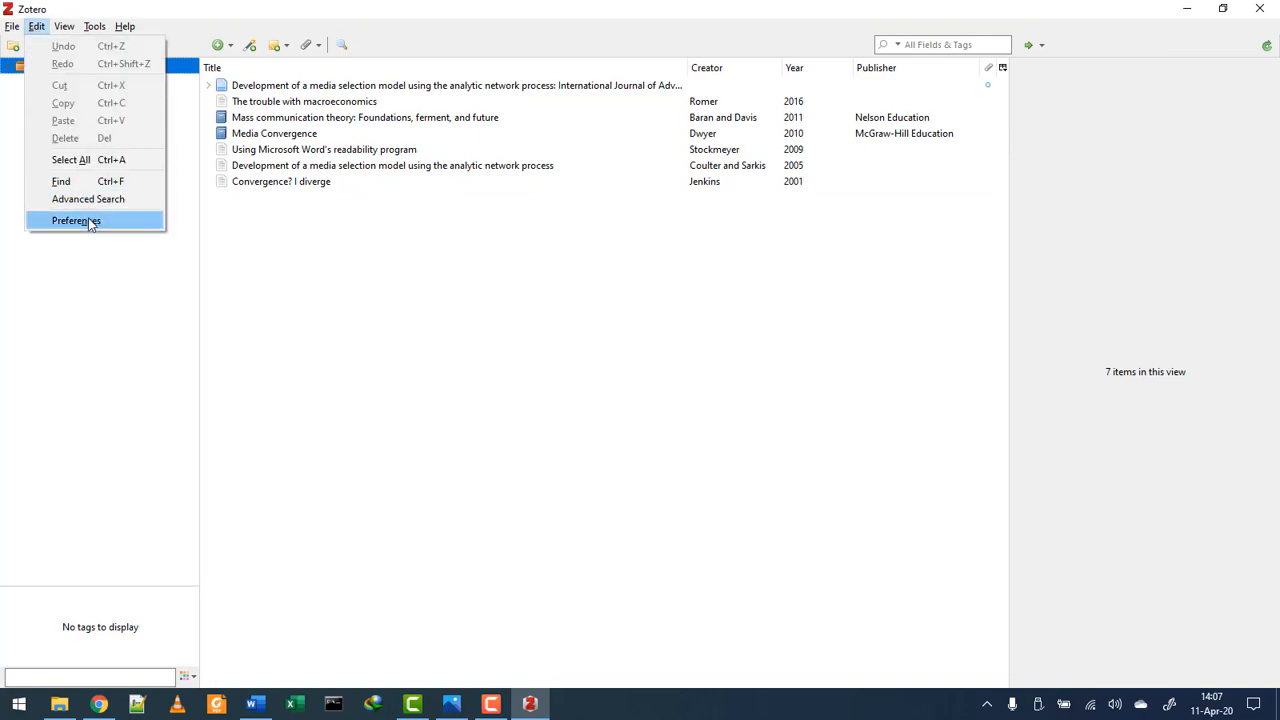
click(88, 220)
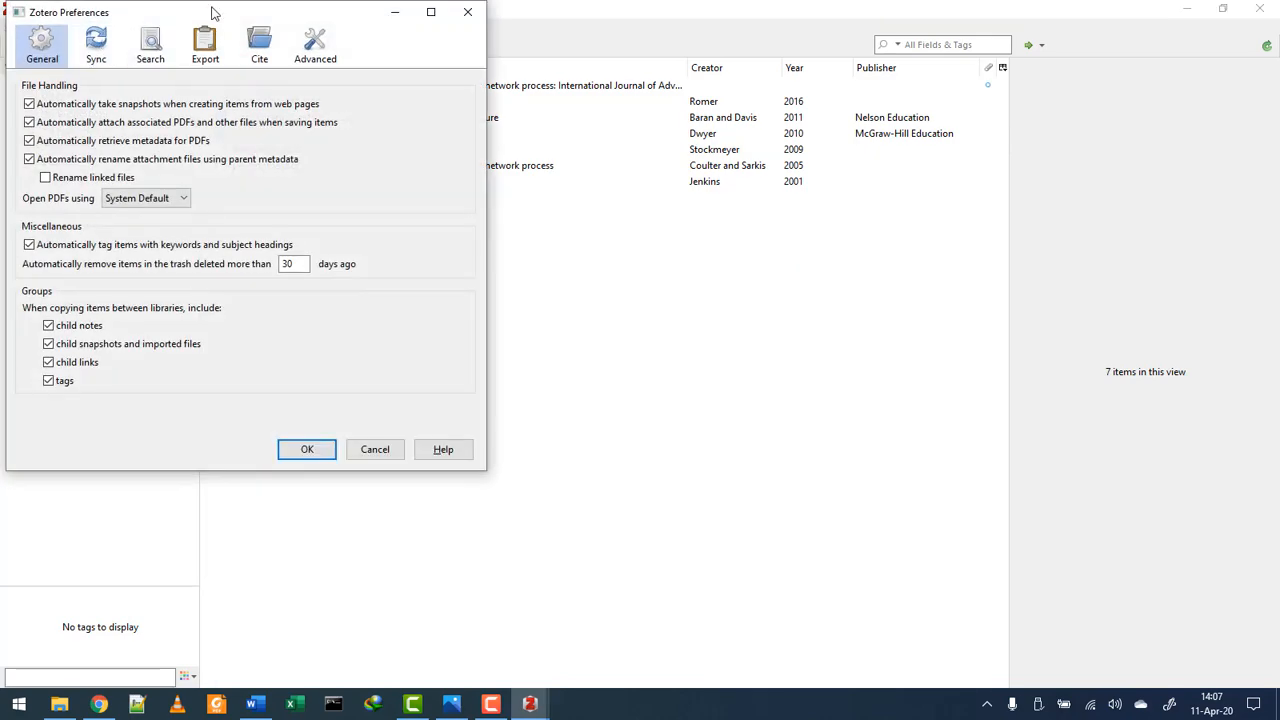
drag(211, 10, 601, 106)
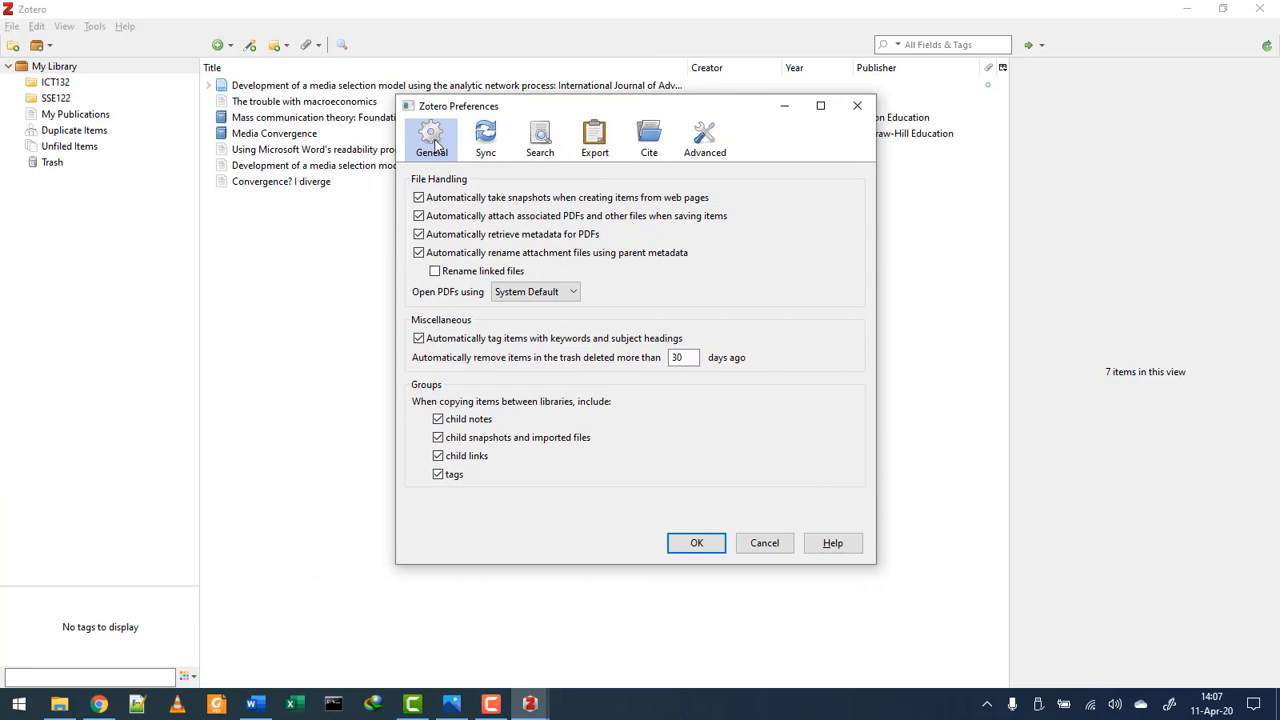
click(485, 140)
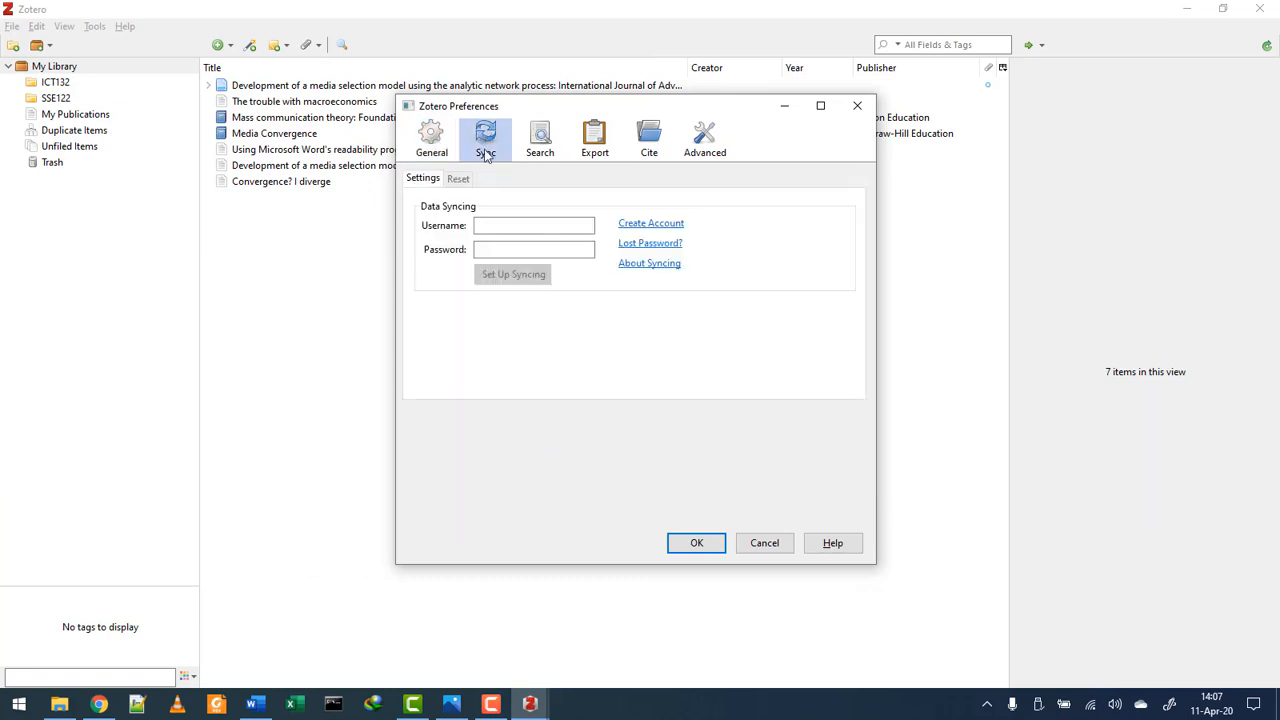
click(488, 223)
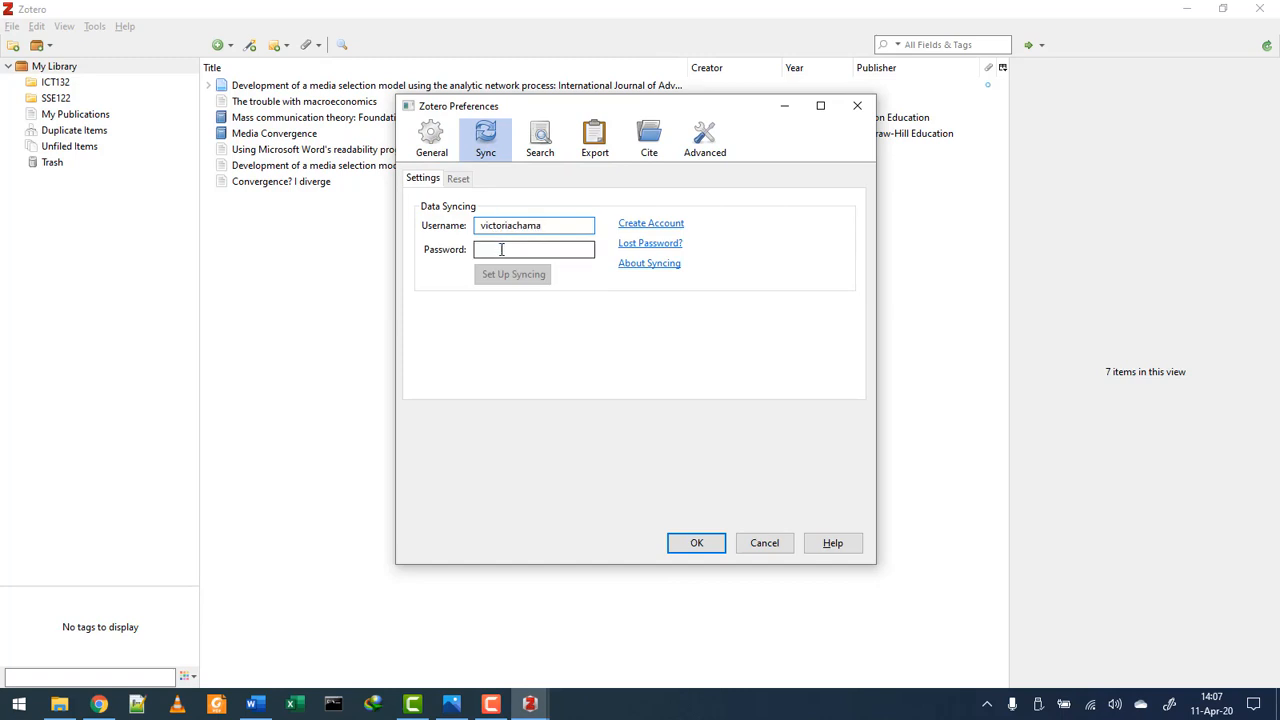
click(502, 249)
text(****)
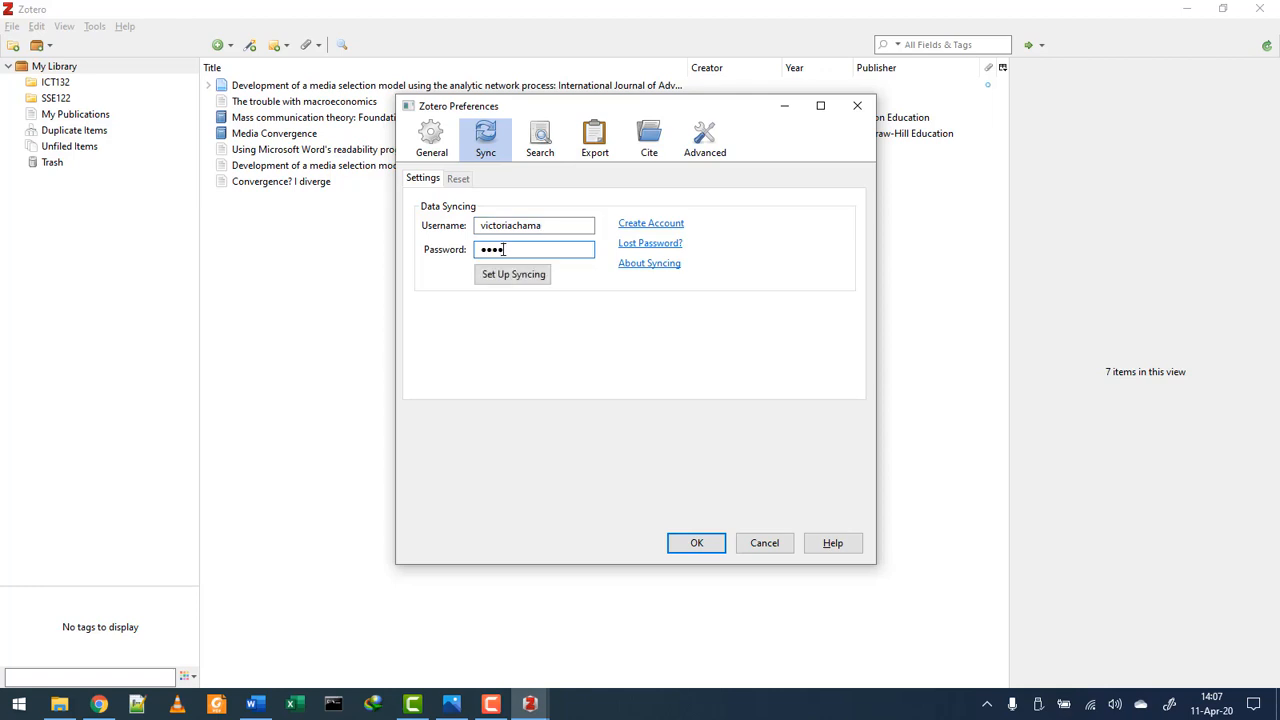
text(*)
click(503, 279)
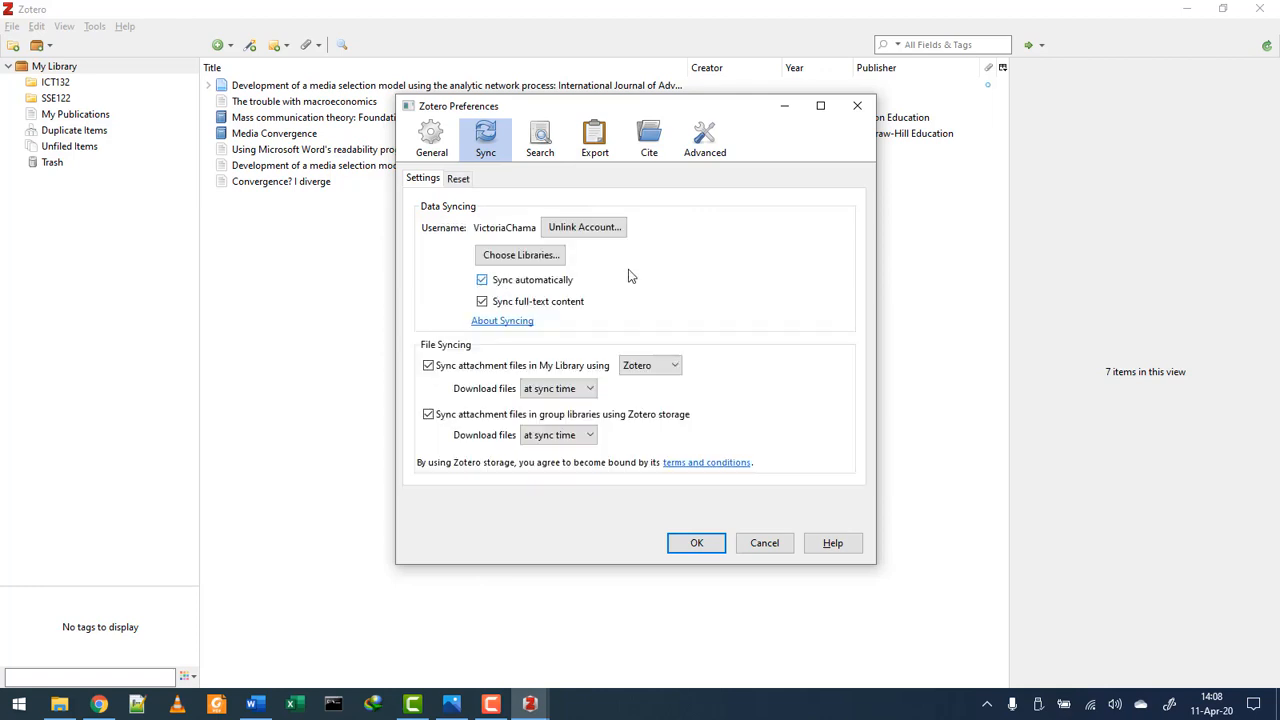
click(690, 543)
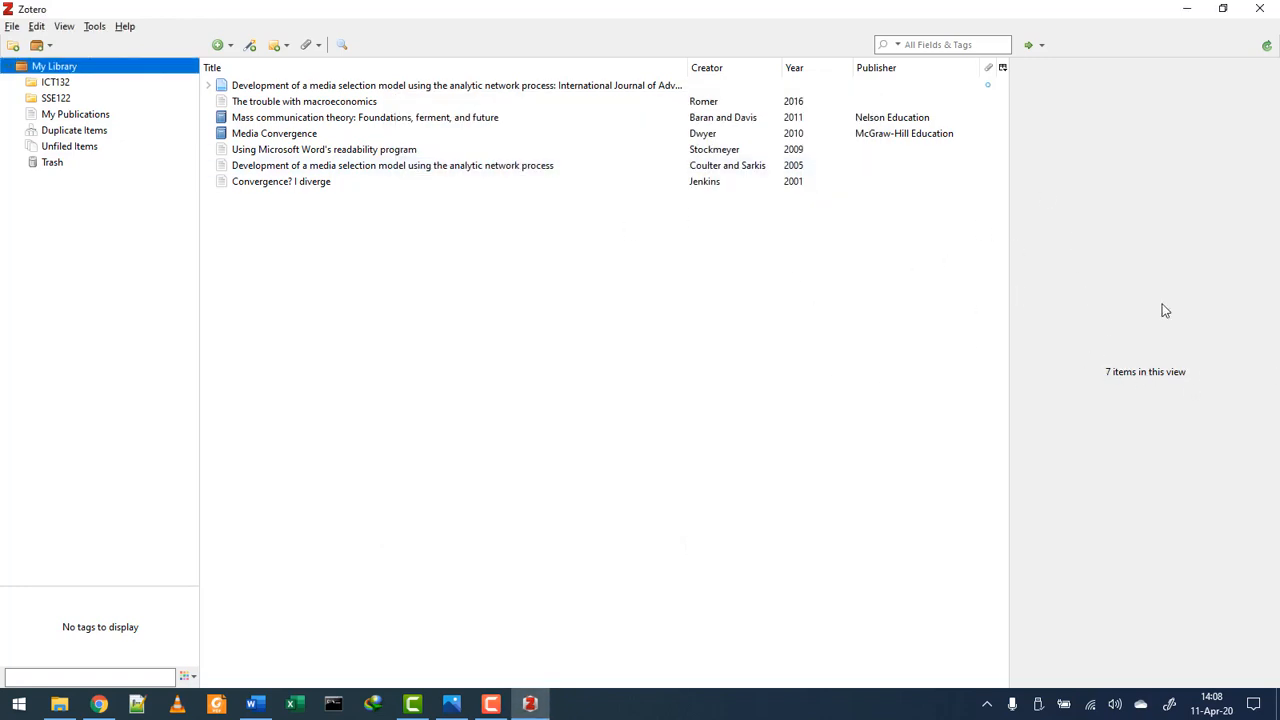
- Sync with the online account, then browse the downloaded references and collections in My Library
click(1271, 48)
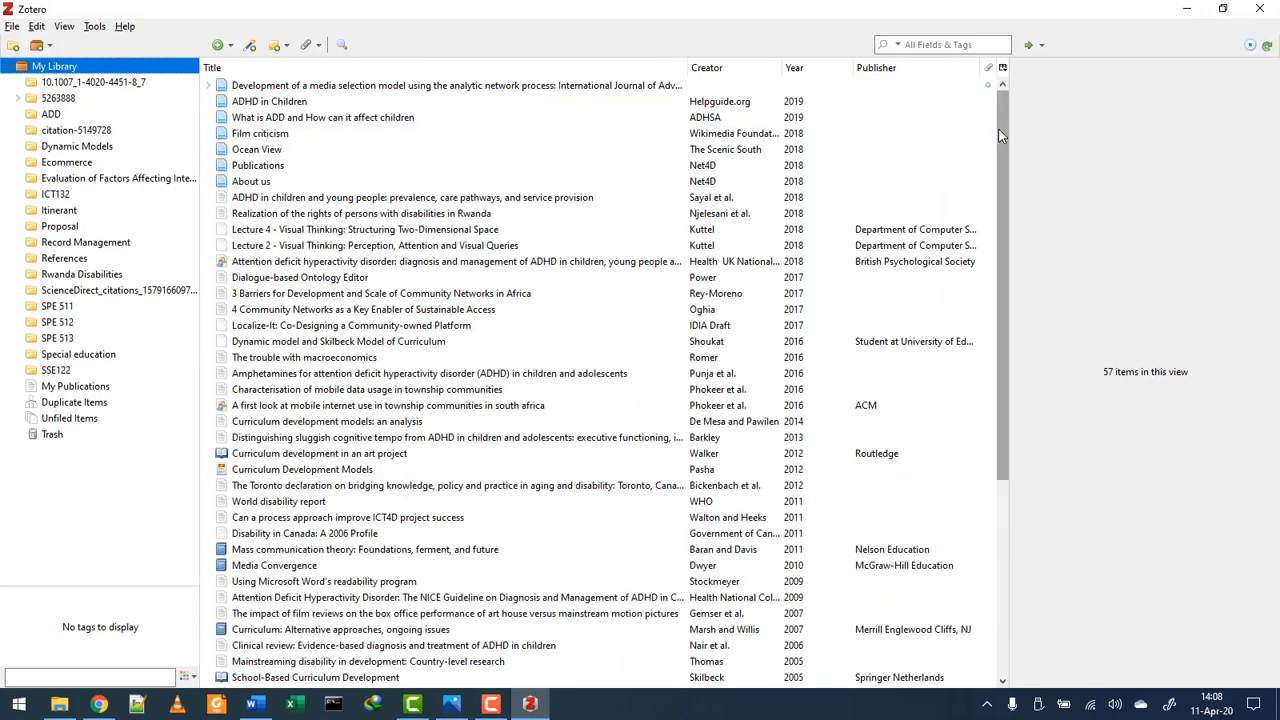
click(686, 86)
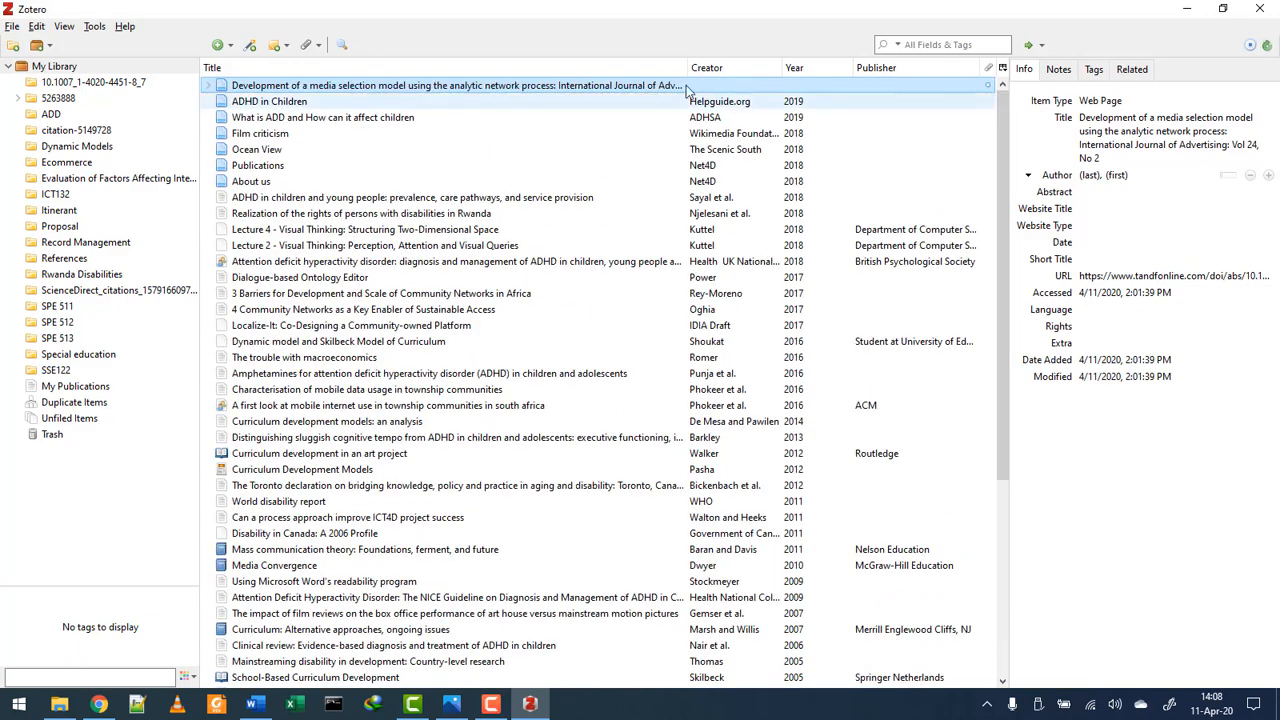
click(118, 66)
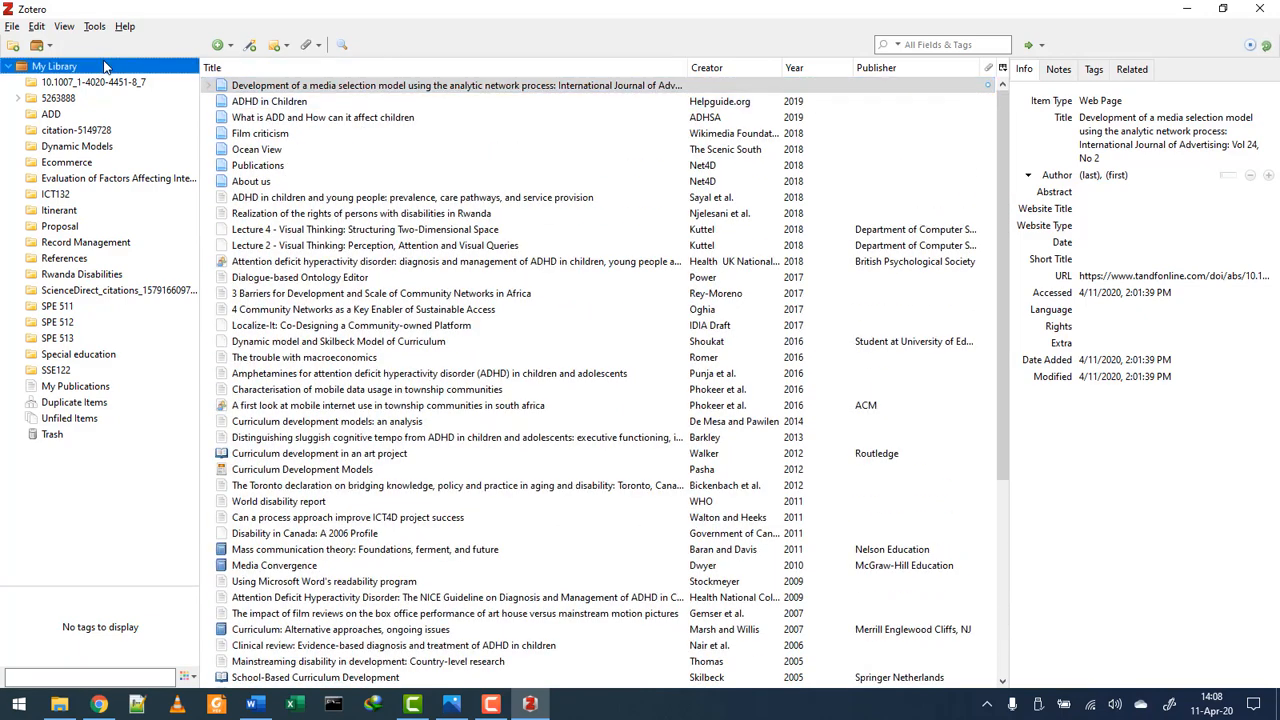
click(9, 67)
click(9, 67)
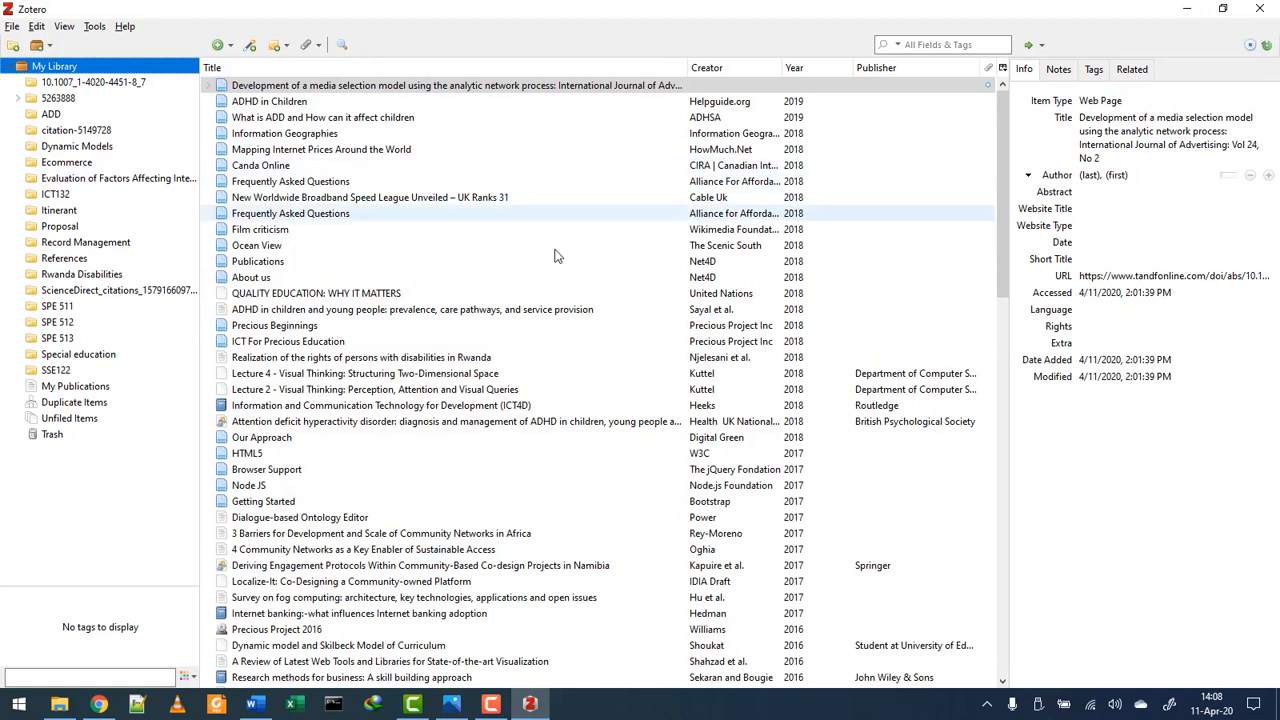
right_click(88, 485)
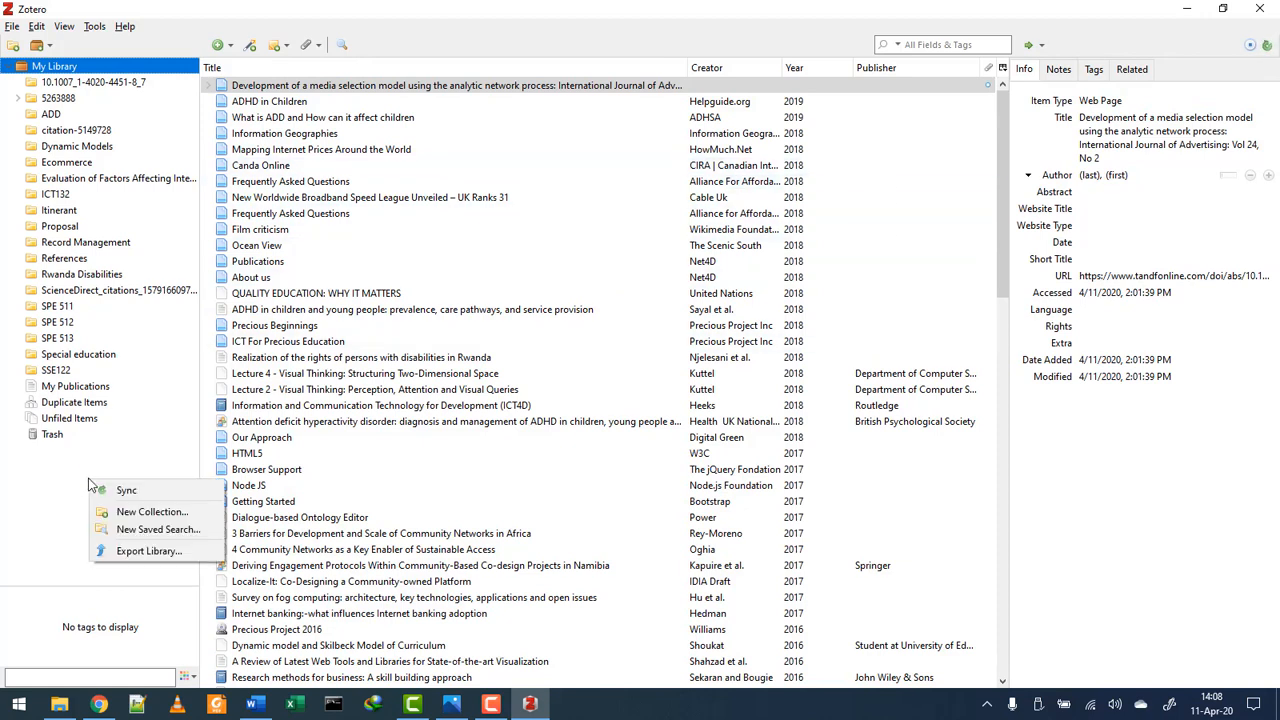
click(104, 492)
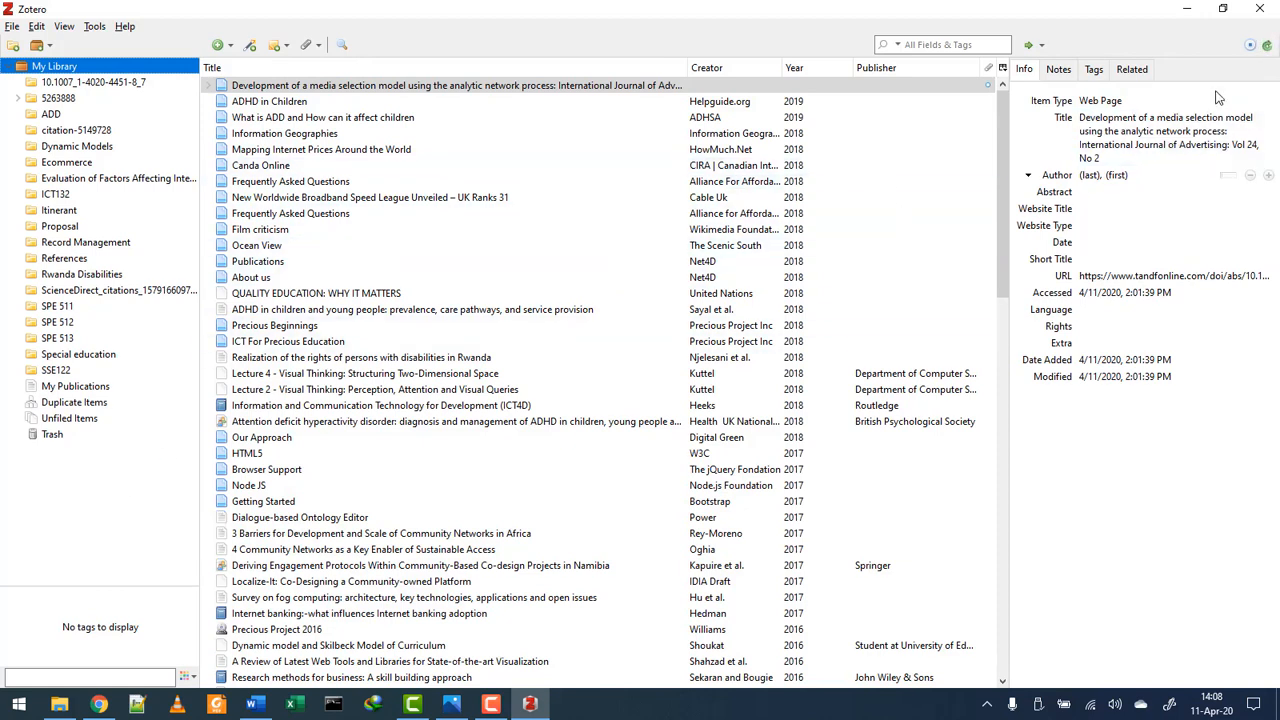
drag(1004, 141, 982, 350)
scroll(971, 557, down, 15)
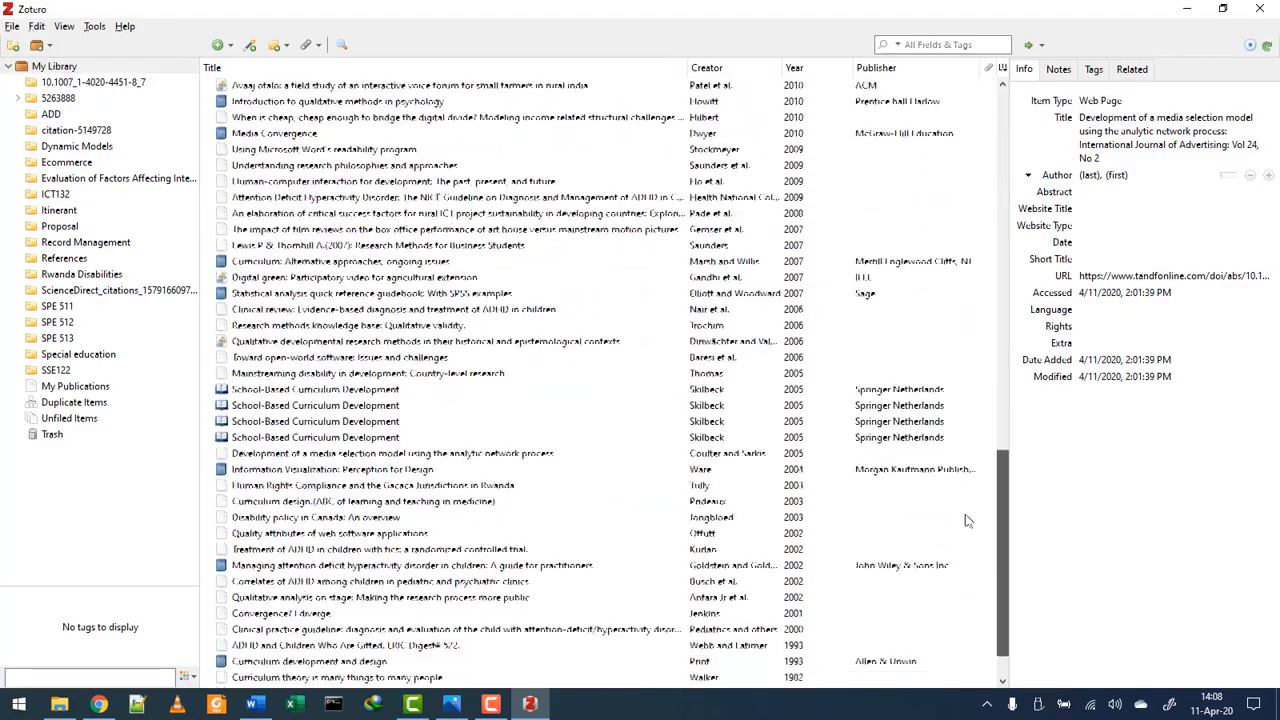
drag(993, 503, 986, 88)
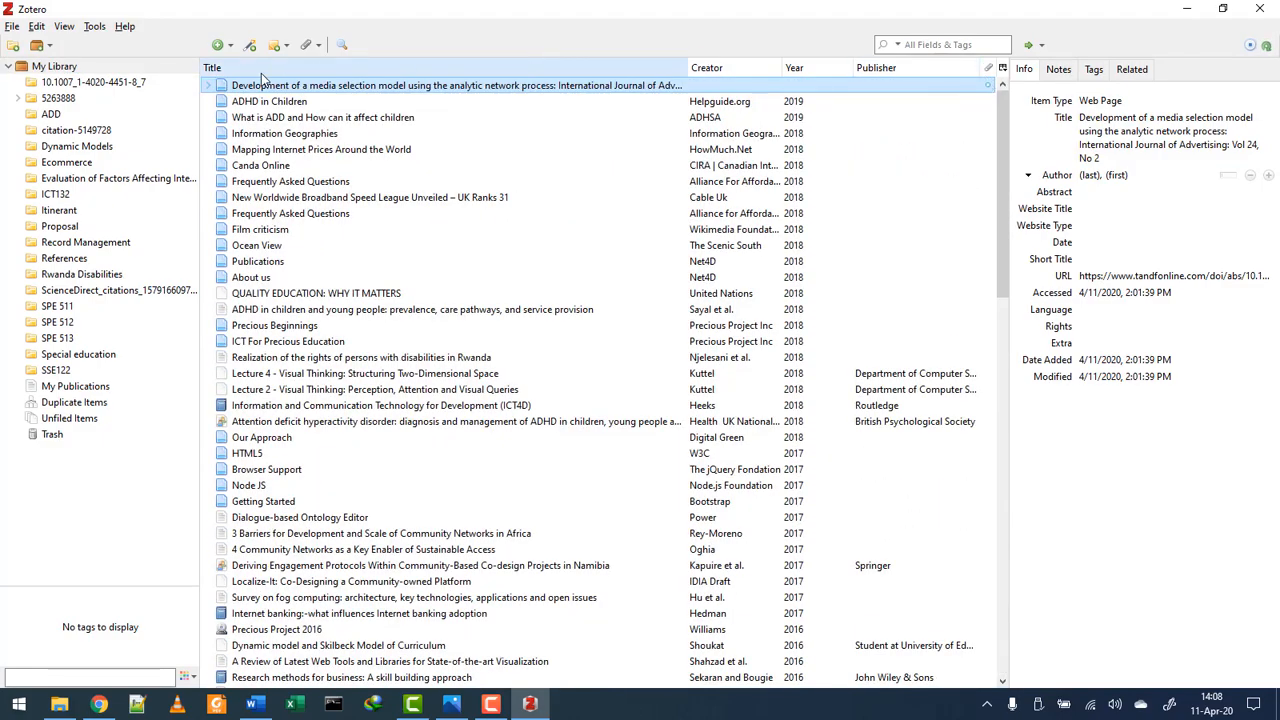
- Move the 'Development of a media selection model…' web-page item to the Trash
right_click(284, 89)
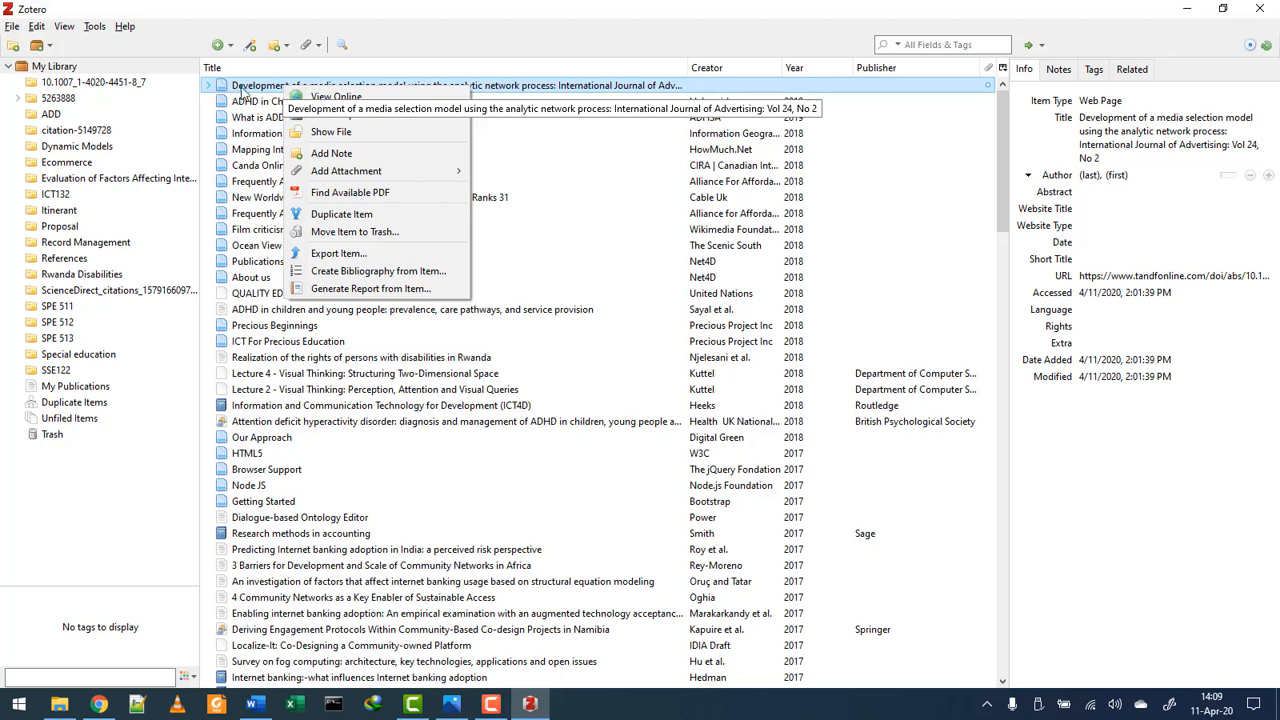
click(446, 18)
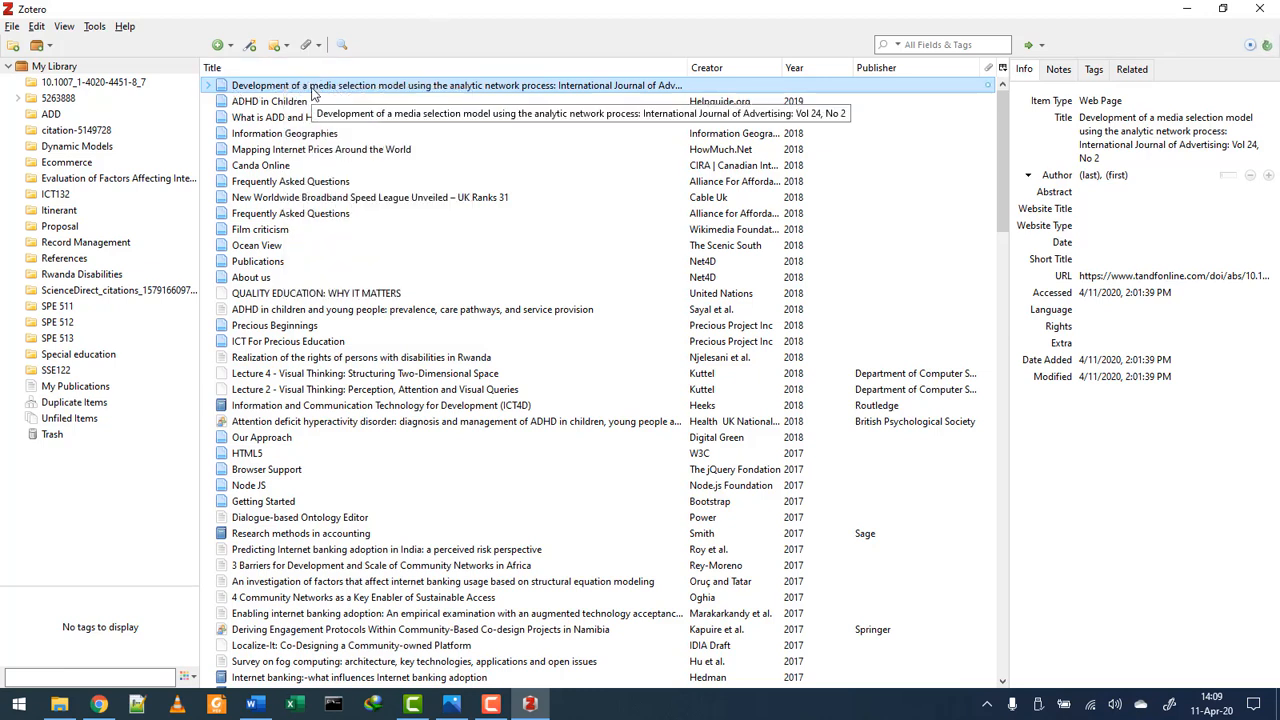
key(Delete)
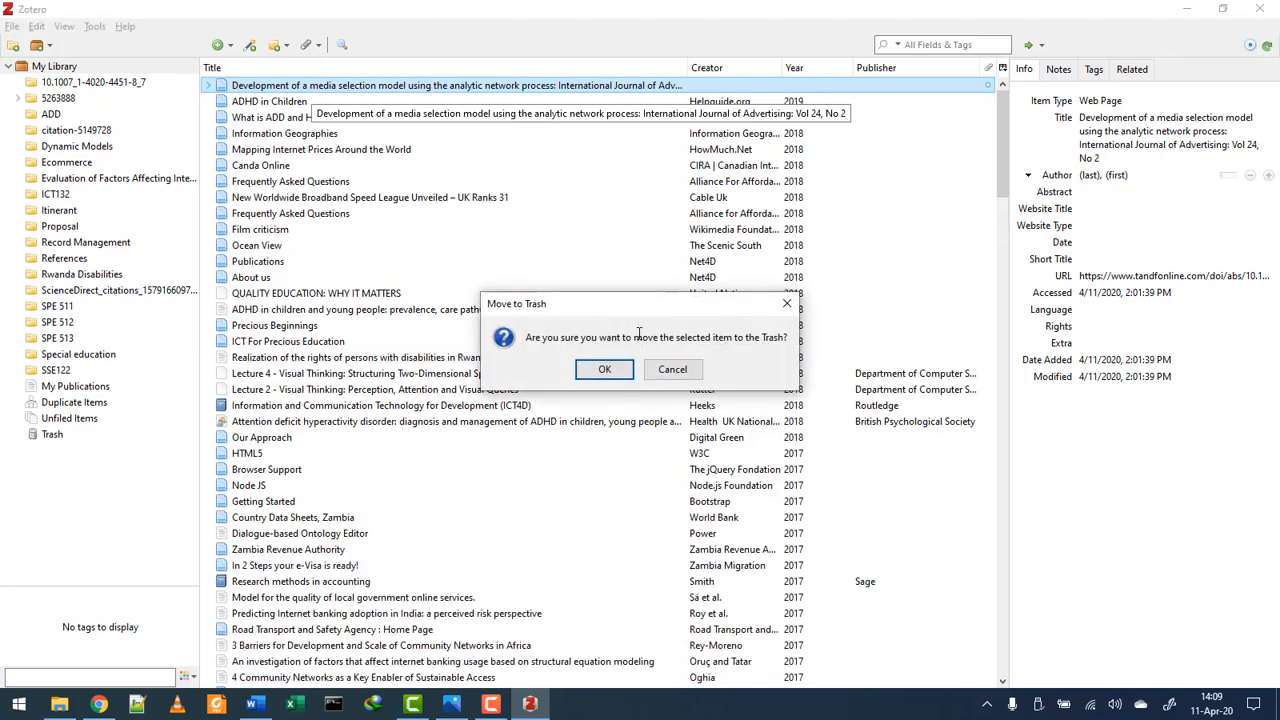
click(592, 370)
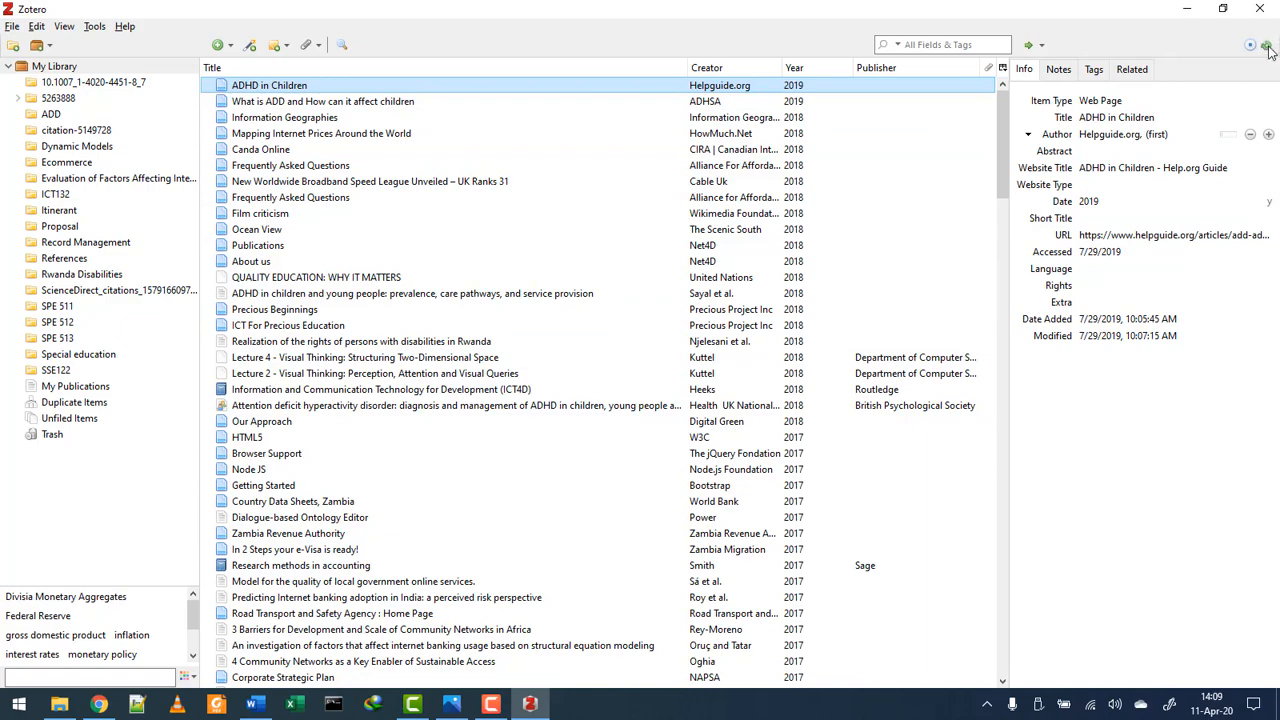
scroll(289, 340, down, 11)
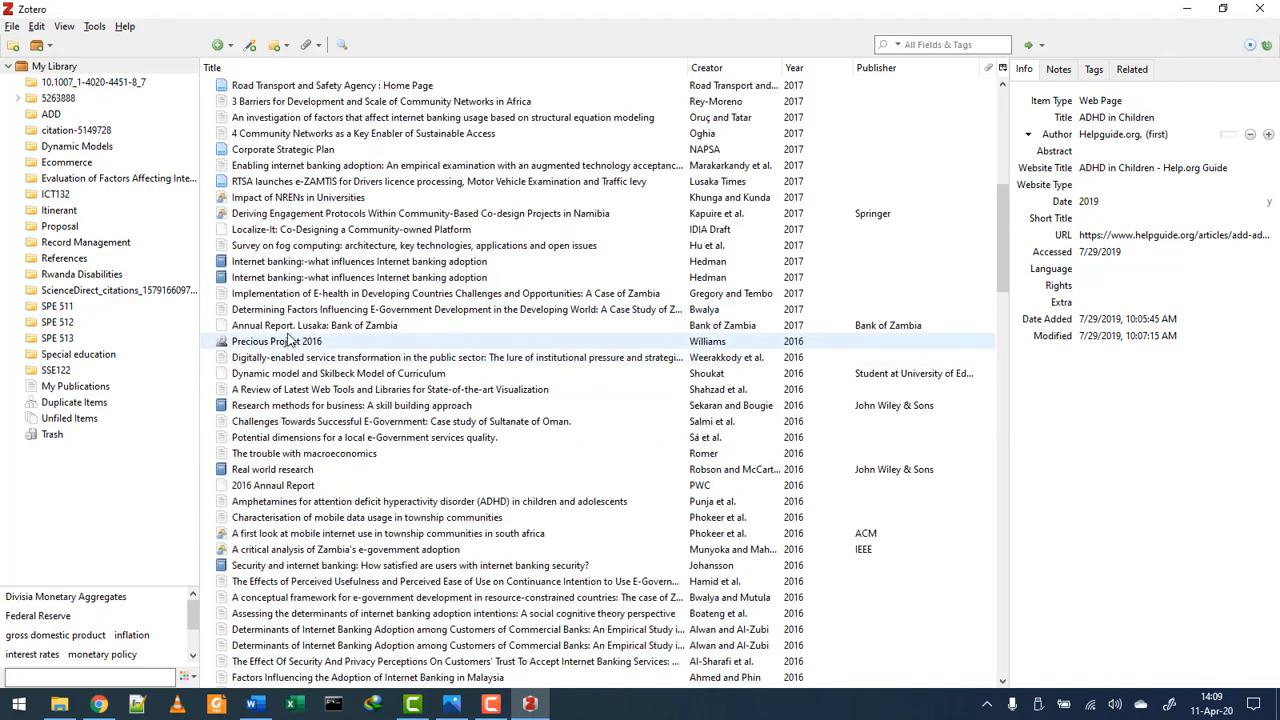
scroll(289, 340, down, 20)
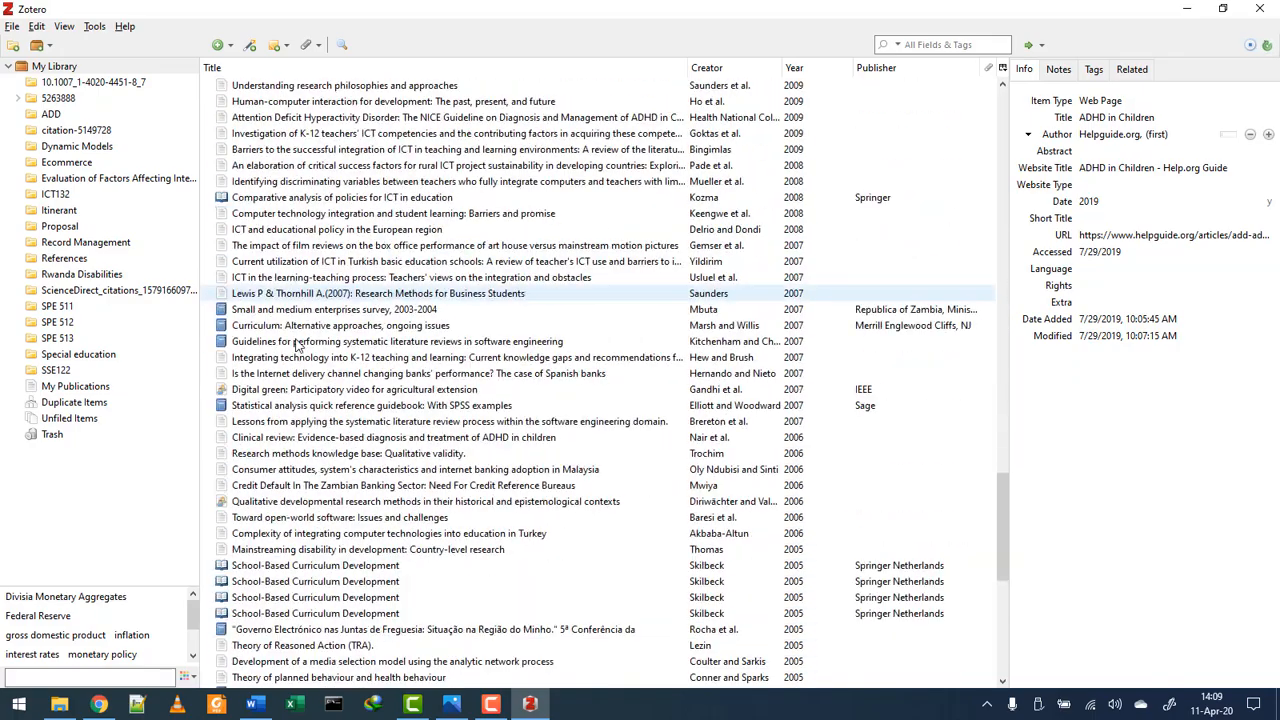
scroll(295, 345, down, 6)
scroll(295, 345, down, 5)
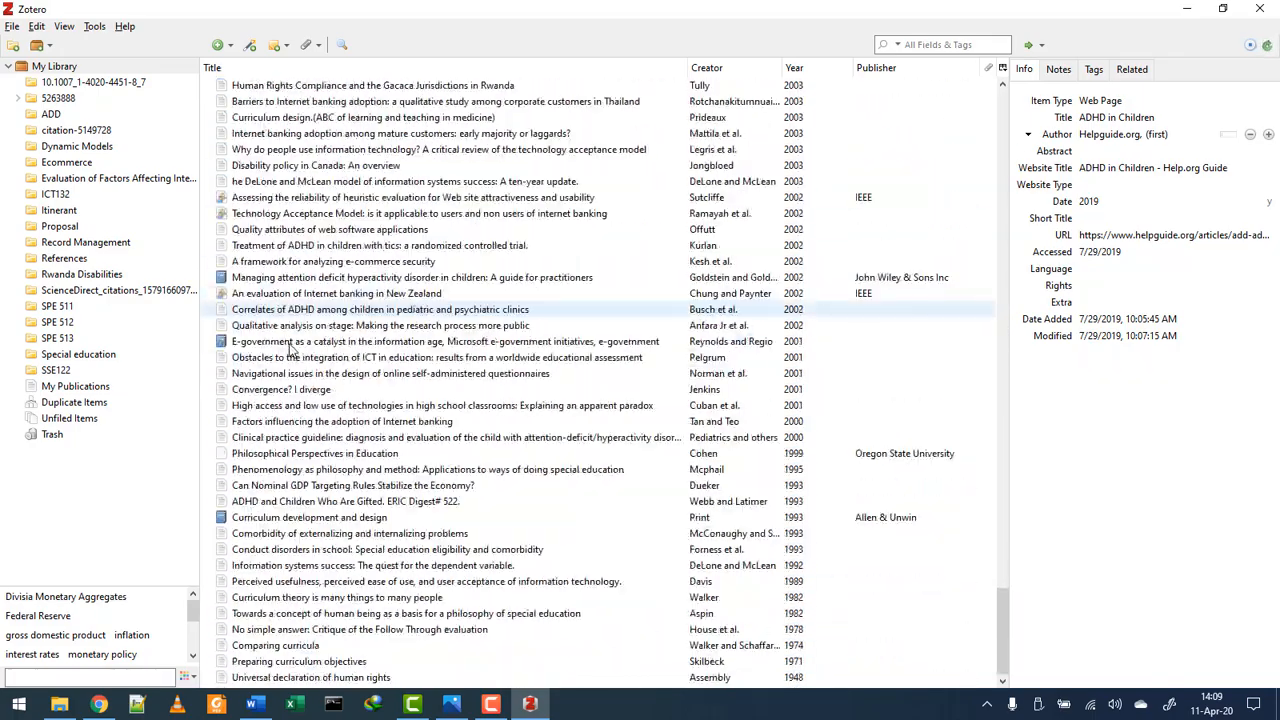
scroll(340, 440, up, 5)
scroll(362, 455, up, 20)
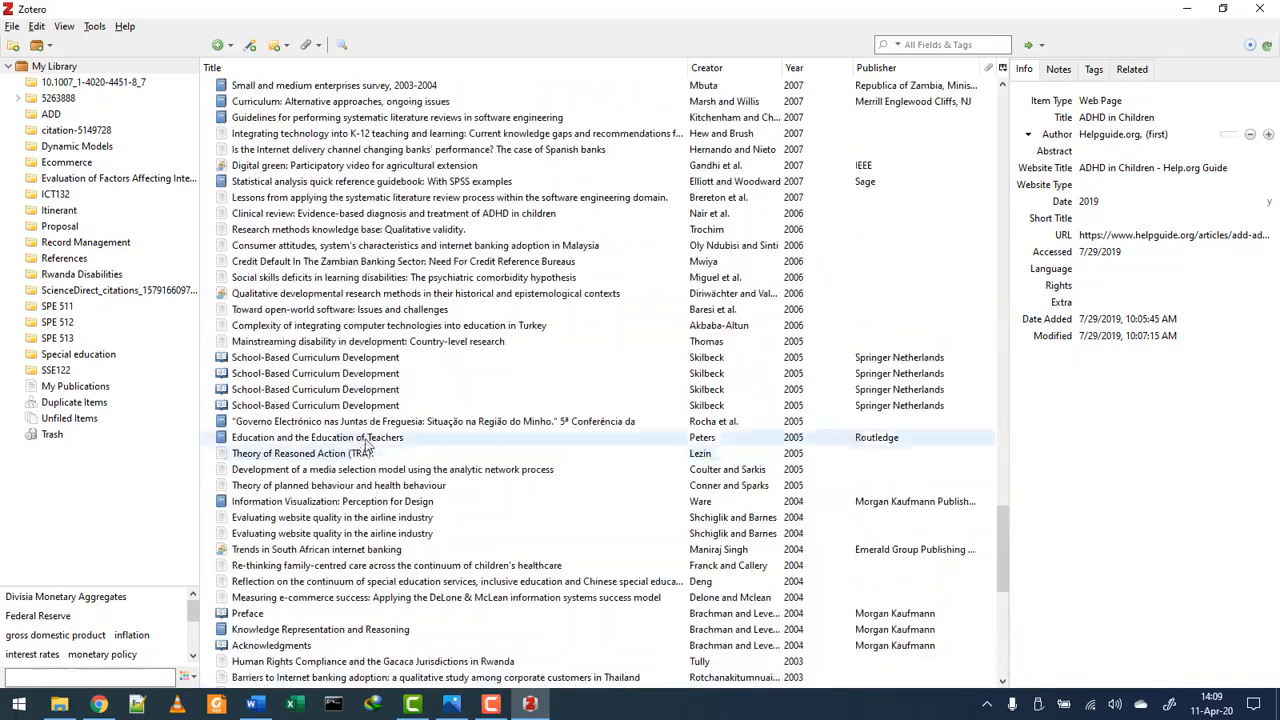
scroll(368, 425, up, 5)
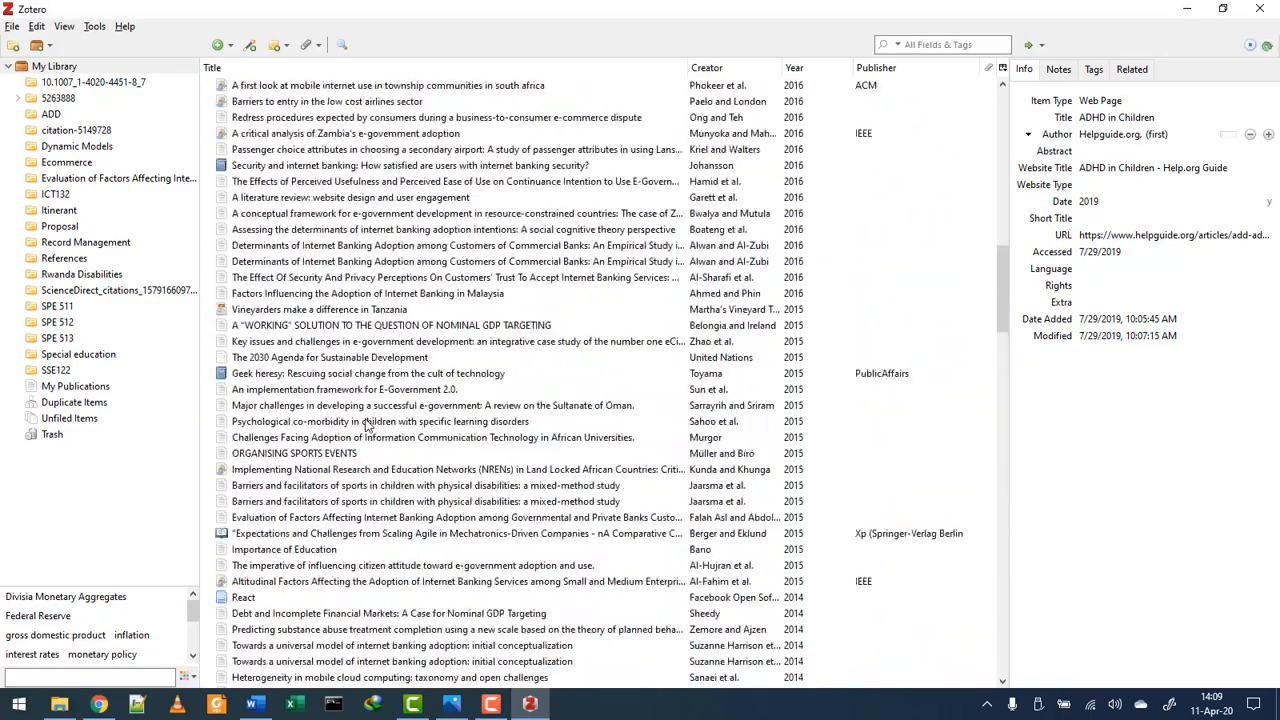
- Reload the Zotero web page and log in with the account username and password, Remember Me ticked
click(99, 704)
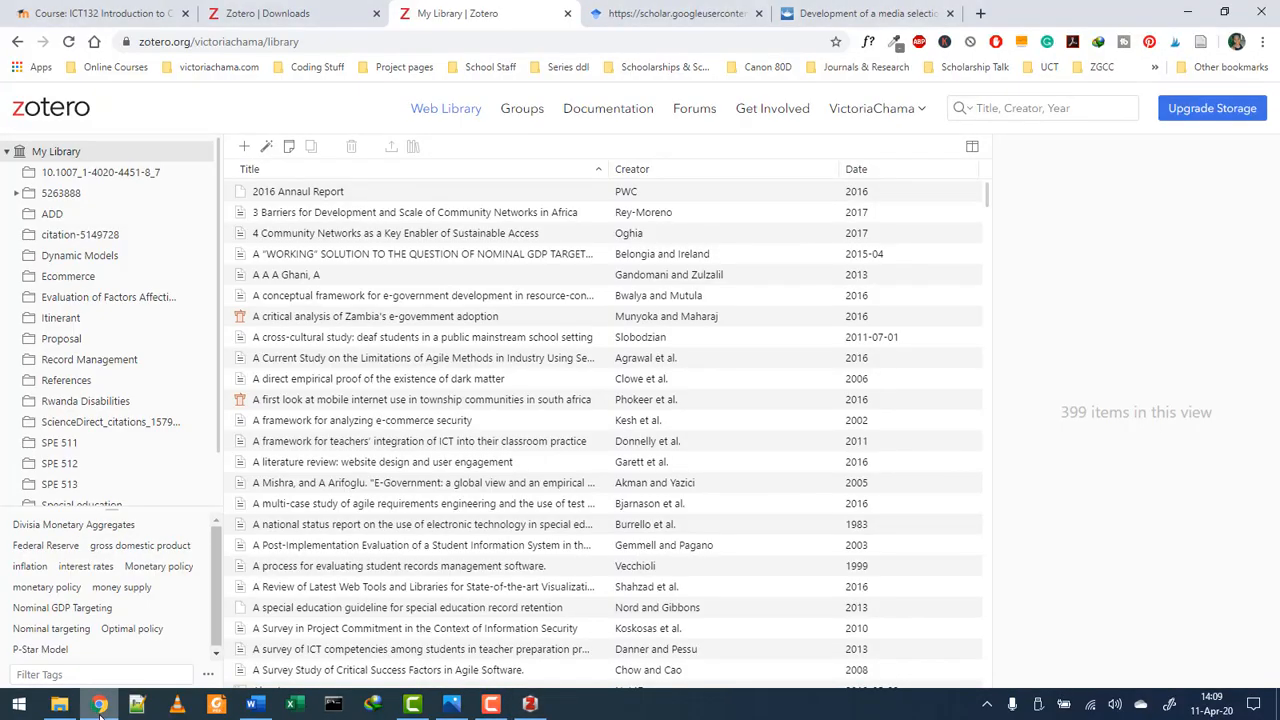
click(69, 42)
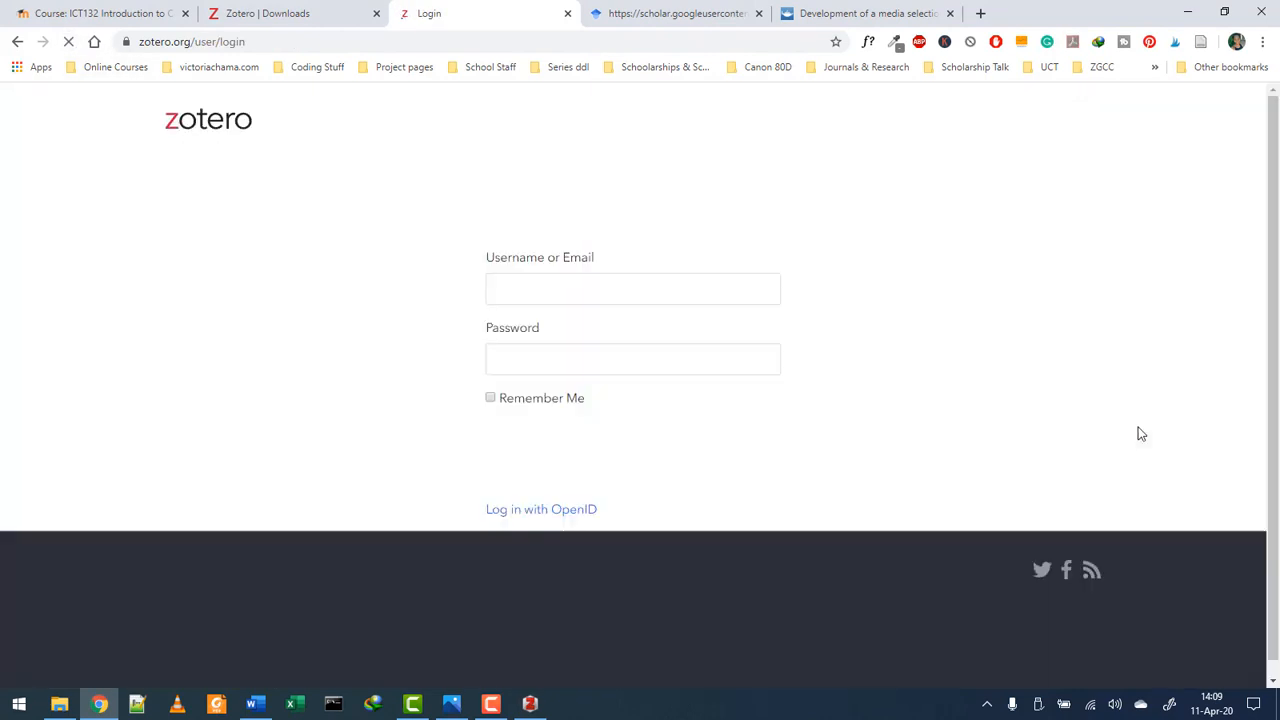
click(556, 284)
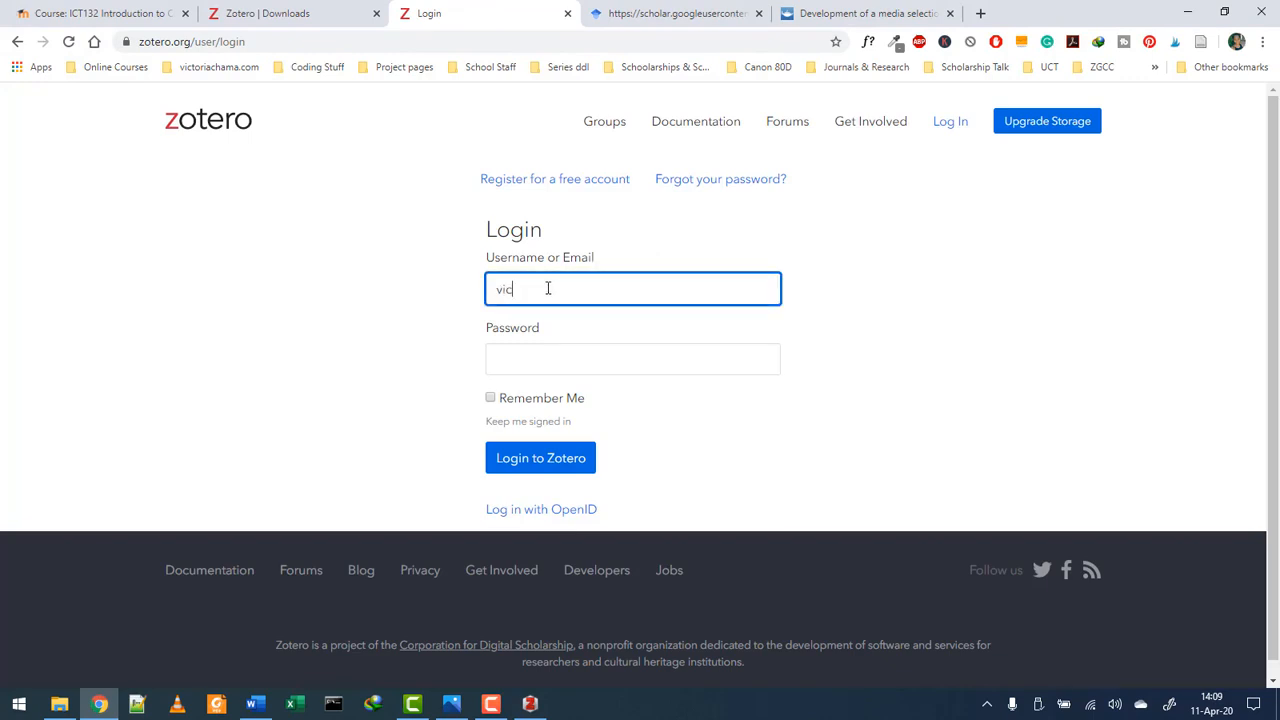
click(607, 360)
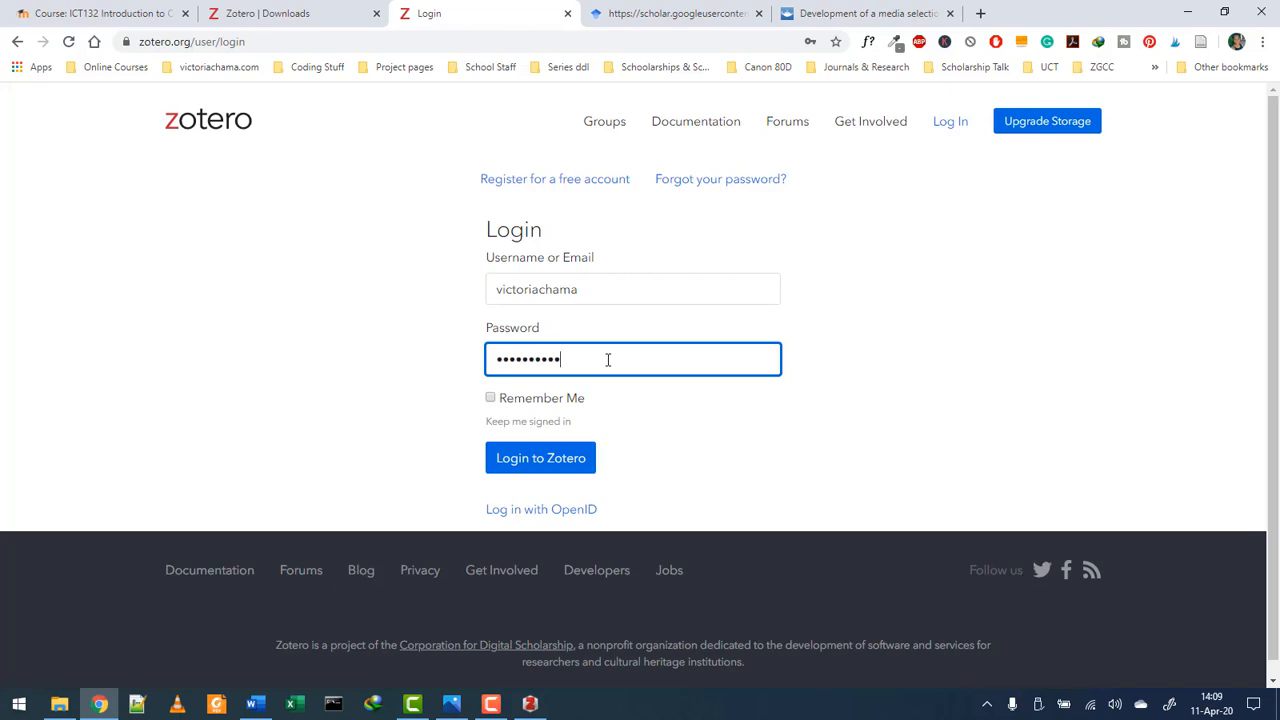
click(514, 400)
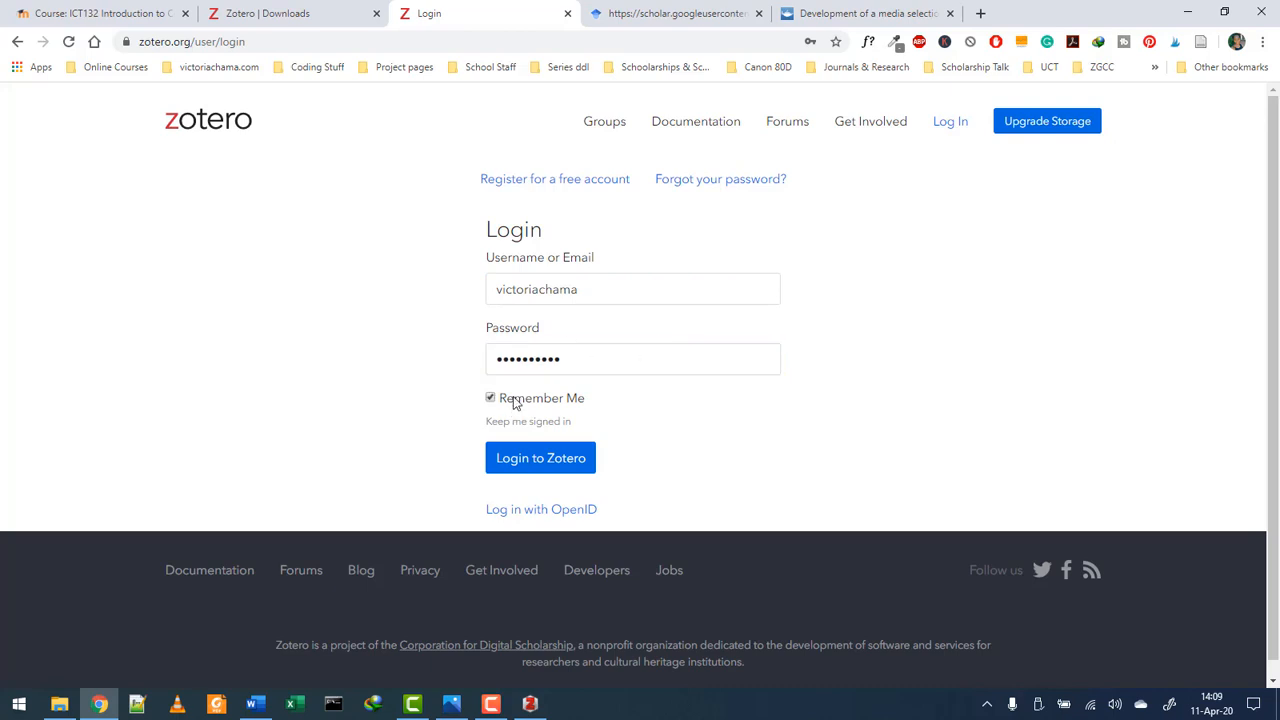
click(541, 460)
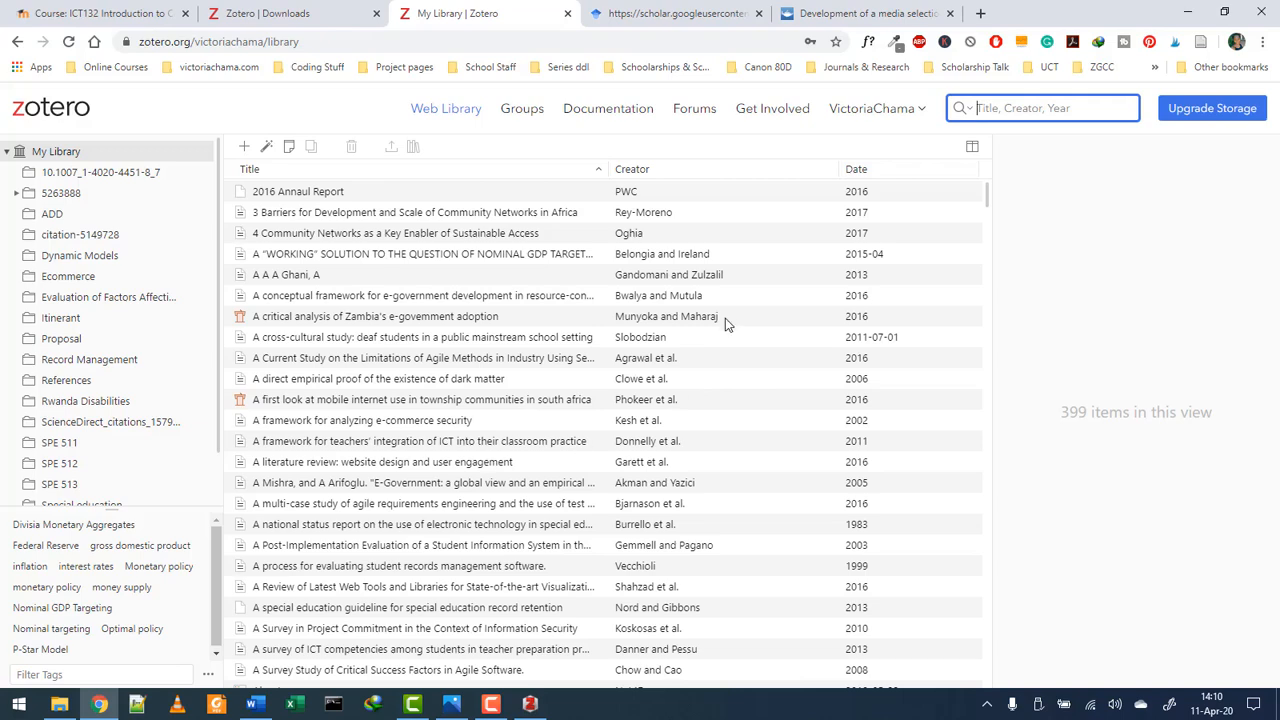
- Scroll through the 399 synced items online, then minimize the browser
scroll(725, 320, down, 4)
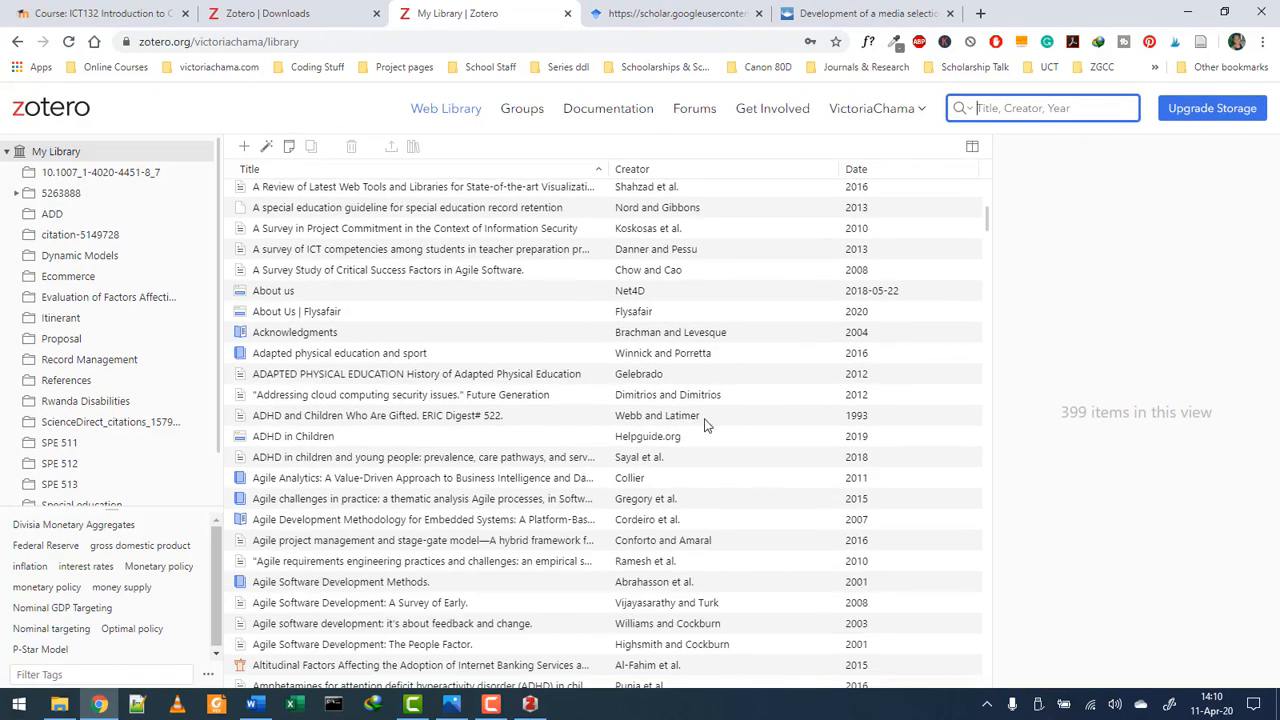
scroll(720, 422, up, 4)
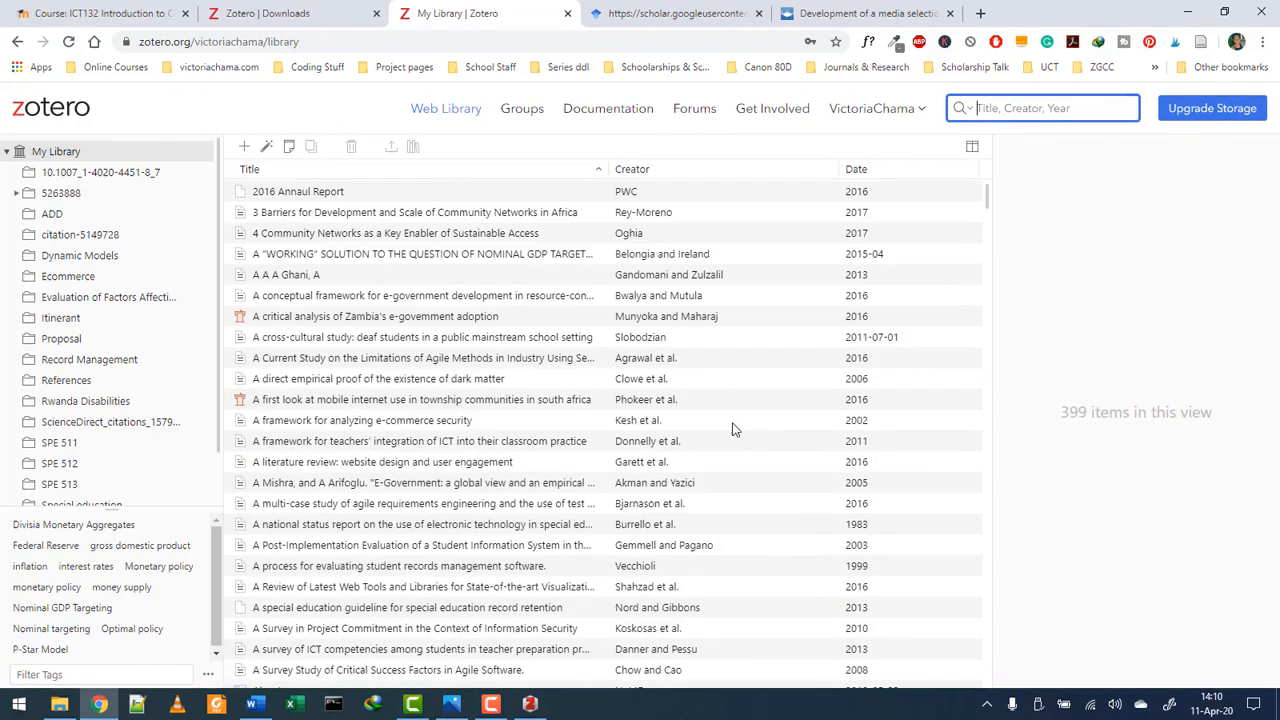
click(1188, 8)
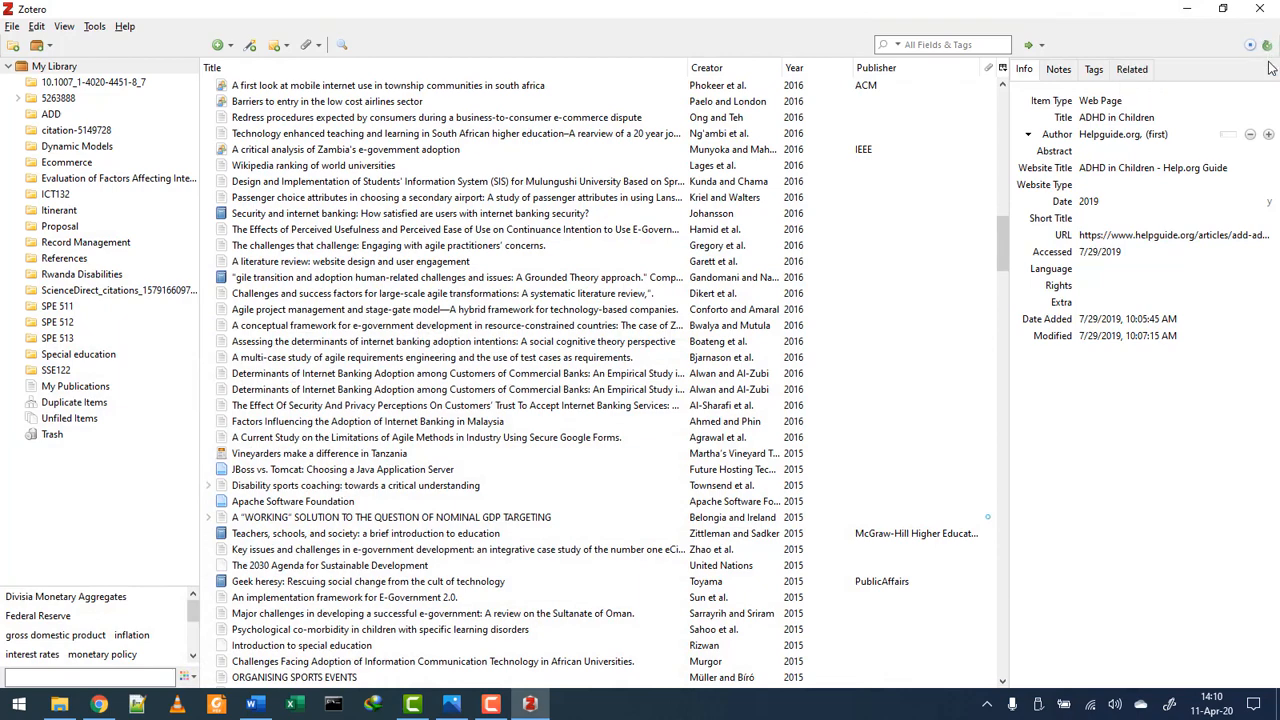
- Inspect the Security and internet banking item and the rest of the library, then bring Media Assignment.docx forward
click(630, 213)
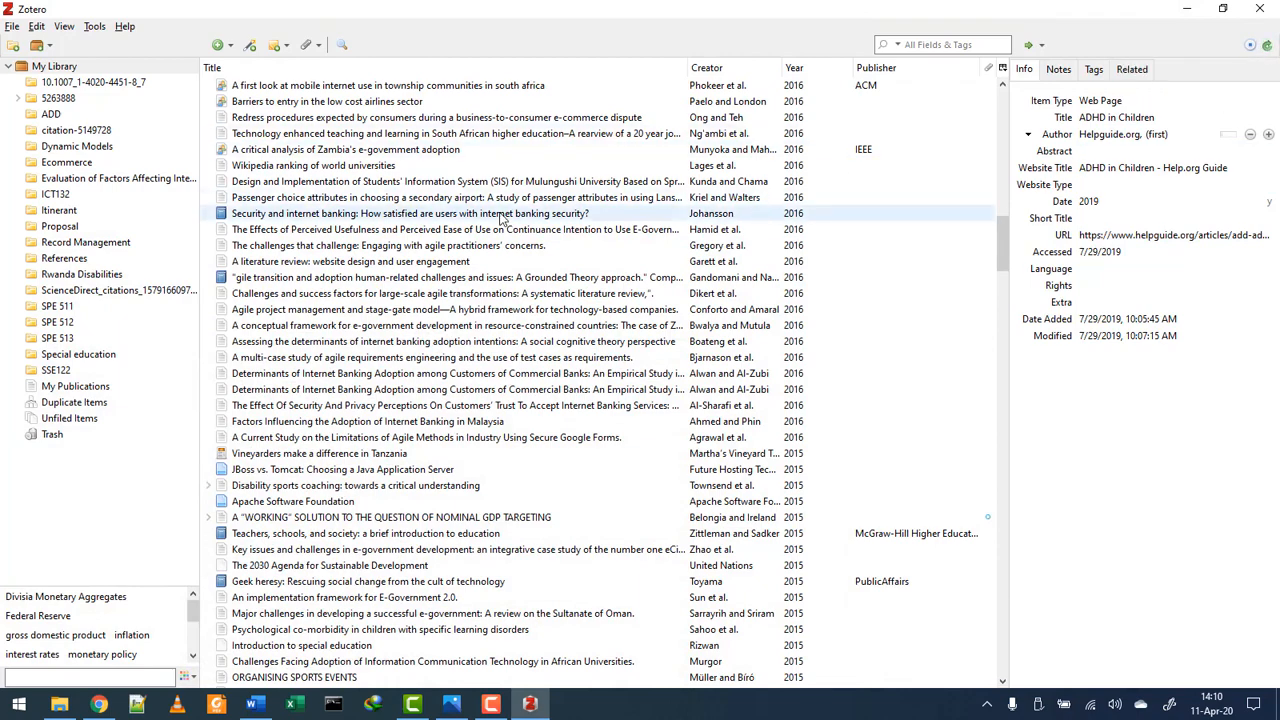
scroll(508, 222, down, 2)
scroll(508, 222, down, 20)
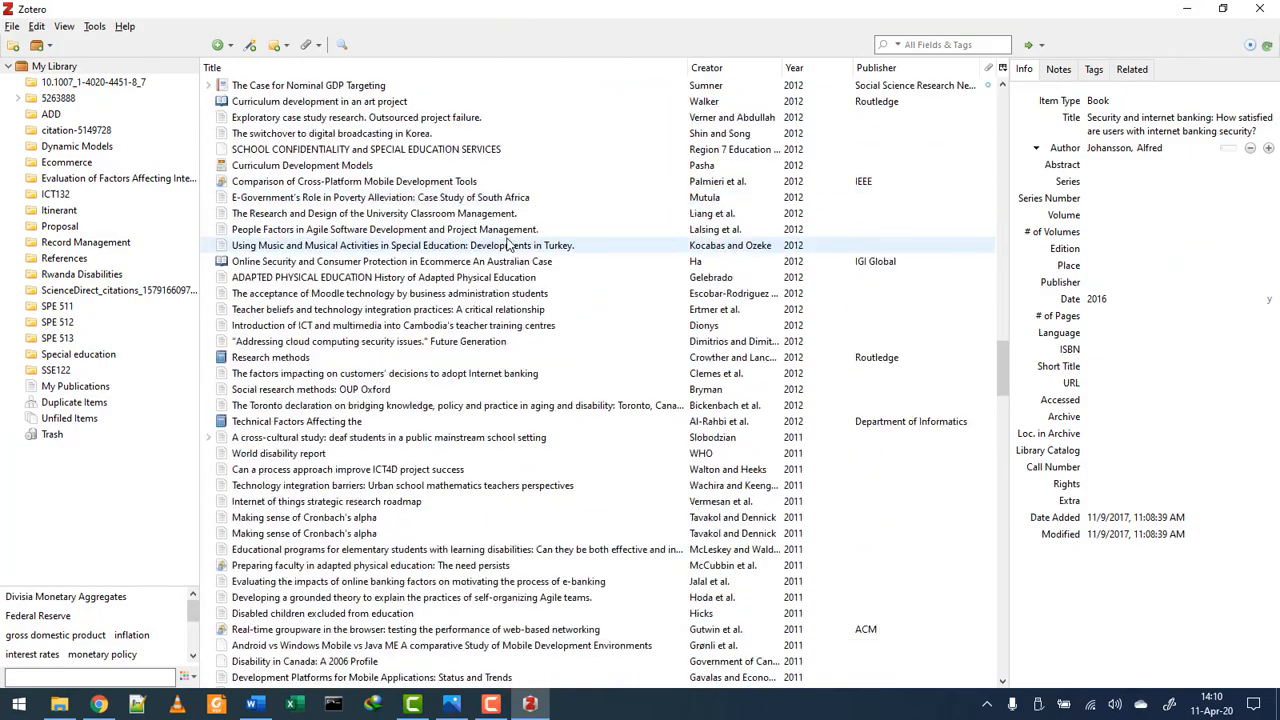
scroll(508, 228, down, 20)
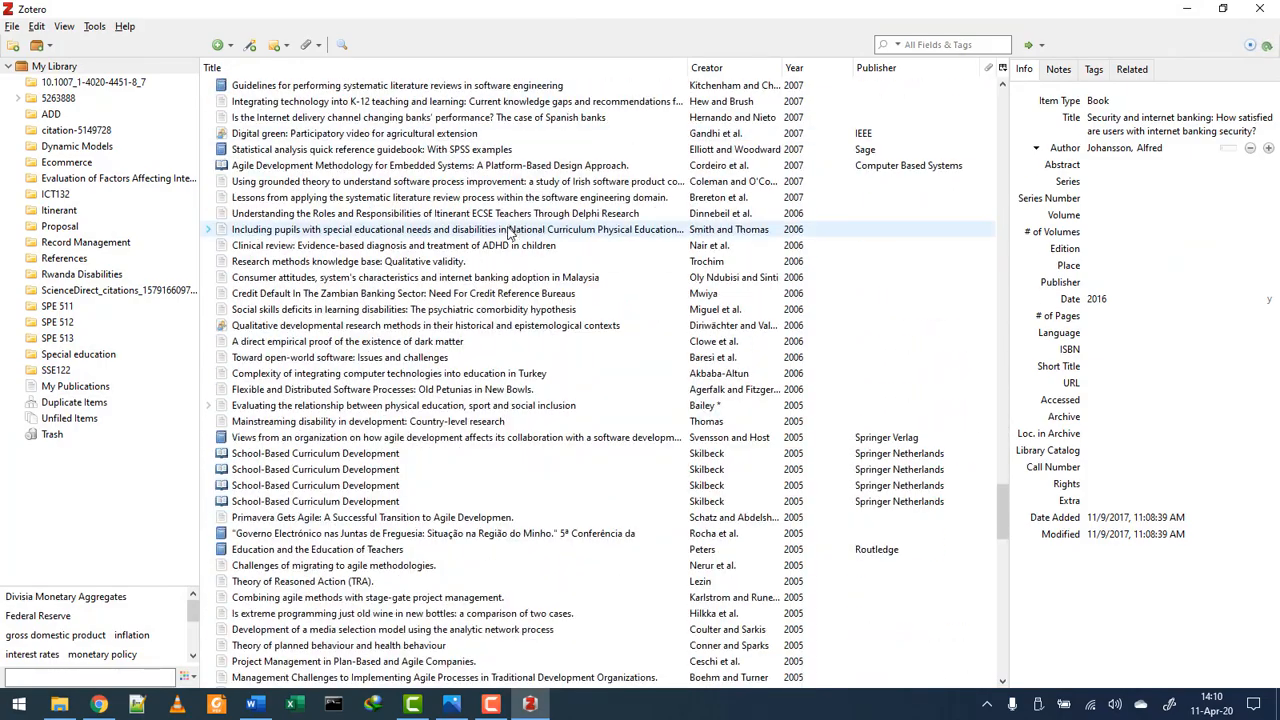
scroll(506, 234, down, 9)
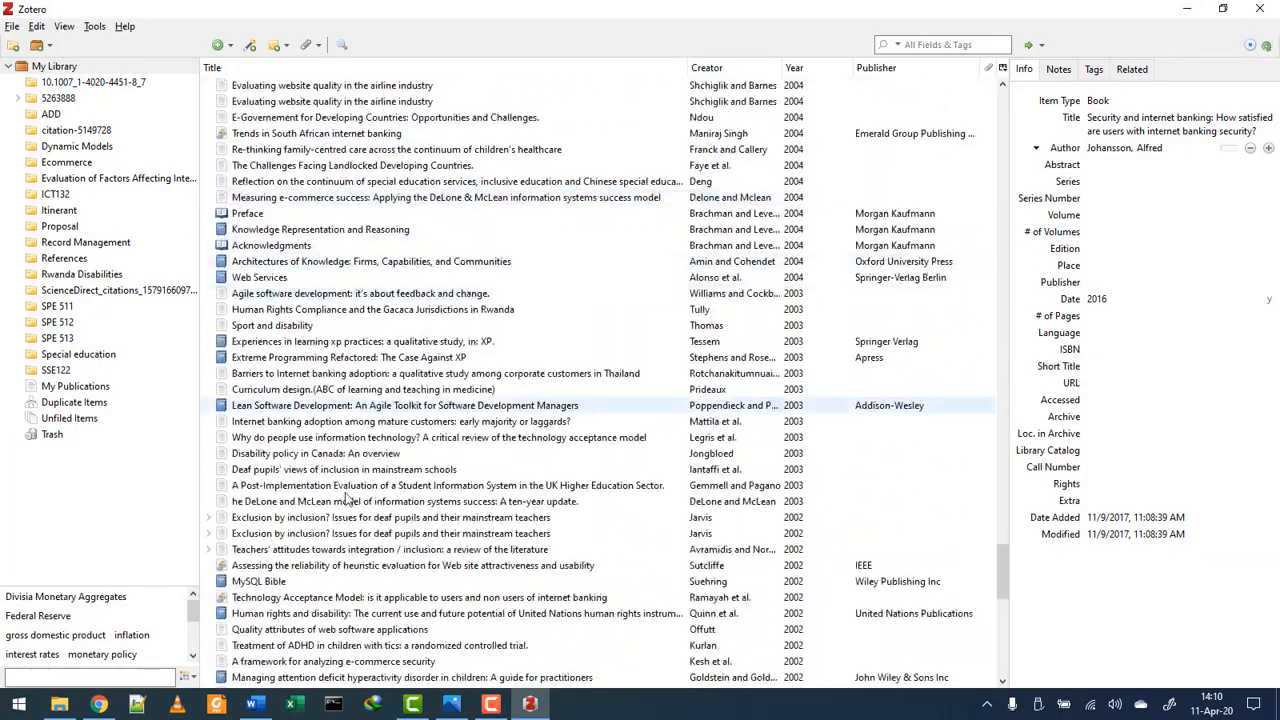
click(256, 703)
- Review Media Assignment.docx's three-entry reference list and in-text citations such as (Jenkins 2001)
scroll(512, 325, up, 3)
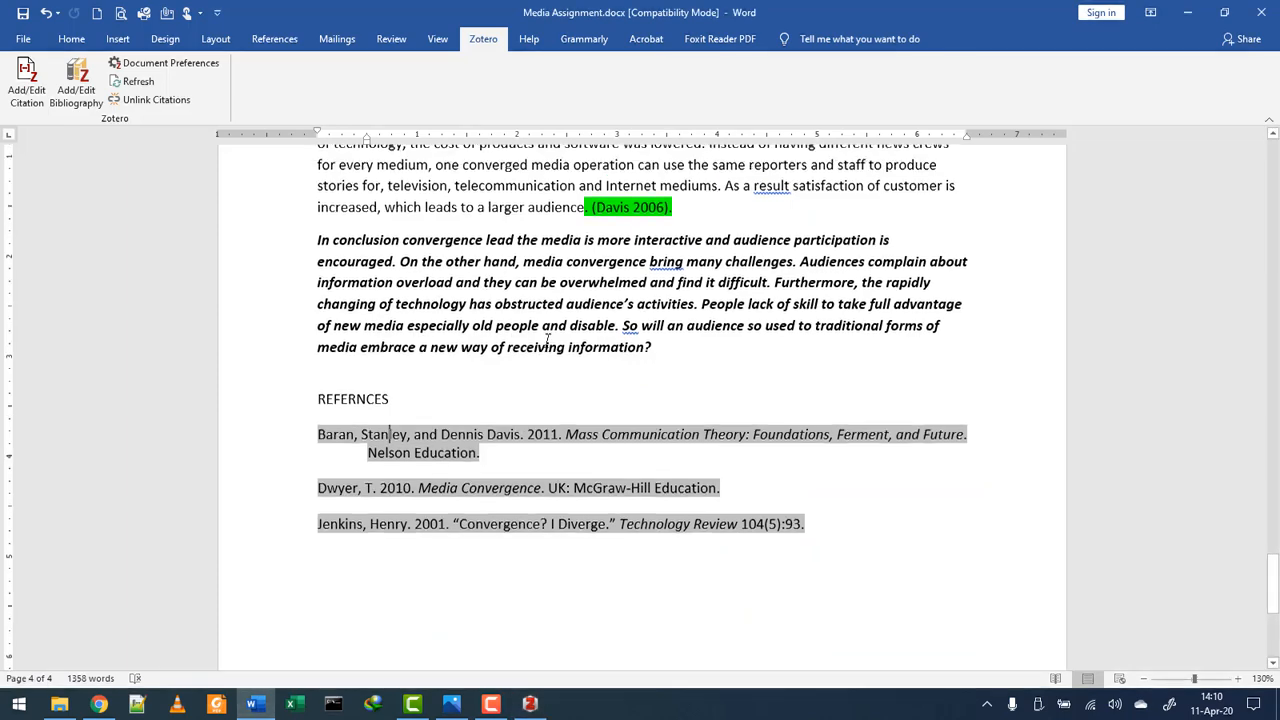
scroll(555, 390, down, 4)
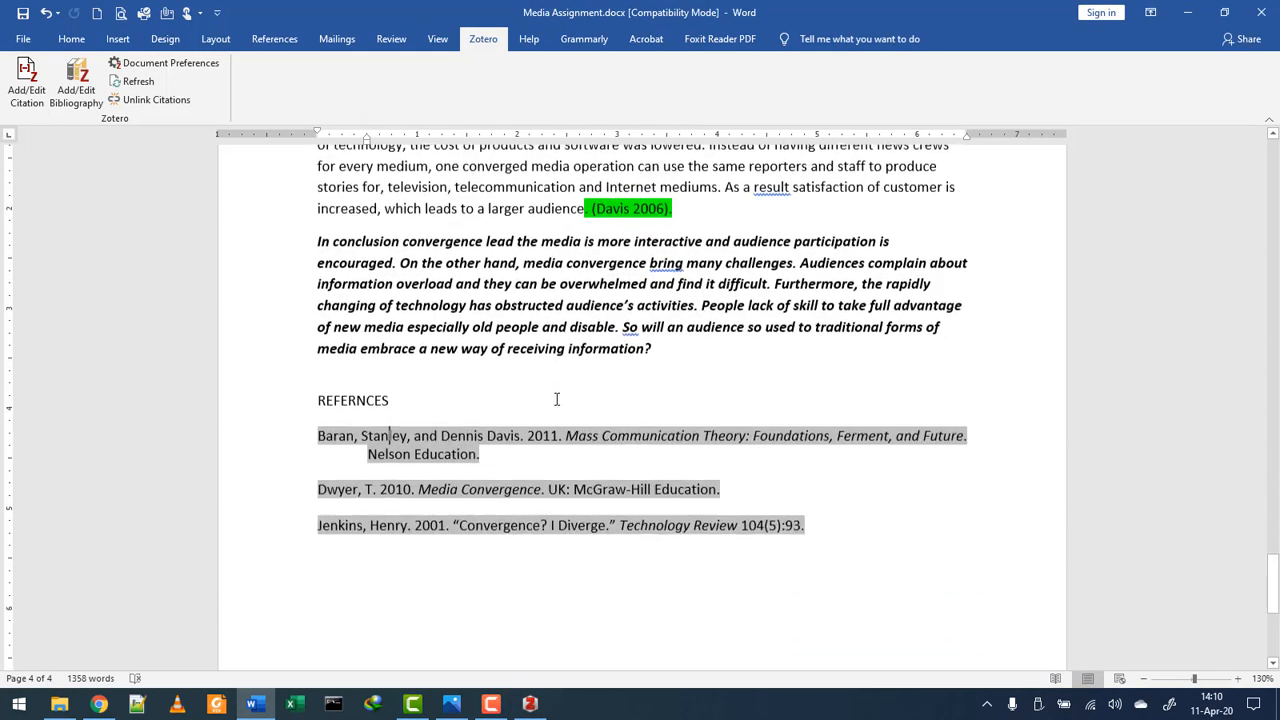
scroll(556, 399, up, 4)
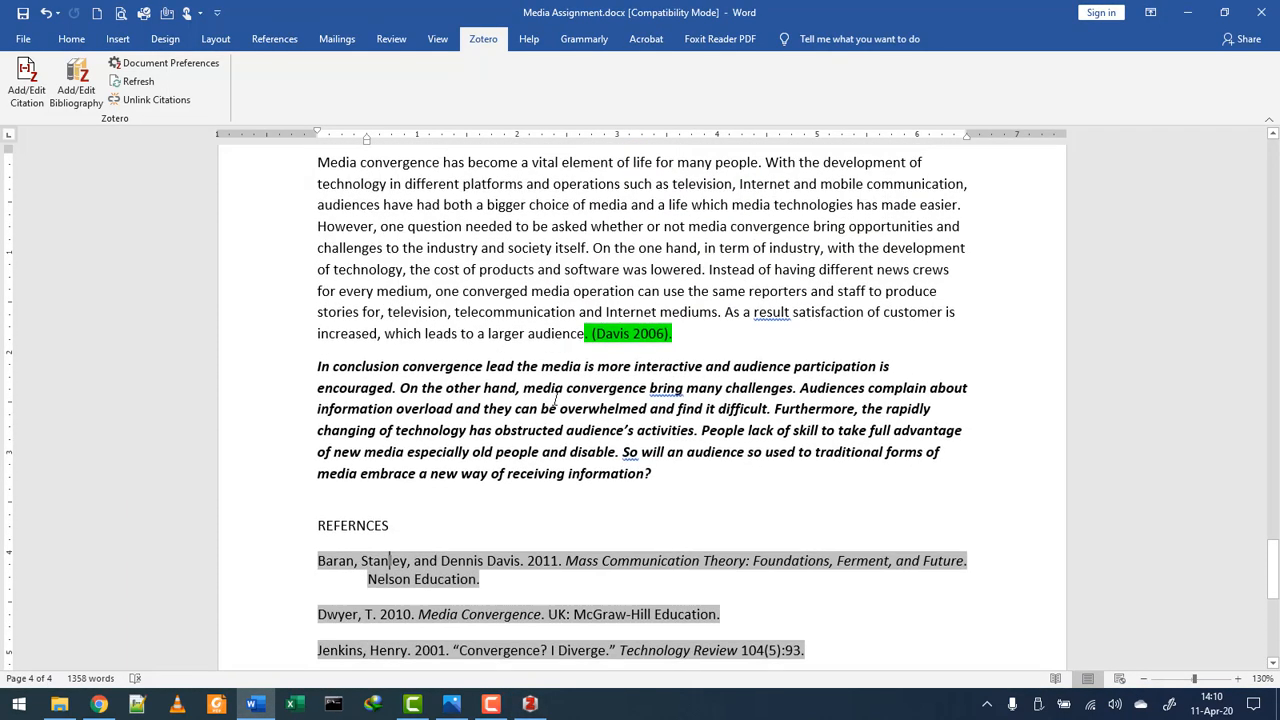
scroll(556, 399, up, 15)
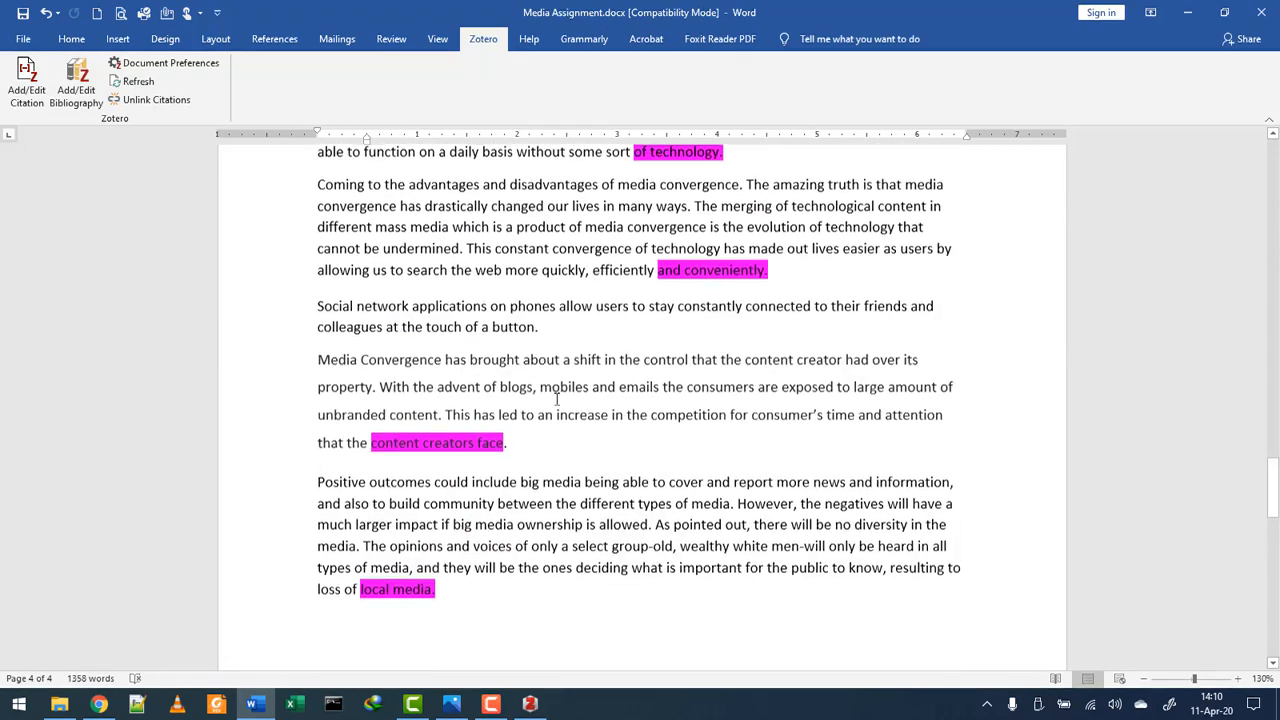
scroll(584, 383, up, 3)
- Check the References ribbon's citation tools and earlier citations, then minimize Word back to Zotero
click(270, 39)
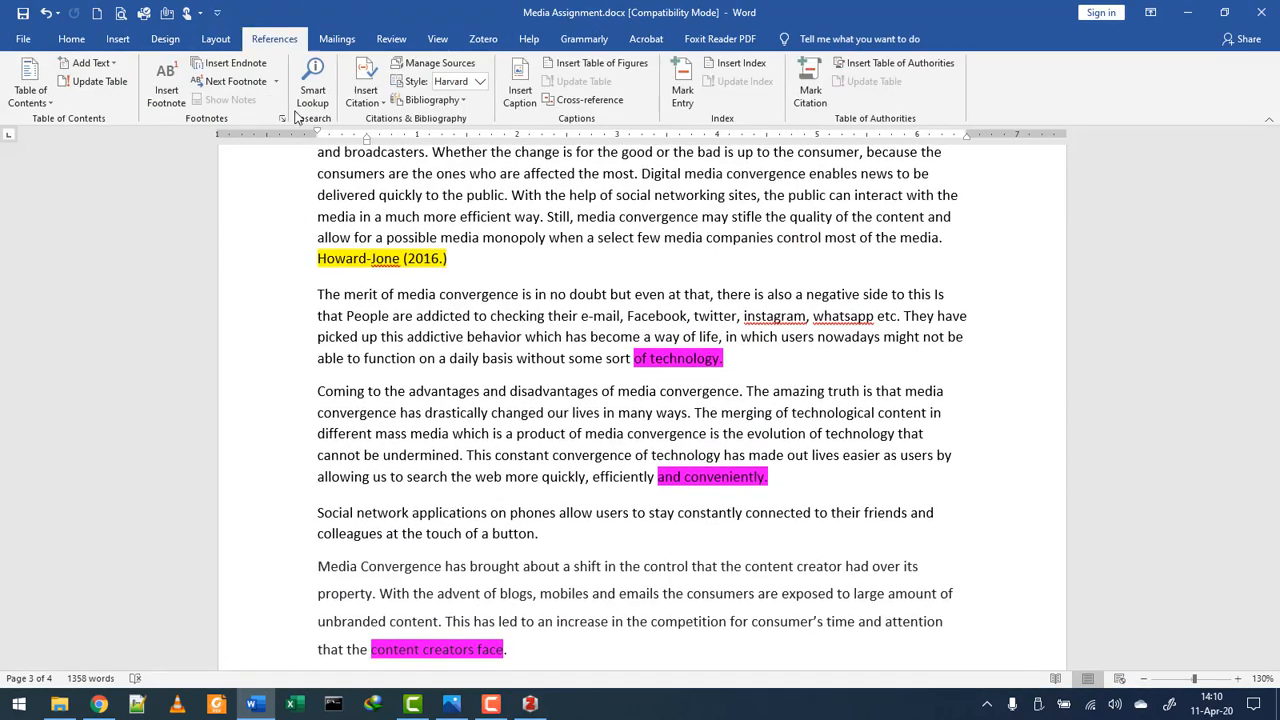
scroll(564, 416, up, 10)
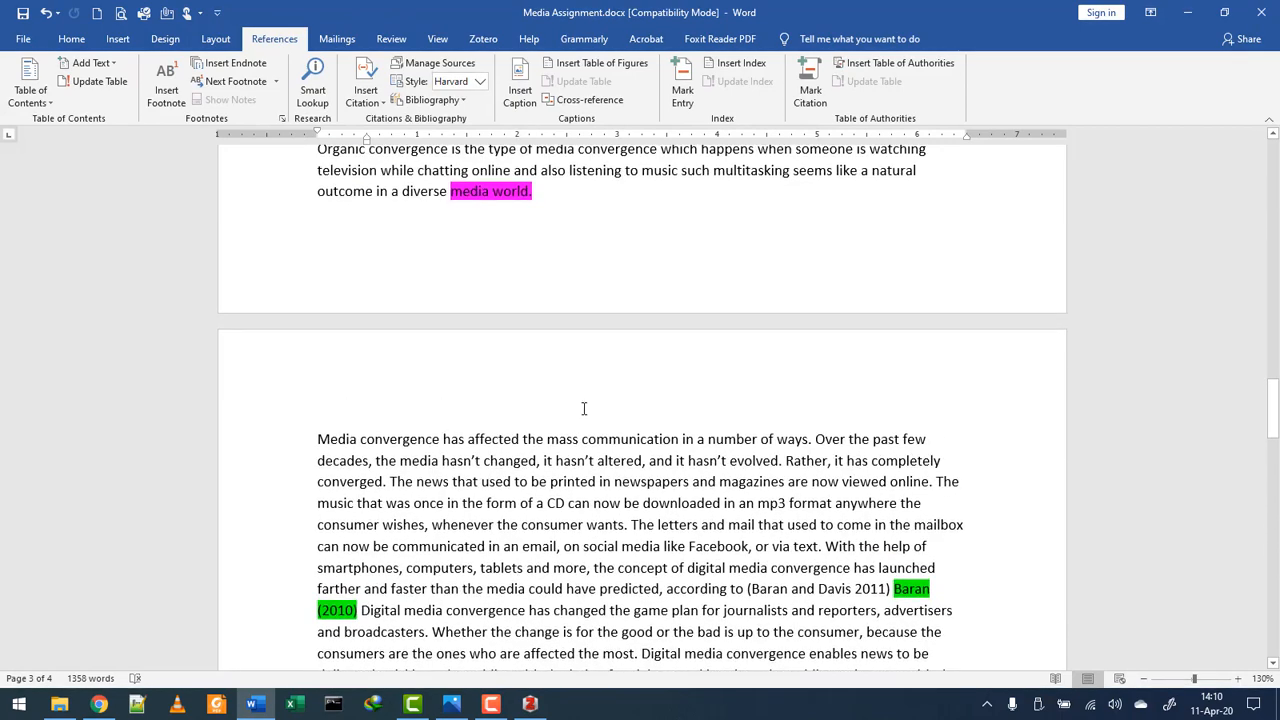
scroll(587, 414, up, 4)
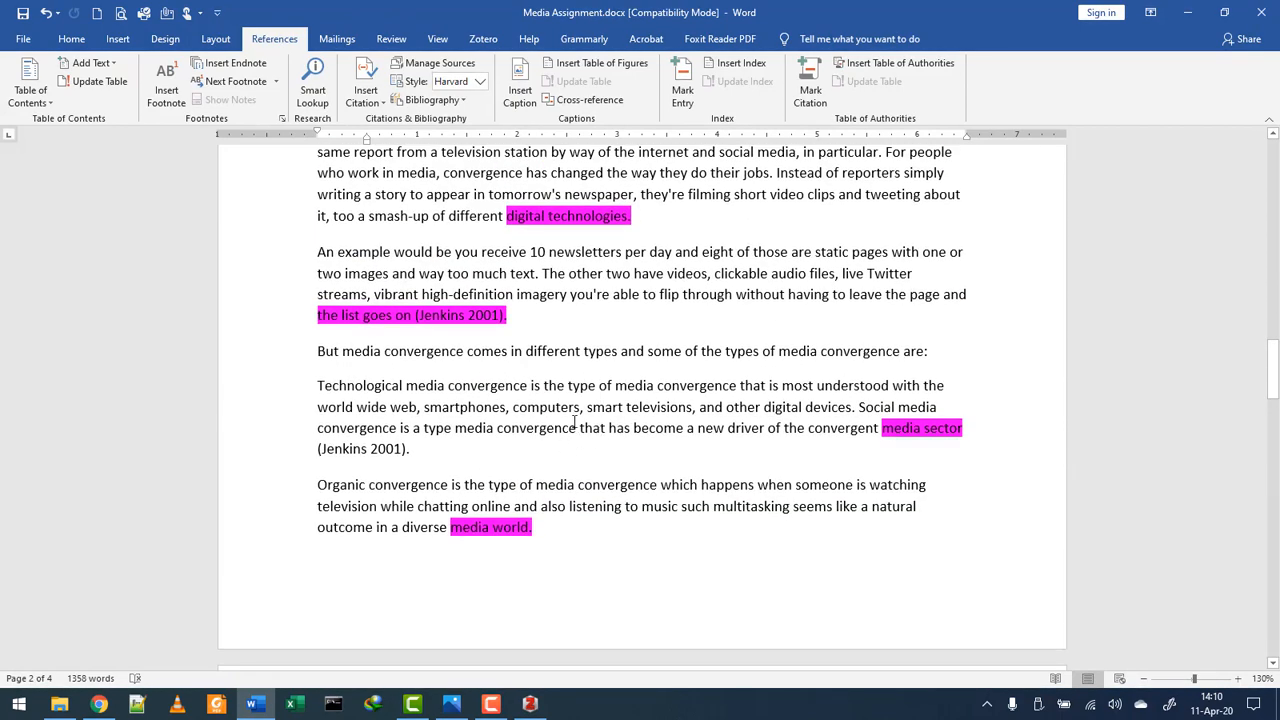
click(1188, 10)
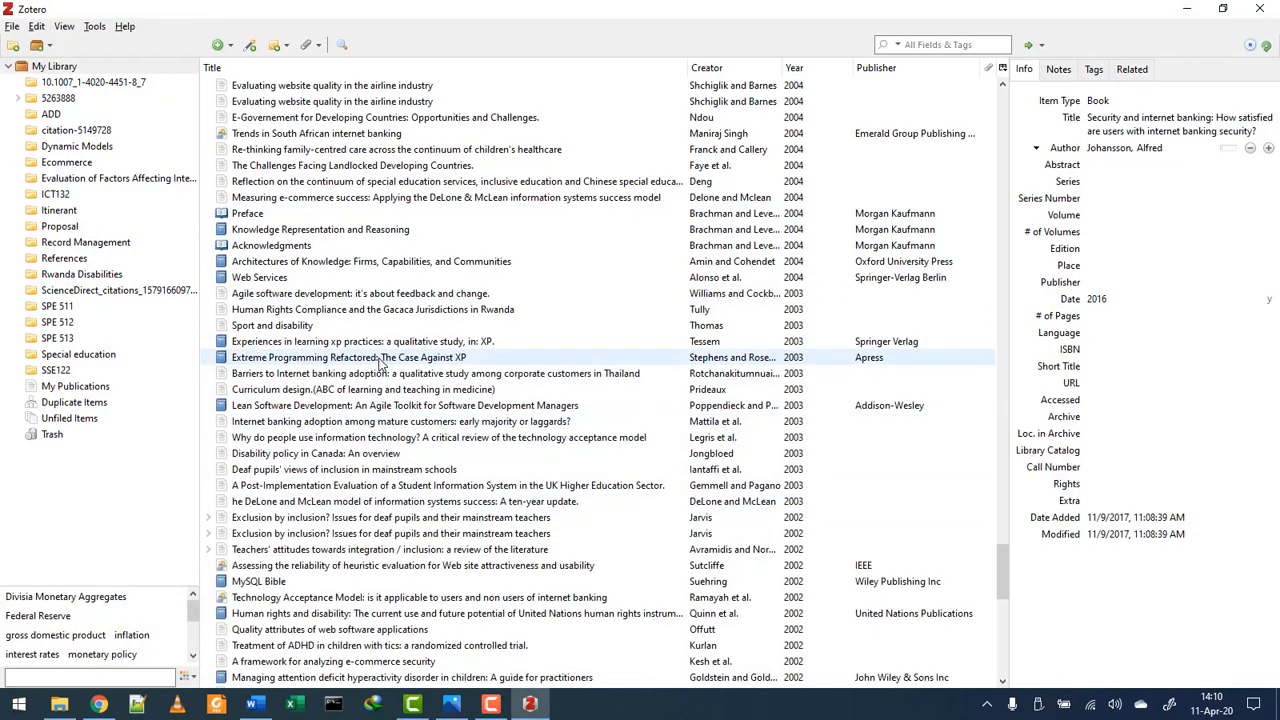